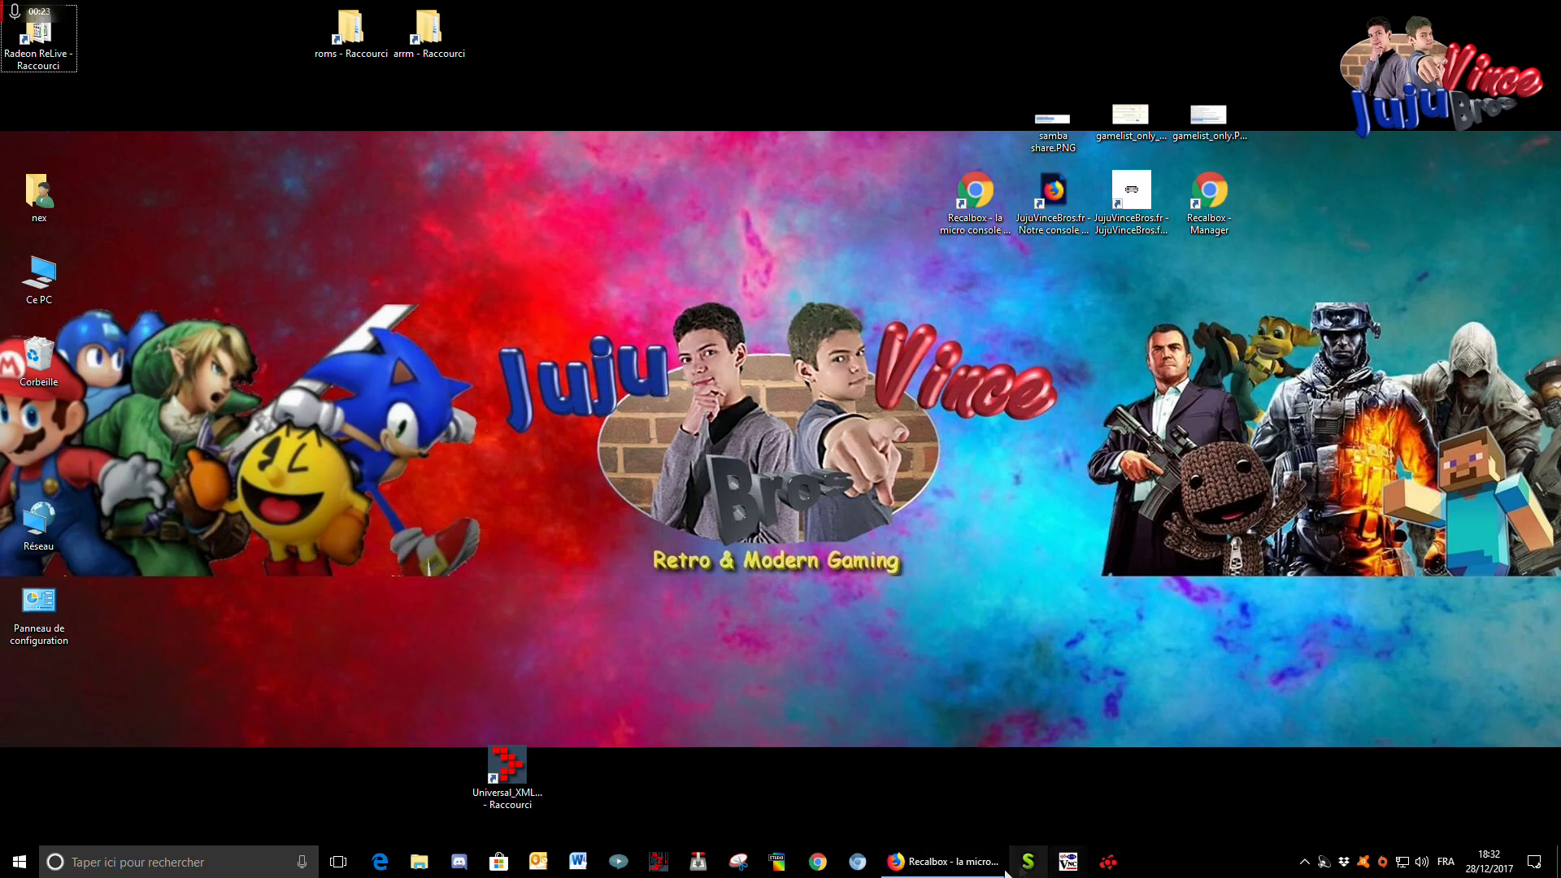
- Switch to Firefox and look through the Recalbox home page and the JujuVinceBros article on the Mini Nes Lego console
{"action": "left_click", "coordinate": [980, 869]}
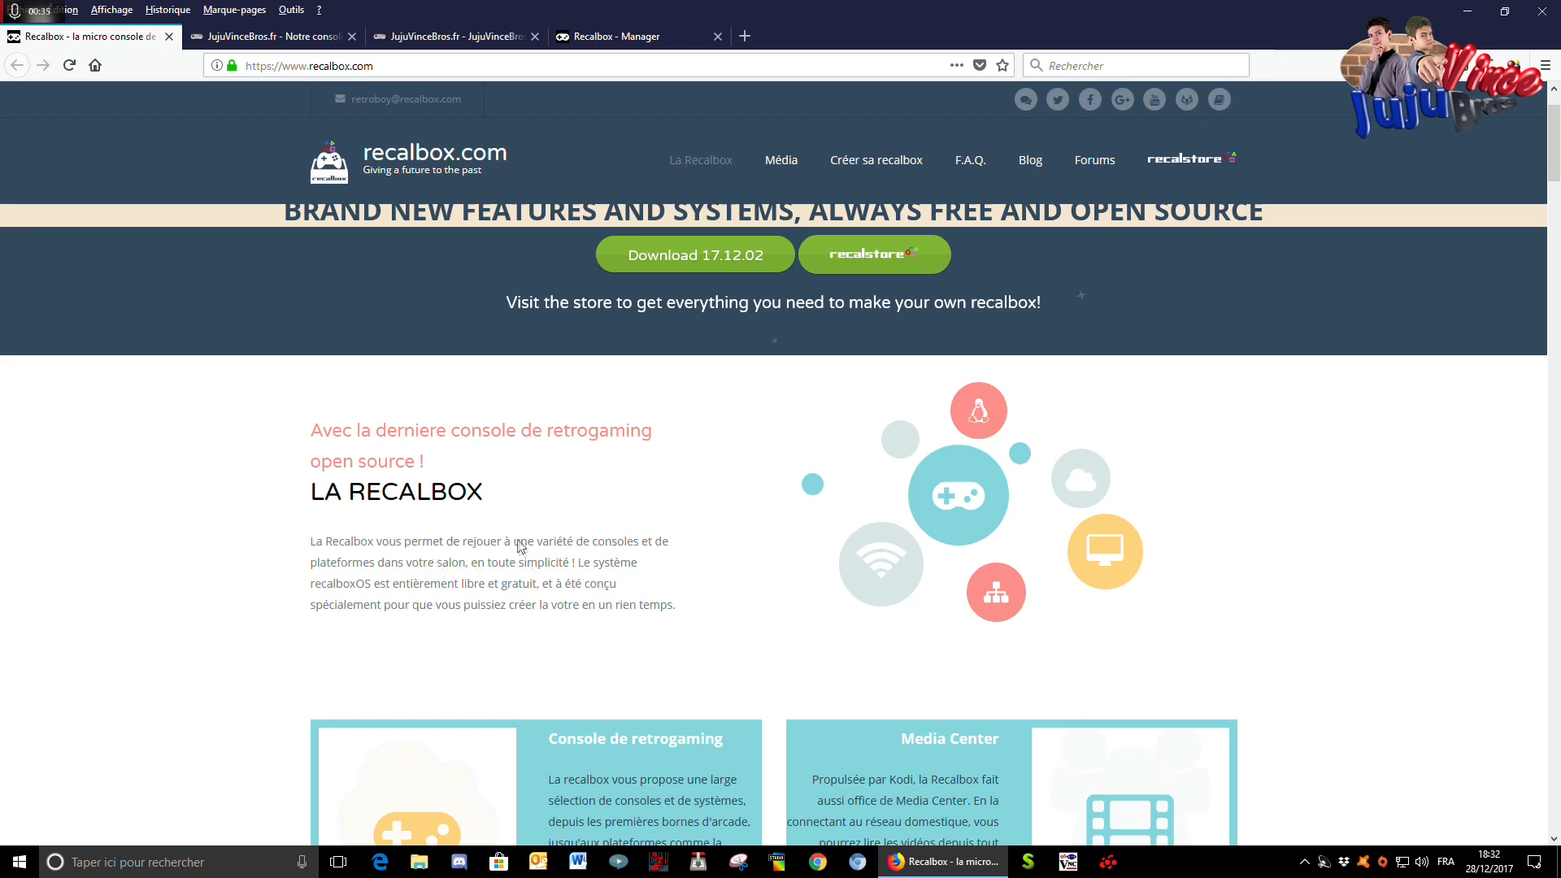
{"action": "scroll", "coordinate": [917, 543], "scroll_direction": "down", "scroll_amount": 5}
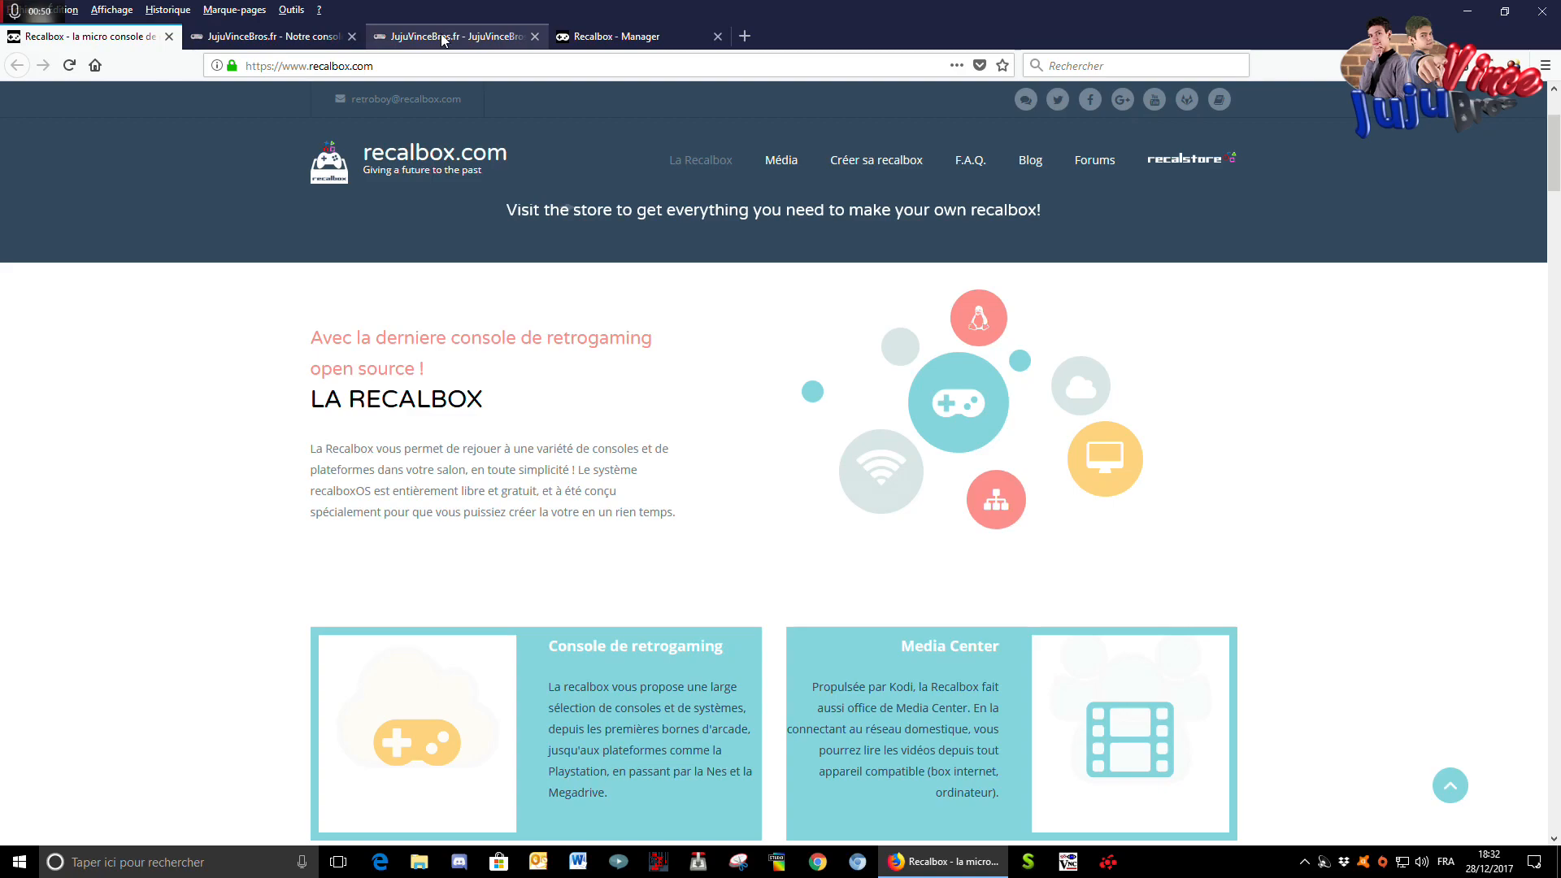
{"action": "left_click", "coordinate": [324, 38]}
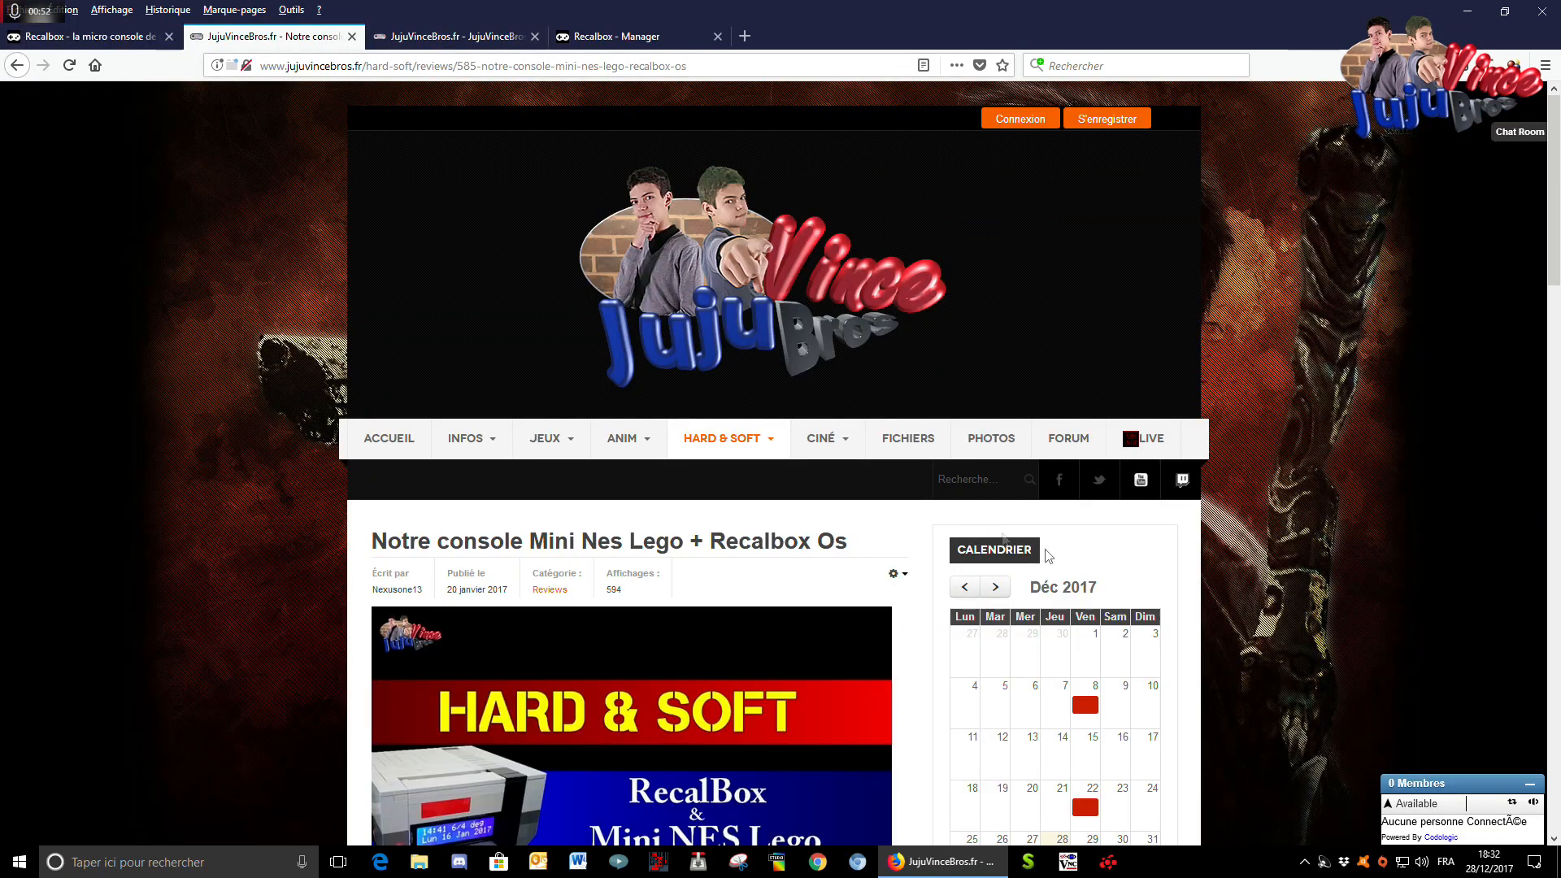
{"action": "scroll", "coordinate": [1317, 493], "scroll_direction": "down", "scroll_amount": 5}
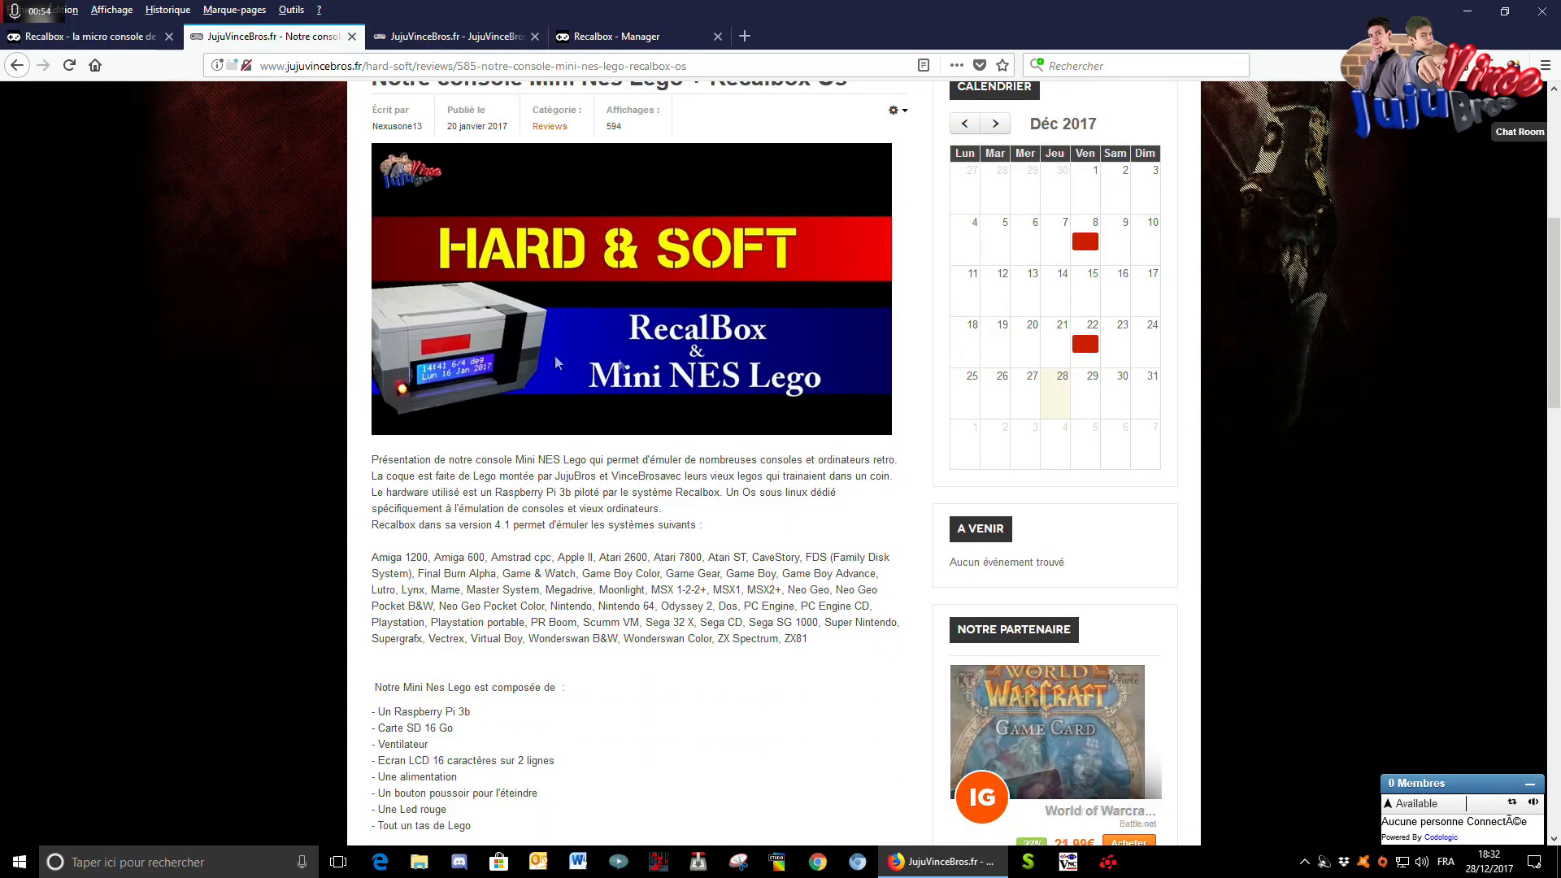
{"action": "scroll", "coordinate": [554, 355], "scroll_direction": "down", "scroll_amount": 5}
{"action": "scroll", "coordinate": [568, 453], "scroll_direction": "up", "scroll_amount": 4}
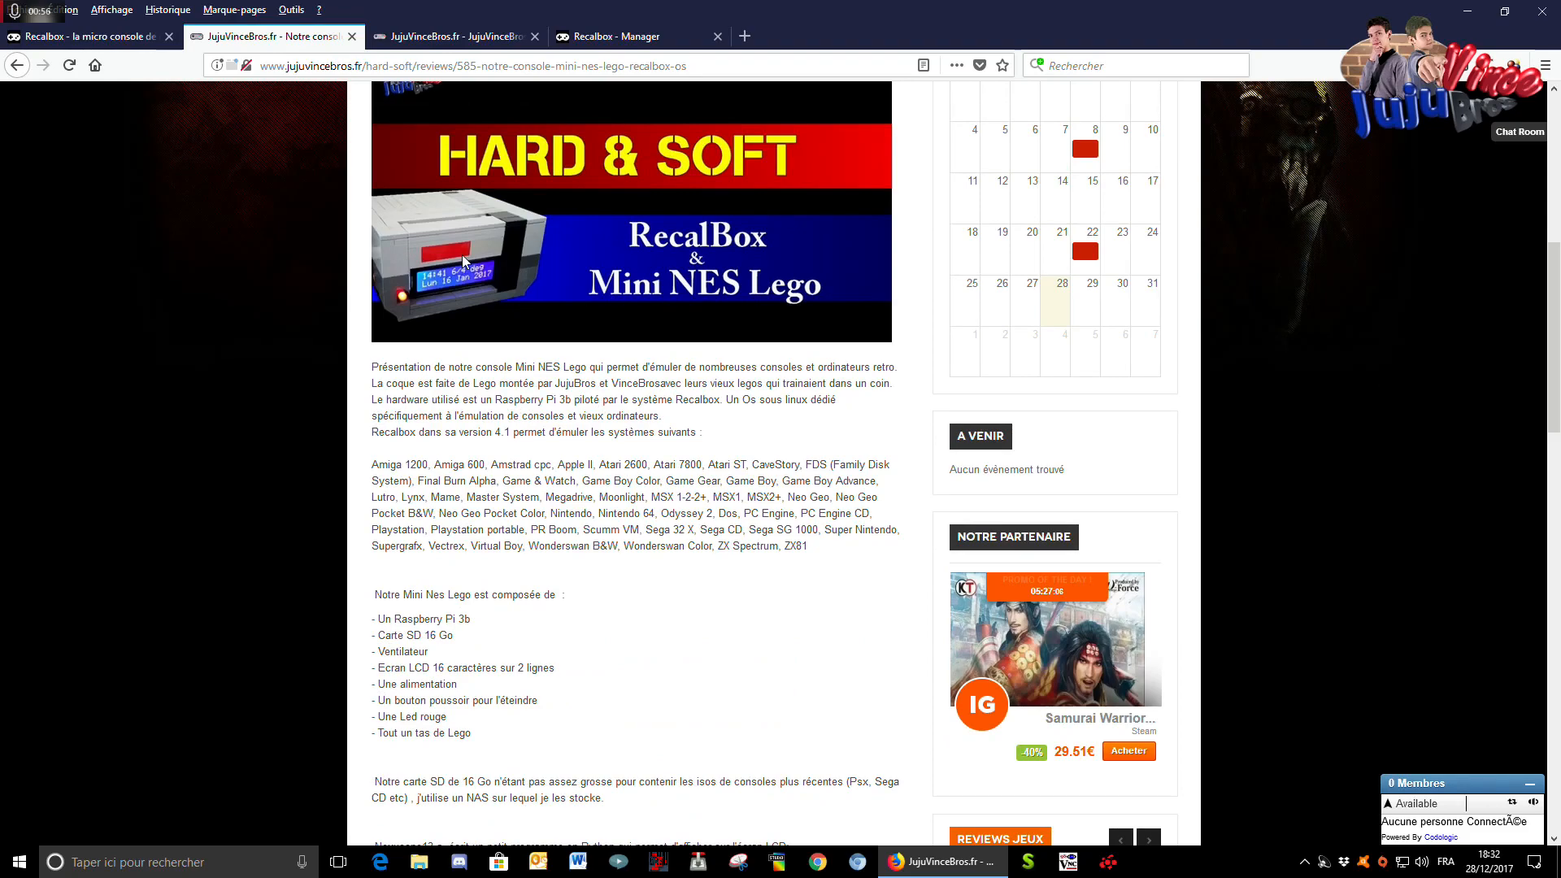
{"action": "scroll", "coordinate": [534, 282], "scroll_direction": "up", "scroll_amount": 2}
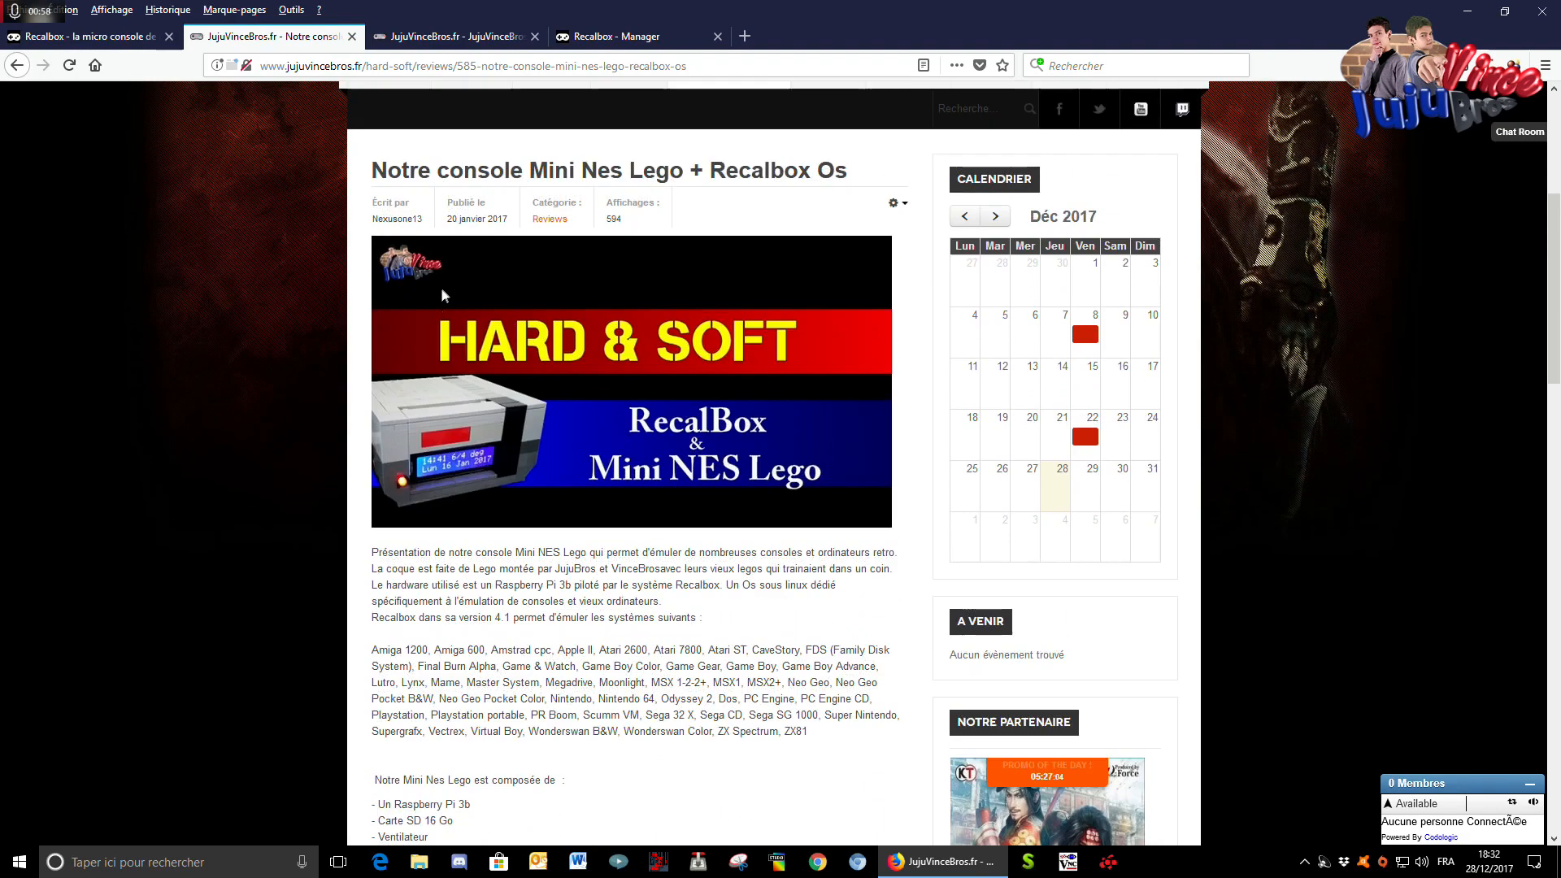
{"action": "scroll", "coordinate": [491, 422], "scroll_direction": "down", "scroll_amount": 3}
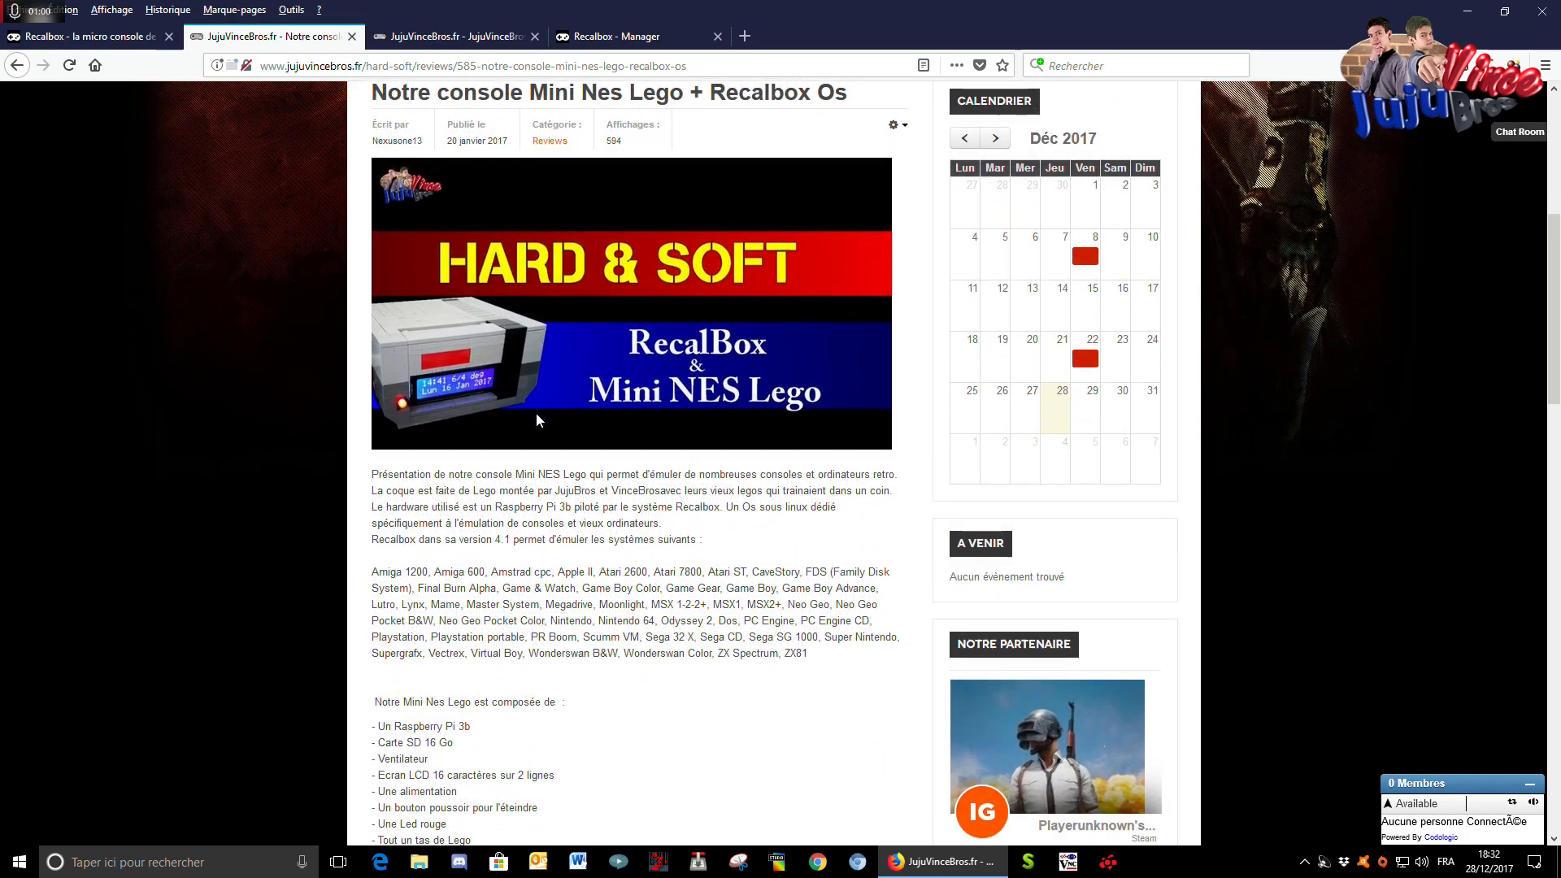
{"action": "scroll", "coordinate": [550, 457], "scroll_direction": "down", "scroll_amount": 8}
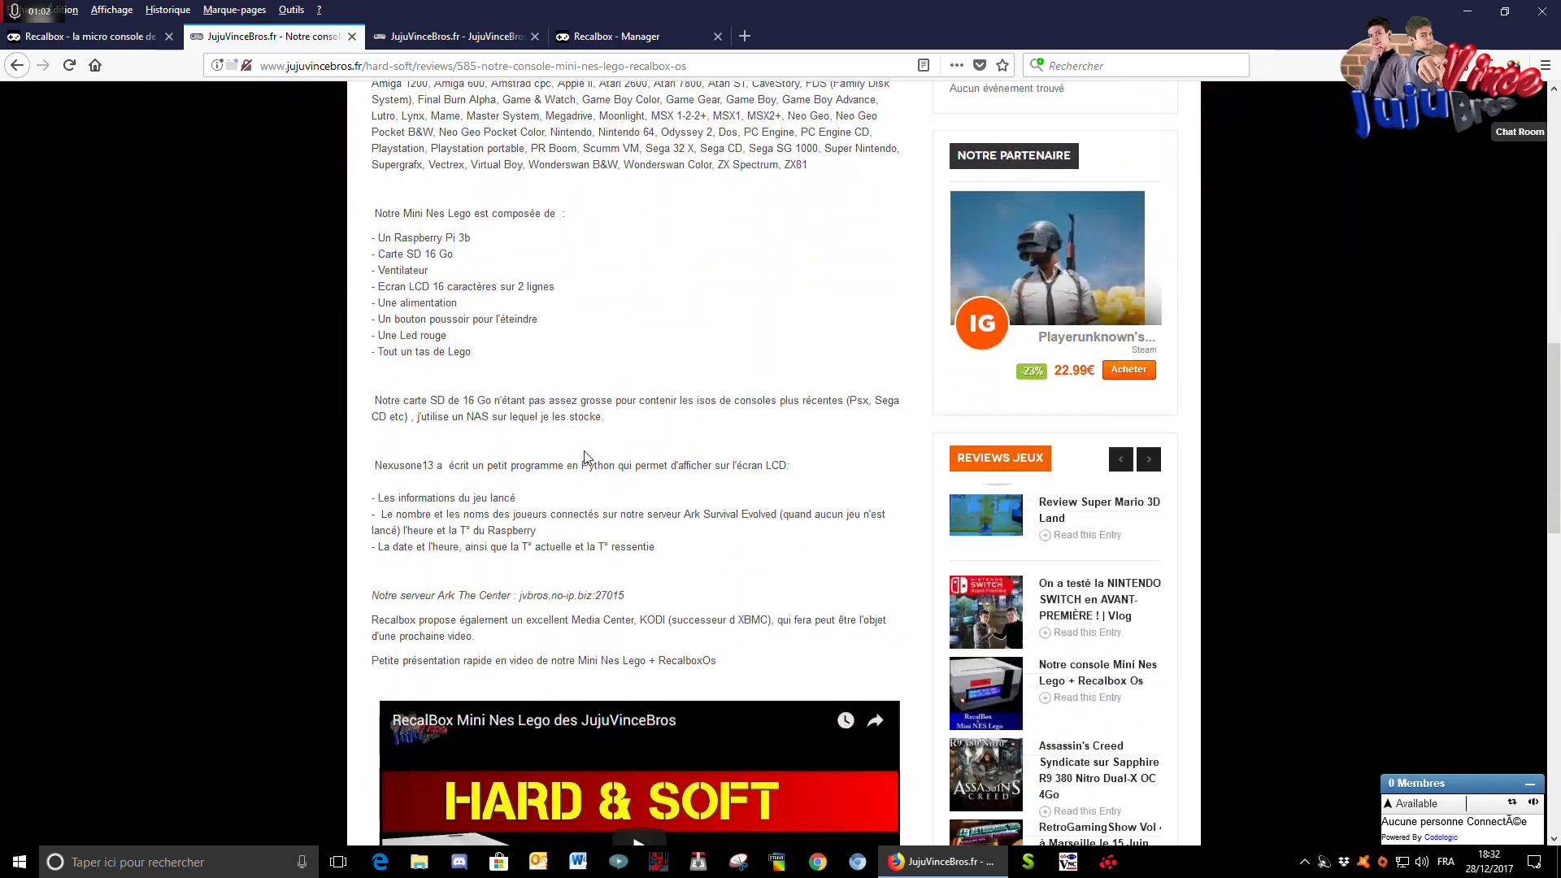
- Play the article's embedded RecalBox Mini Nes Lego video, skip ahead past the intro, and pause it
{"action": "left_click", "coordinate": [655, 440]}
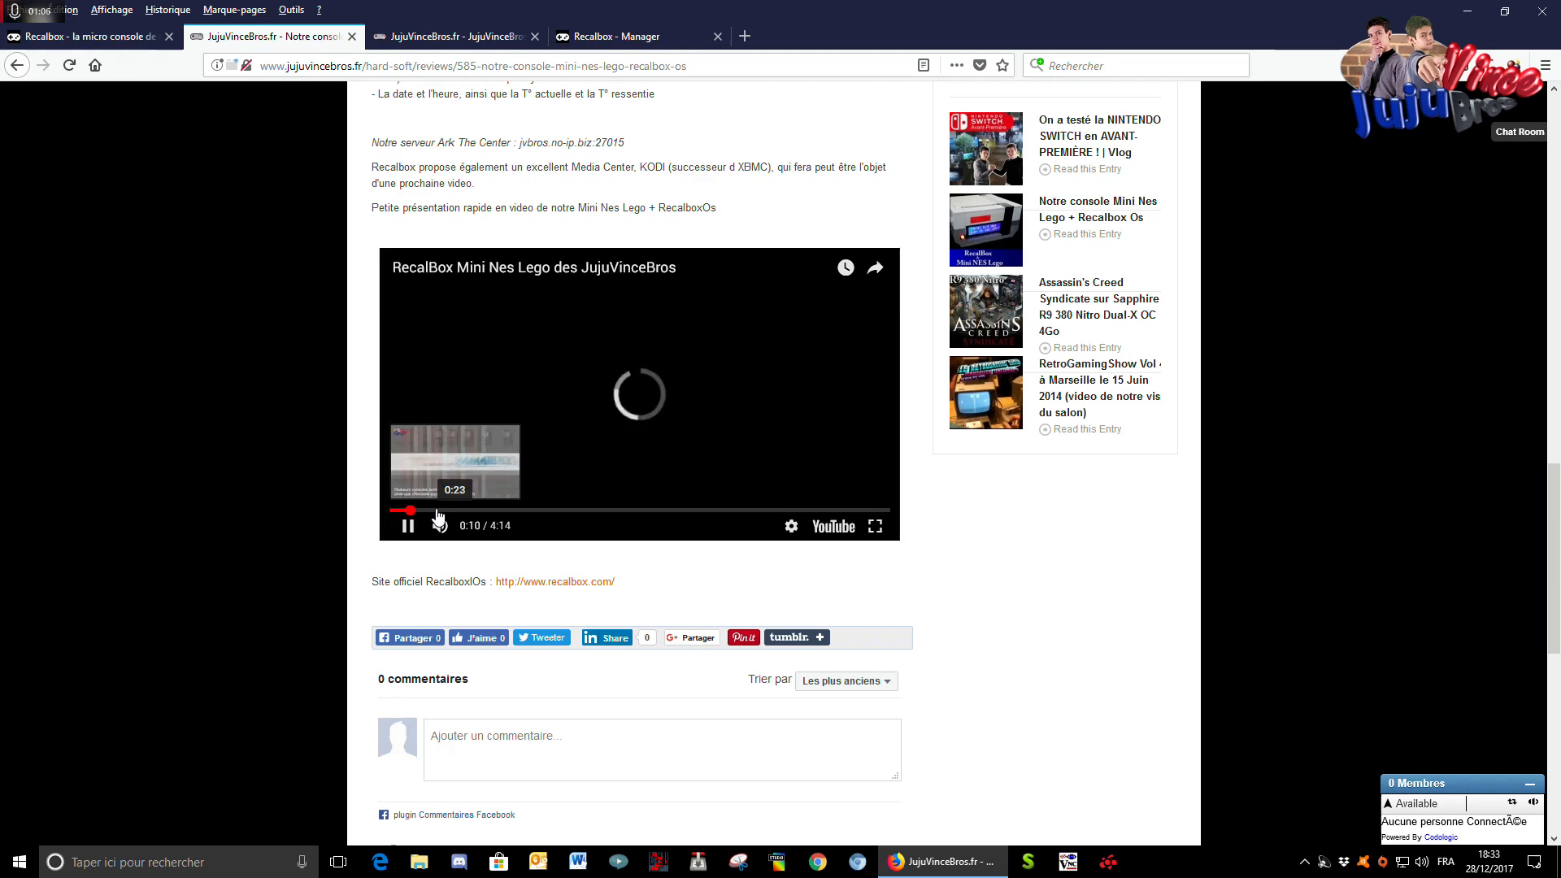
{"action": "left_click", "coordinate": [429, 512]}
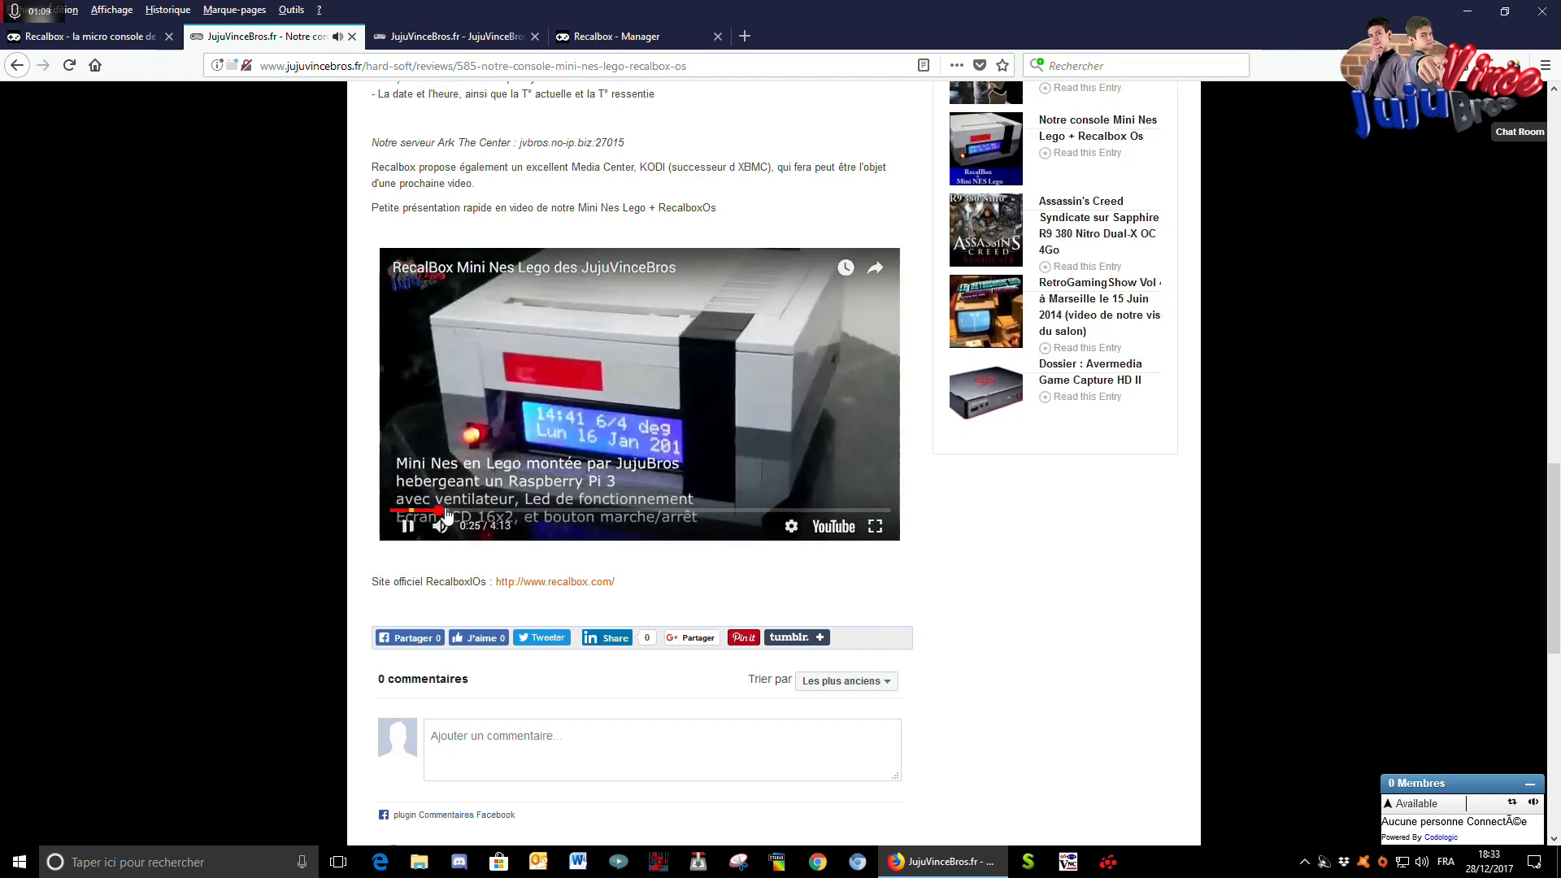
{"action": "left_click", "coordinate": [439, 511]}
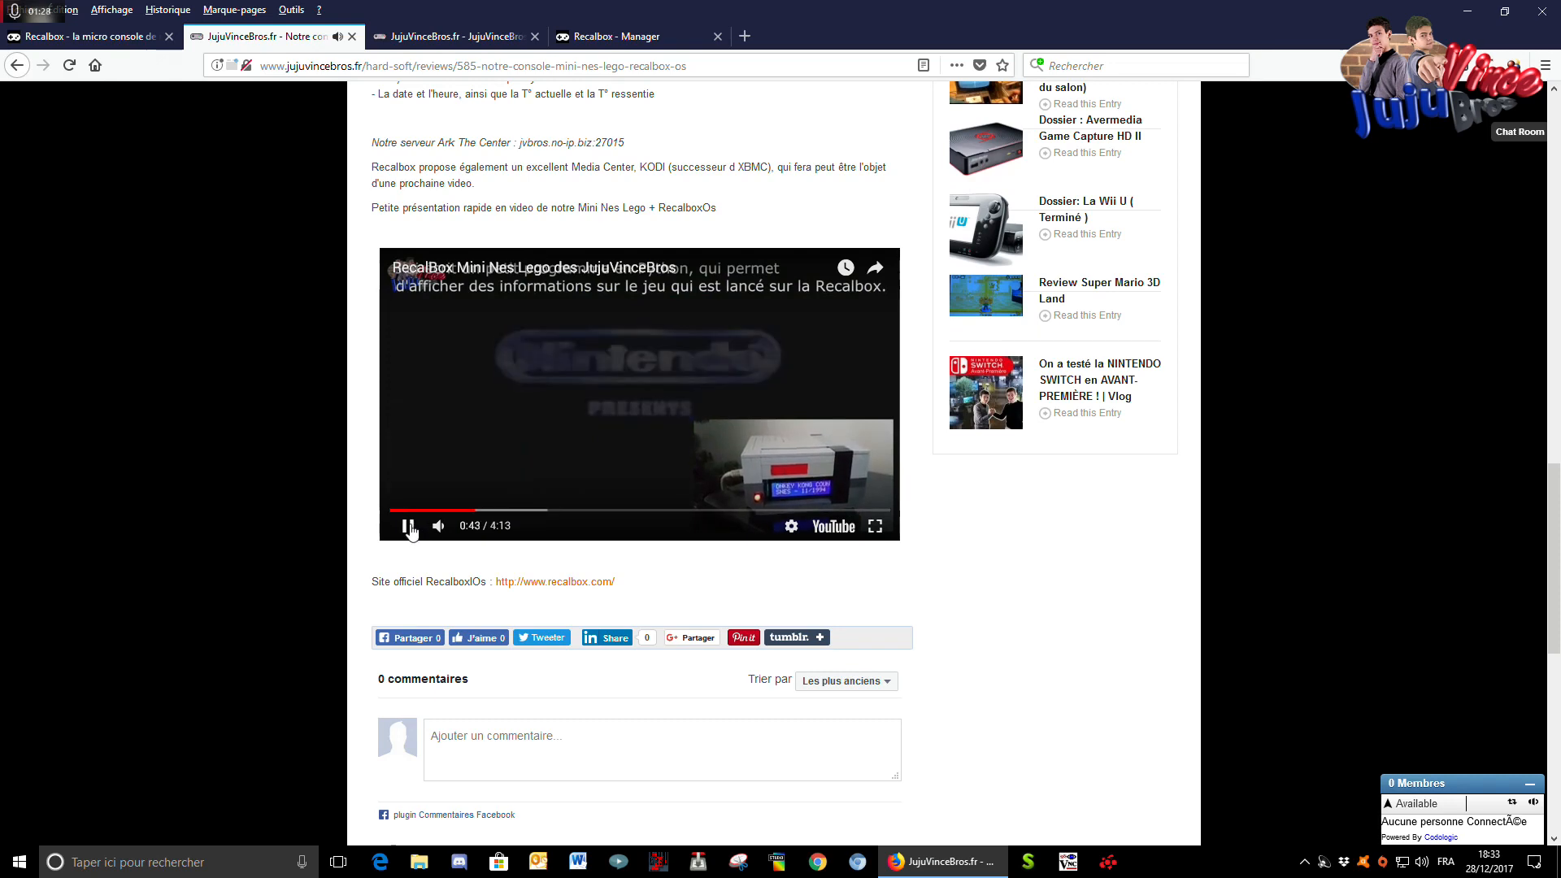
{"action": "left_click", "coordinate": [409, 527]}
{"action": "scroll", "coordinate": [563, 397], "scroll_direction": "up", "scroll_amount": 2}
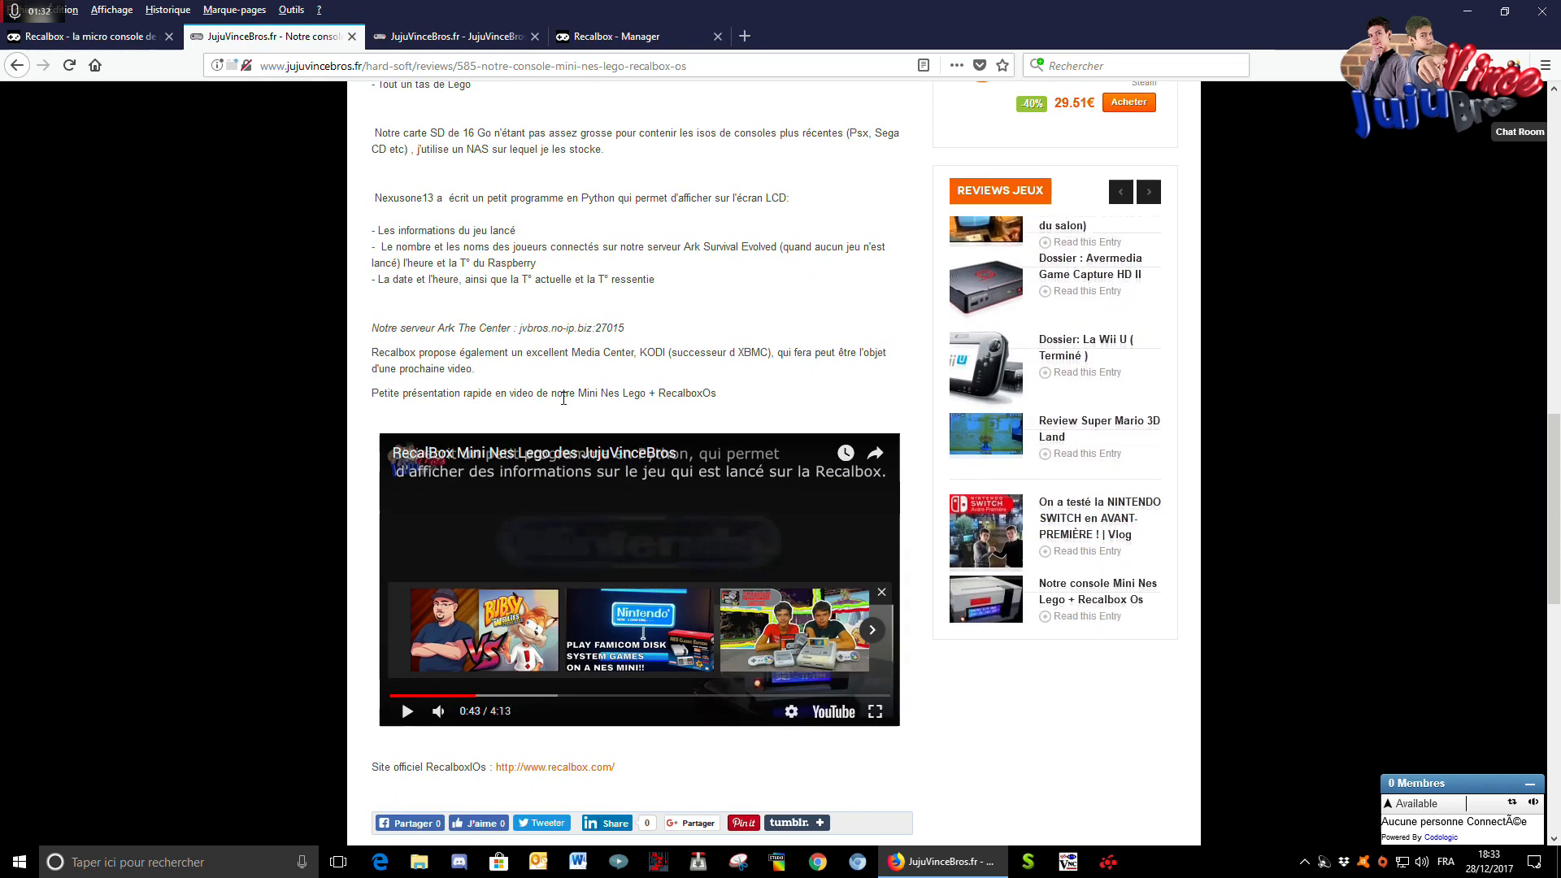
- Open the ARRM (Another Recalbox Roms Manager) article from the JujuVinceBros home page and read its features down to the download link
{"action": "left_click", "coordinate": [423, 36]}
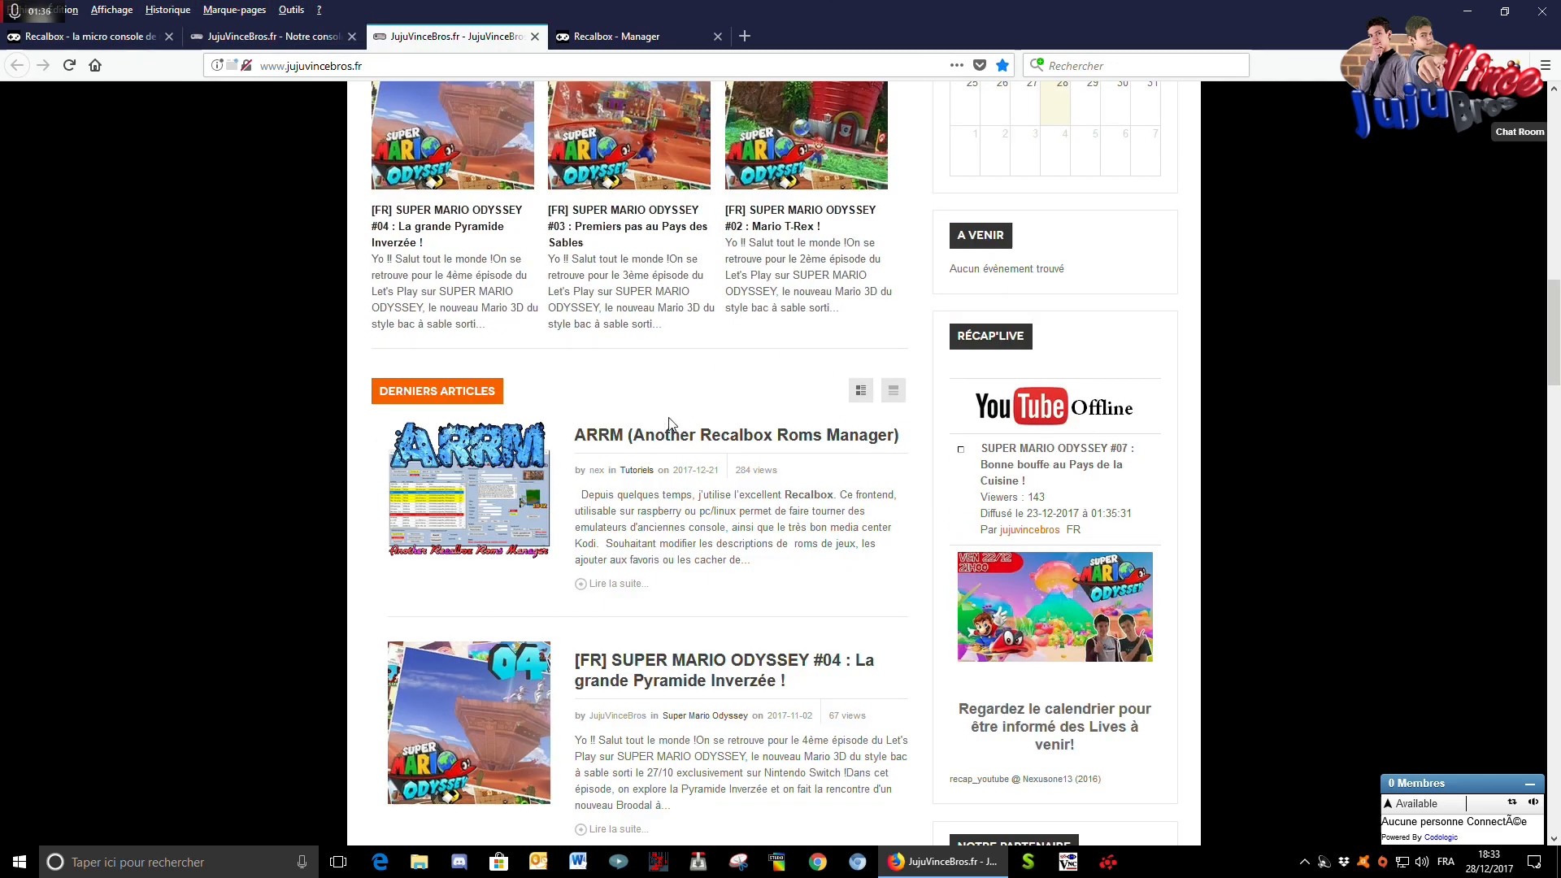
{"action": "left_click", "coordinate": [677, 436]}
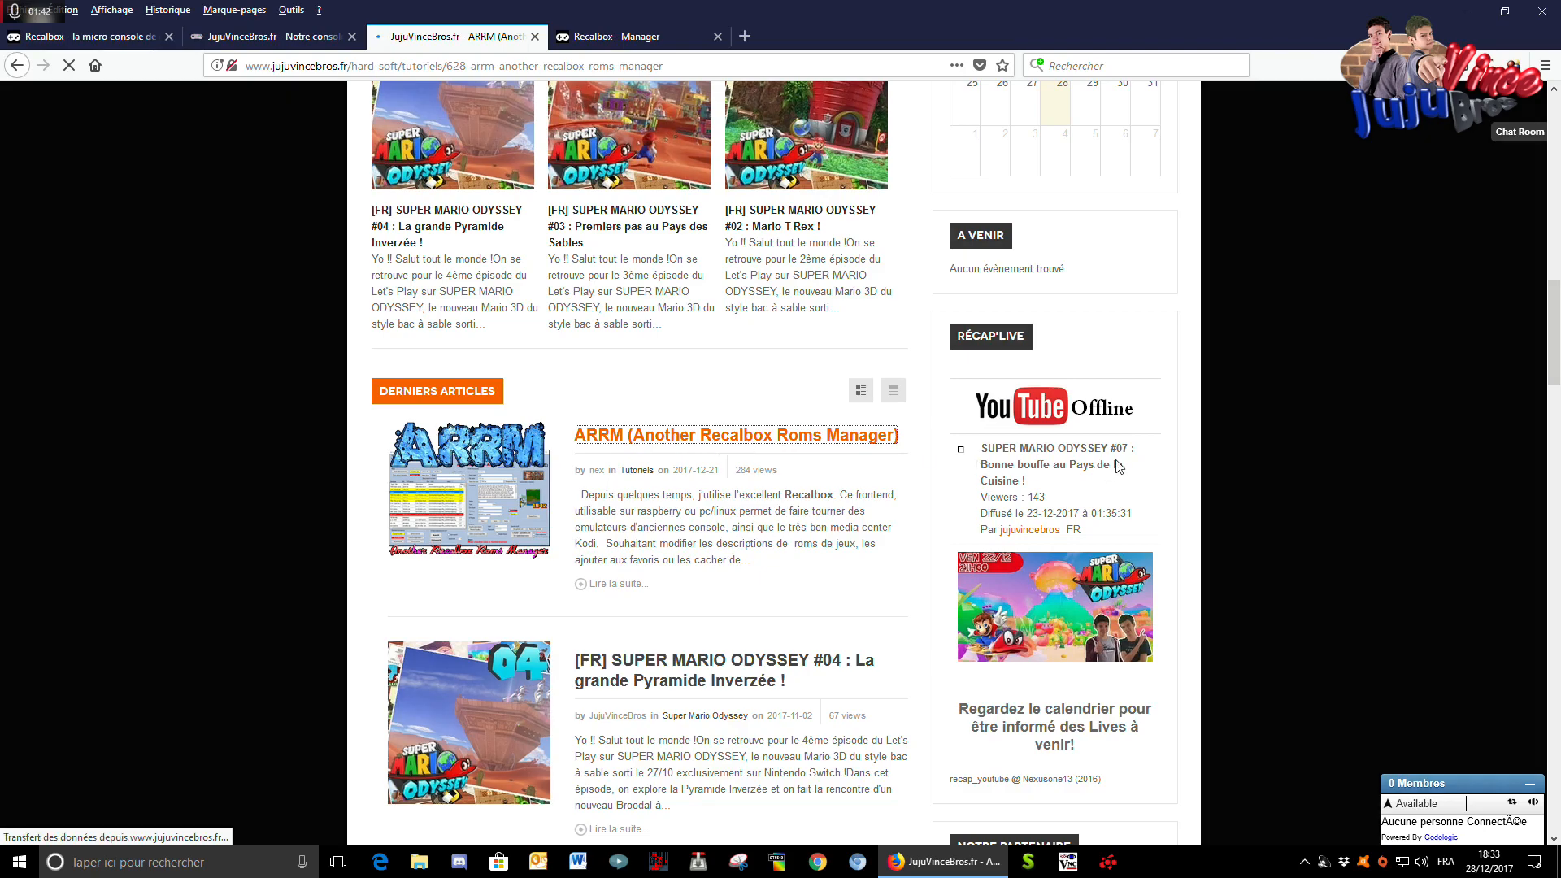
{"action": "scroll", "coordinate": [662, 317], "scroll_direction": "down", "scroll_amount": 9}
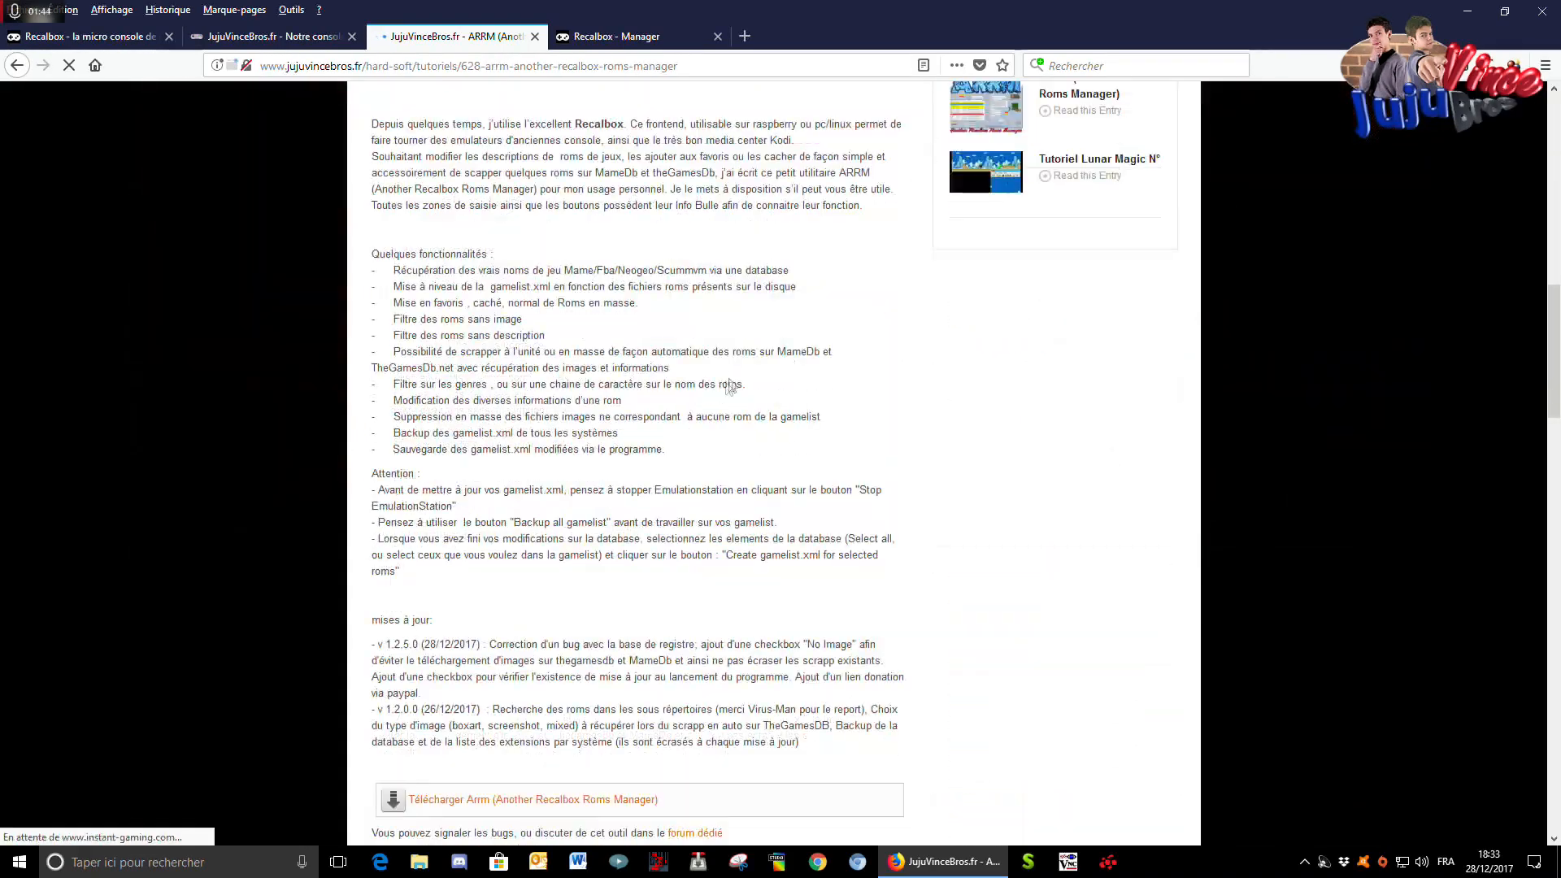
{"action": "scroll", "coordinate": [620, 300], "scroll_direction": "down", "scroll_amount": 7}
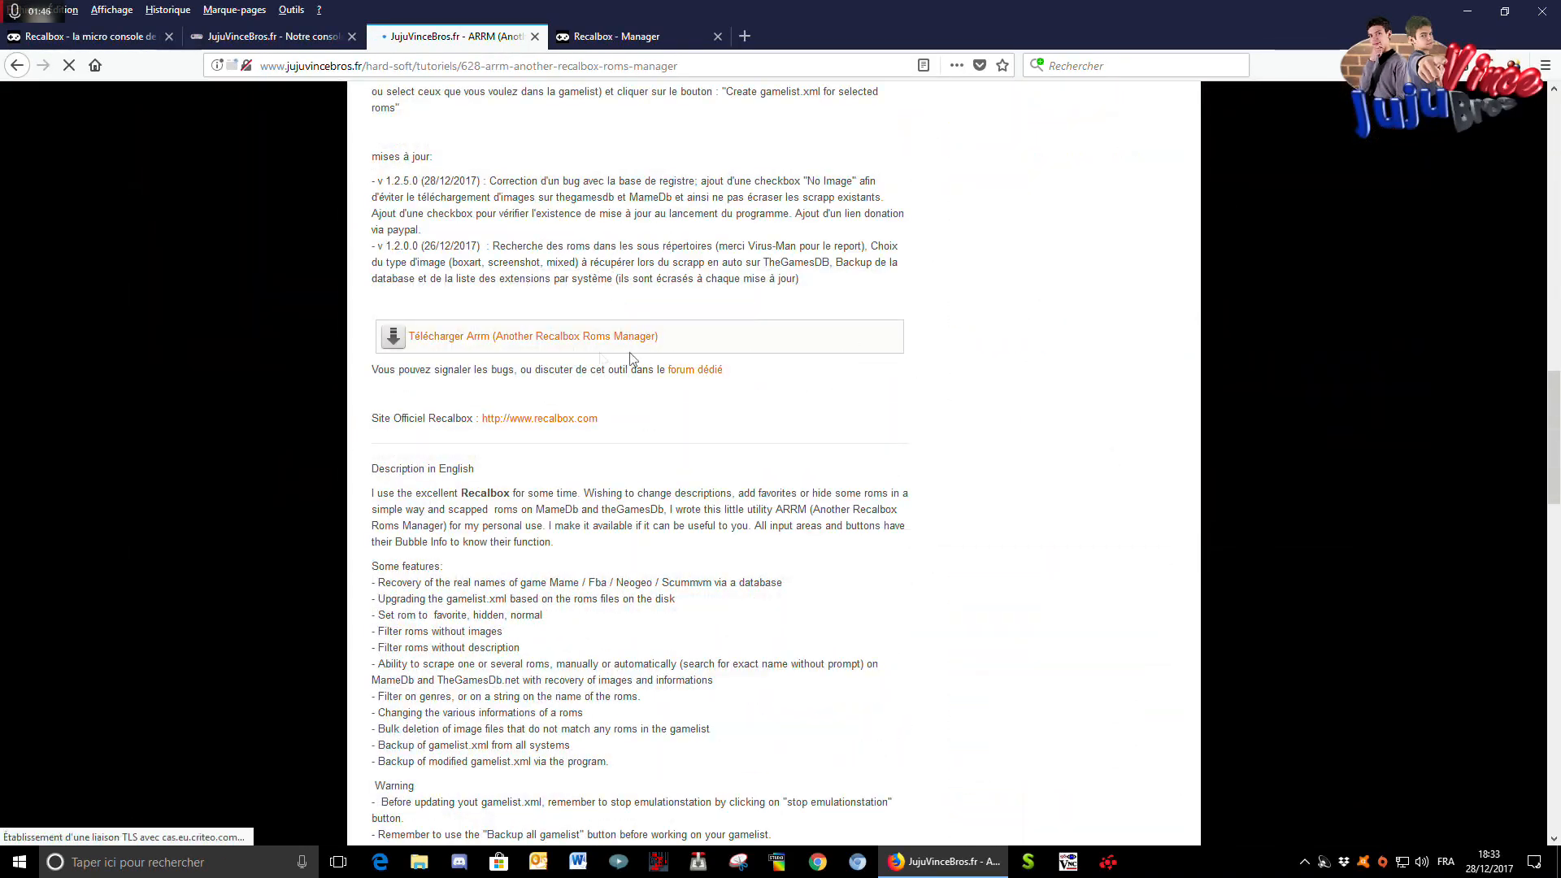
- Go to the ARRM file page from the article and download the program's setup archive
{"action": "left_click", "coordinate": [556, 339]}
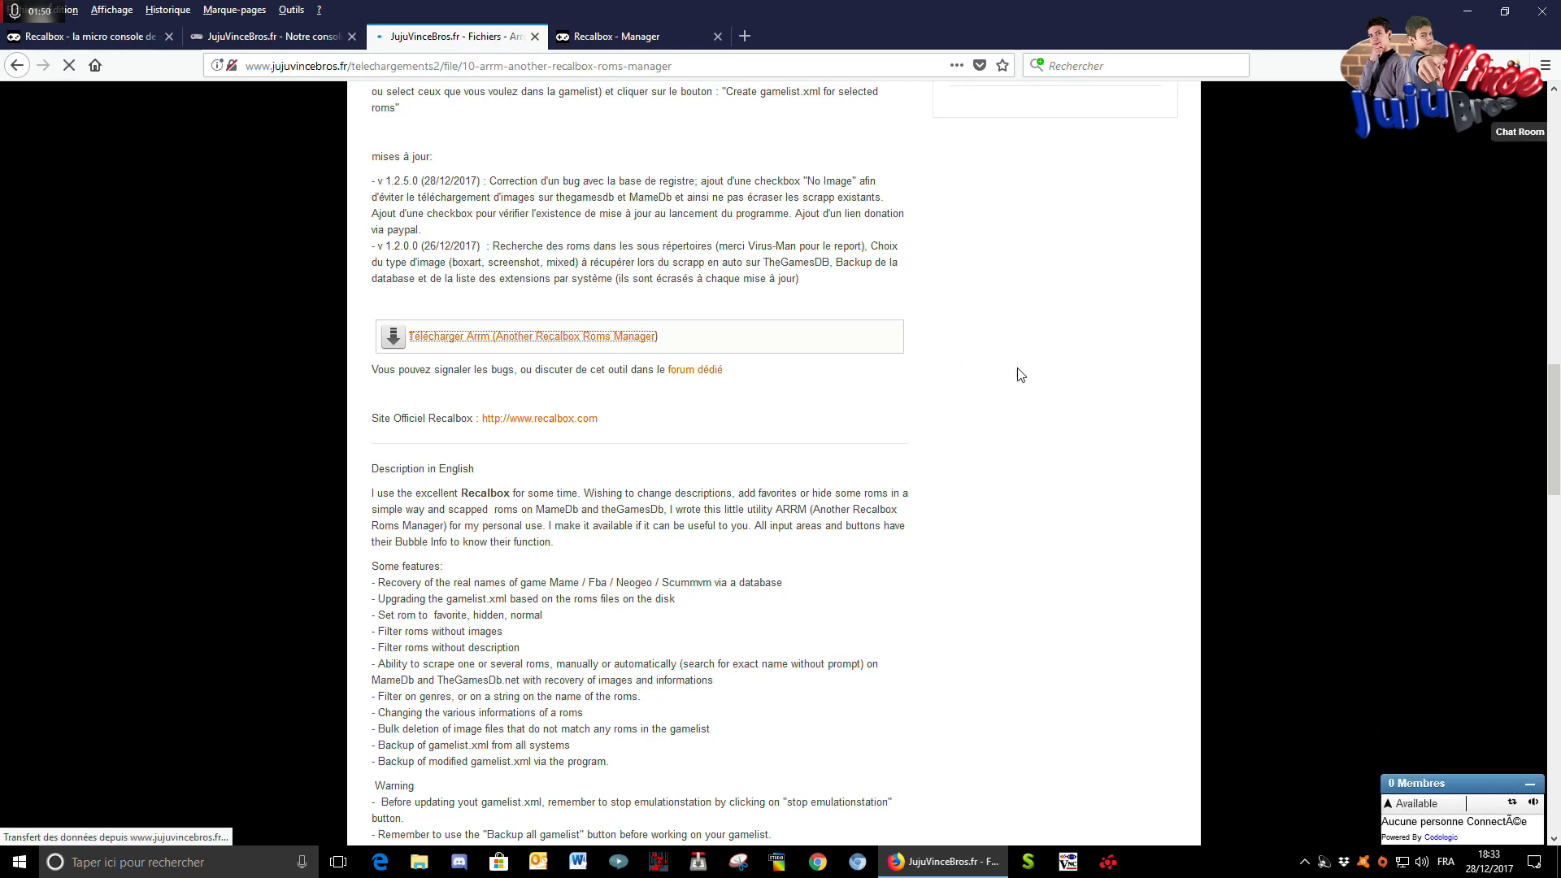
{"action": "scroll", "coordinate": [1017, 376], "scroll_direction": "down", "scroll_amount": 15}
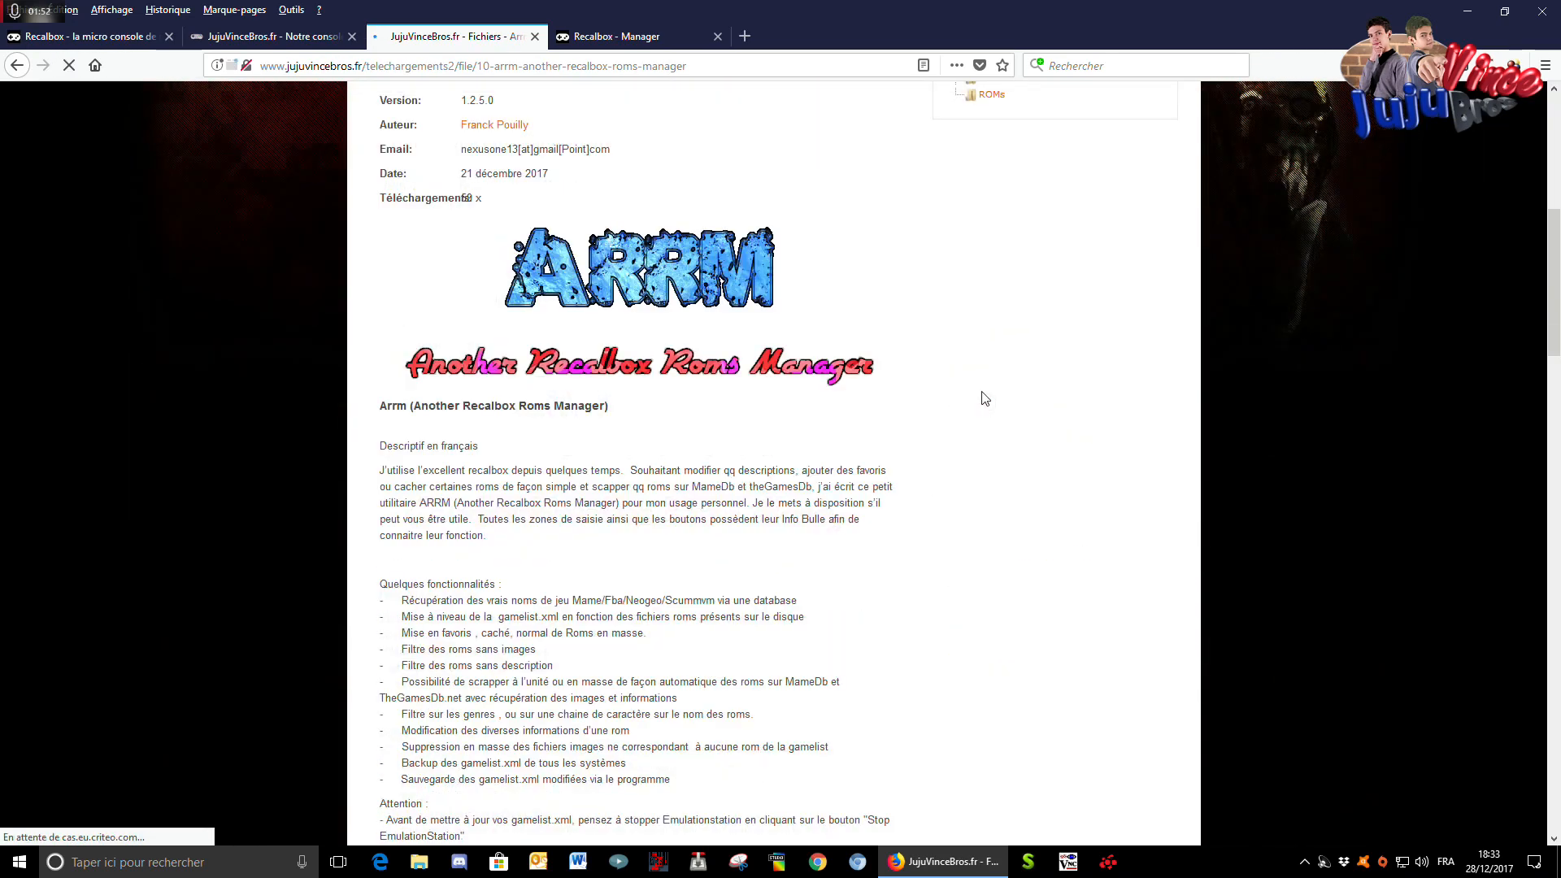
{"action": "scroll", "coordinate": [866, 396], "scroll_direction": "down", "scroll_amount": 10}
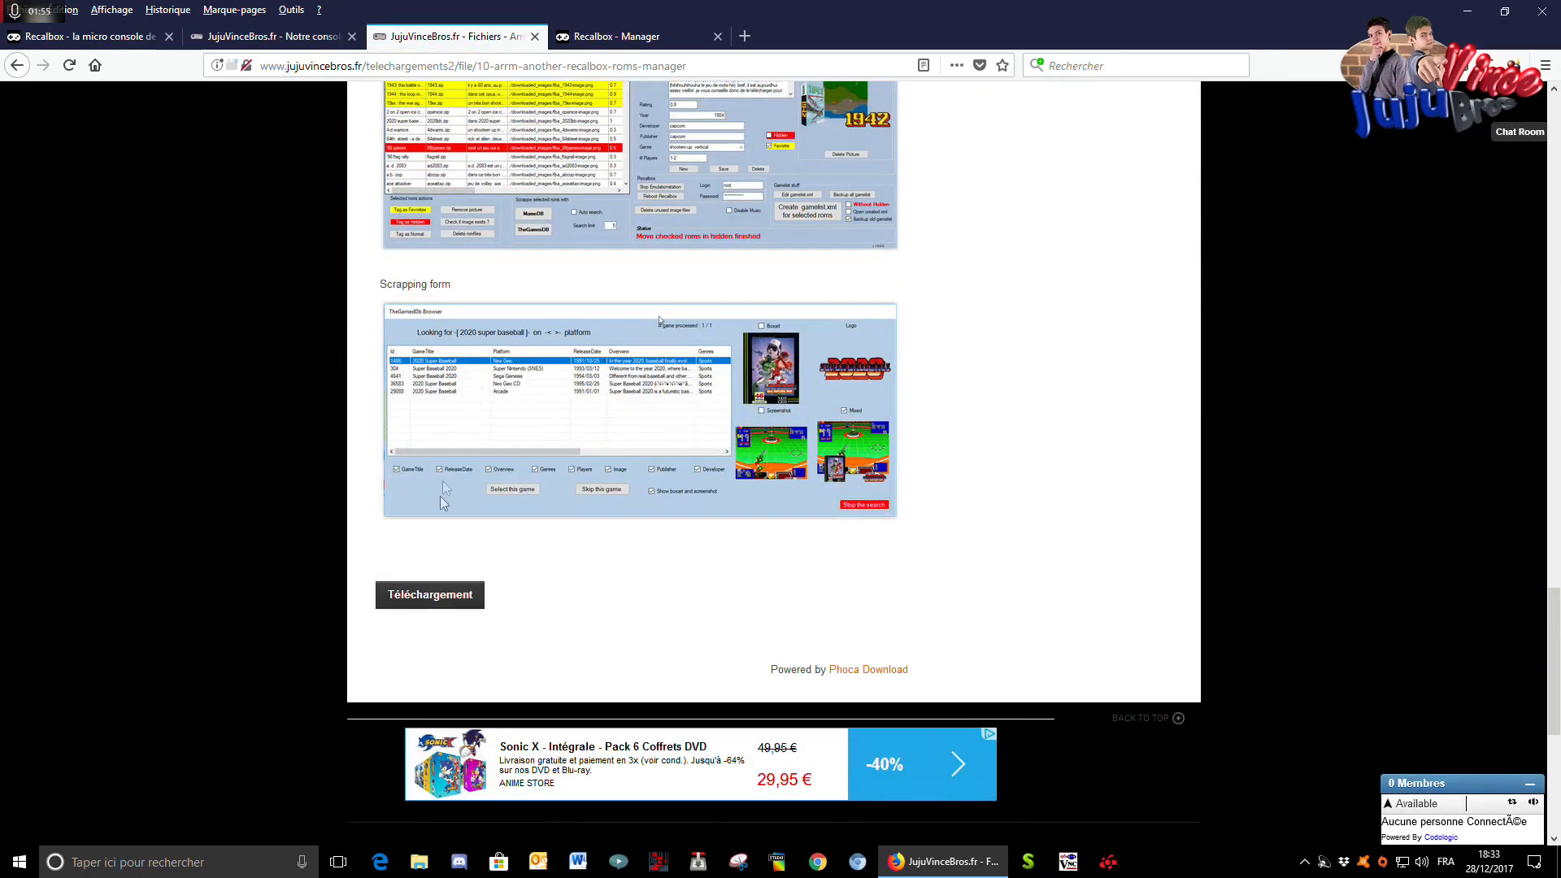
{"action": "left_click", "coordinate": [435, 597]}
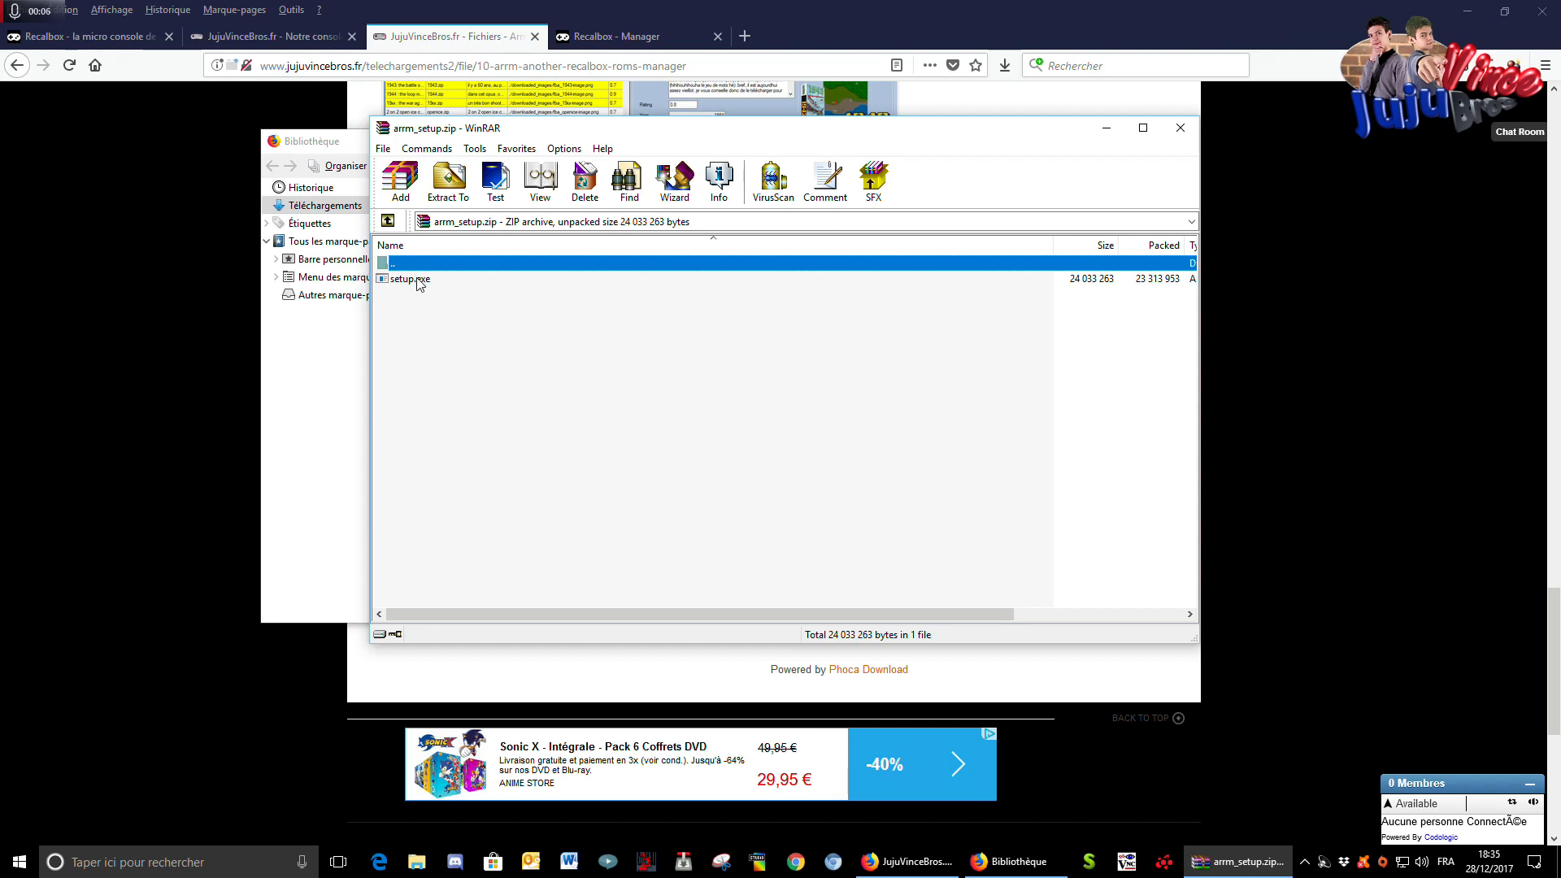
- Run setup.exe from arrm_setup.zip and install Arrm in the default destination folder, authorising the installer
{"action": "double_click", "coordinate": [417, 280]}
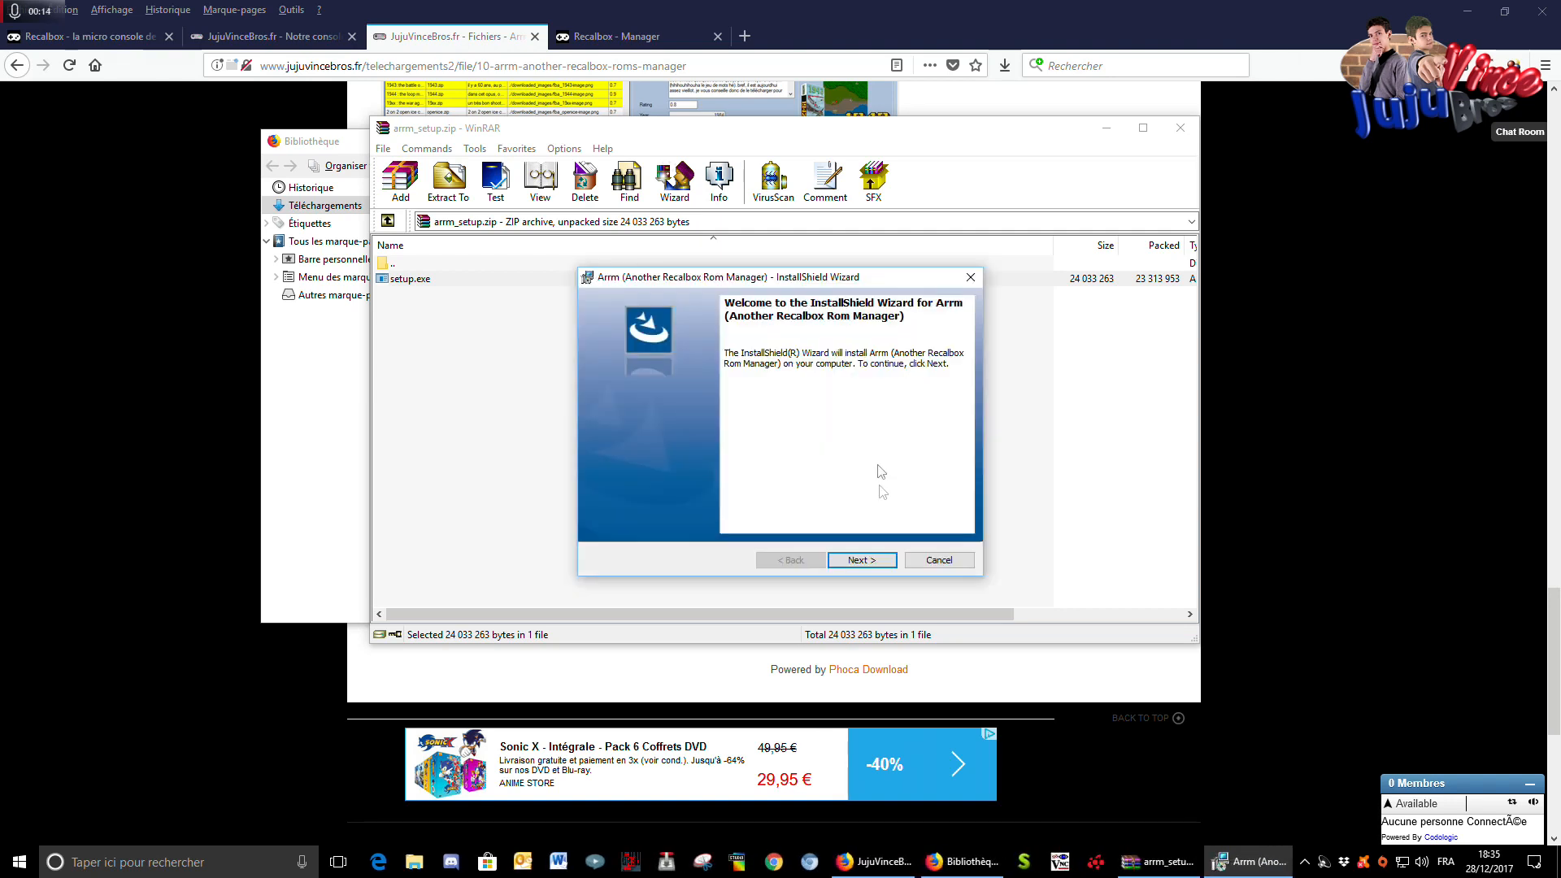
{"action": "left_click", "coordinate": [875, 561]}
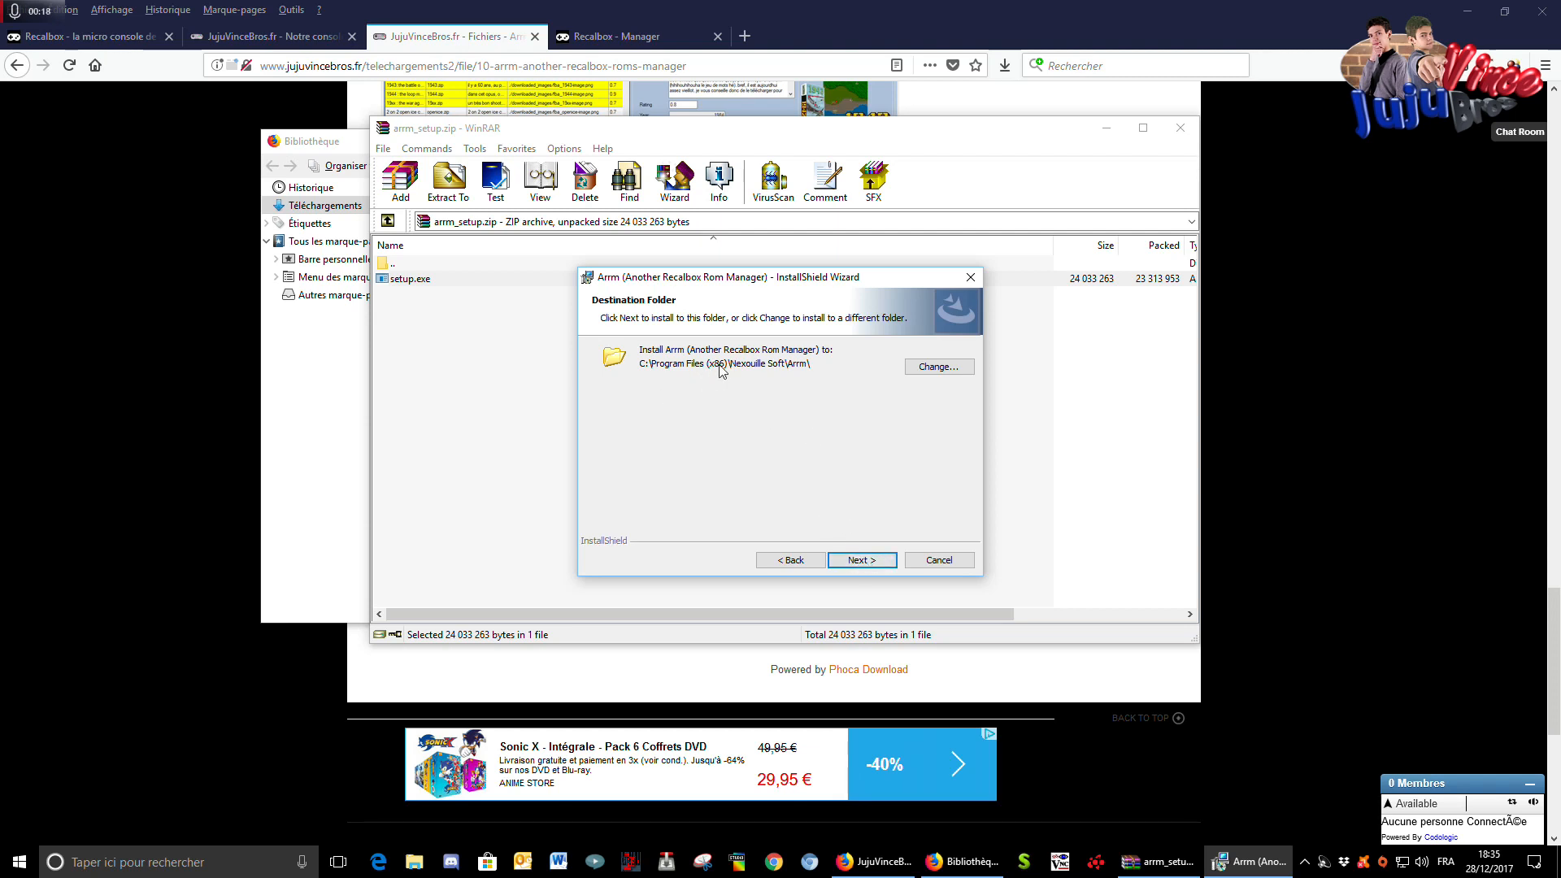
{"action": "left_click", "coordinate": [873, 564]}
{"action": "left_click", "coordinate": [876, 563]}
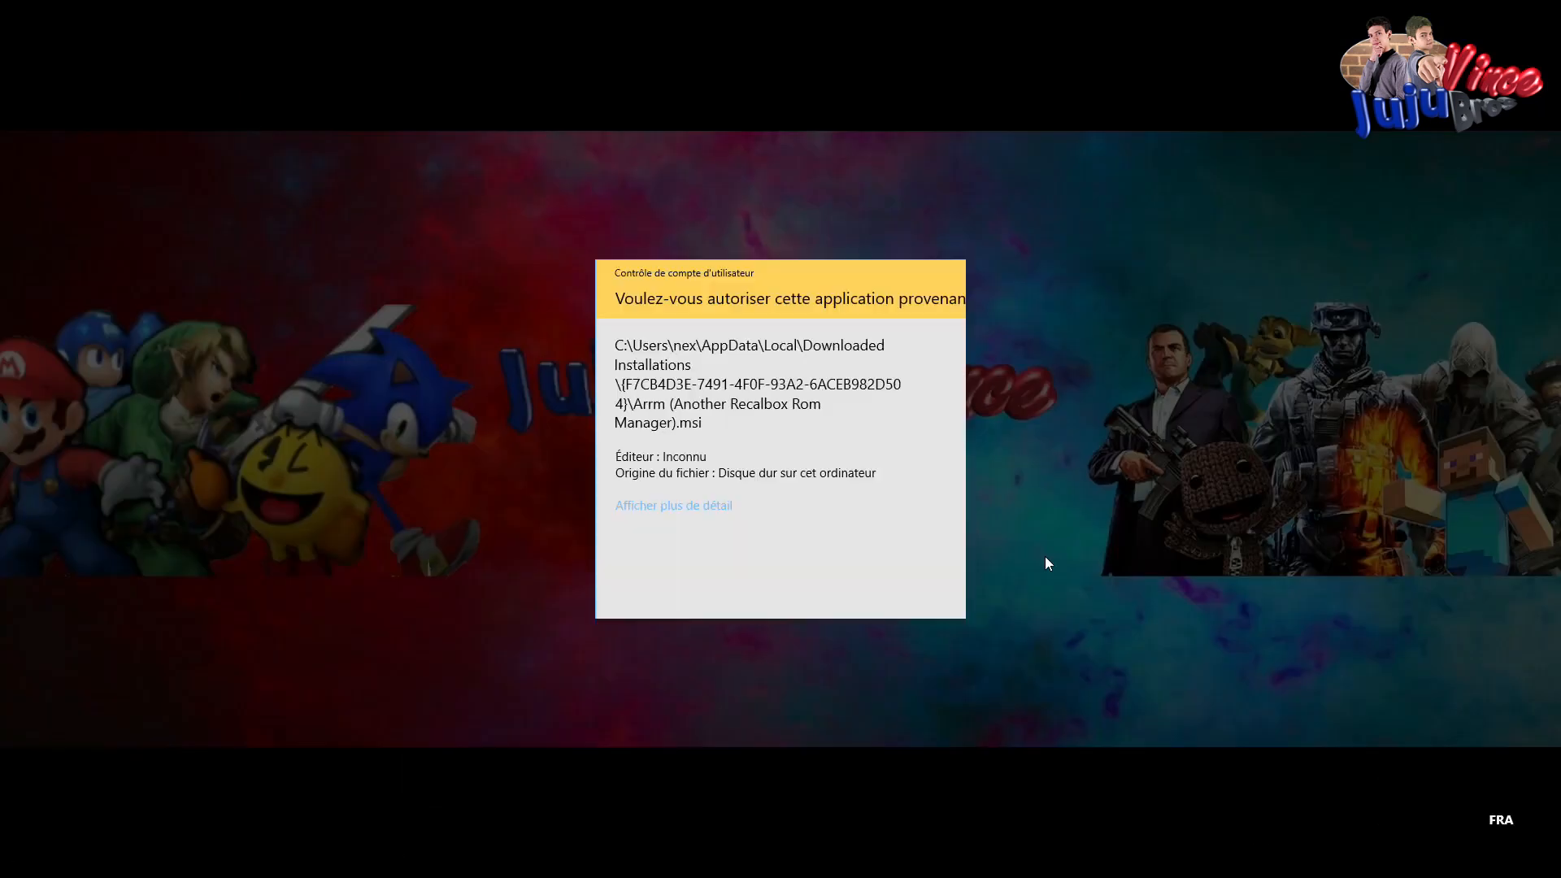
{"action": "left_click", "coordinate": [728, 588]}
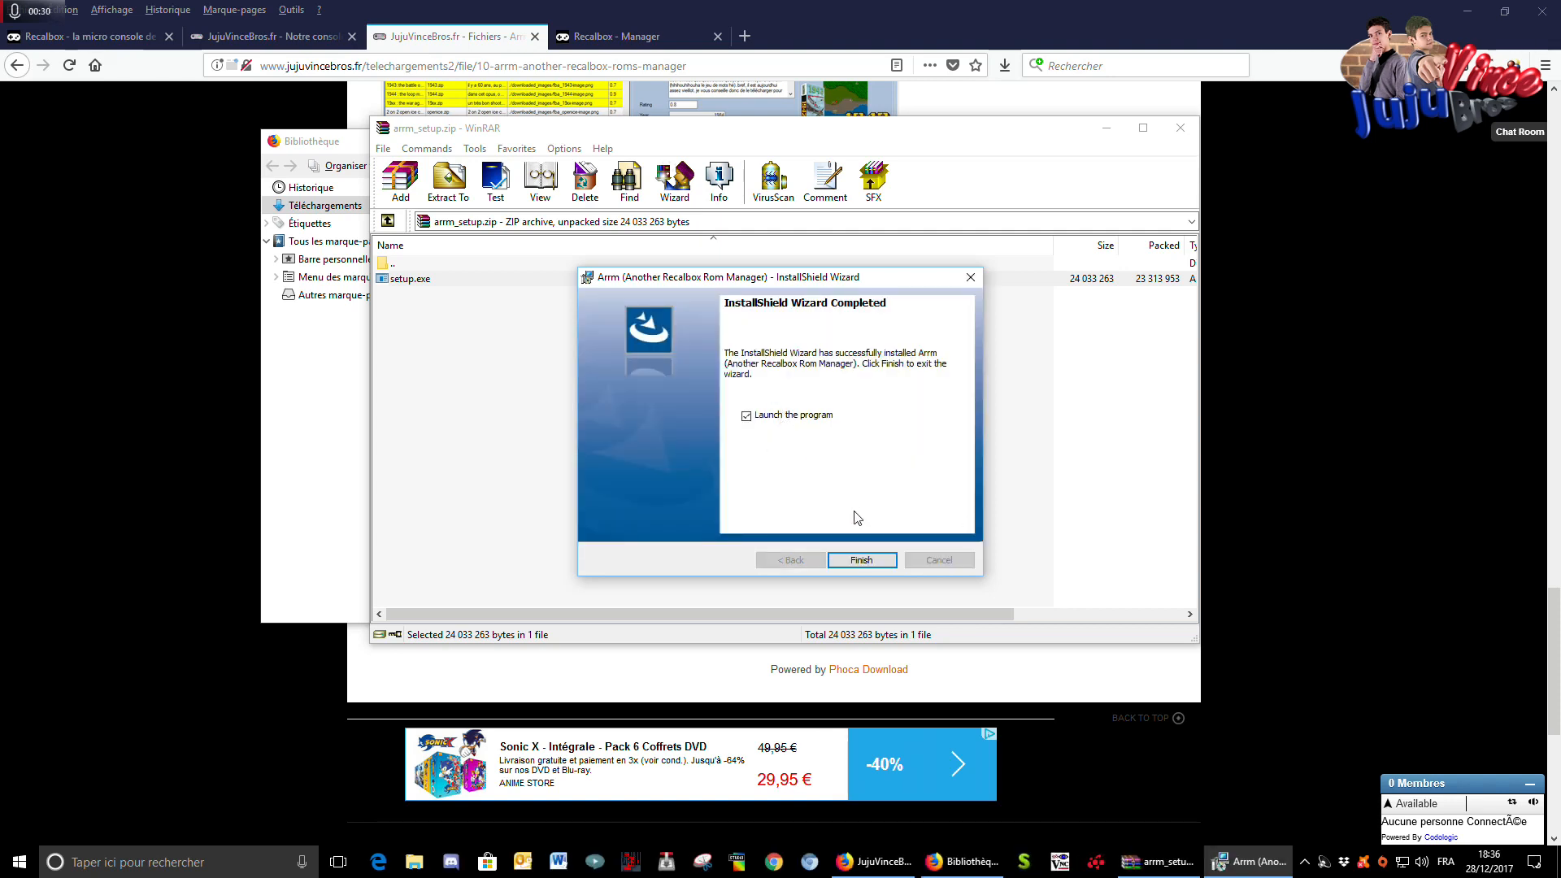
- Finish the installation wizard with the program set to launch, and clear away the archive, downloads and browser windows
{"action": "left_click", "coordinate": [1180, 128]}
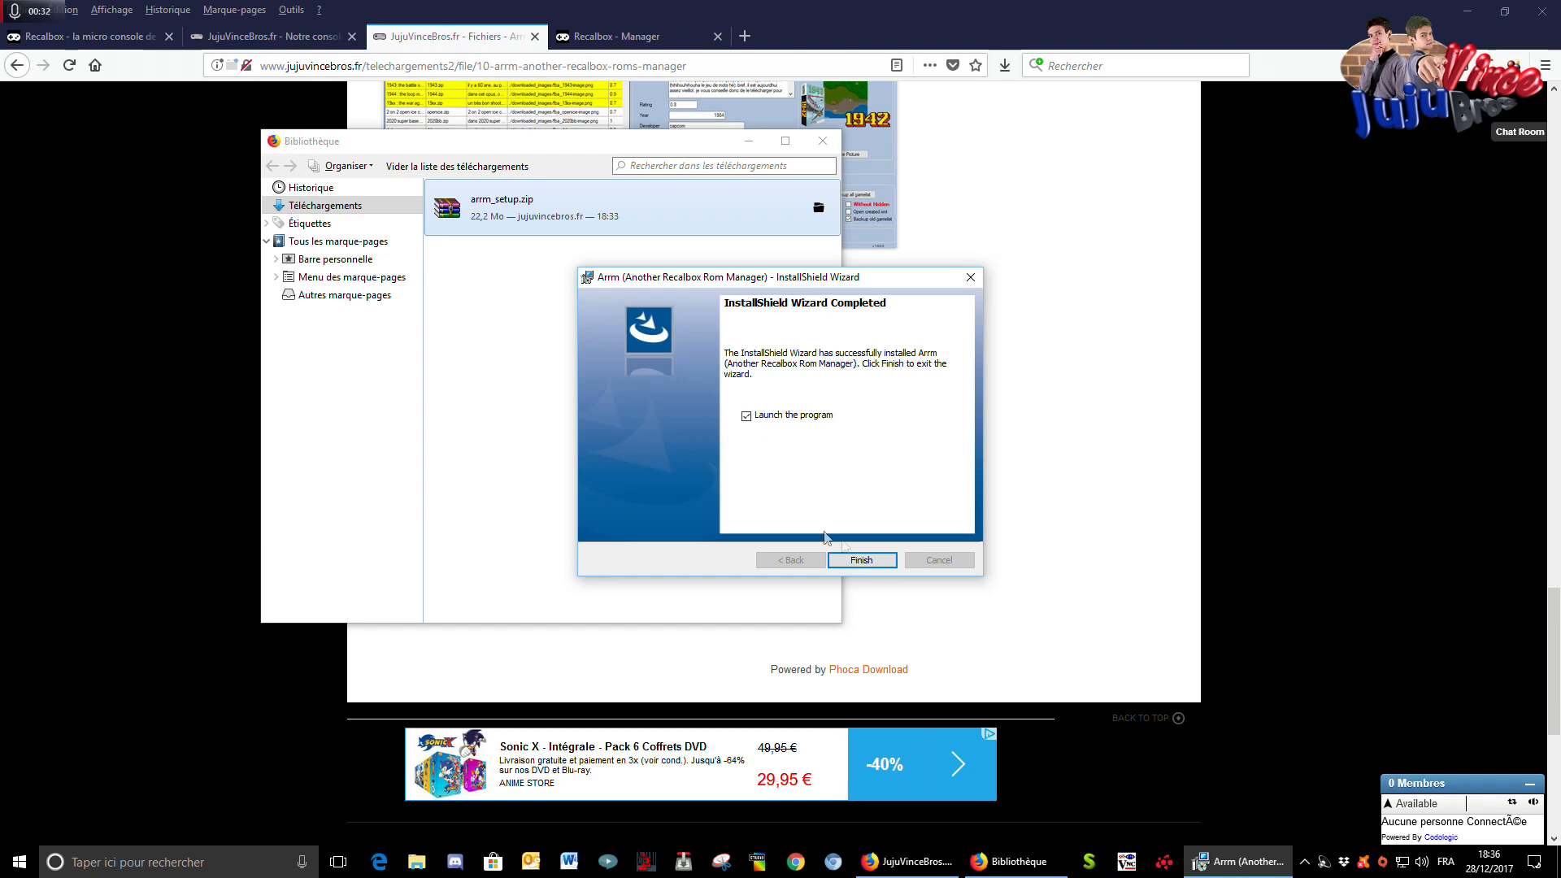
{"action": "left_click", "coordinate": [860, 559]}
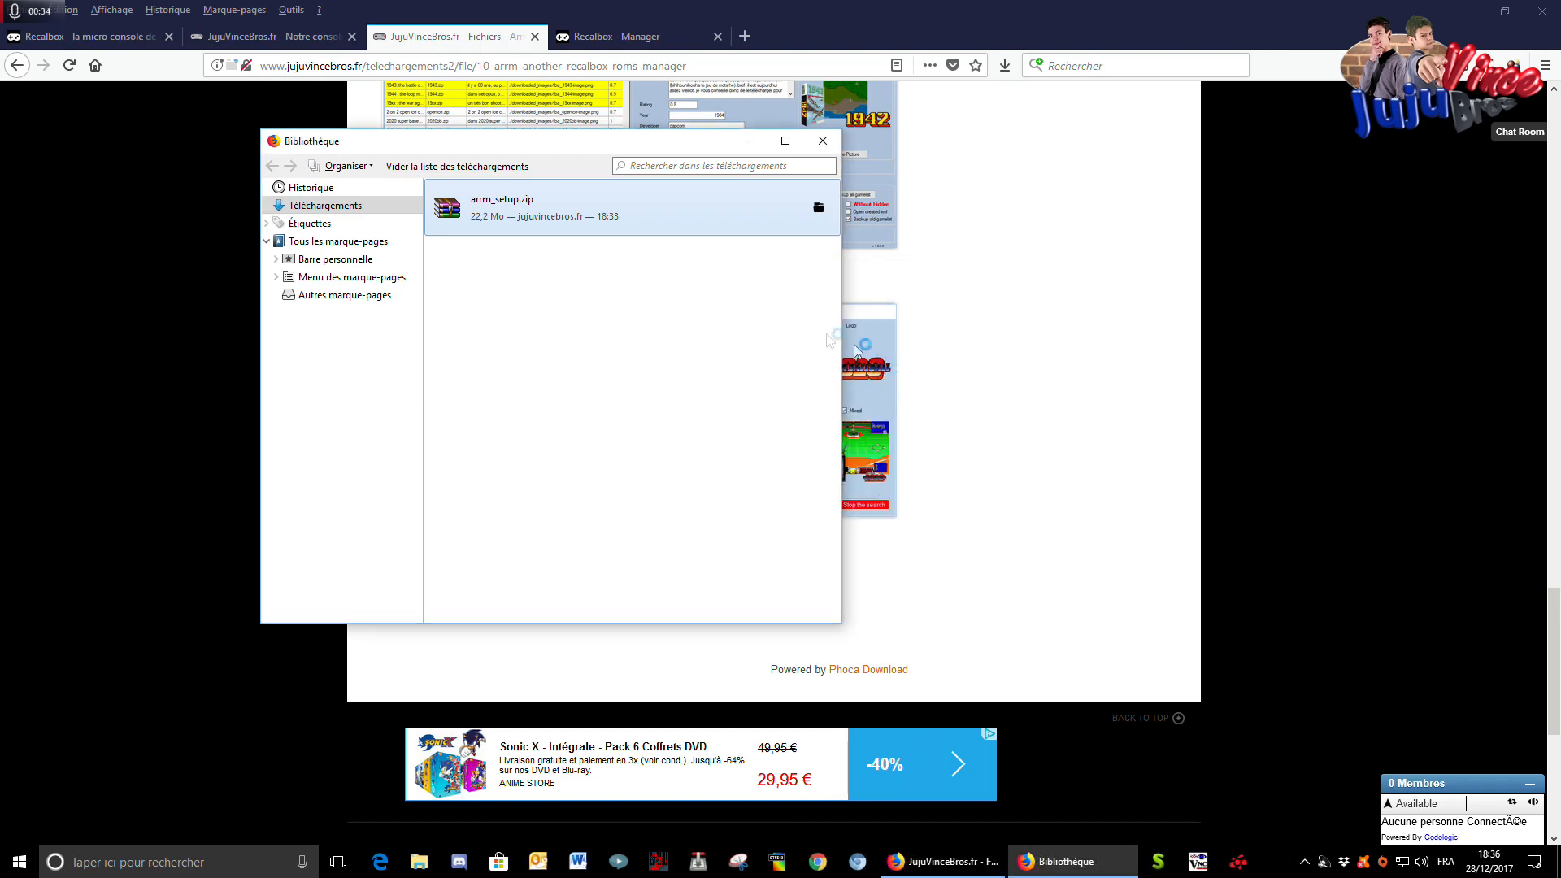
{"action": "left_click", "coordinate": [823, 141]}
{"action": "left_click", "coordinate": [1467, 12]}
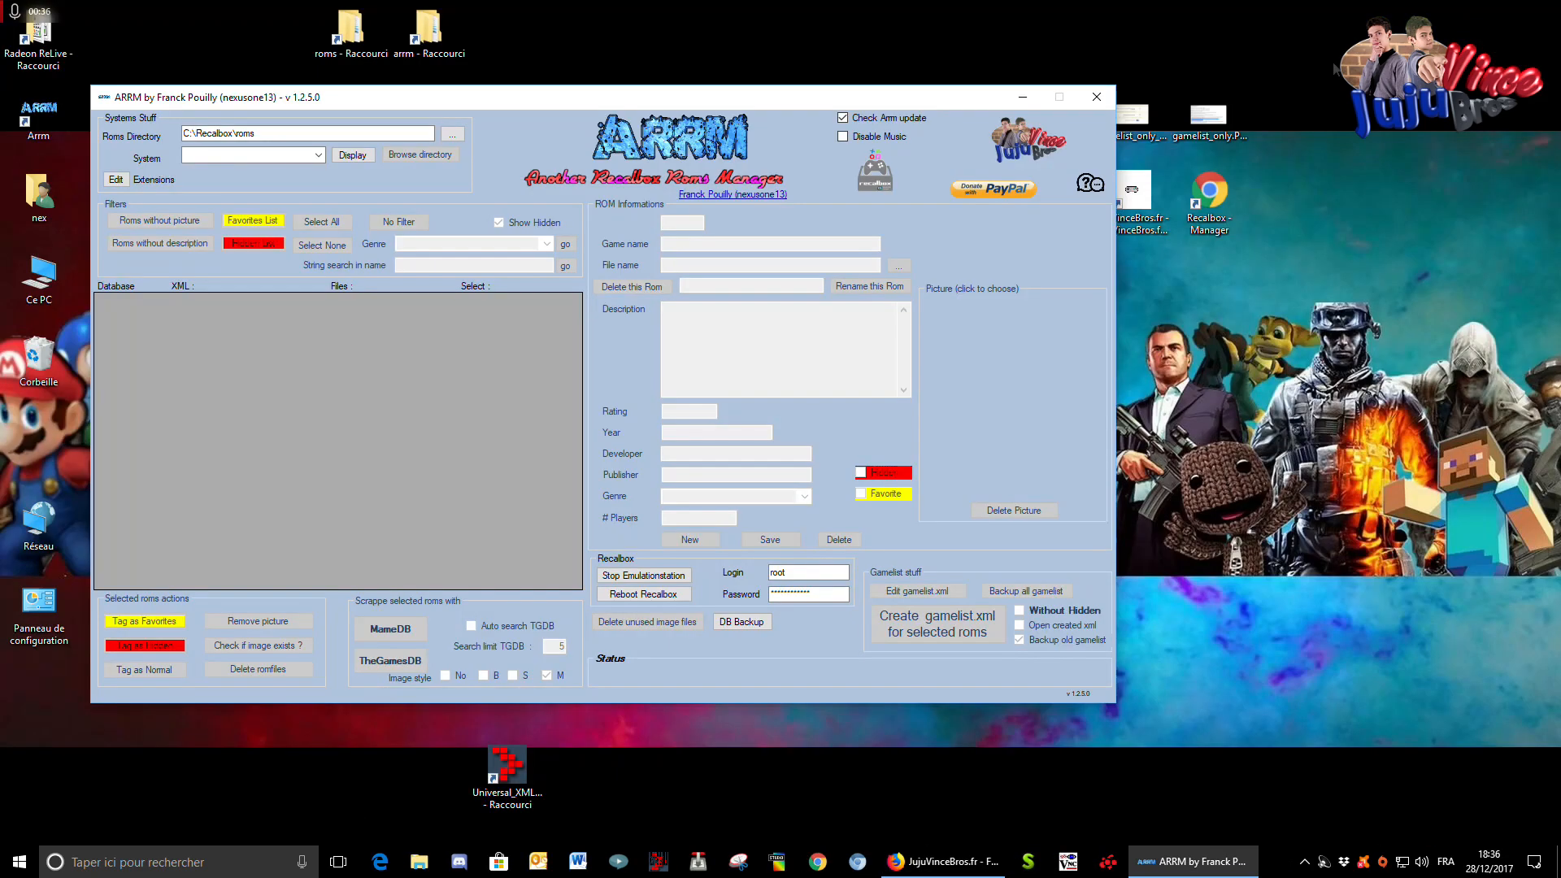
- Reposition the ARRM window on the desktop and place the Arrm shortcut beside the Universal_XML shortcut
{"action": "left_click_drag", "start_coordinate": [548, 95], "coordinate": [862, 84]}
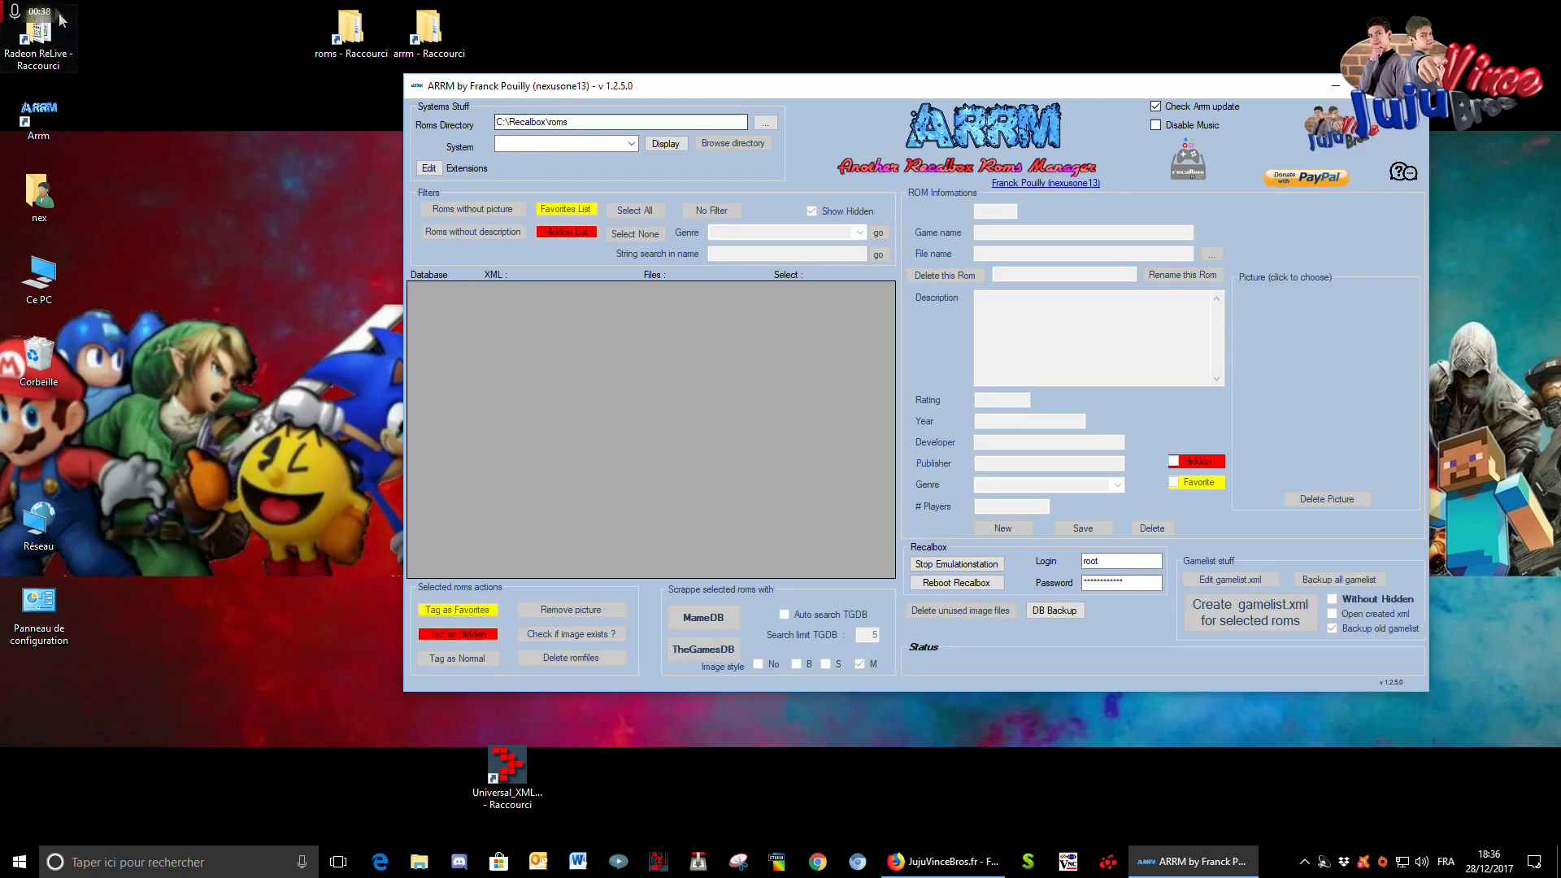
{"action": "left_click_drag", "start_coordinate": [41, 123], "coordinate": [588, 781]}
{"action": "left_click_drag", "start_coordinate": [895, 76], "coordinate": [769, 85]}
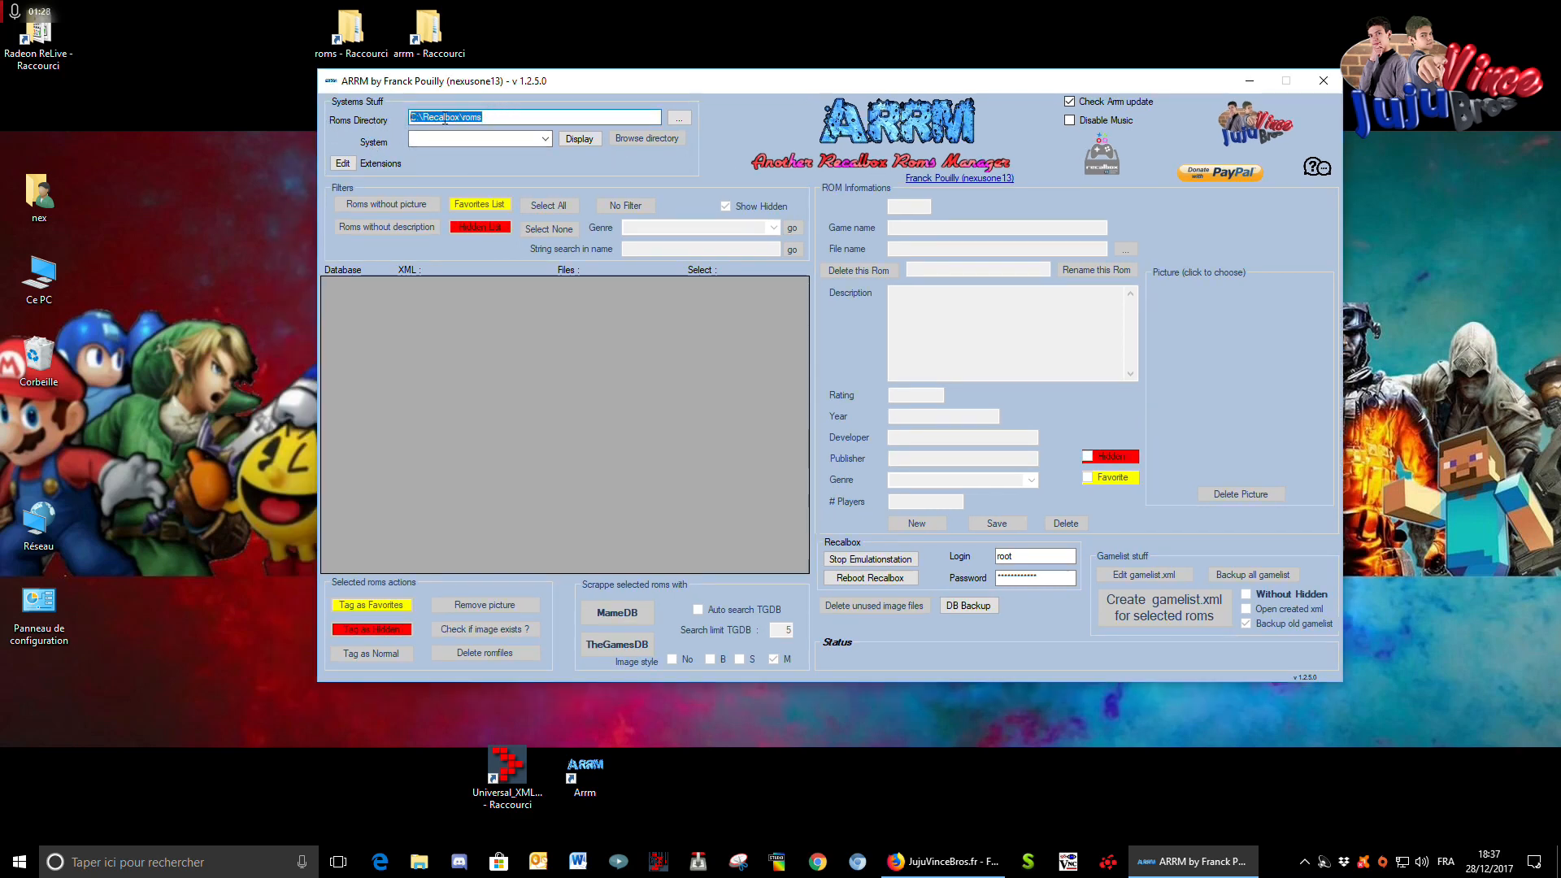
- Browse for the roms directory and confirm the folder C:\Recalbox\roms
{"action": "left_click", "coordinate": [679, 118]}
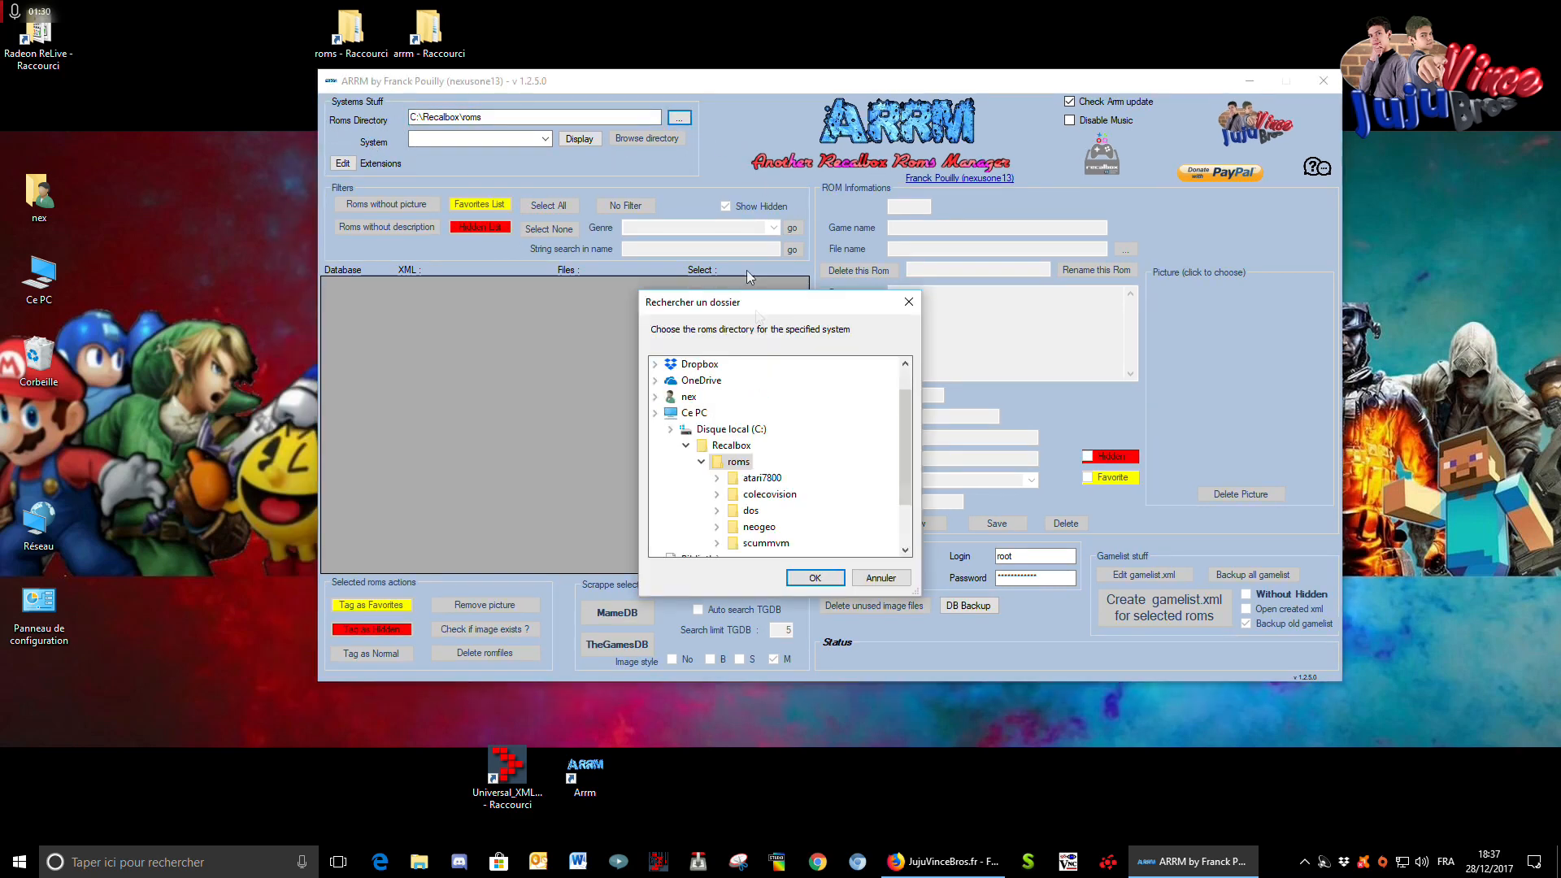
{"action": "left_click_drag", "start_coordinate": [907, 414], "coordinate": [907, 469]}
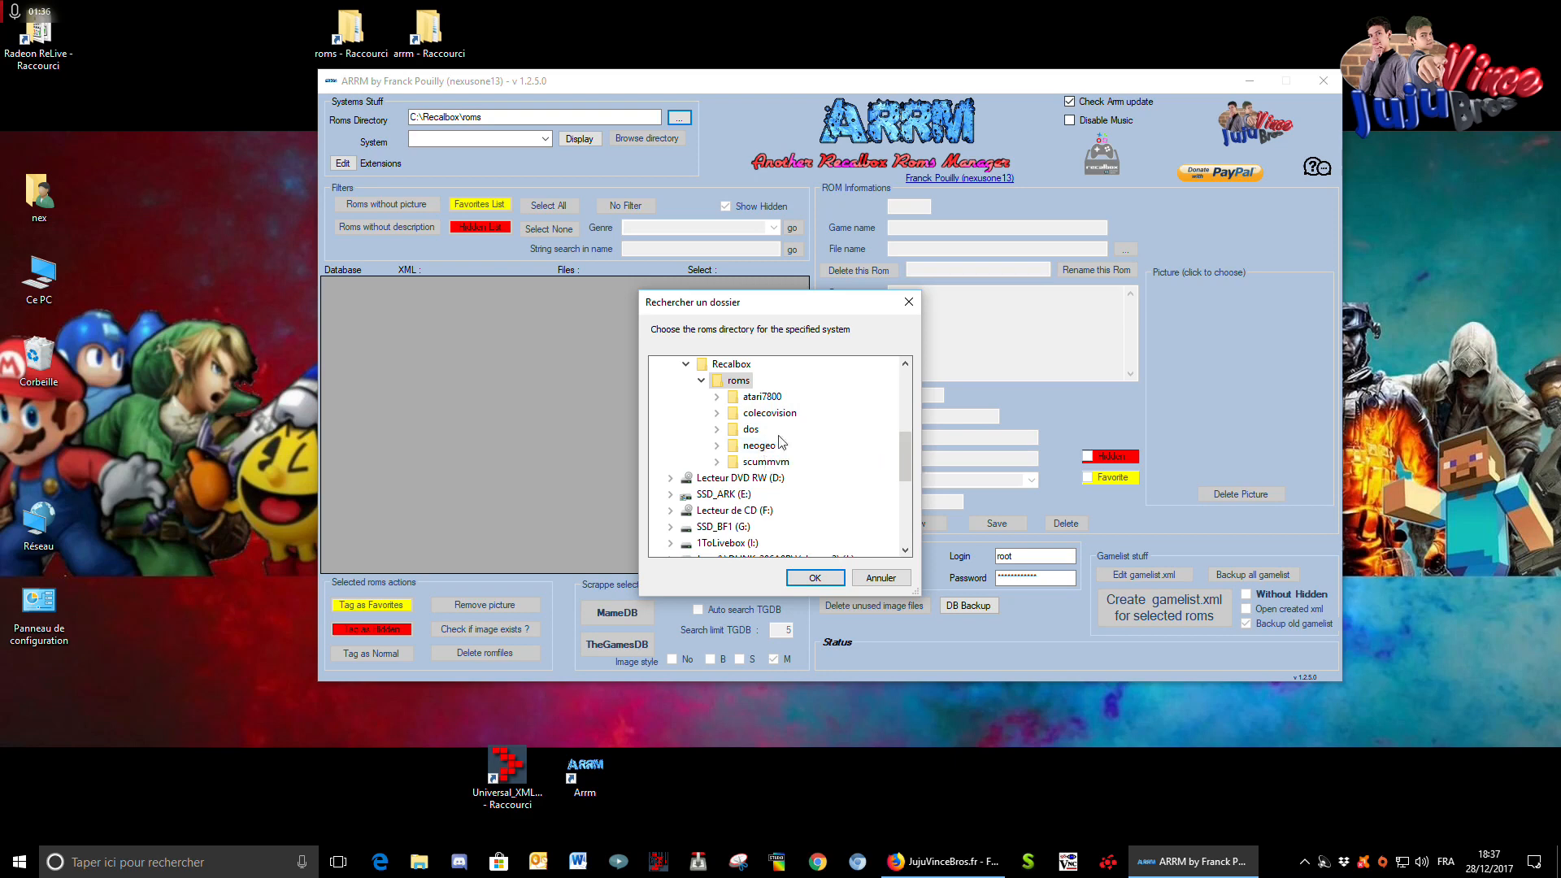
{"action": "left_click", "coordinate": [815, 579]}
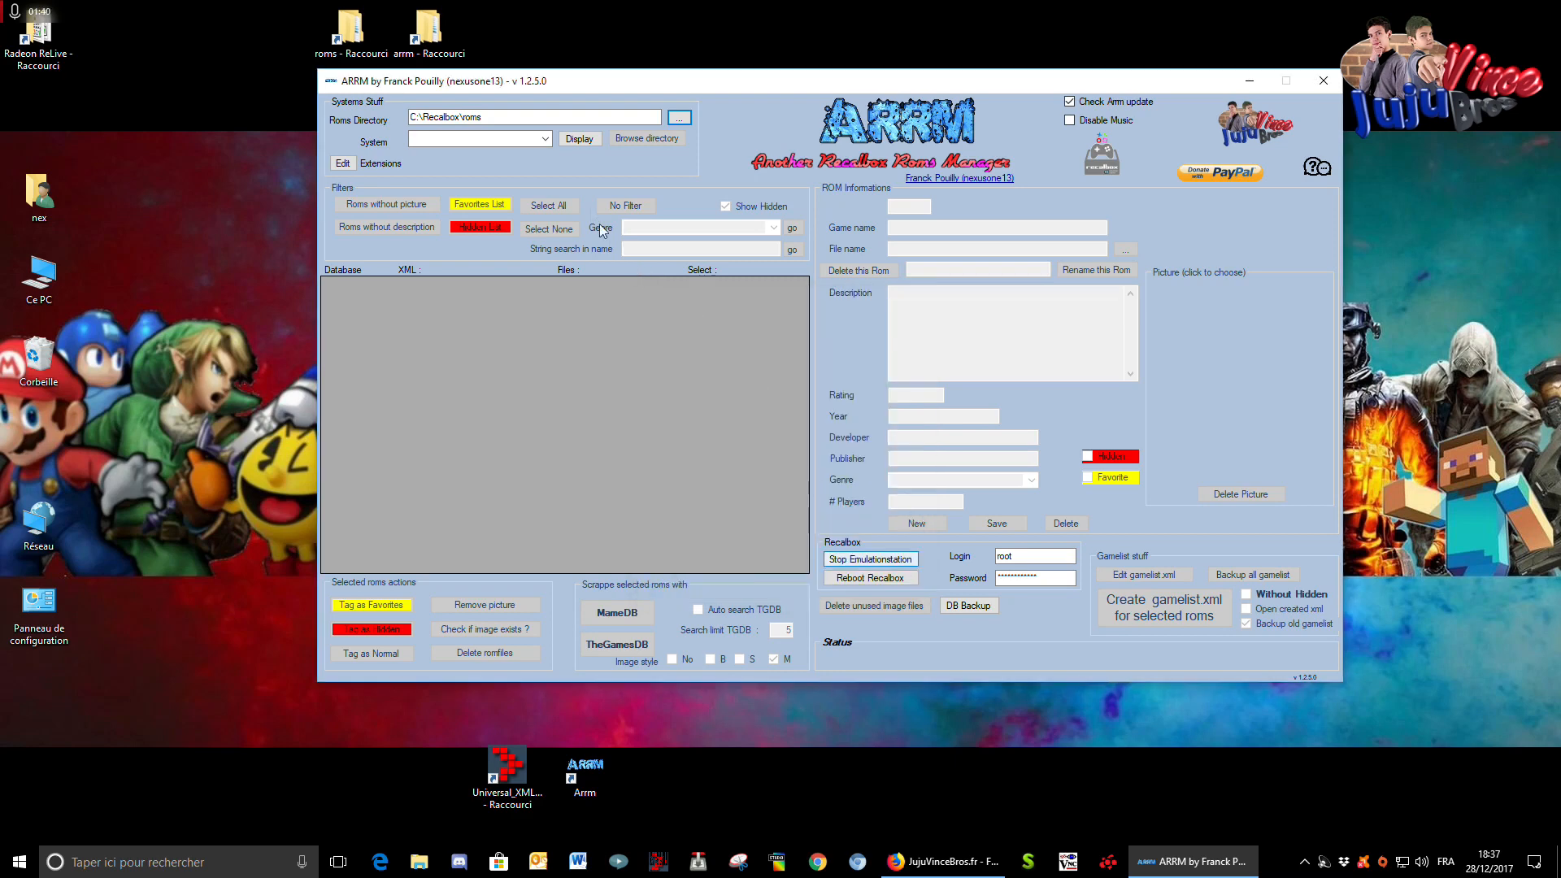
- Choose the neogeo system and display its game list
{"action": "left_click", "coordinate": [545, 140]}
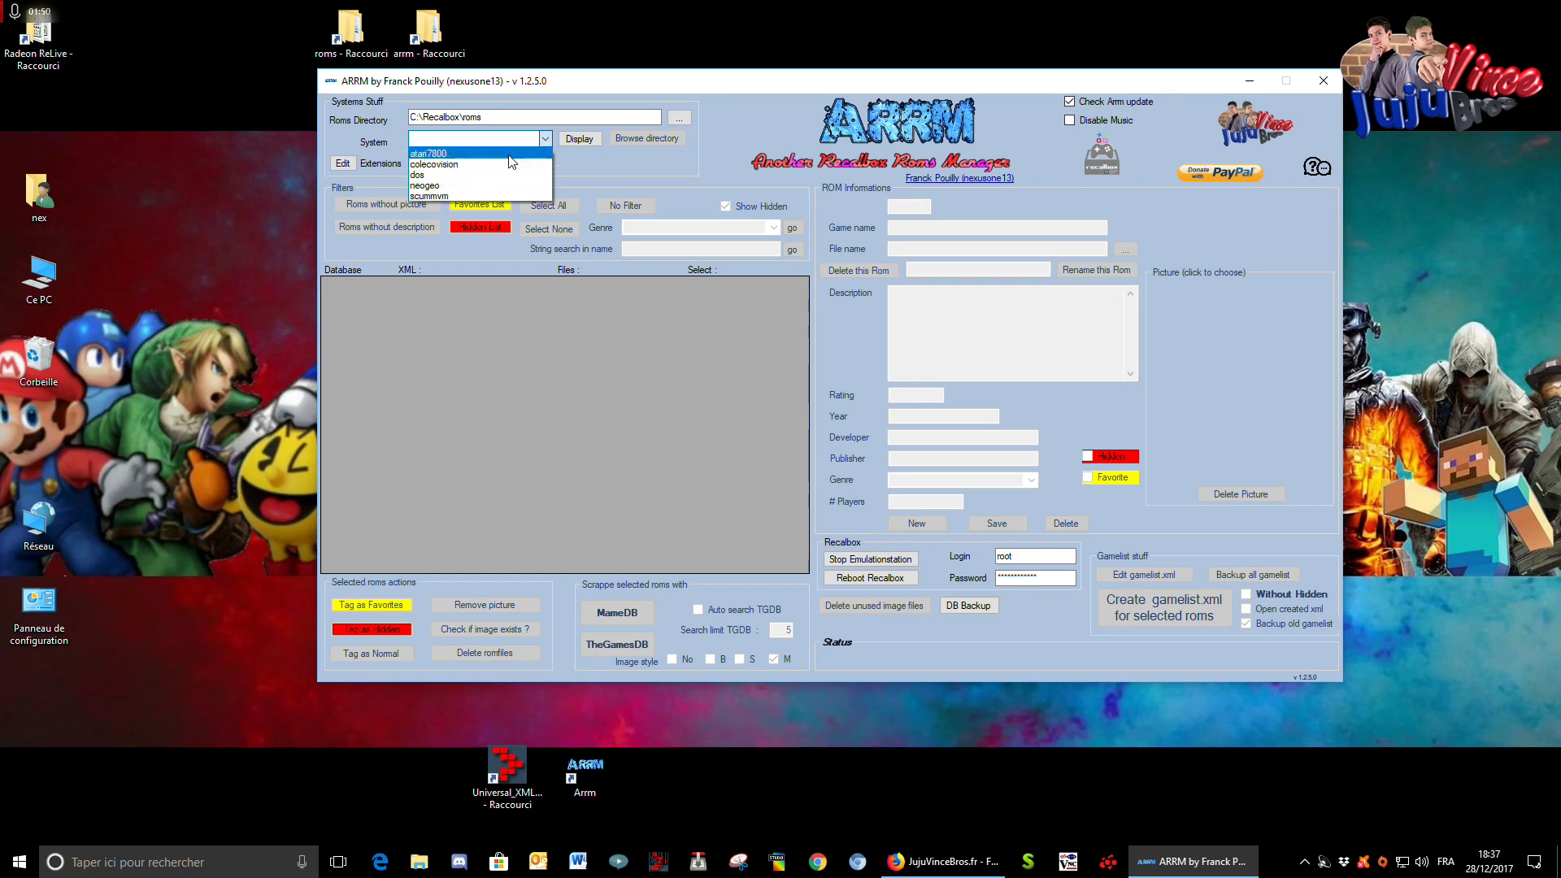
{"action": "left_click", "coordinate": [439, 186]}
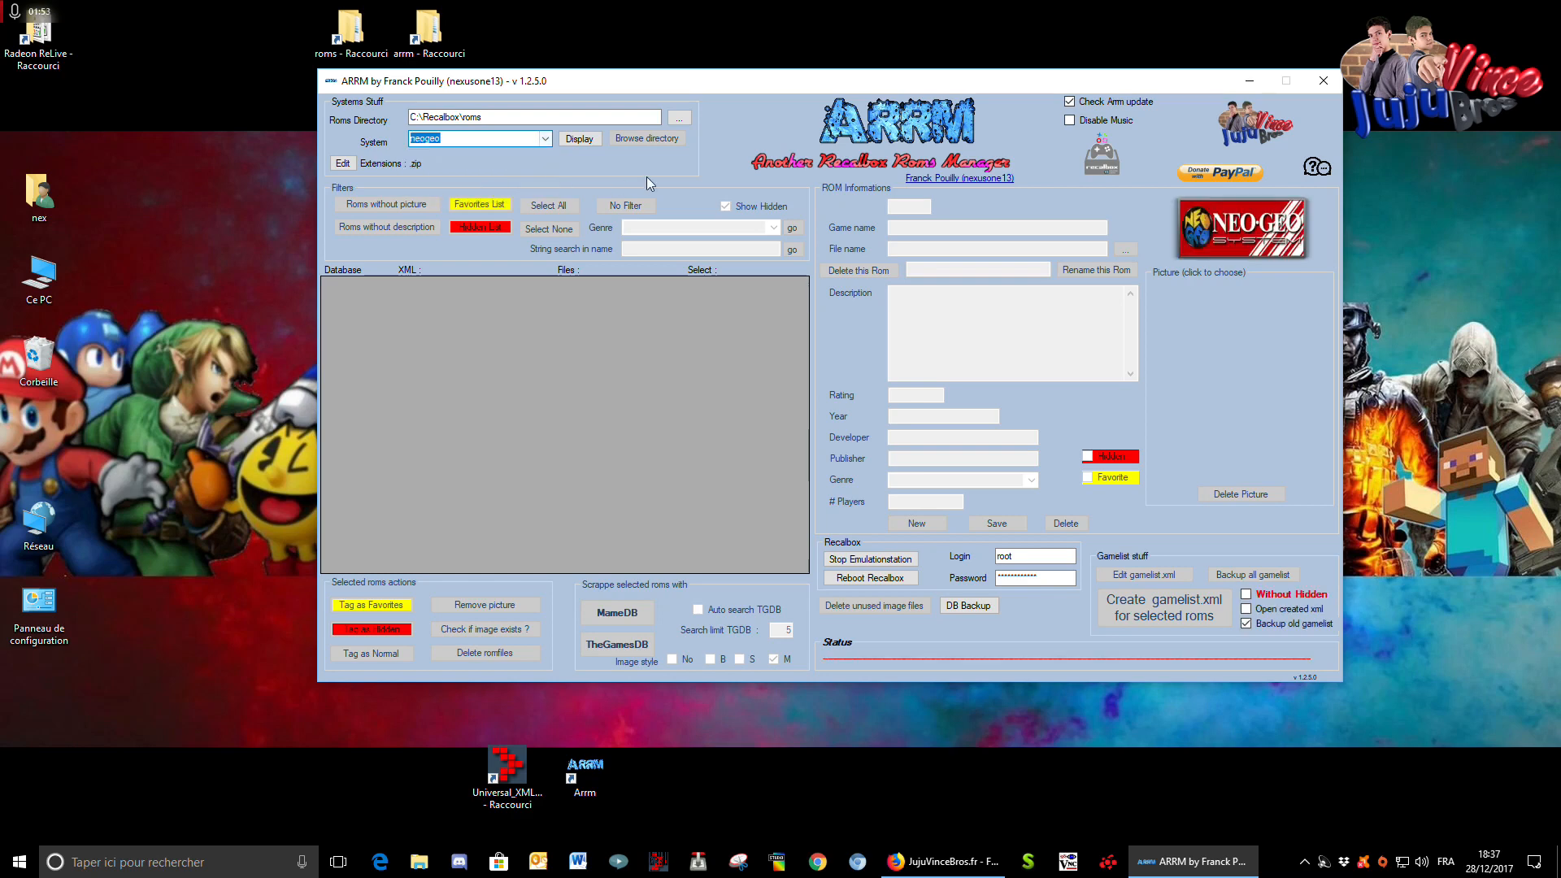
{"action": "left_click", "coordinate": [584, 140]}
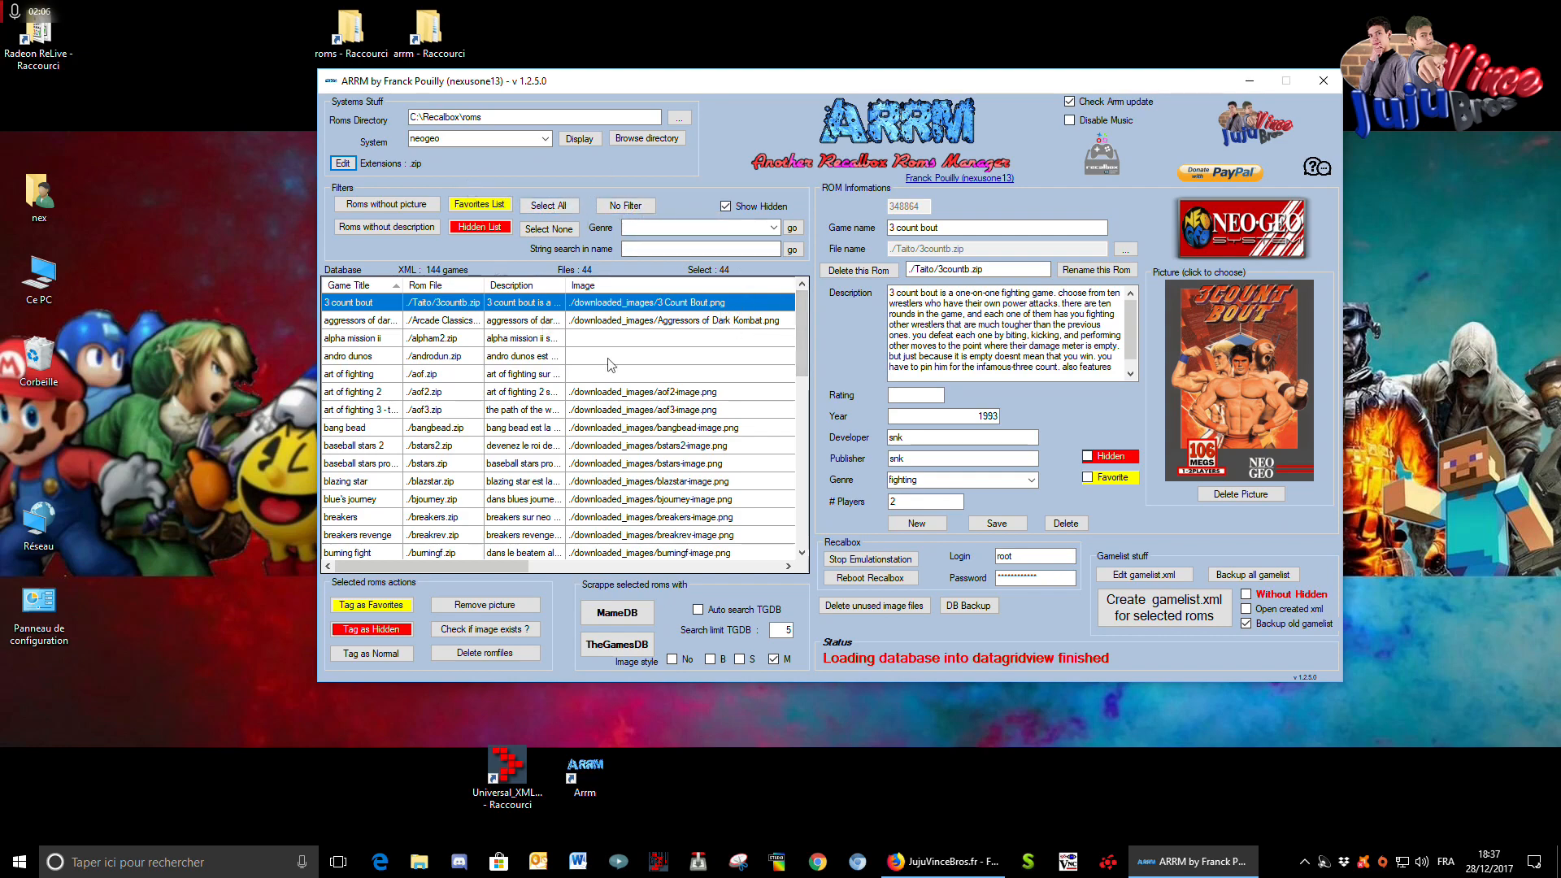
- Examine the rom information, descriptions and pictures of baseball stars professional, crossed swords and aggressors of dark kombat
{"action": "mouse_move", "coordinate": [801, 343]}
{"action": "left_mouse_down"}
{"action": "mouse_move", "coordinate": [801, 431]}
{"action": "mouse_move", "coordinate": [802, 325]}
{"action": "left_mouse_up"}
{"action": "left_click", "coordinate": [512, 779]}
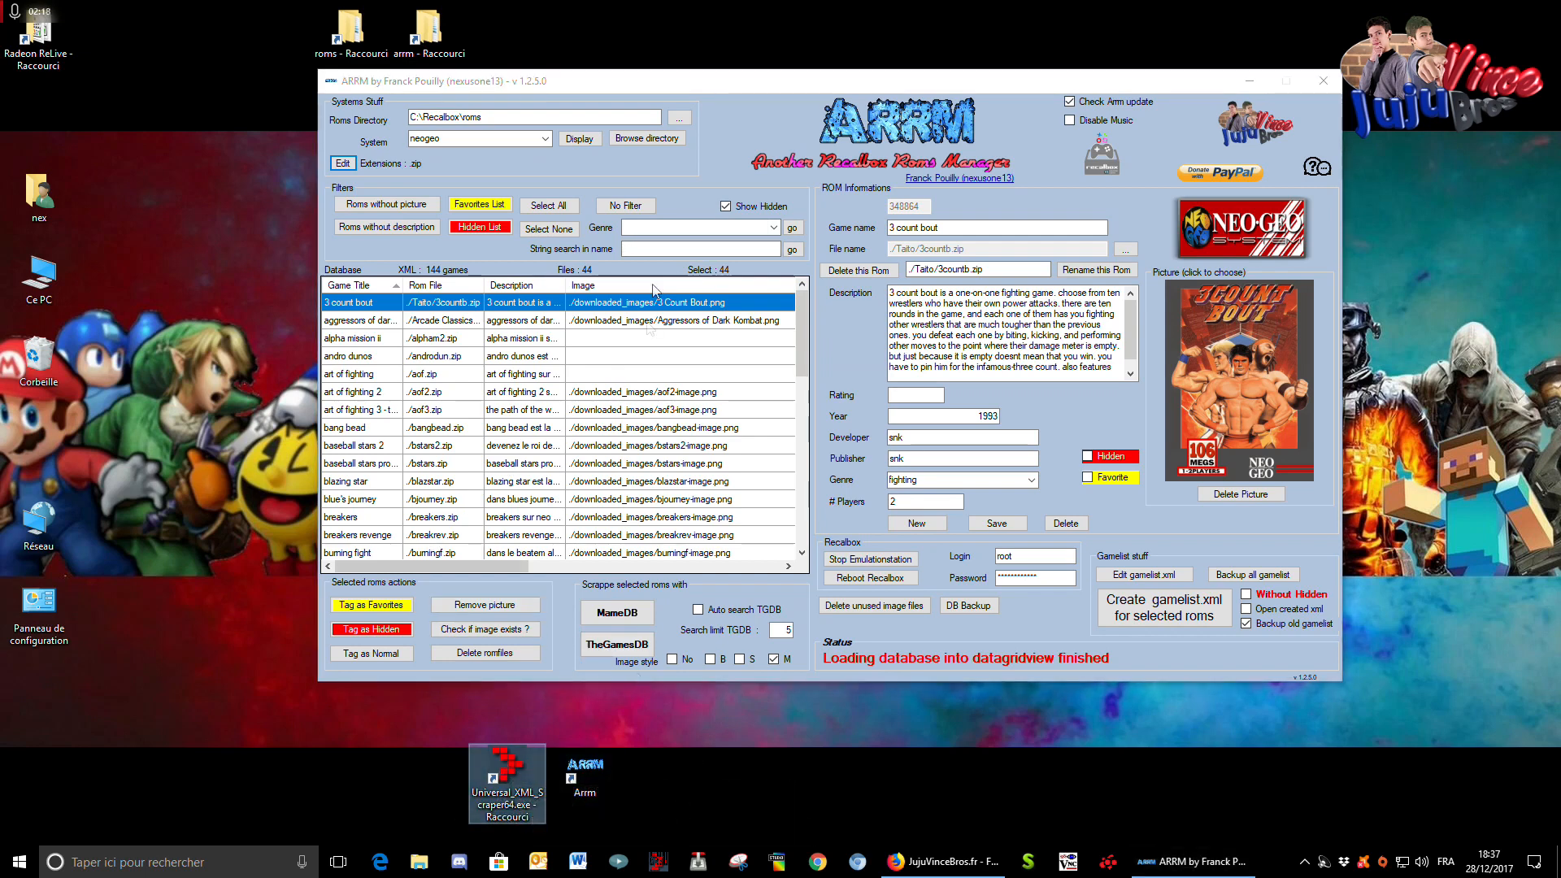
{"action": "left_click_drag", "start_coordinate": [570, 404], "coordinate": [611, 464]}
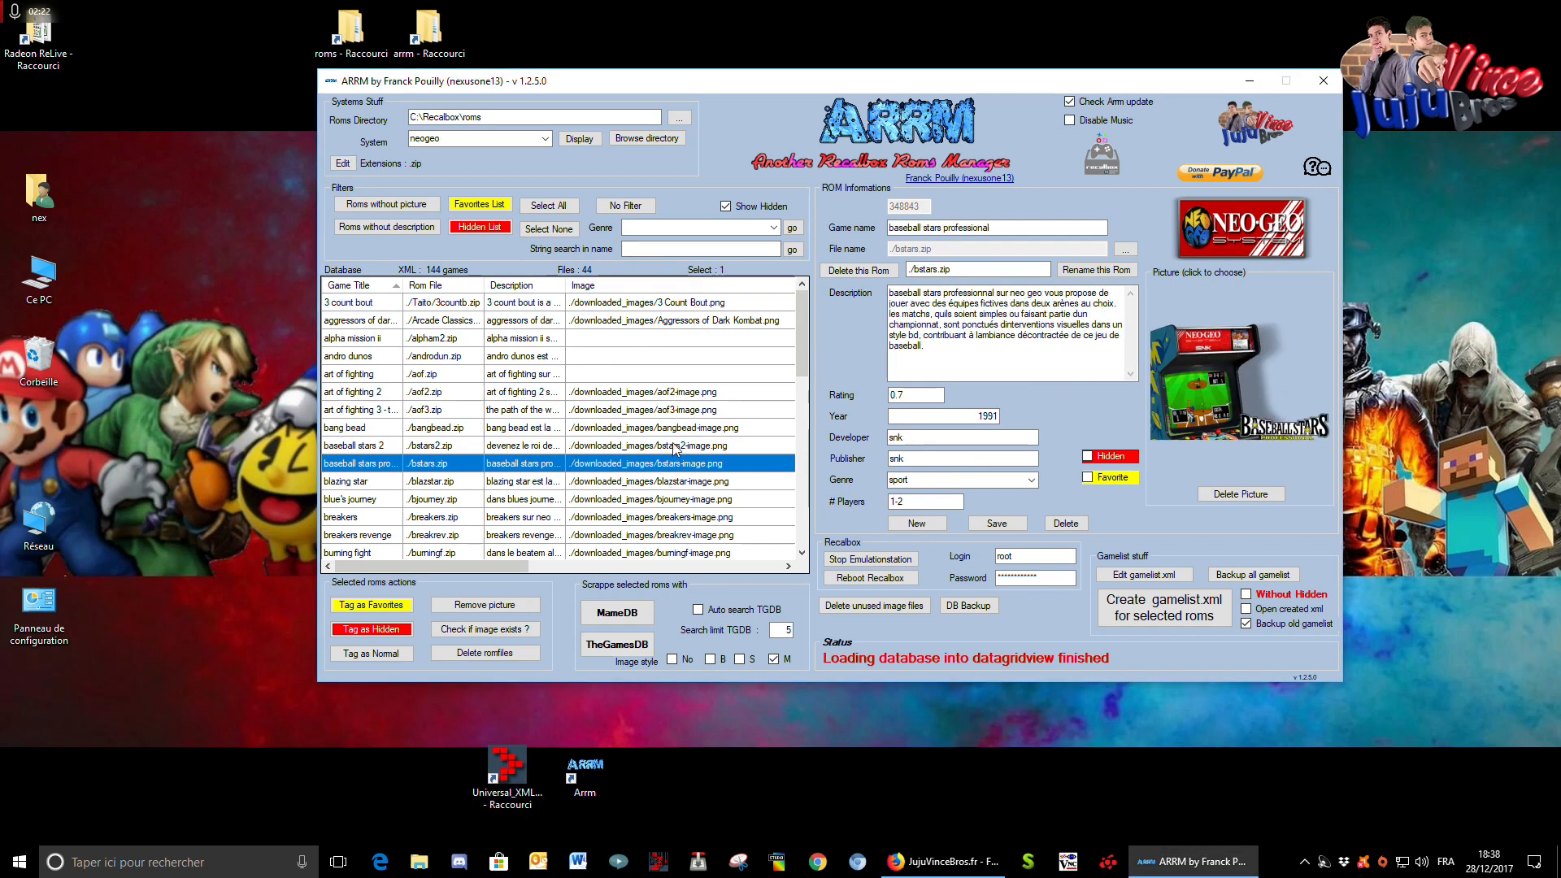
{"action": "scroll", "coordinate": [673, 447], "scroll_direction": "down", "scroll_amount": 2}
{"action": "left_click_drag", "start_coordinate": [668, 400], "coordinate": [687, 481]}
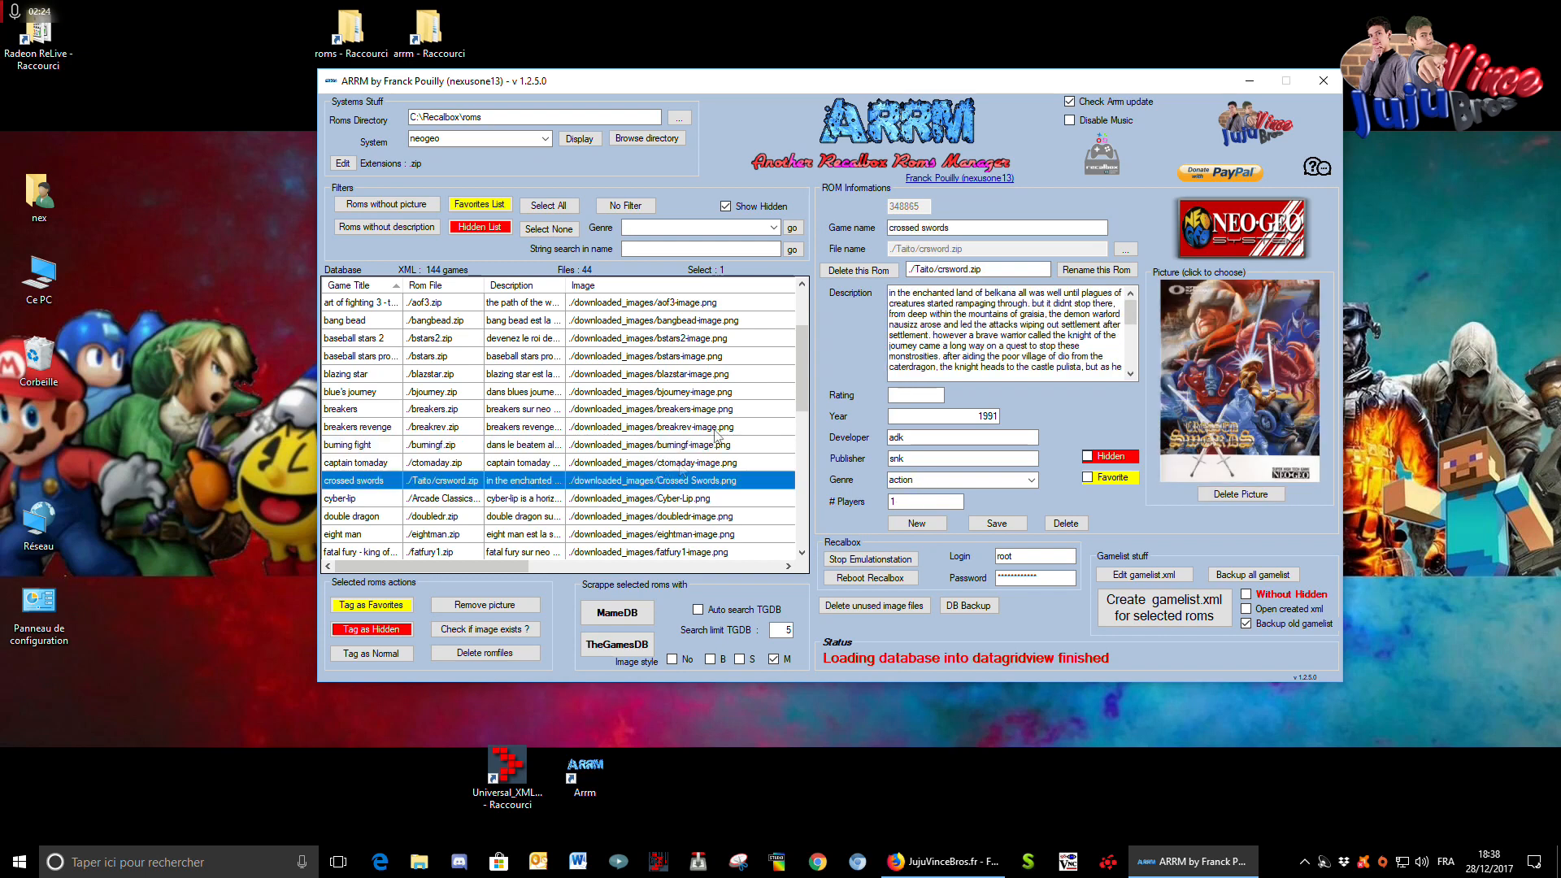
{"action": "scroll", "coordinate": [801, 394], "scroll_direction": "up", "scroll_amount": 2}
{"action": "left_click", "coordinate": [715, 319]}
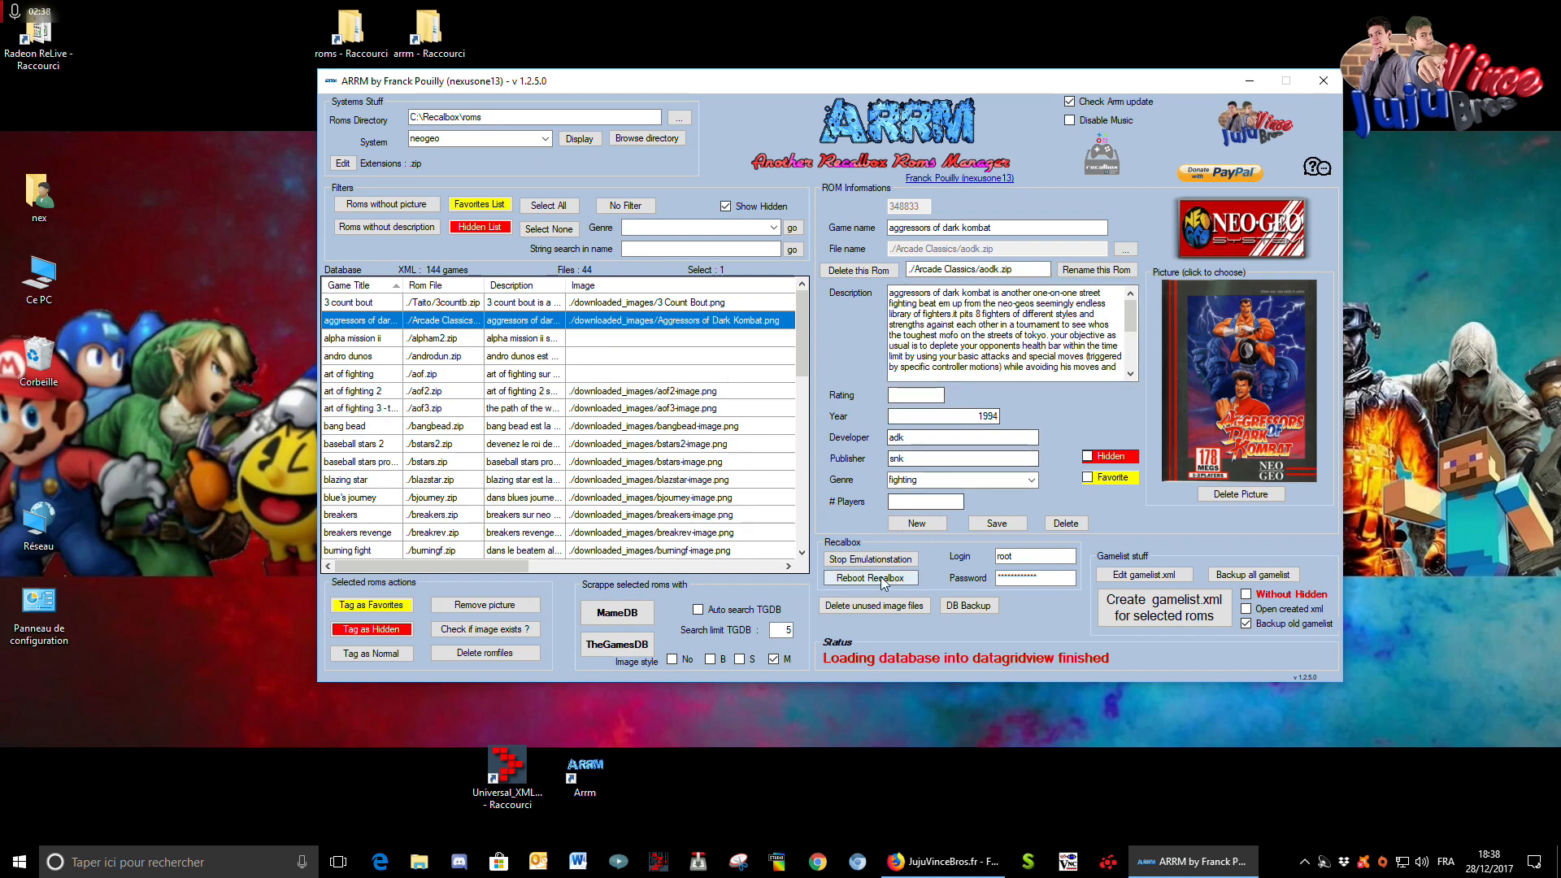
{"action": "left_click", "coordinate": [1002, 324]}
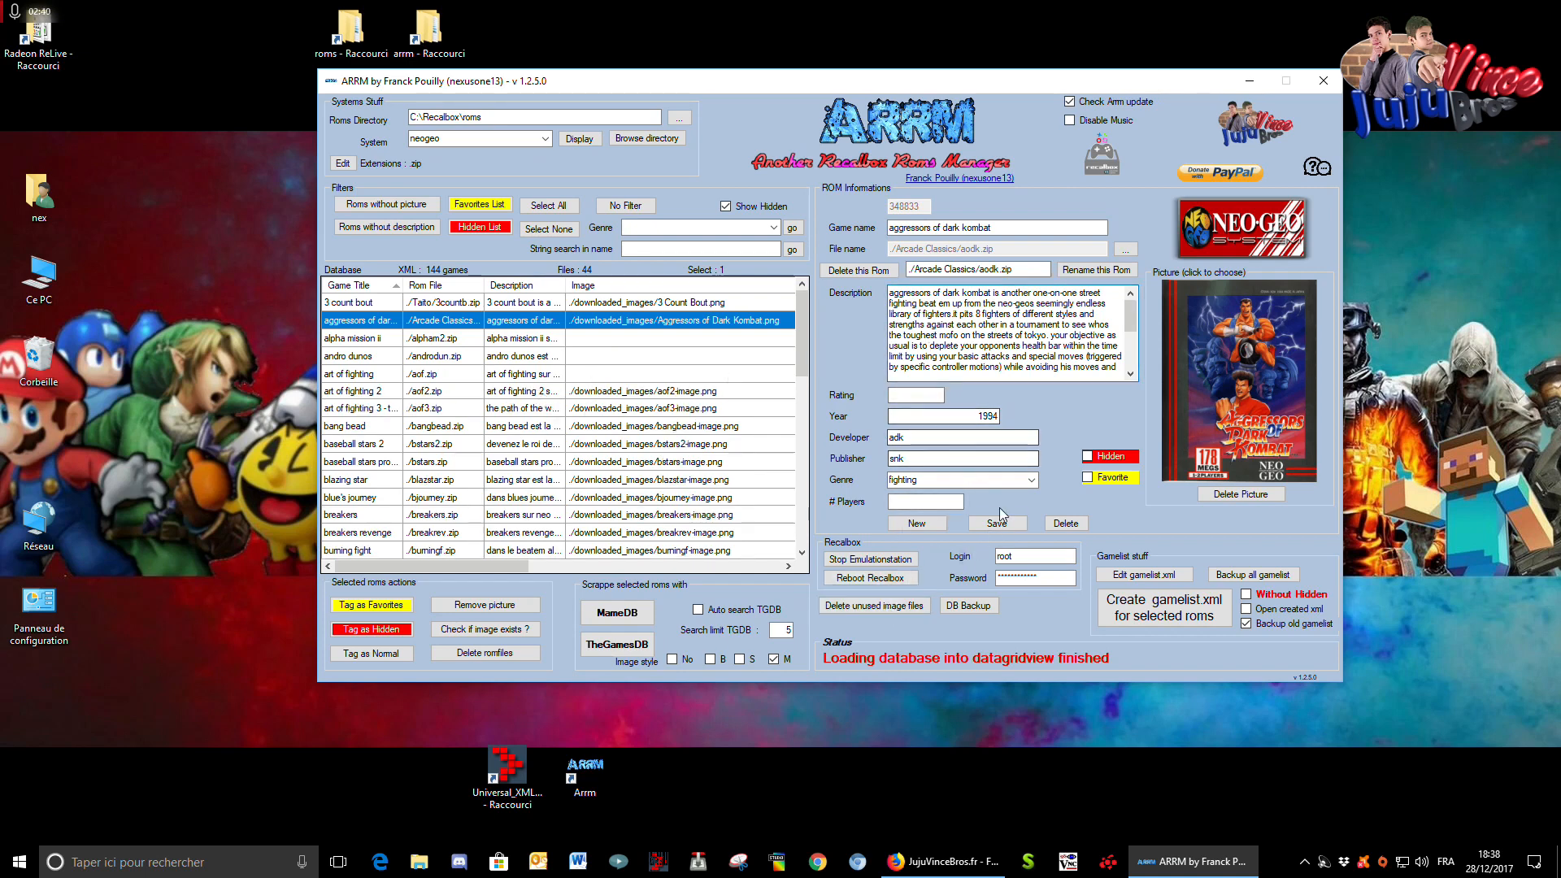
{"action": "left_click", "coordinate": [1000, 525]}
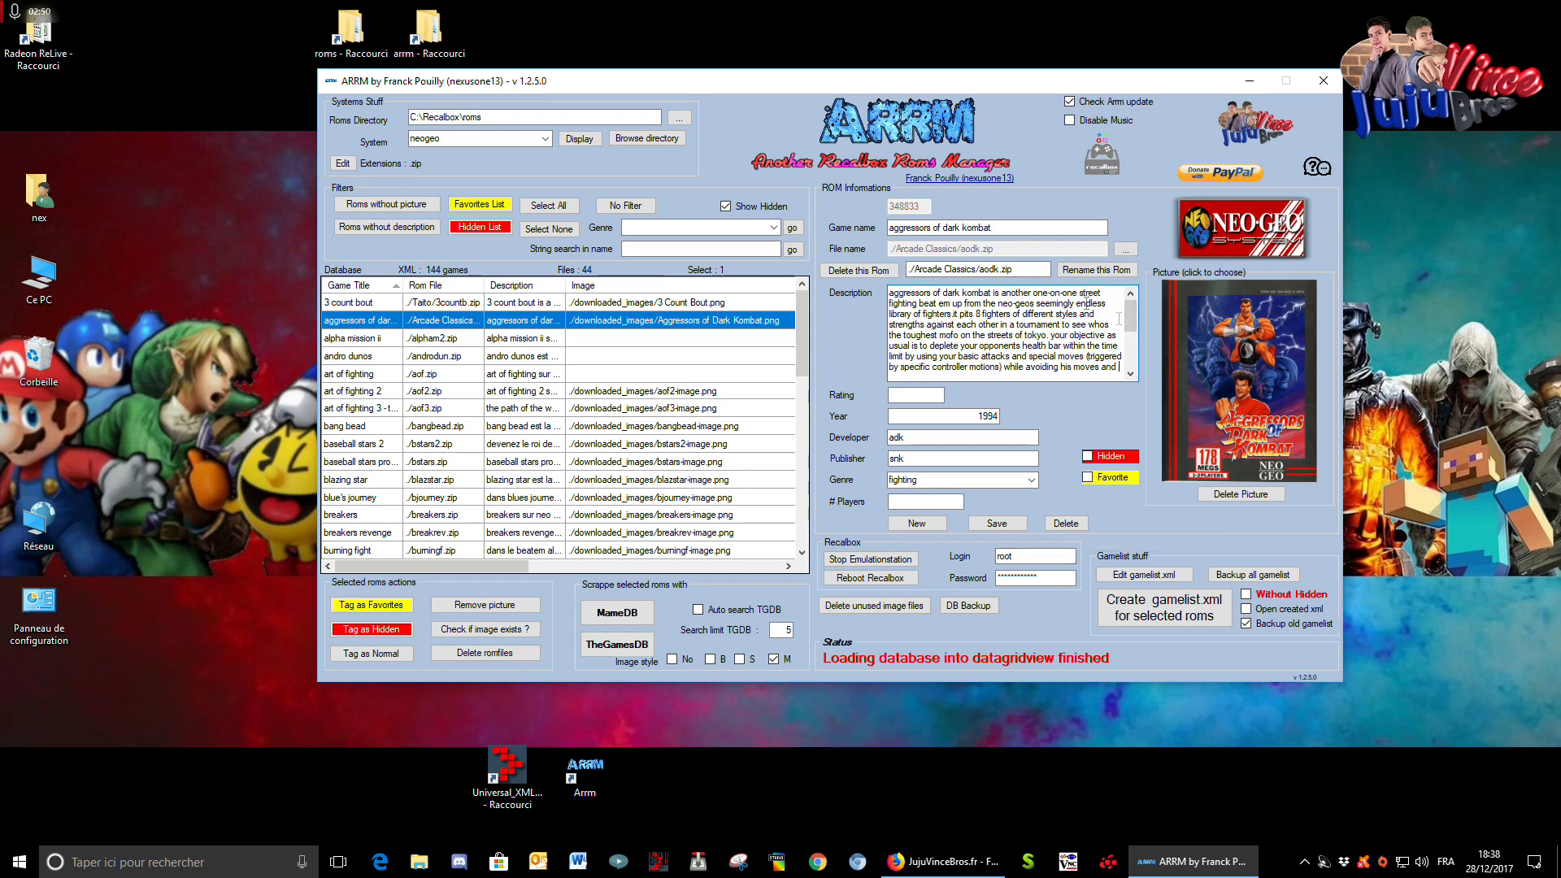
- Try selecting the range of games from andro dunos to baseball stars 2, plus single entries such as blazing star and breakers
{"action": "left_click", "coordinate": [367, 360]}
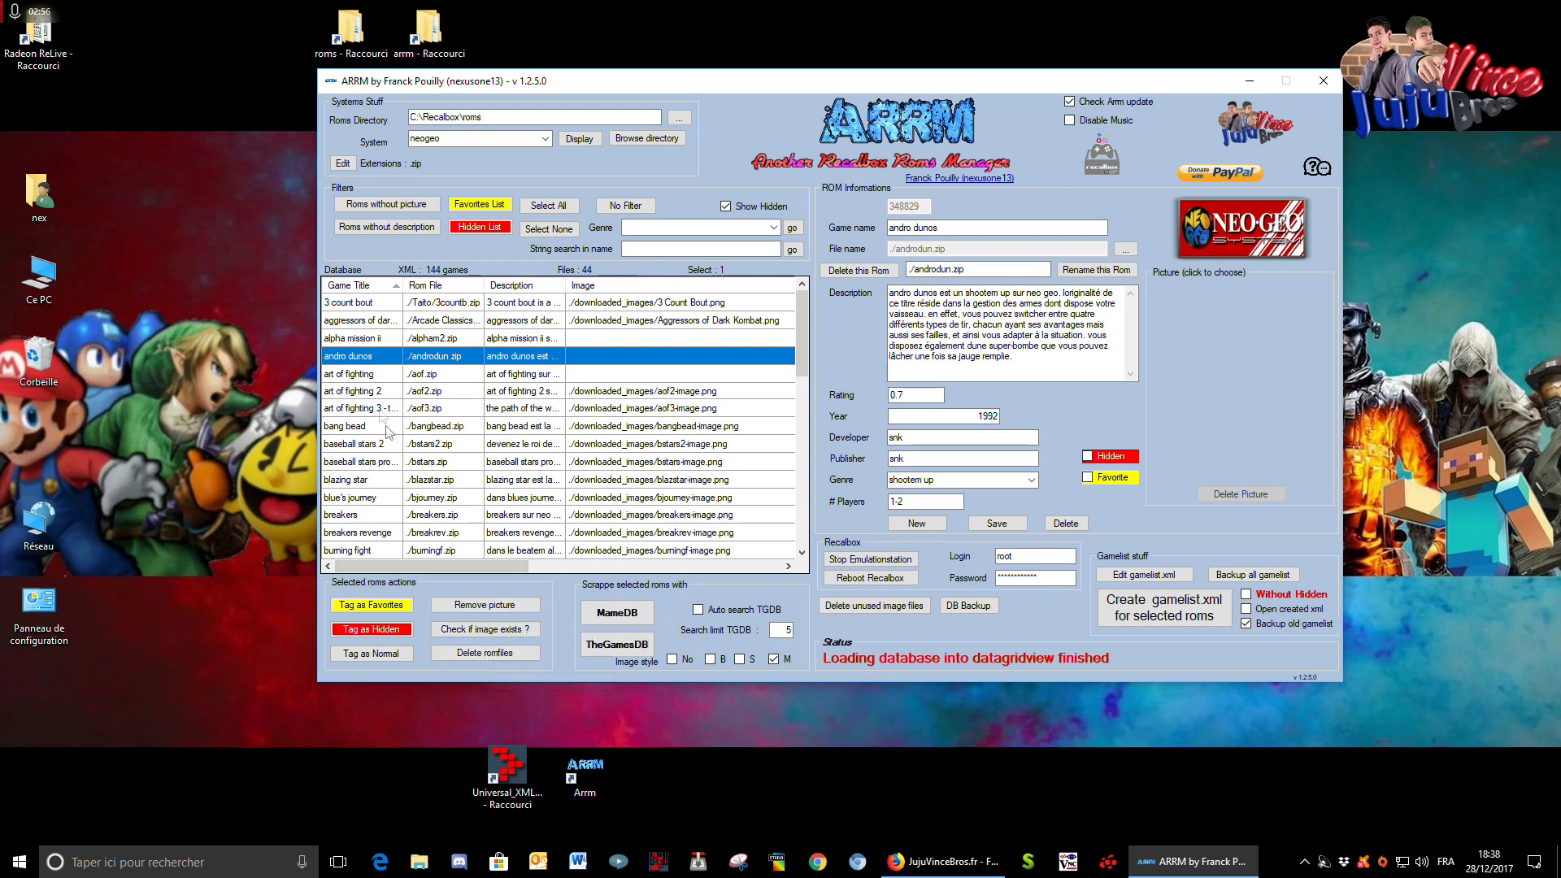
{"action": "left_click_drag", "start_coordinate": [360, 363], "coordinate": [594, 444]}
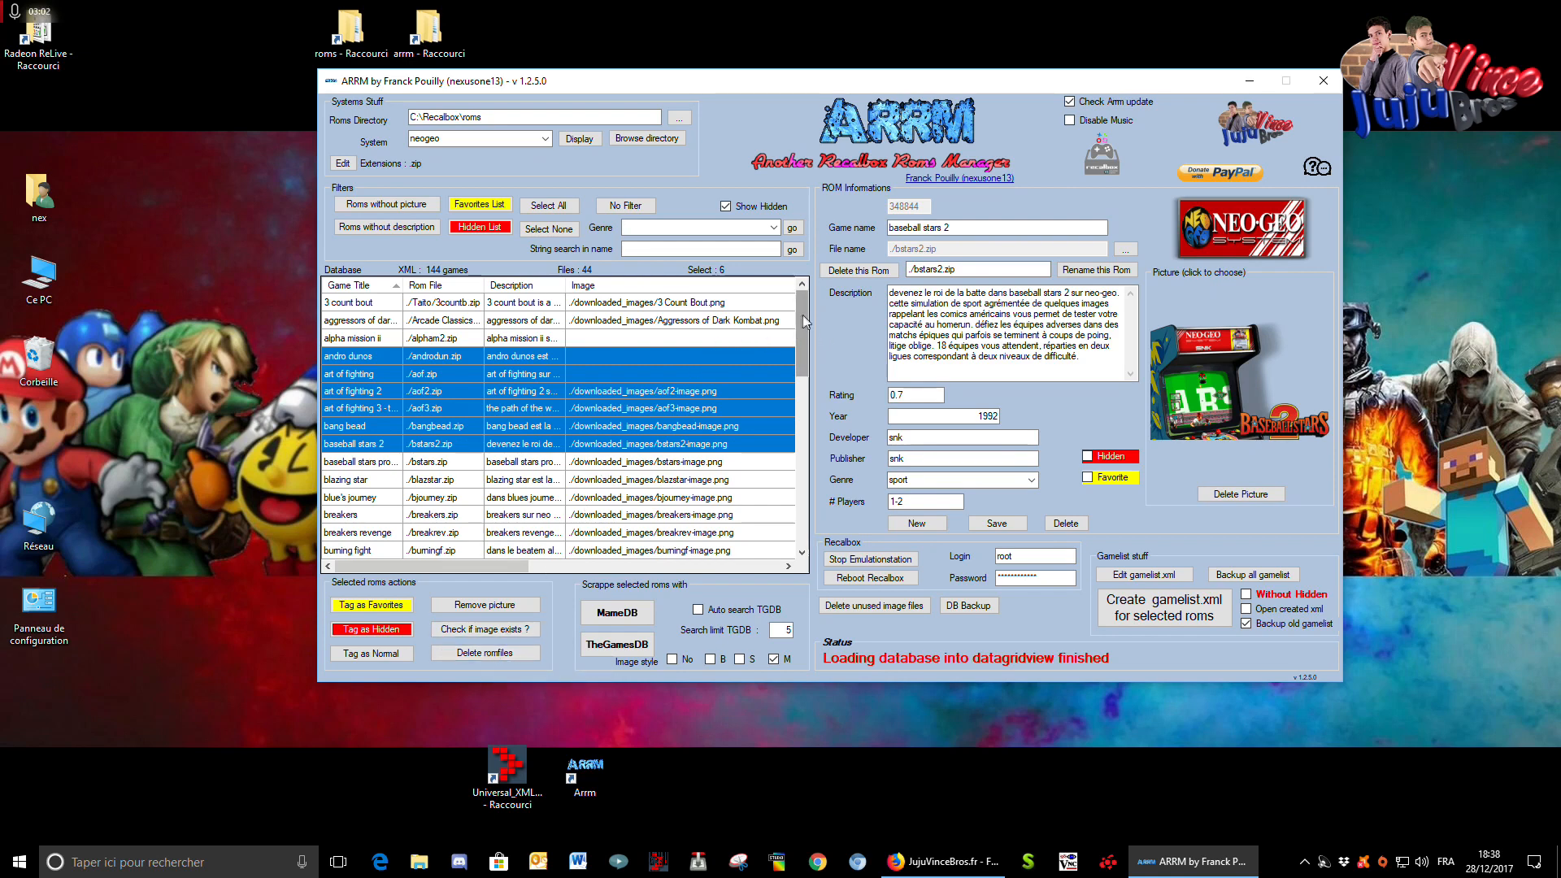
{"action": "left_click", "coordinate": [568, 480]}
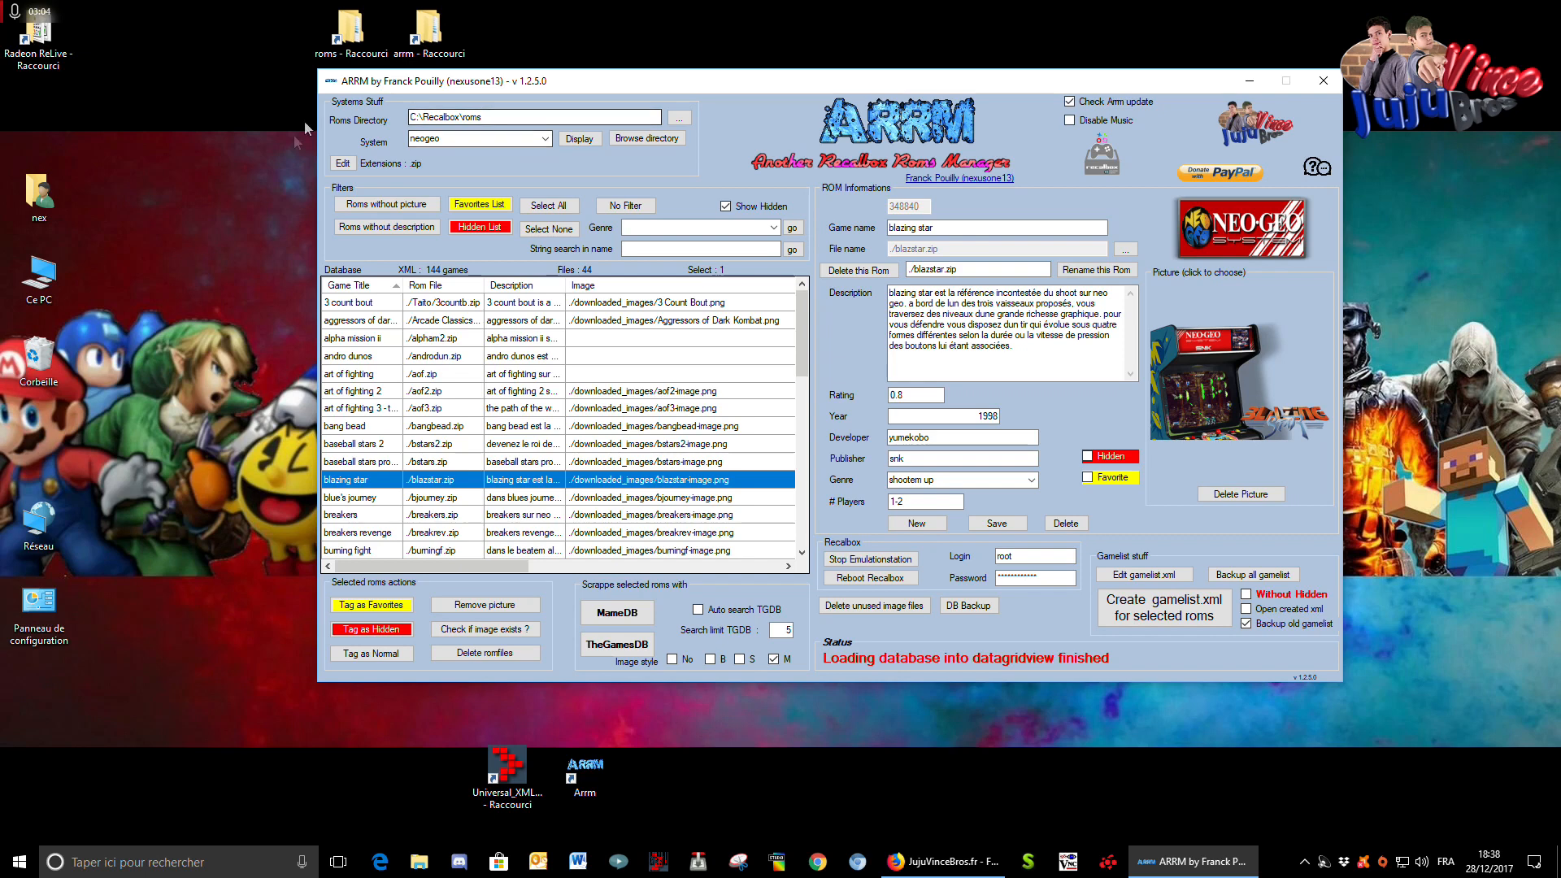
{"action": "left_click", "coordinate": [407, 511]}
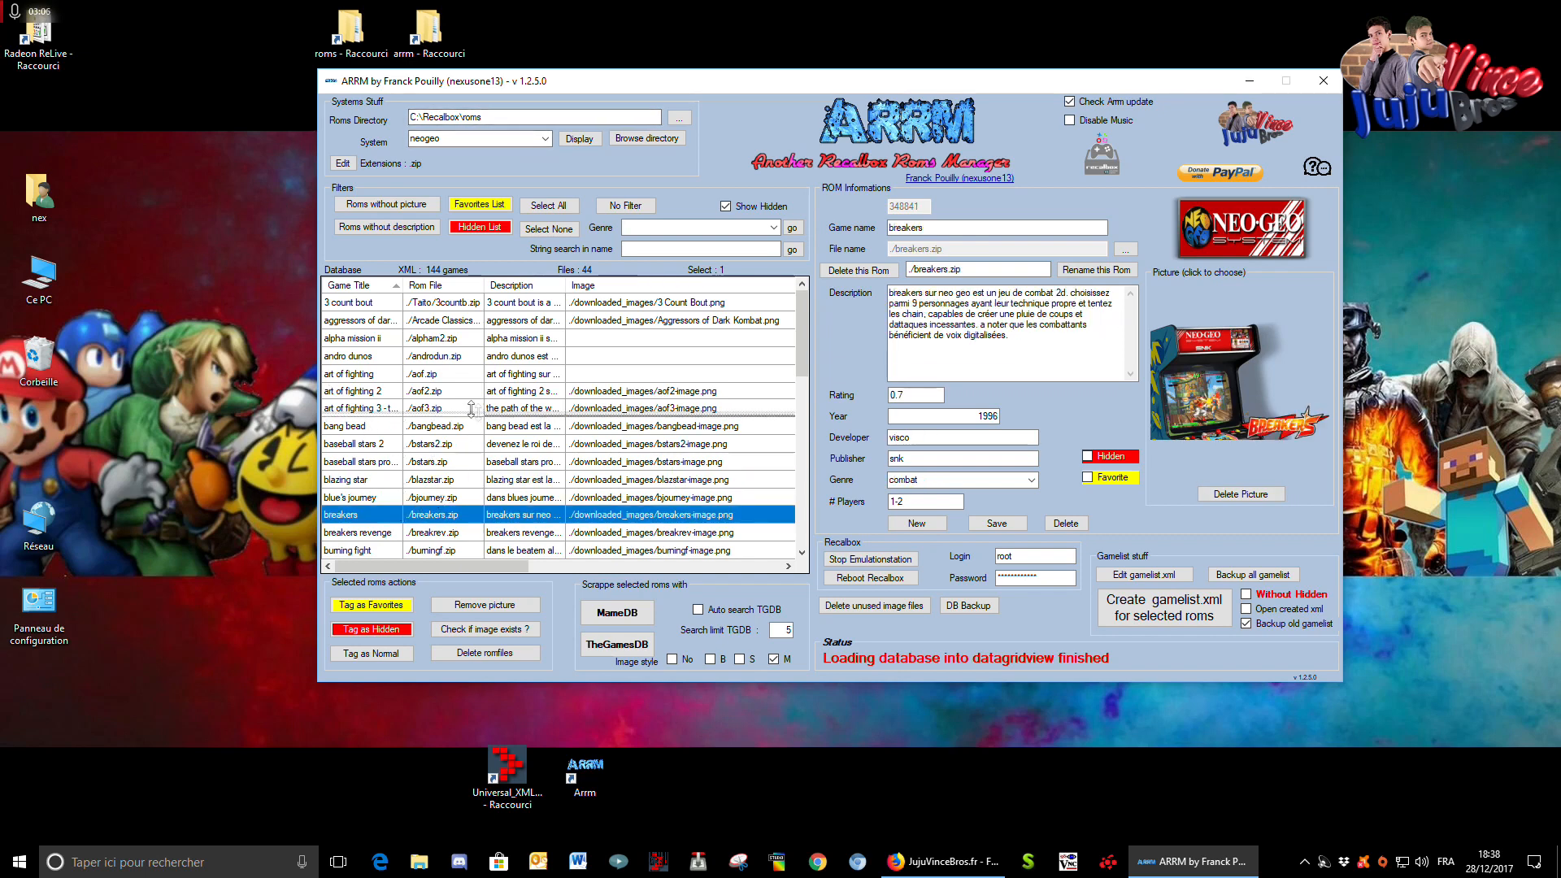
{"action": "left_click", "coordinate": [387, 358]}
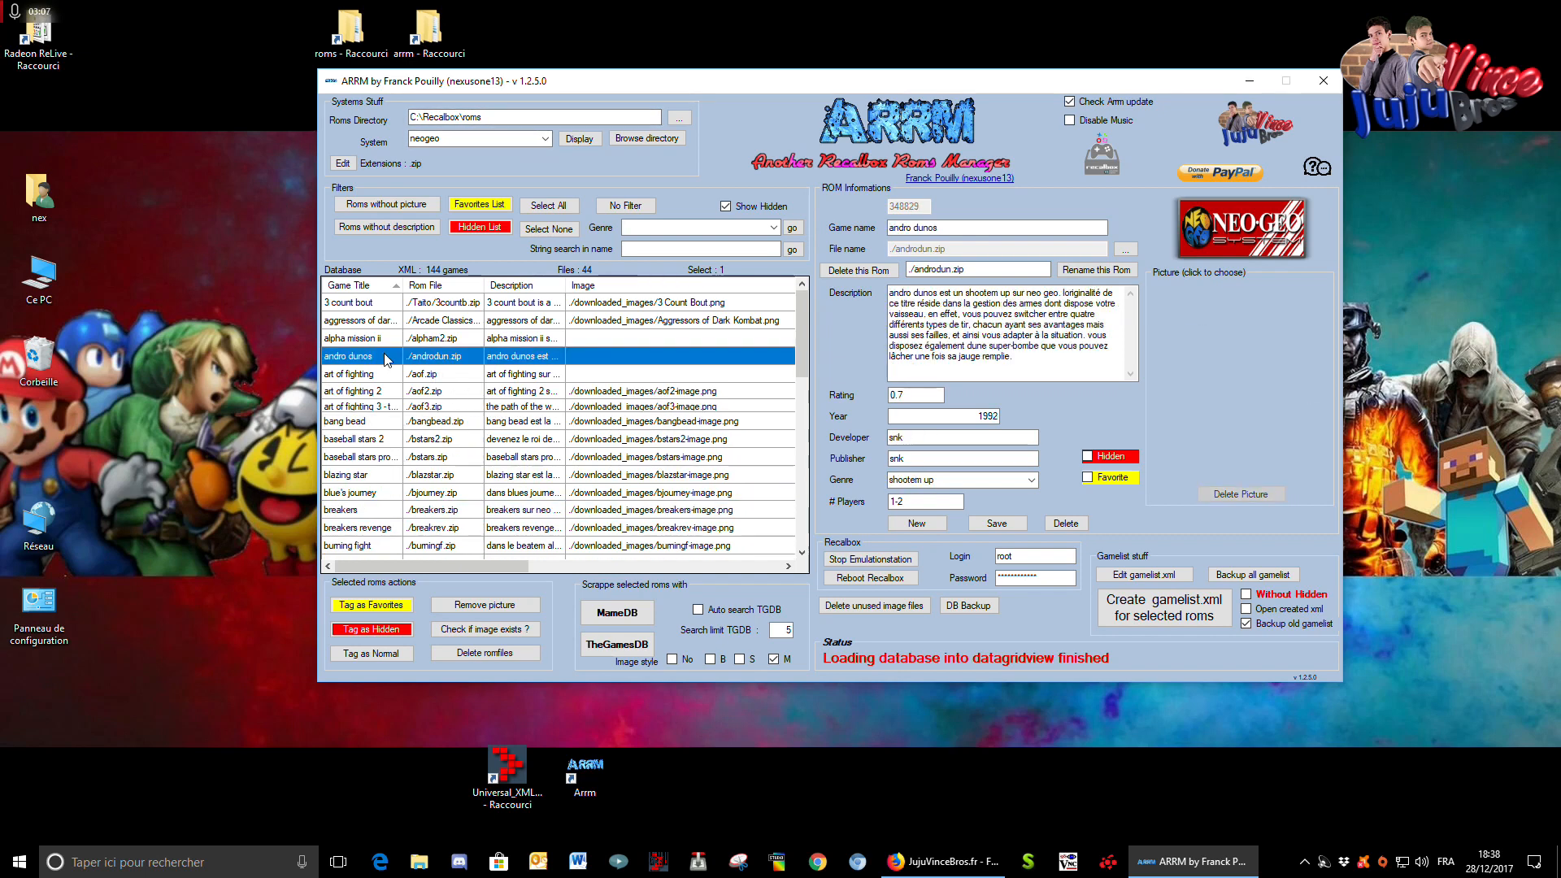
- Tag the games bang bead, blazing star and breakers revenge together as favorites
{"action": "left_click", "coordinate": [374, 422]}
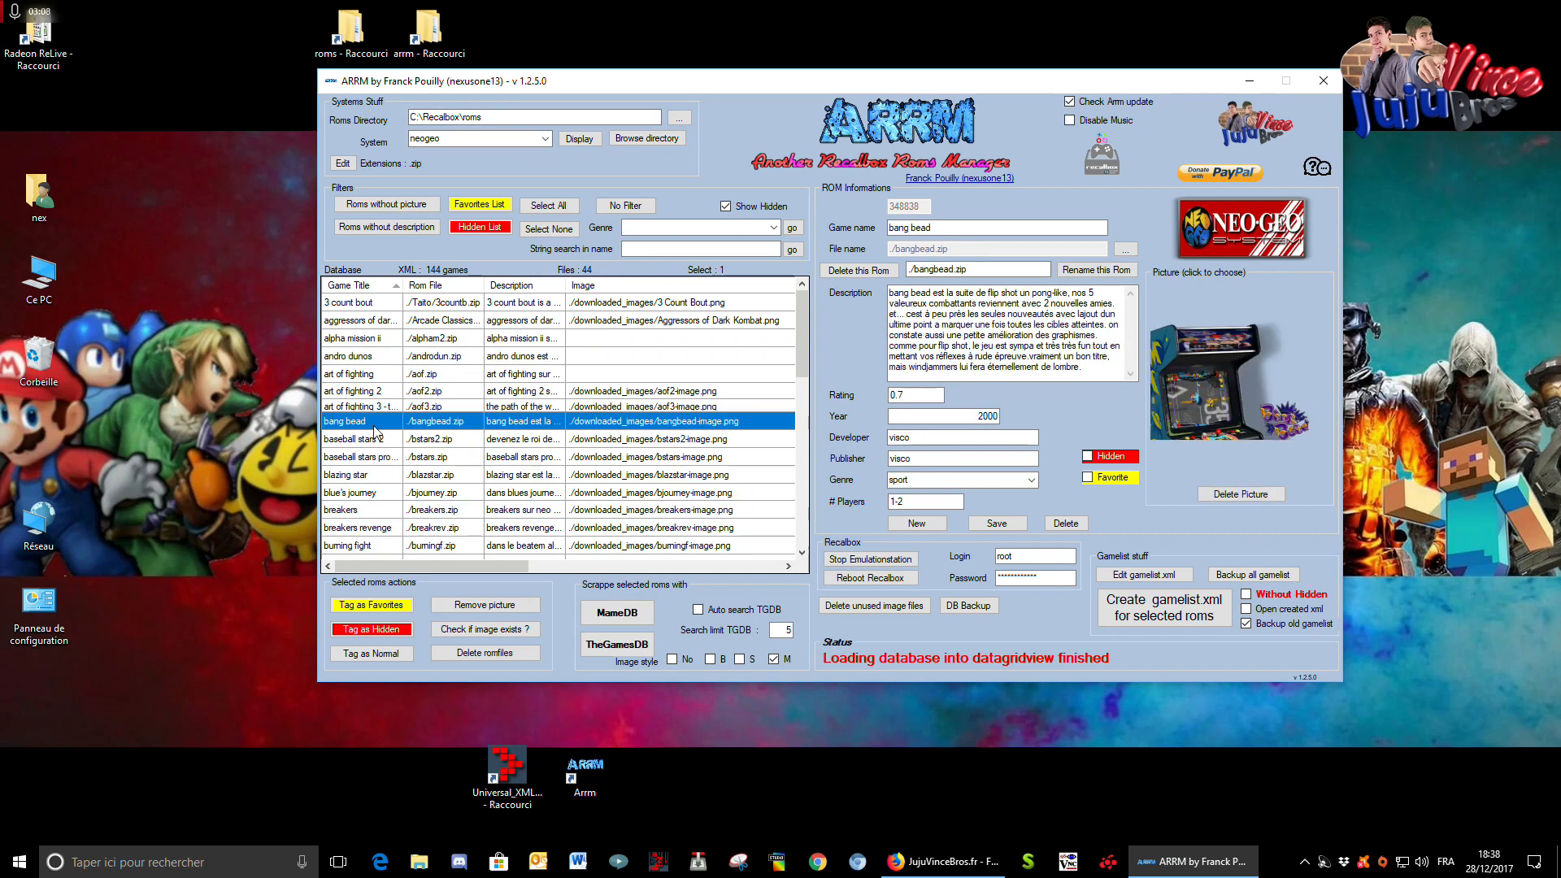
{"action": "left_click", "coordinate": [360, 478], "text": "ctrl"}
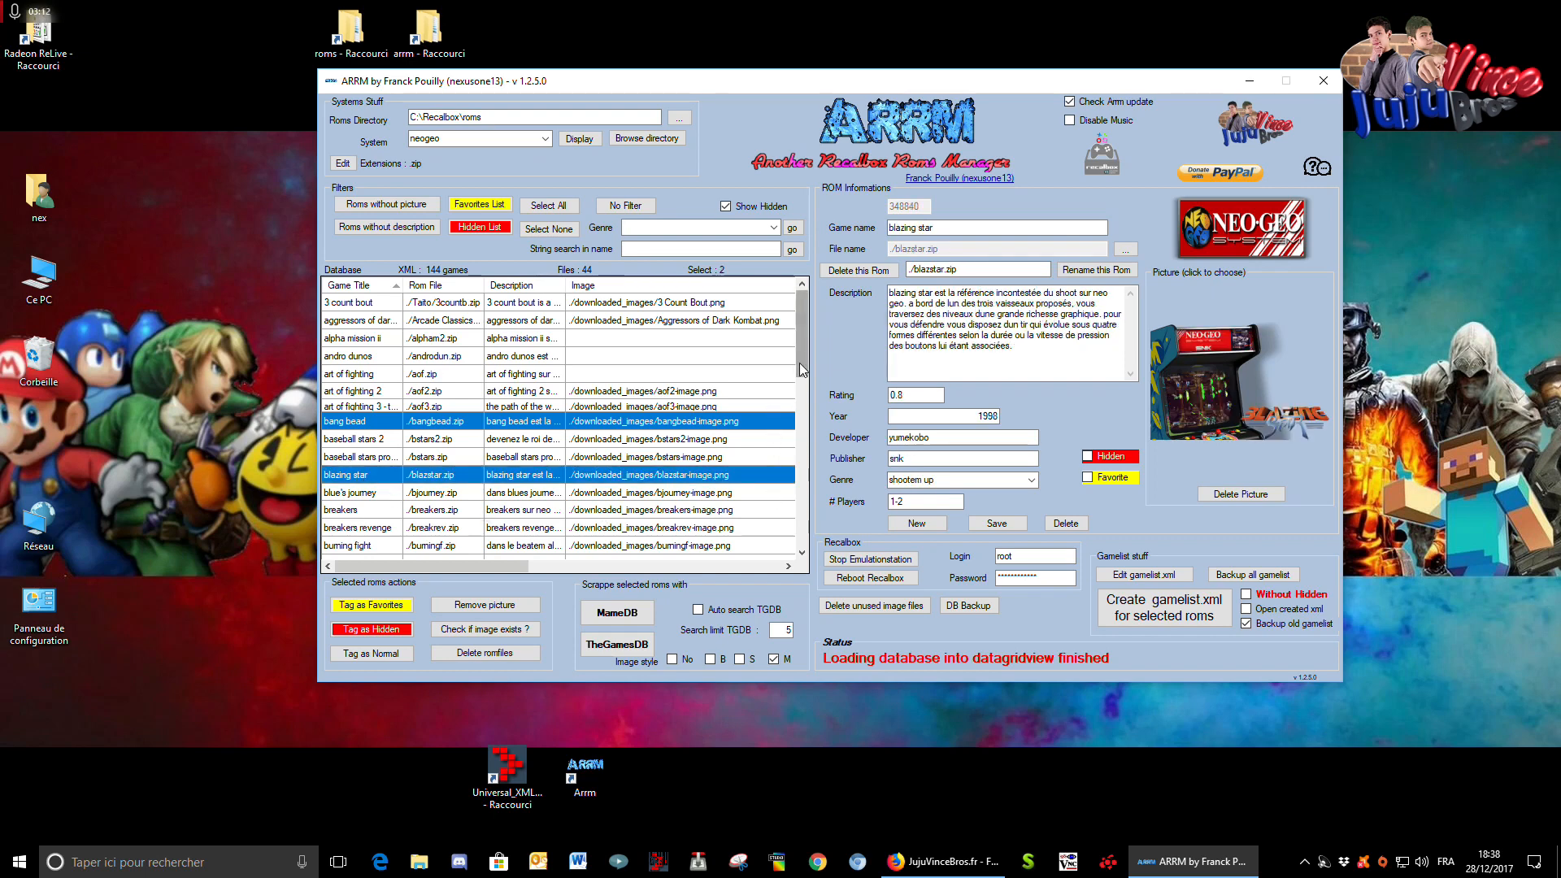
{"action": "scroll", "coordinate": [379, 384], "scroll_direction": "down", "scroll_amount": 3}
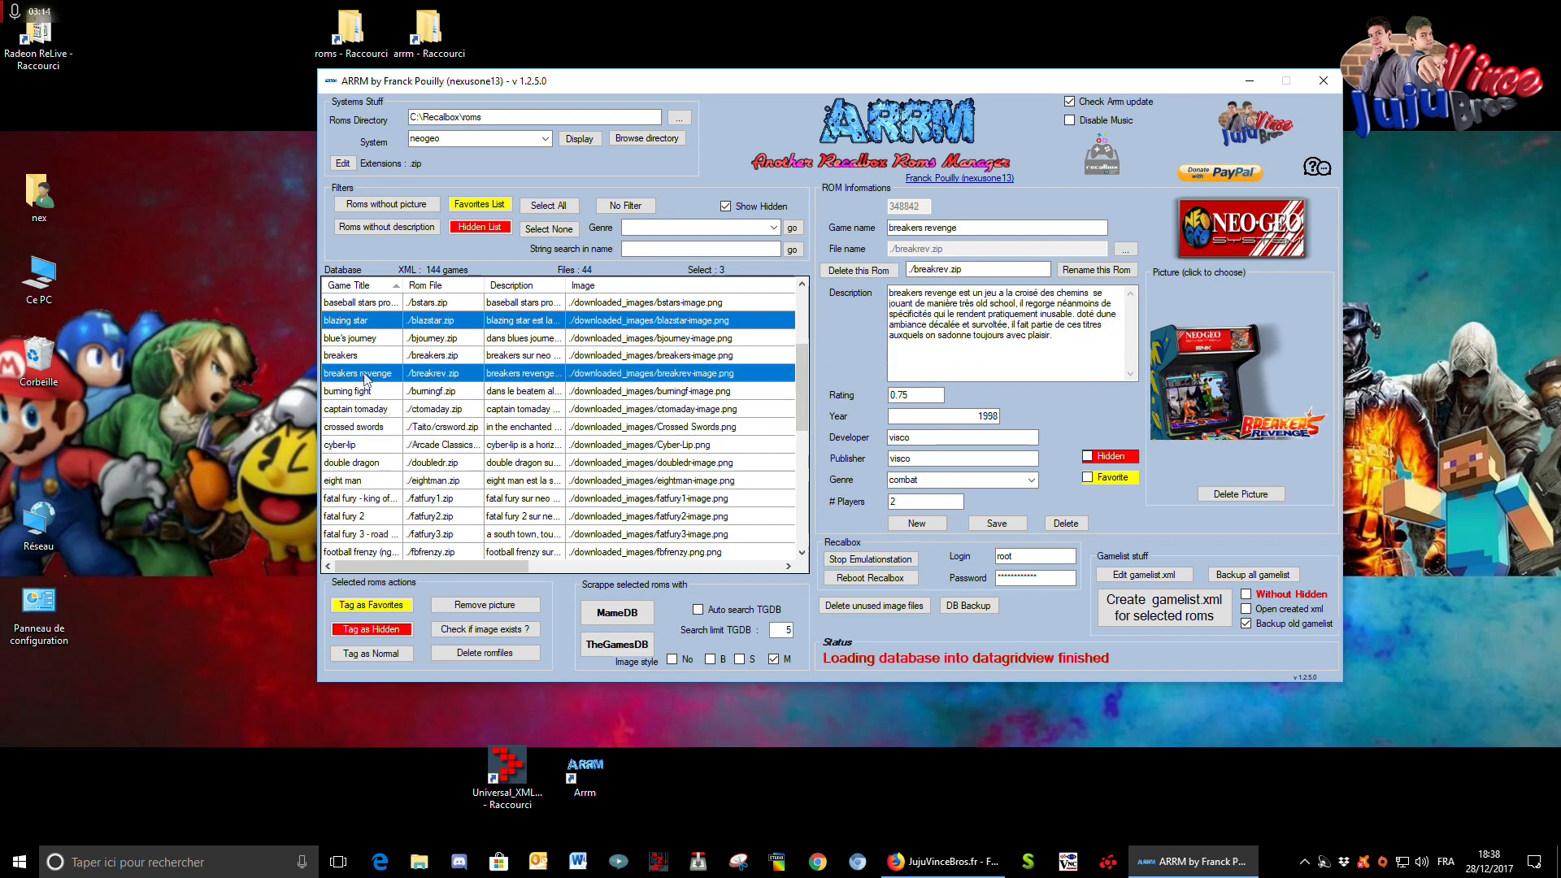
{"action": "left_click", "coordinate": [370, 378], "text": "ctrl"}
{"action": "left_click", "coordinate": [410, 604]}
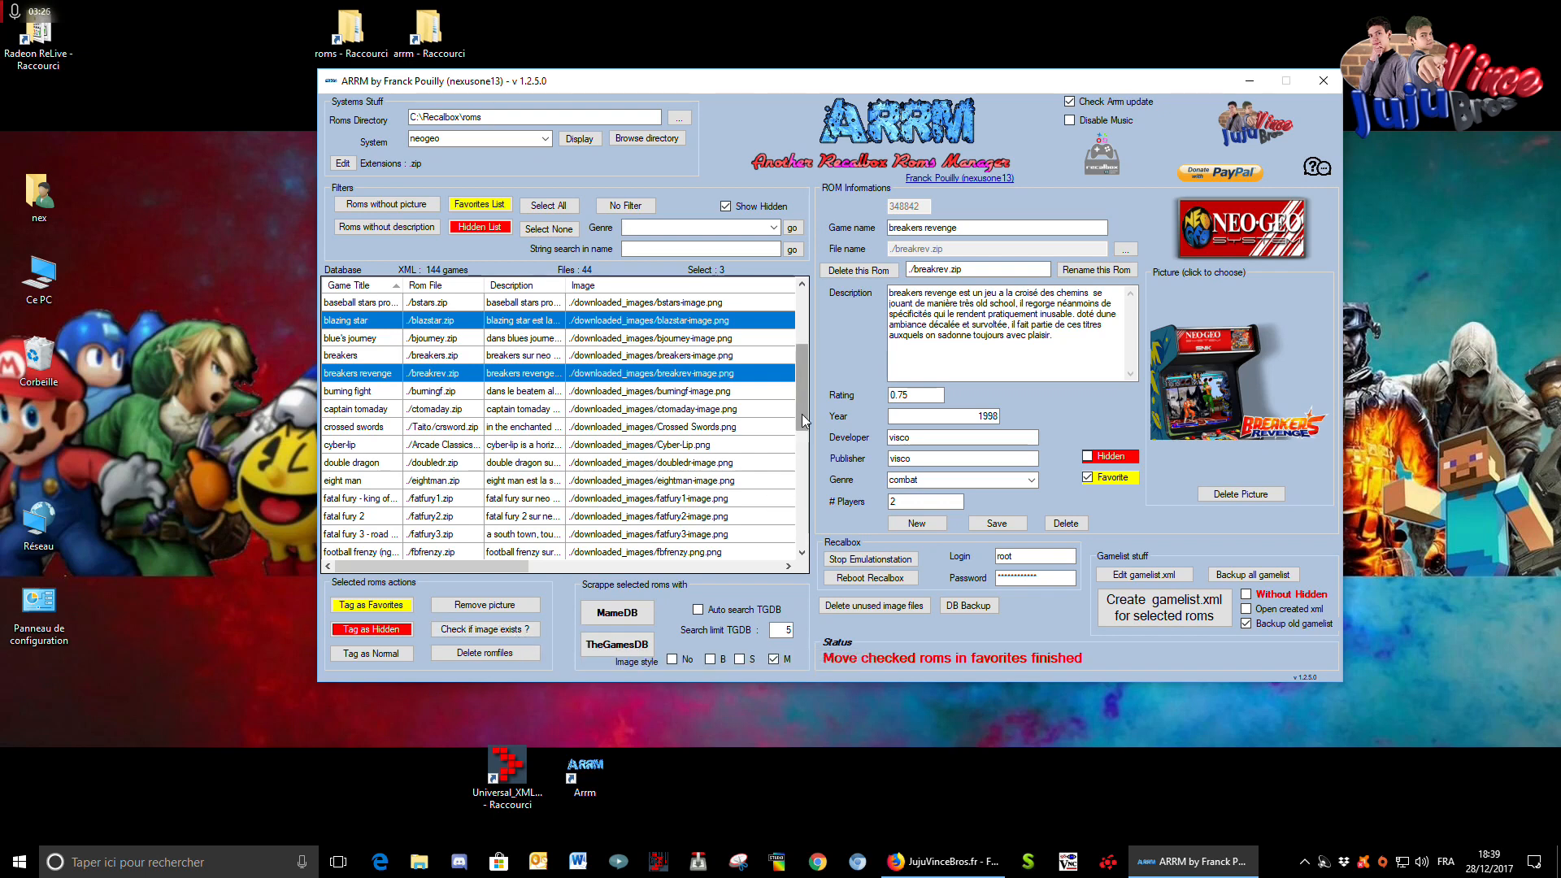
{"action": "left_click_drag", "start_coordinate": [803, 414], "coordinate": [805, 372]}
{"action": "left_click", "coordinate": [502, 406]}
{"action": "scroll", "coordinate": [461, 429], "scroll_direction": "down", "scroll_amount": 2}
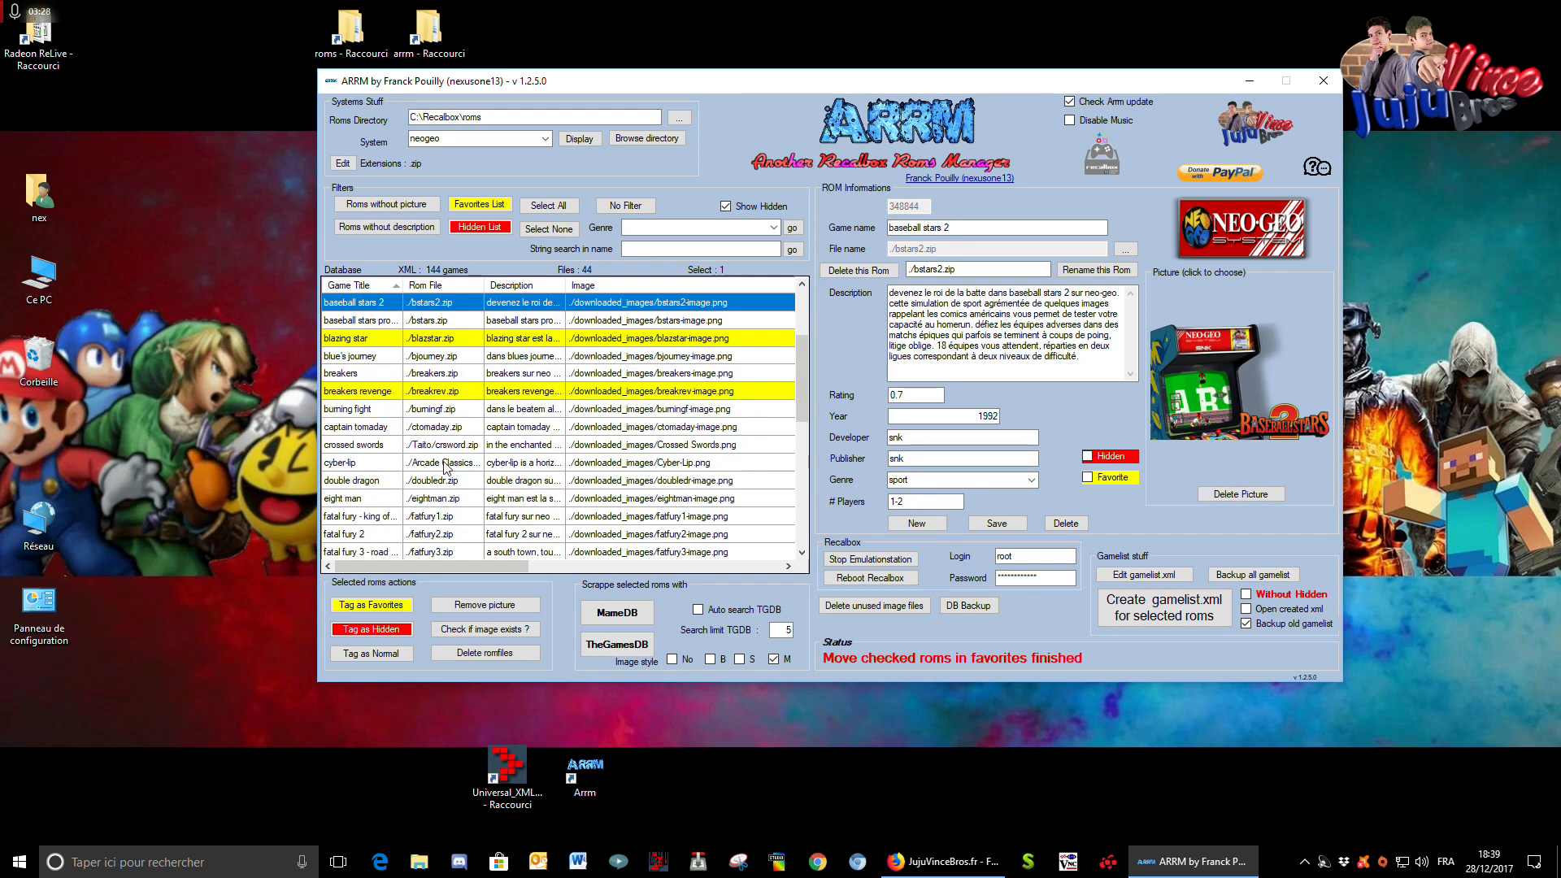
{"action": "mouse_move", "coordinate": [351, 445]}
{"action": "left_mouse_down"}
{"action": "mouse_move", "coordinate": [359, 489]}
{"action": "mouse_move", "coordinate": [366, 466]}
{"action": "left_mouse_up"}
{"action": "left_click", "coordinate": [374, 499]}
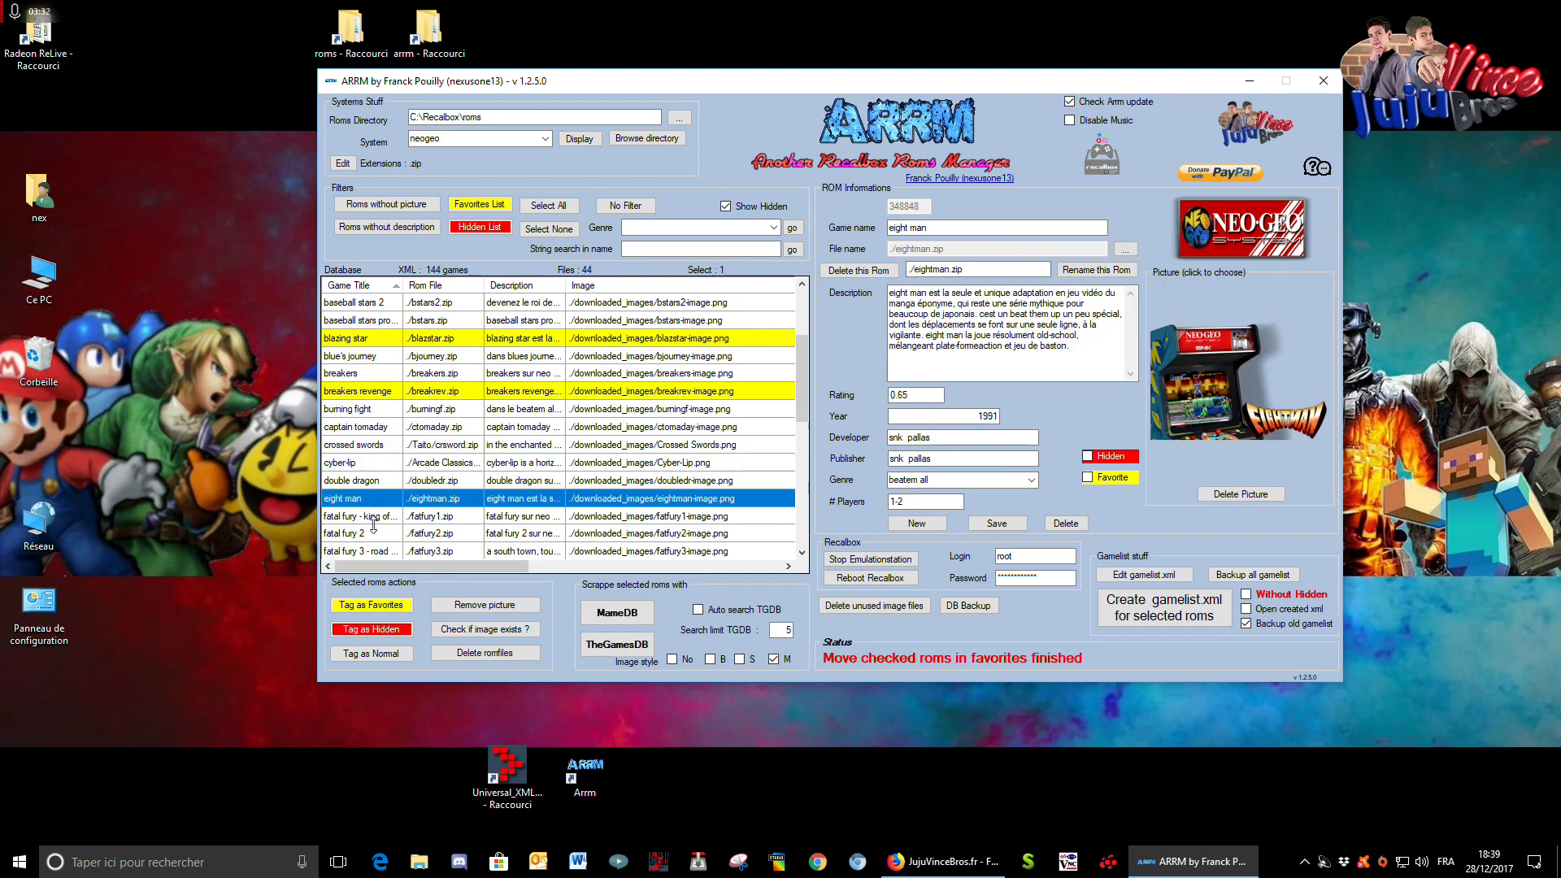
{"action": "left_click", "coordinate": [386, 534], "text": "ctrl"}
{"action": "scroll", "coordinate": [787, 382], "scroll_direction": "down", "scroll_amount": 3}
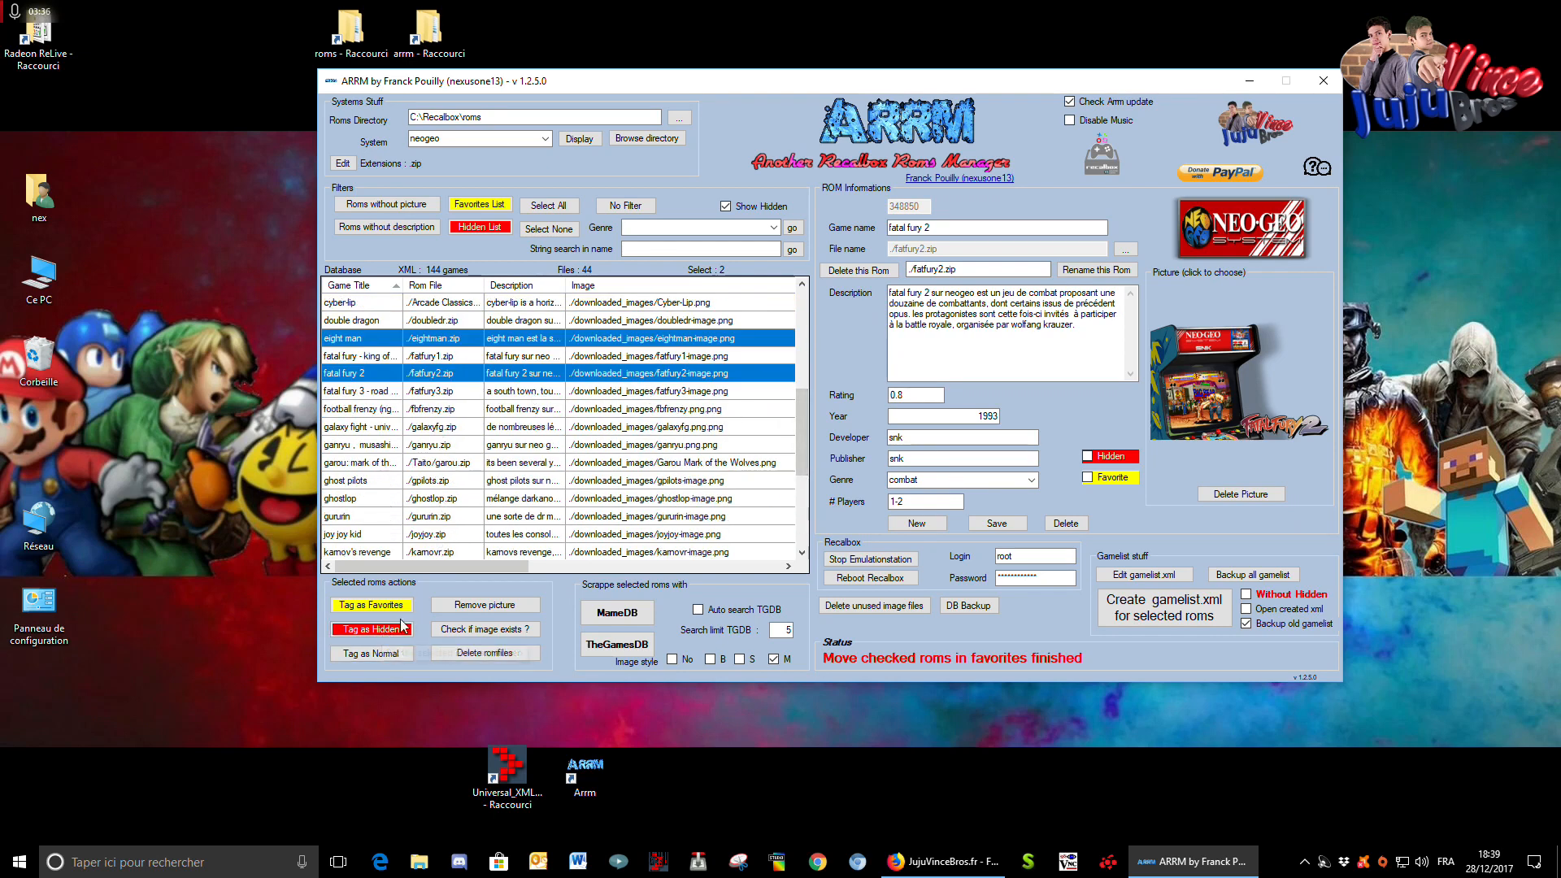
{"action": "left_click", "coordinate": [498, 449]}
{"action": "left_click", "coordinate": [376, 410]}
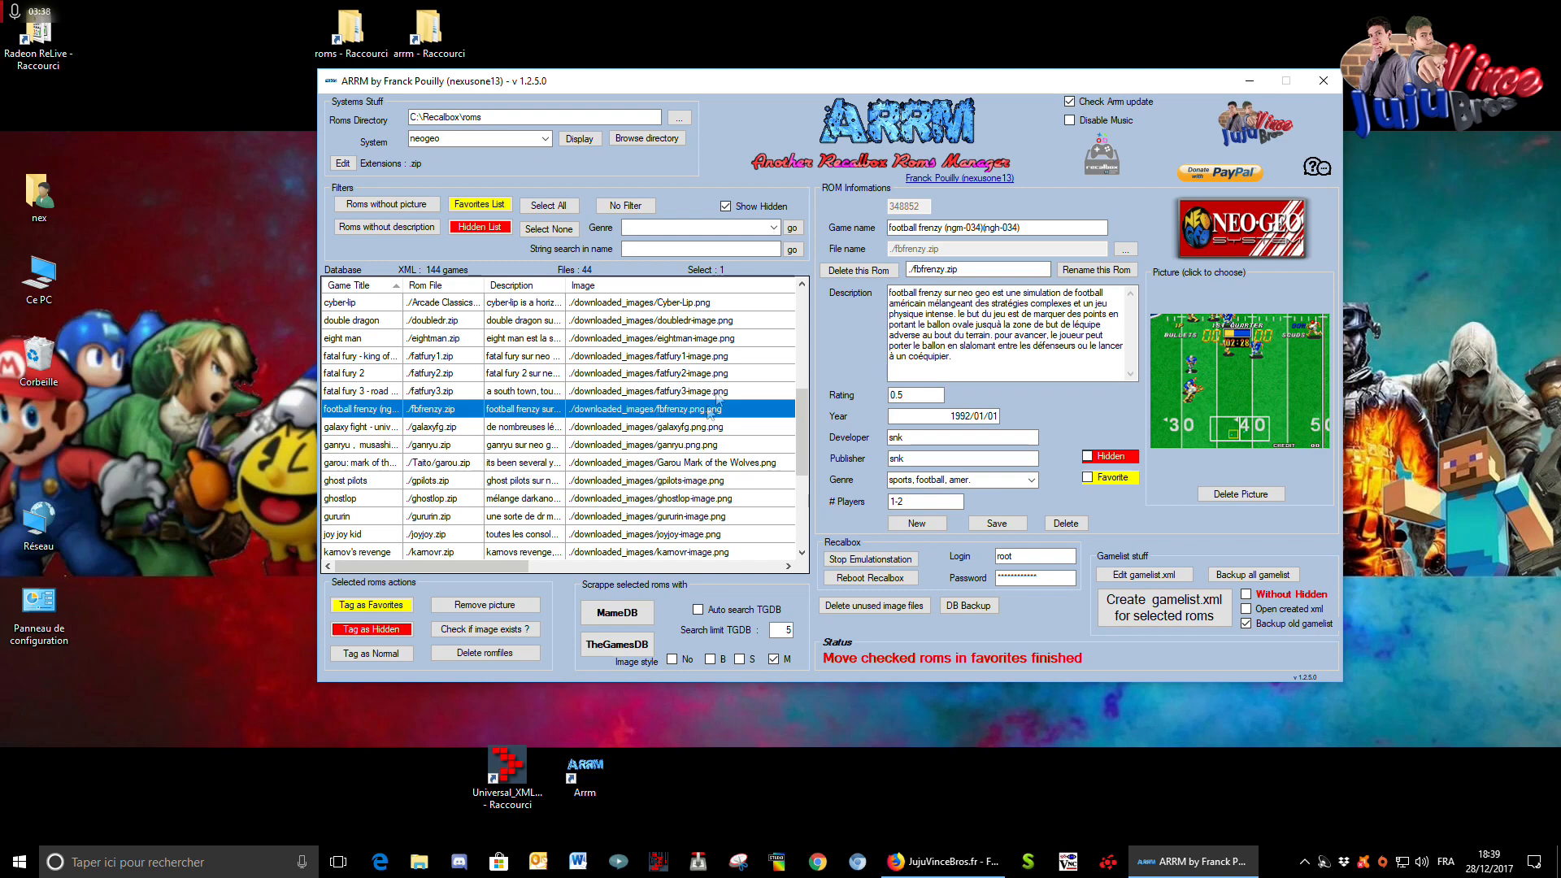
{"action": "mouse_move", "coordinate": [805, 434]}
{"action": "left_mouse_down"}
{"action": "mouse_move", "coordinate": [801, 465]}
{"action": "mouse_move", "coordinate": [805, 441]}
{"action": "left_mouse_up"}
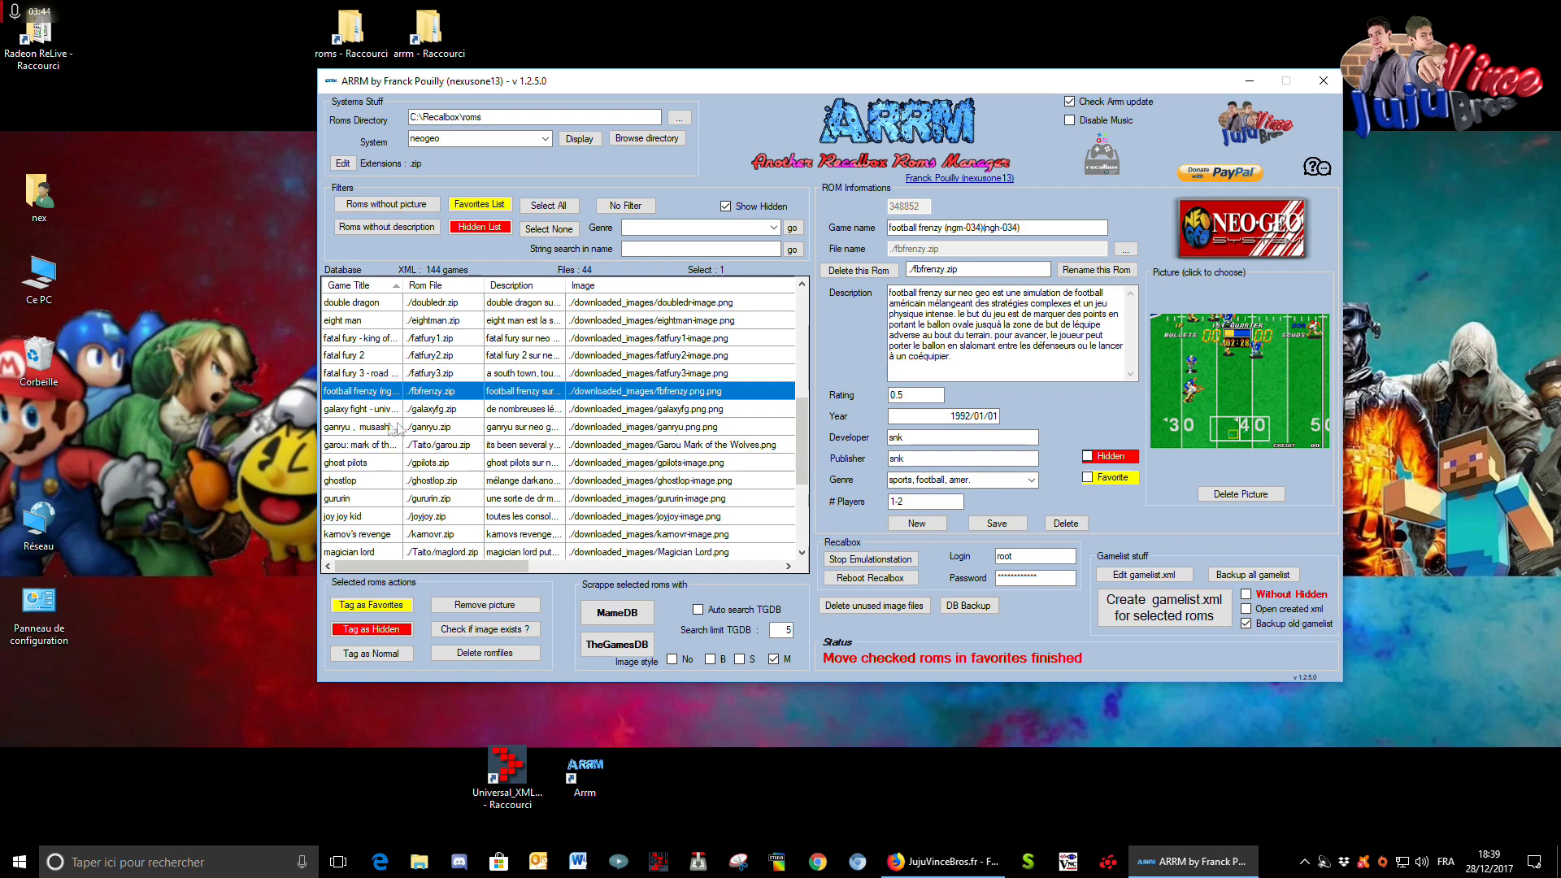
{"action": "left_click", "coordinate": [359, 429]}
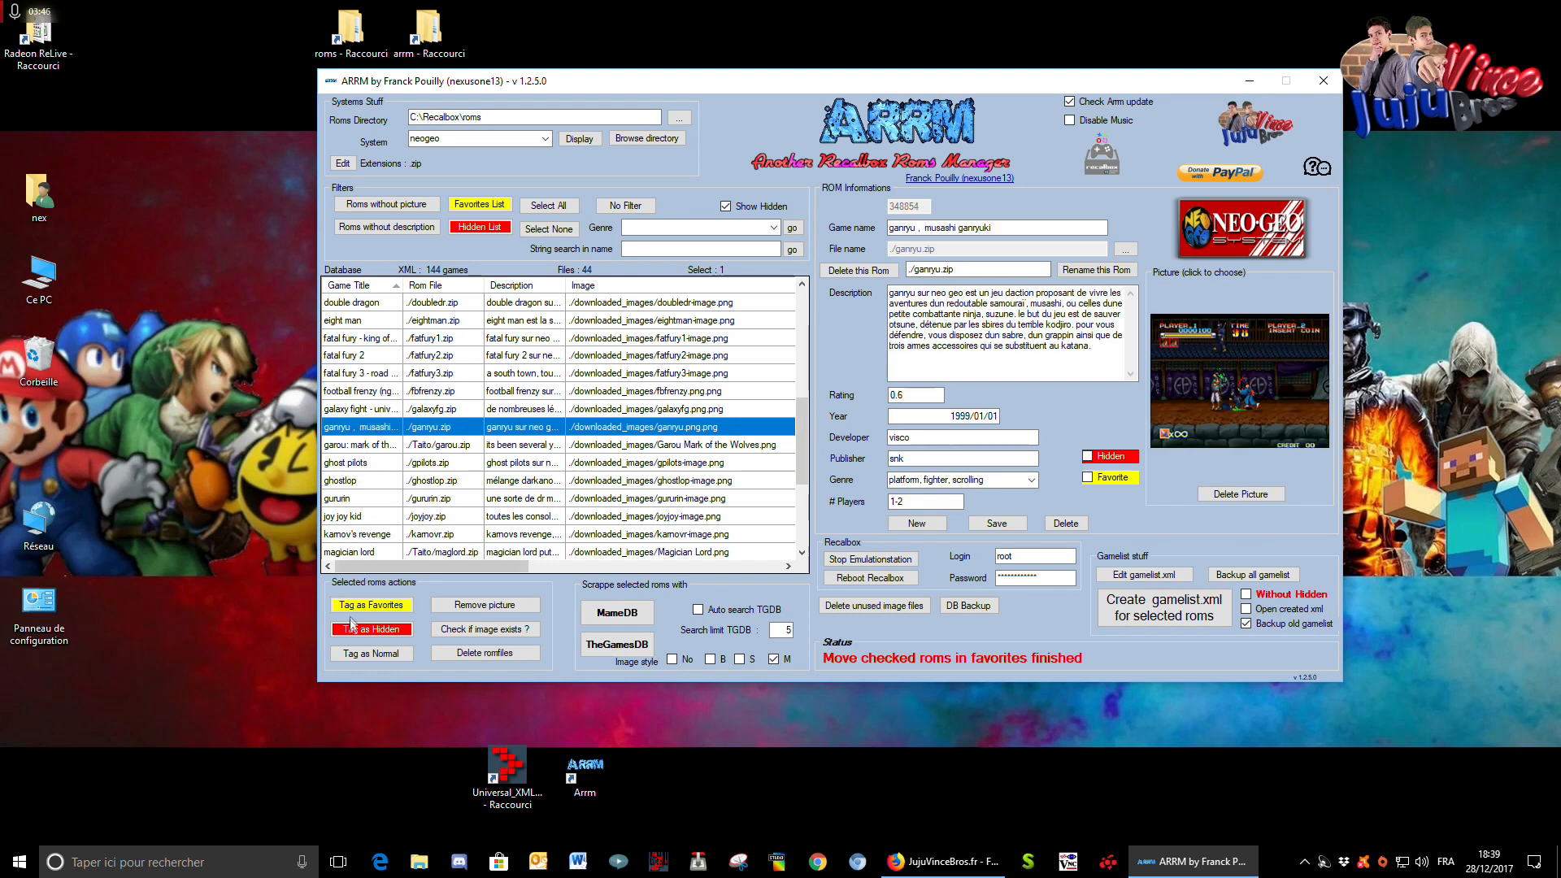
{"action": "mouse_move", "coordinate": [805, 427]}
{"action": "left_mouse_down"}
{"action": "mouse_move", "coordinate": [807, 468]}
{"action": "mouse_move", "coordinate": [806, 441]}
{"action": "left_mouse_up"}
- Tag the games crossed swords and cyber-lip together as hidden
{"action": "left_click", "coordinate": [352, 374]}
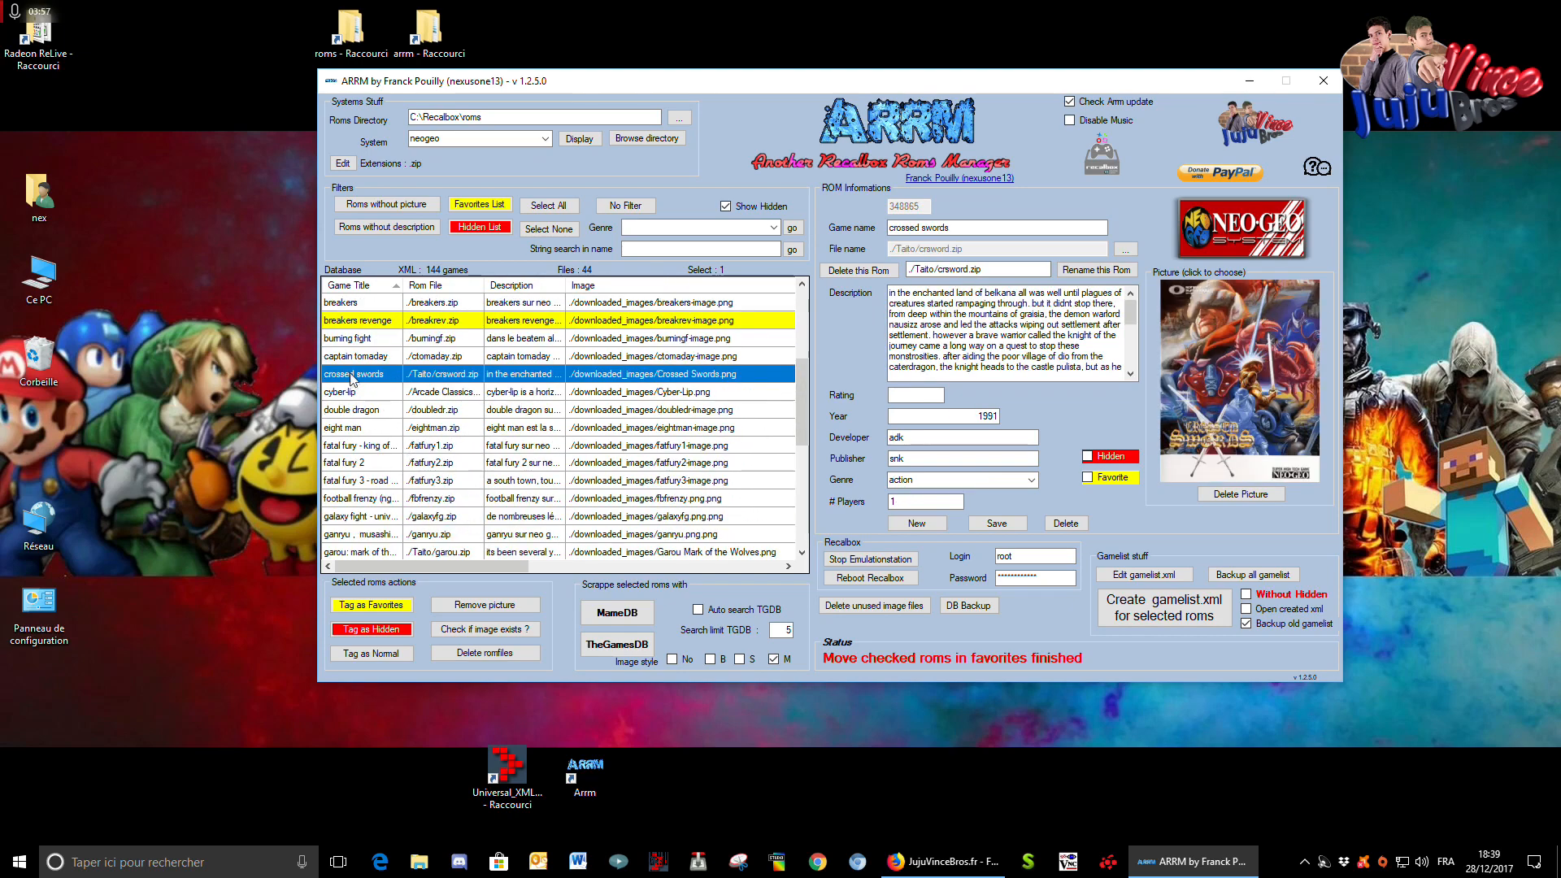
{"action": "left_click", "coordinate": [352, 388], "text": "ctrl"}
{"action": "left_click", "coordinate": [372, 629]}
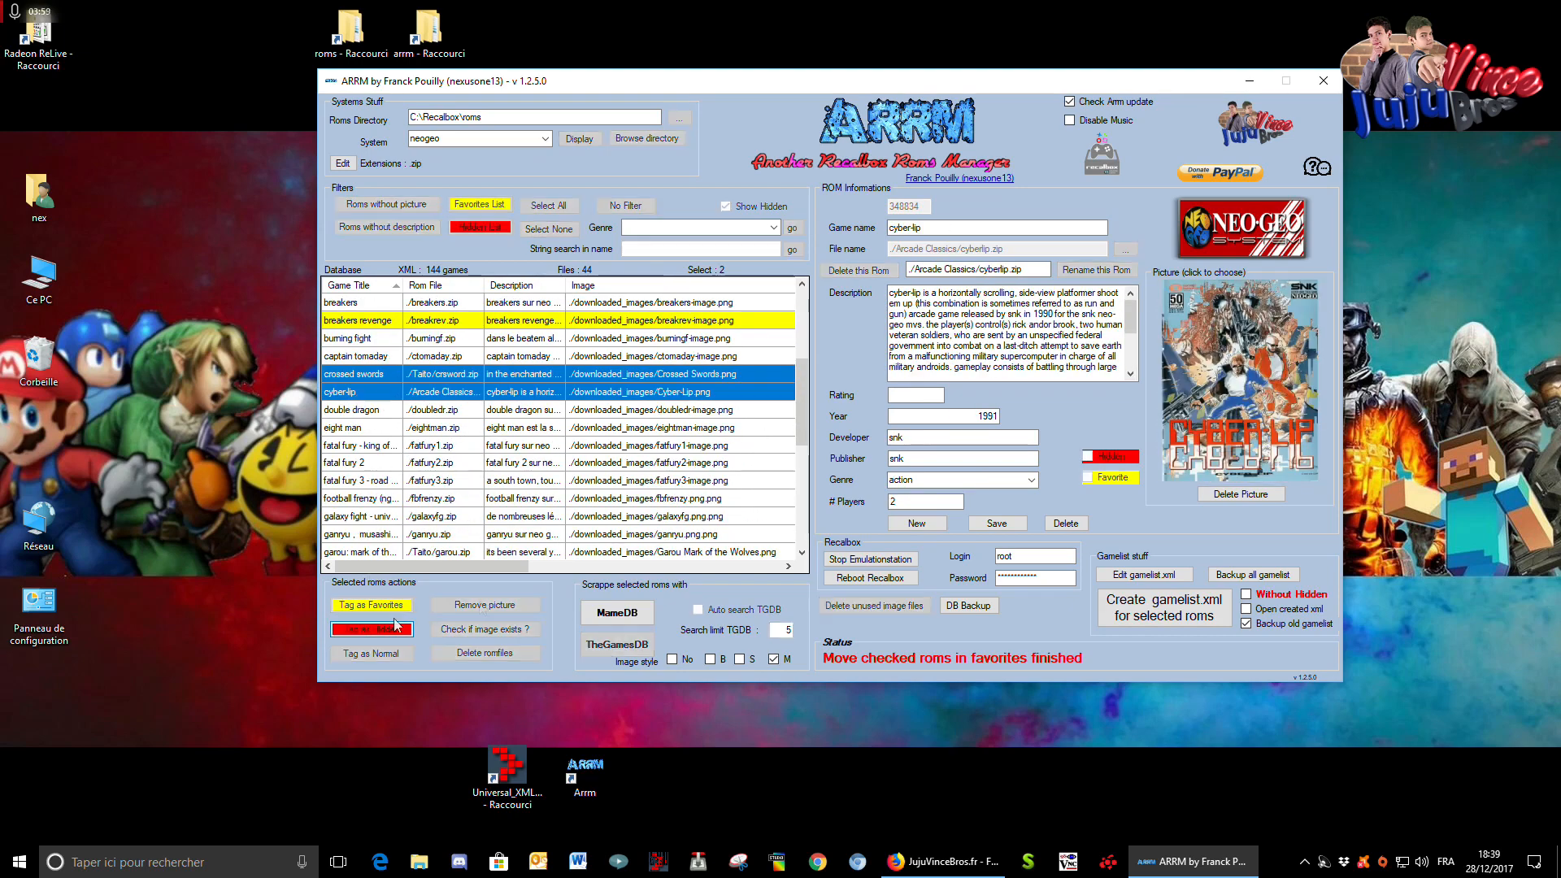
{"action": "left_click", "coordinate": [716, 498]}
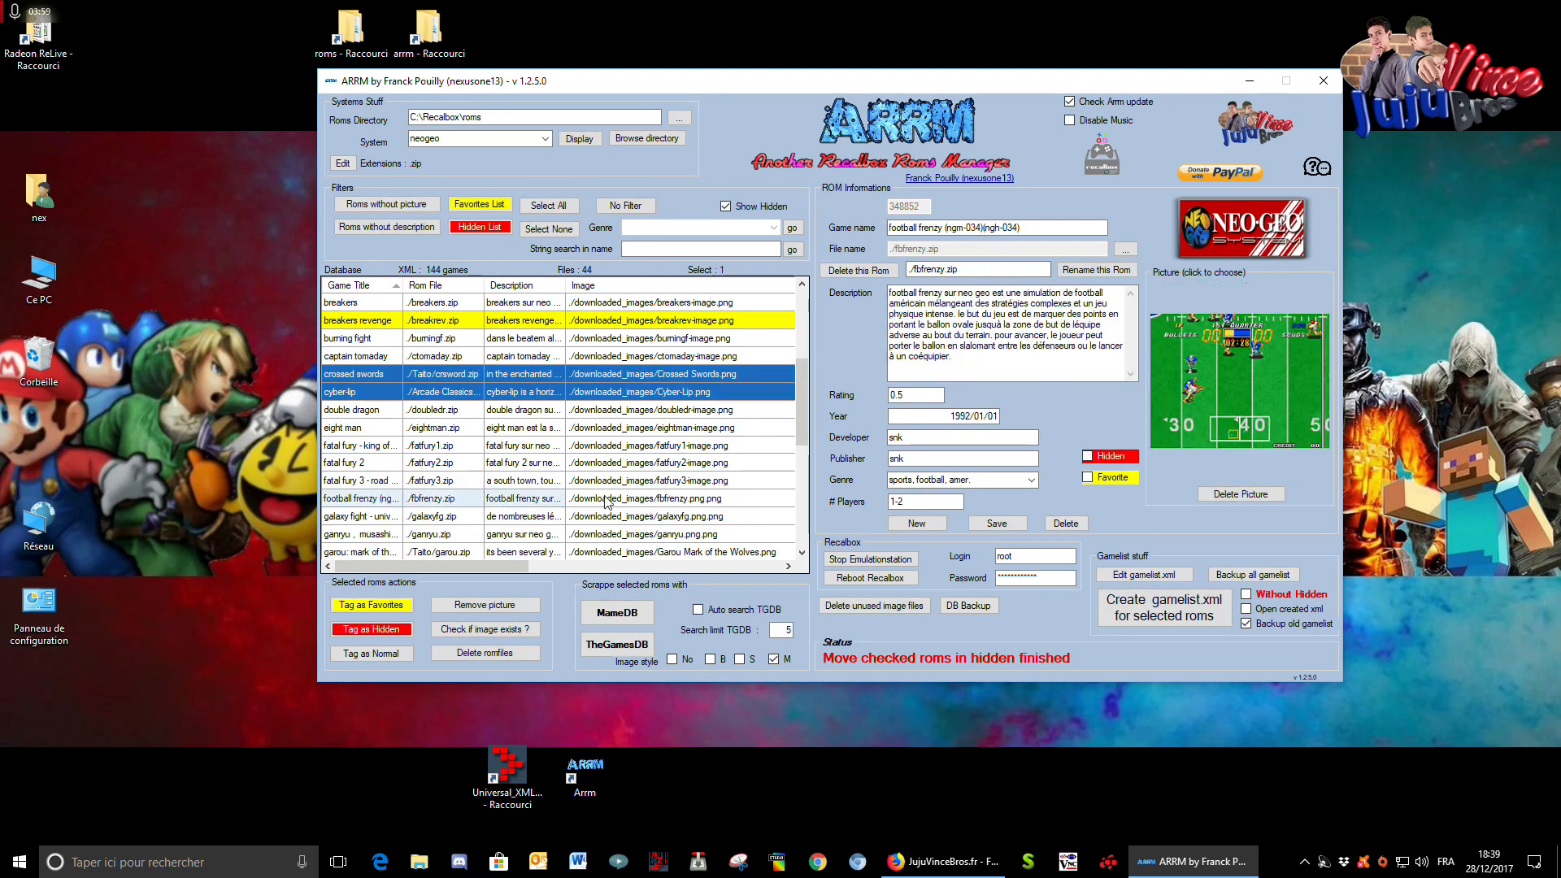
{"action": "left_click", "coordinate": [365, 429]}
- Tag cyber-lip as a normal game again and return to the beginning of the list
{"action": "left_click", "coordinate": [365, 393]}
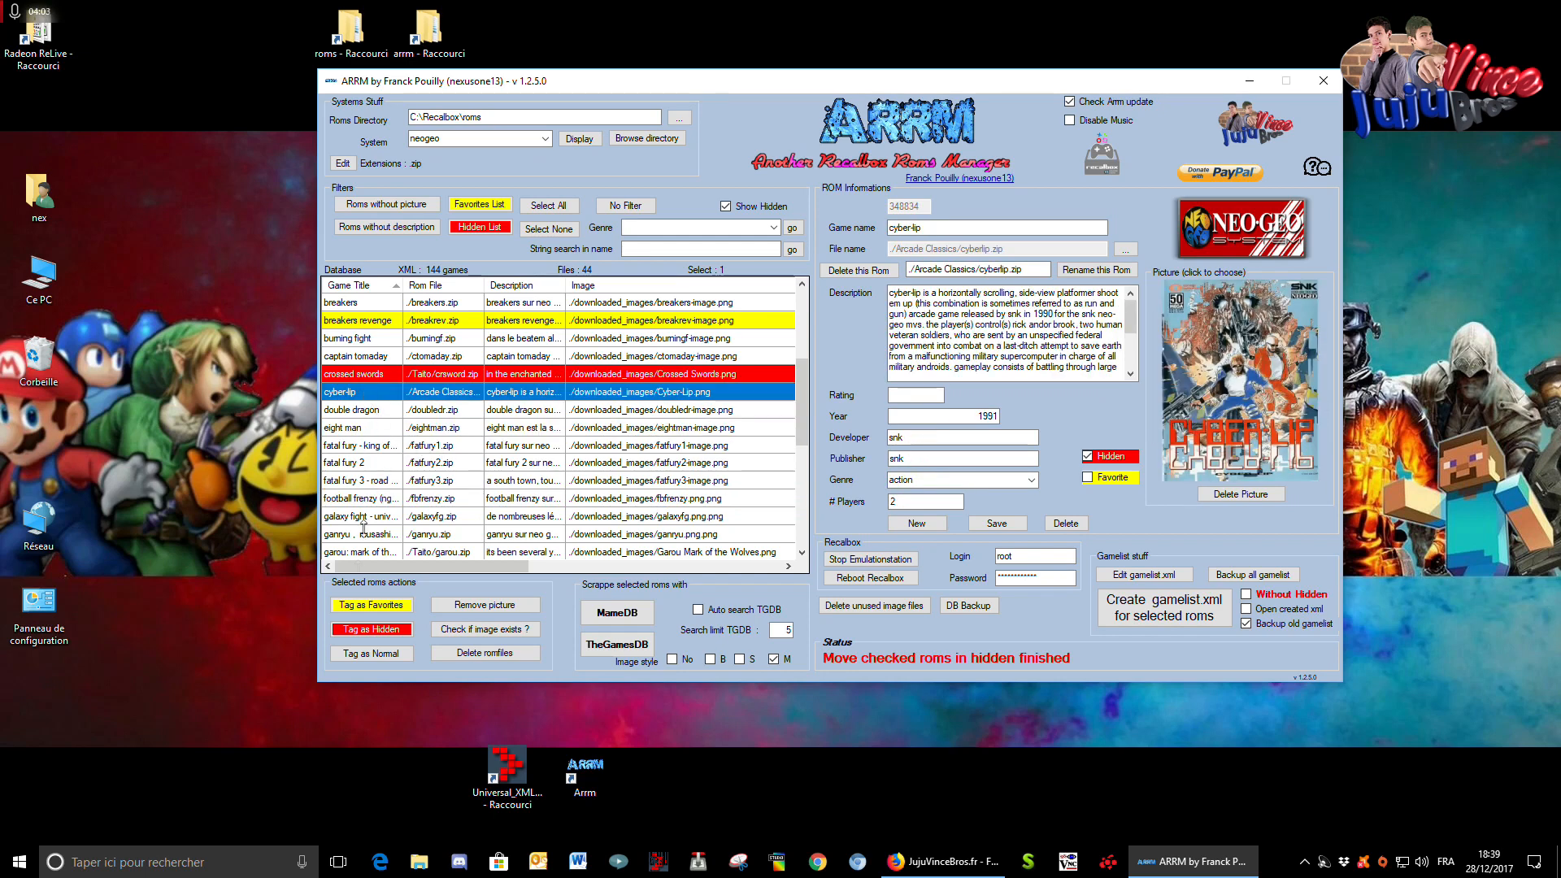
{"action": "left_click", "coordinate": [367, 655]}
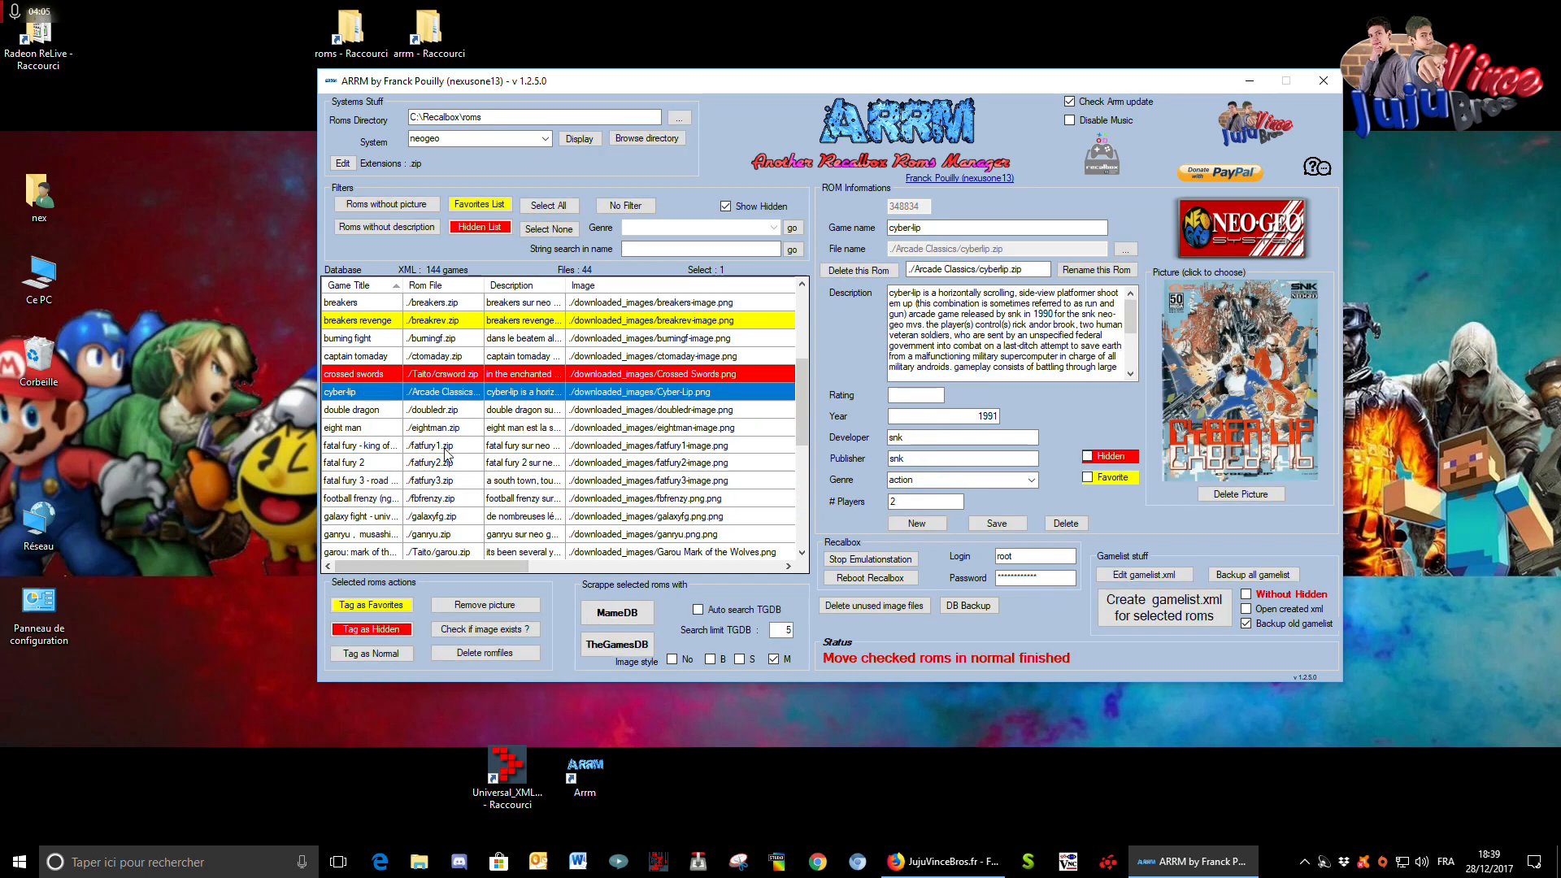
{"action": "scroll", "coordinate": [439, 382], "scroll_direction": "up", "scroll_amount": 4}
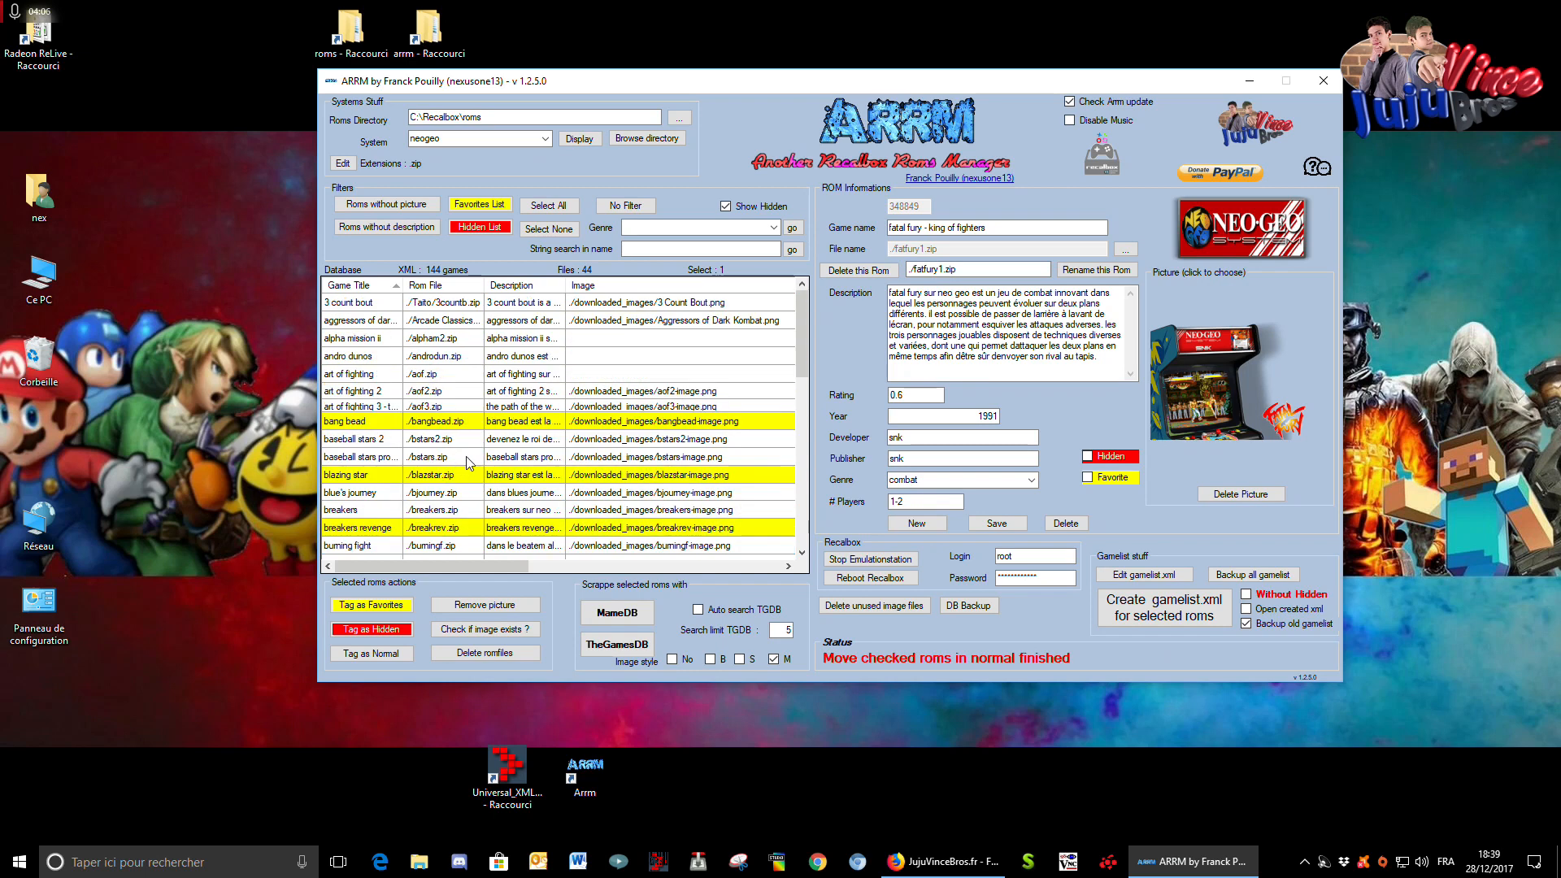
- Scrape the information and picture for alpha mission ii from MameDB and check its updated entry
{"action": "left_click", "coordinate": [470, 340]}
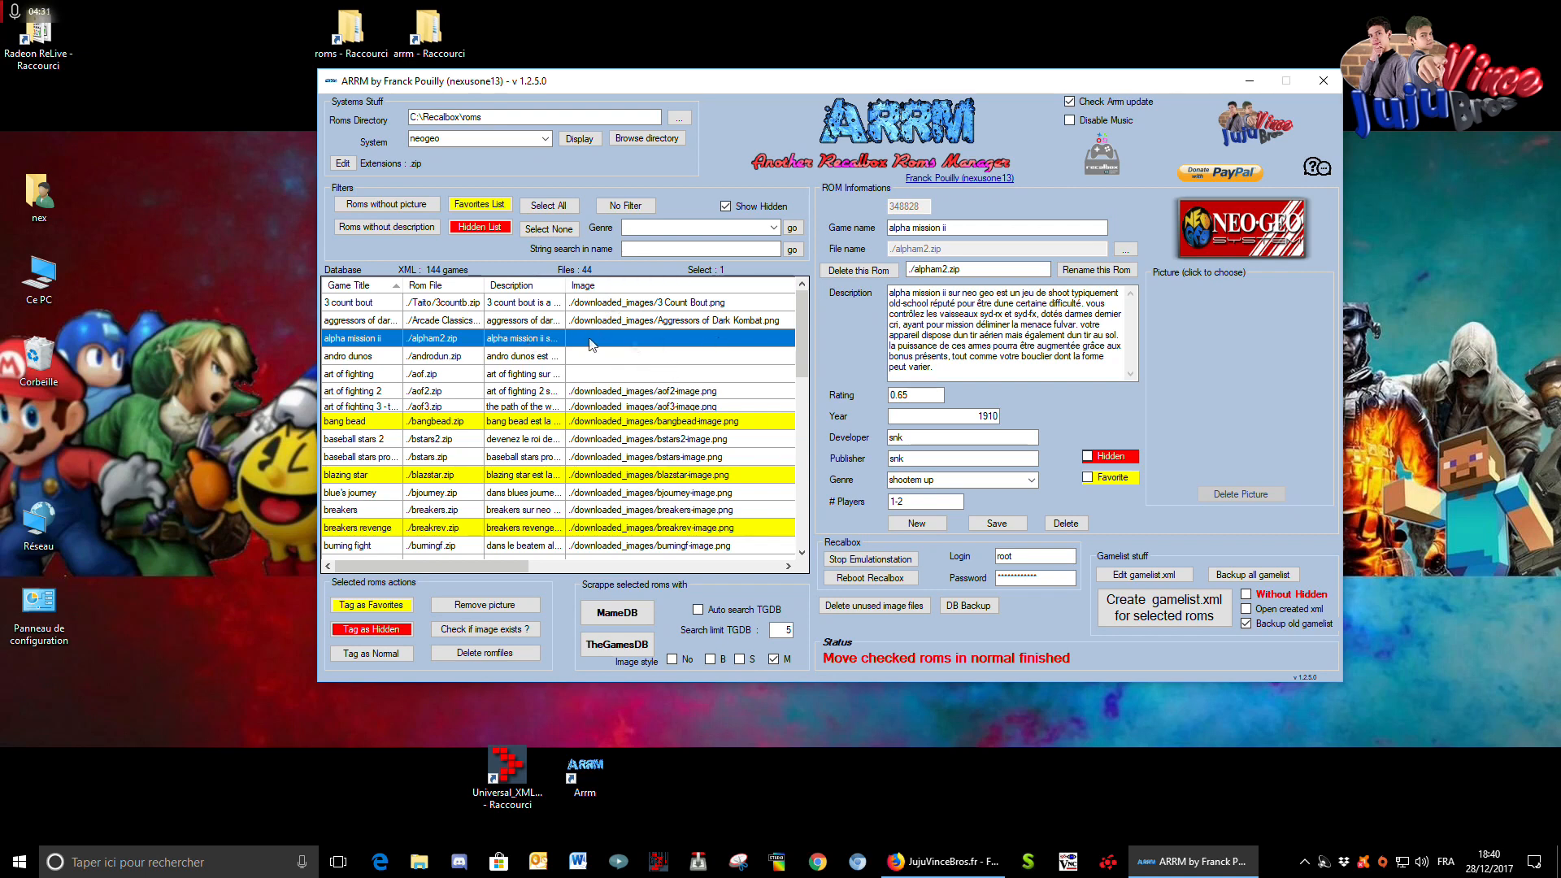
{"action": "left_click_drag", "start_coordinate": [509, 565], "coordinate": [687, 560]}
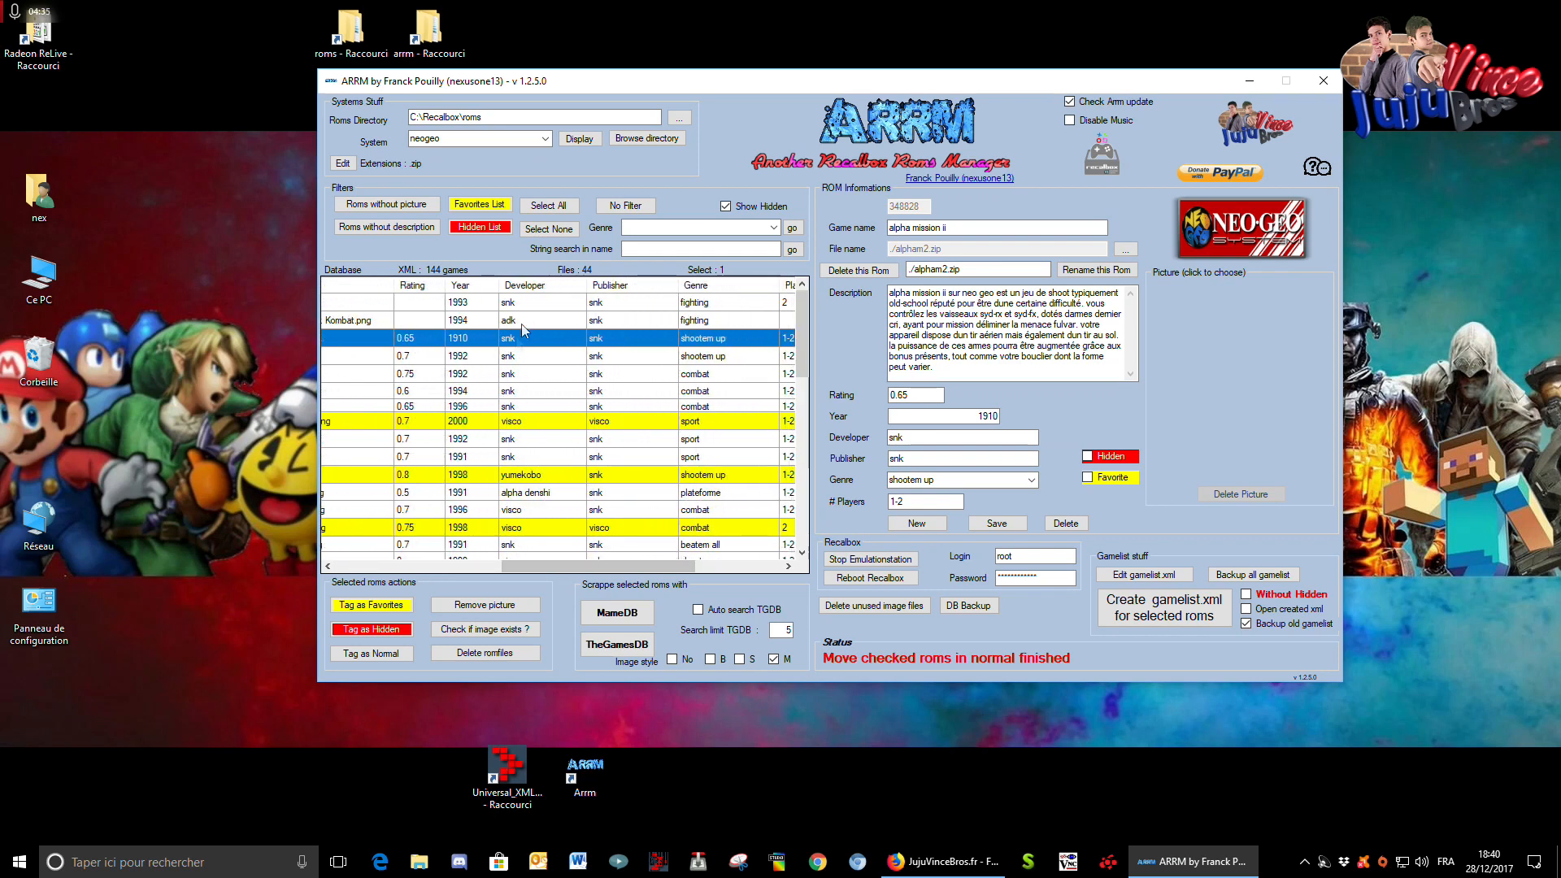
{"action": "left_click_drag", "start_coordinate": [617, 568], "coordinate": [439, 464]}
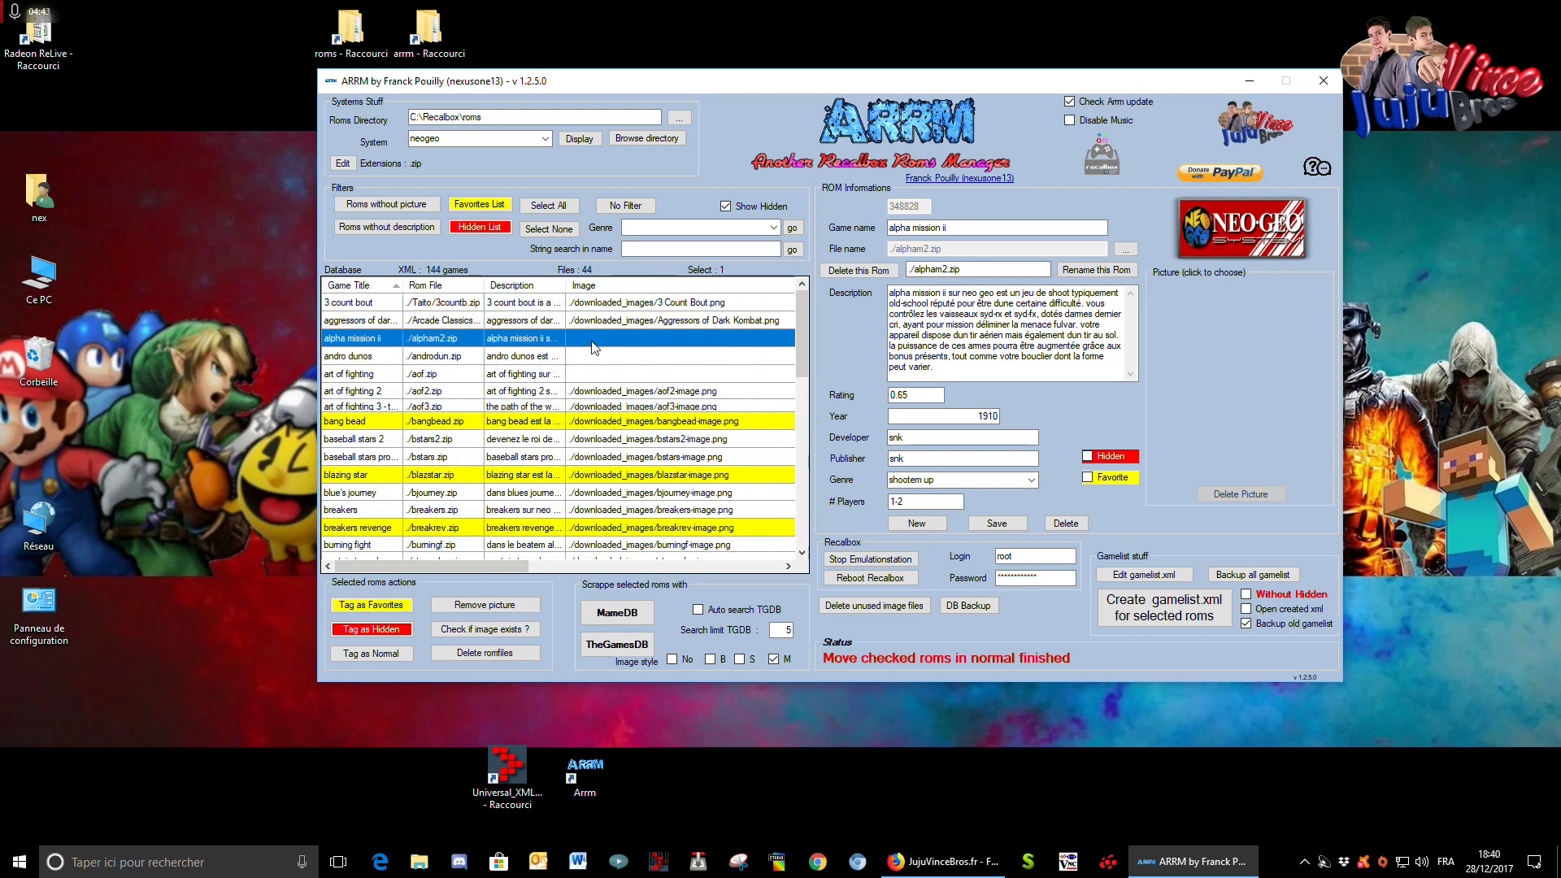
{"action": "mouse_move", "coordinate": [591, 342]}
{"action": "left_mouse_down"}
{"action": "mouse_move", "coordinate": [591, 372]}
{"action": "mouse_move", "coordinate": [585, 345]}
{"action": "left_mouse_up"}
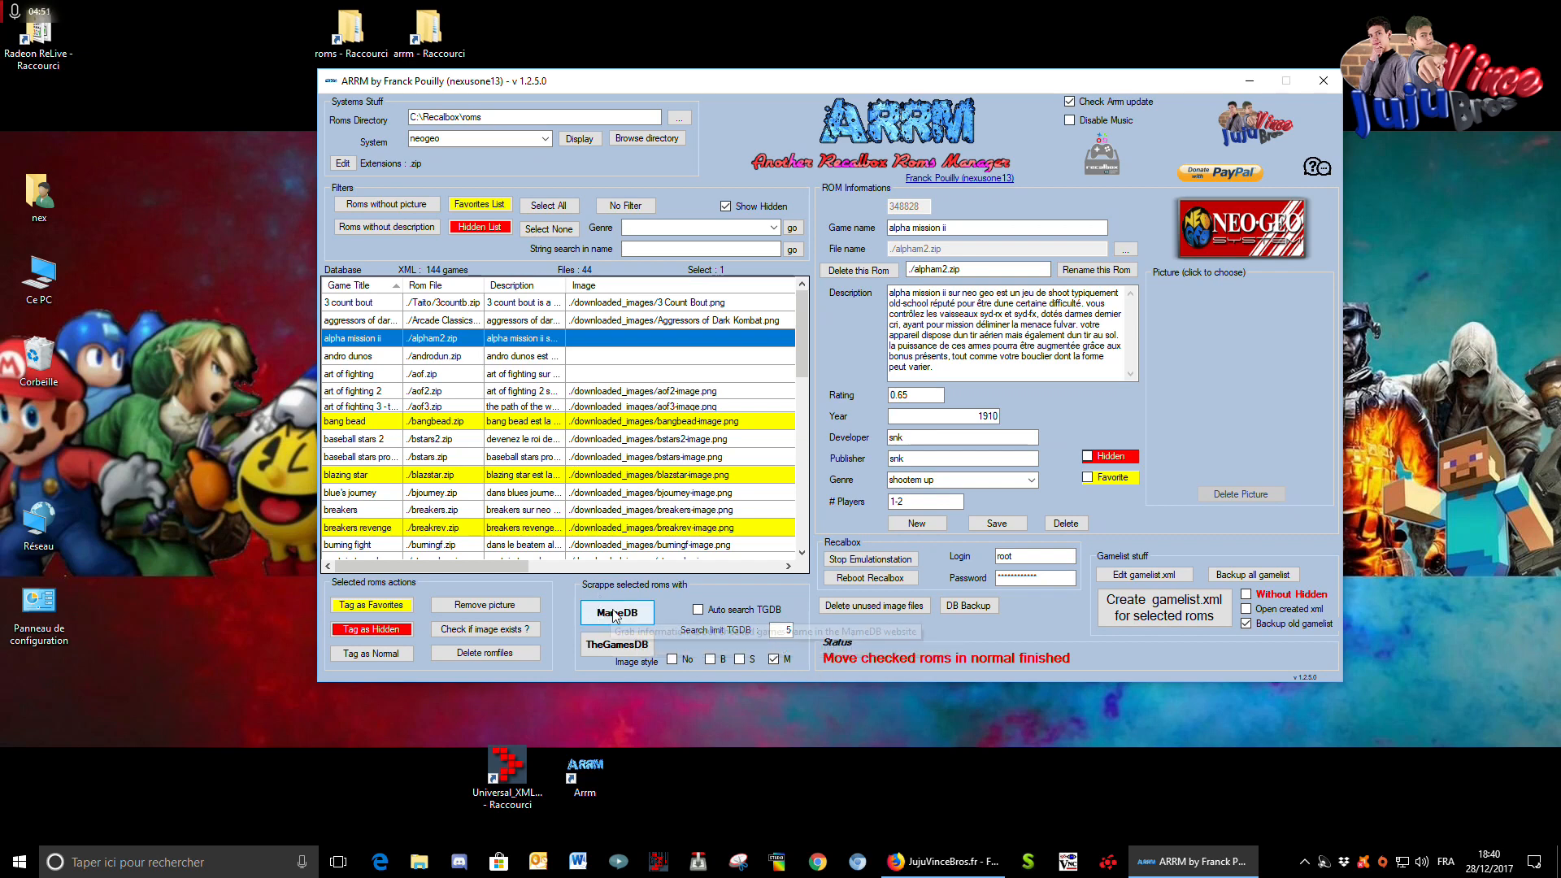
{"action": "left_click", "coordinate": [672, 660]}
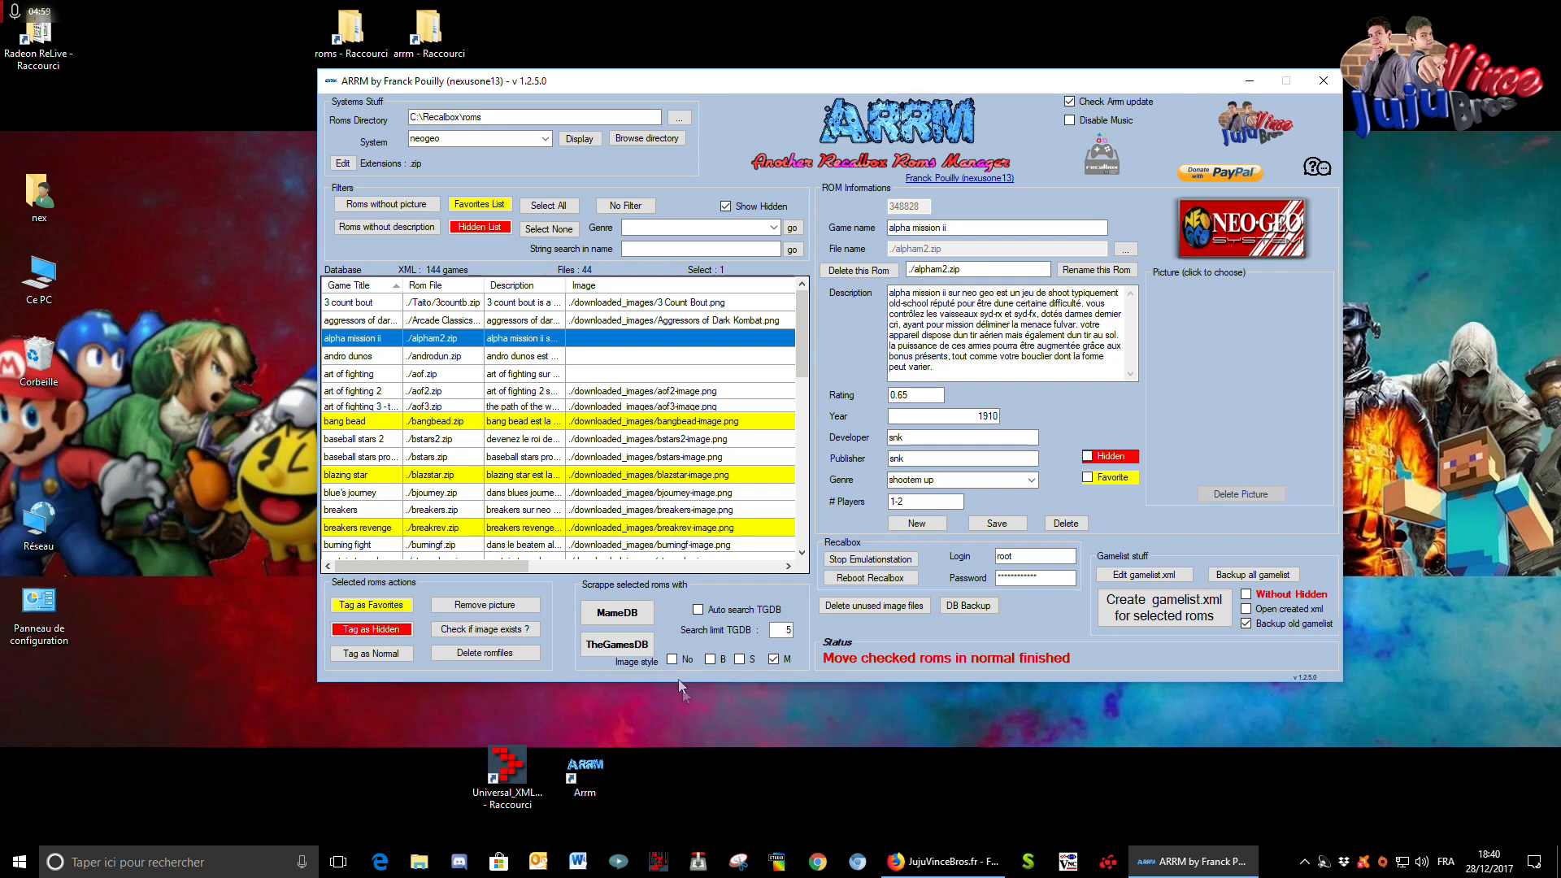
{"action": "left_click", "coordinate": [671, 660]}
{"action": "left_click", "coordinate": [615, 614]}
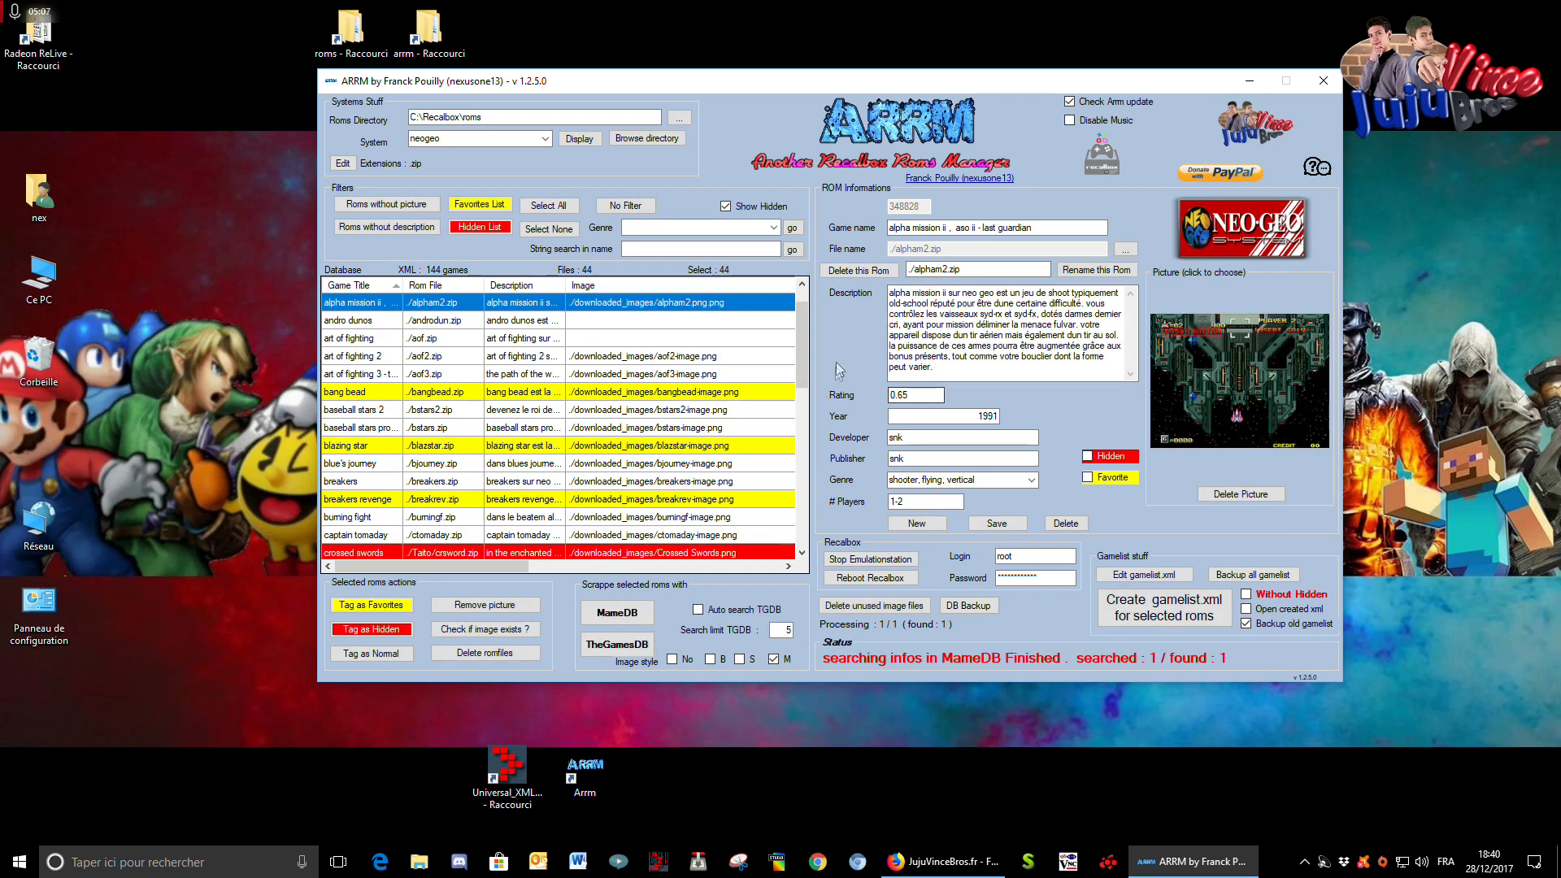
{"action": "scroll", "coordinate": [792, 333], "scroll_direction": "up", "scroll_amount": 1}
{"action": "left_click", "coordinate": [792, 336]}
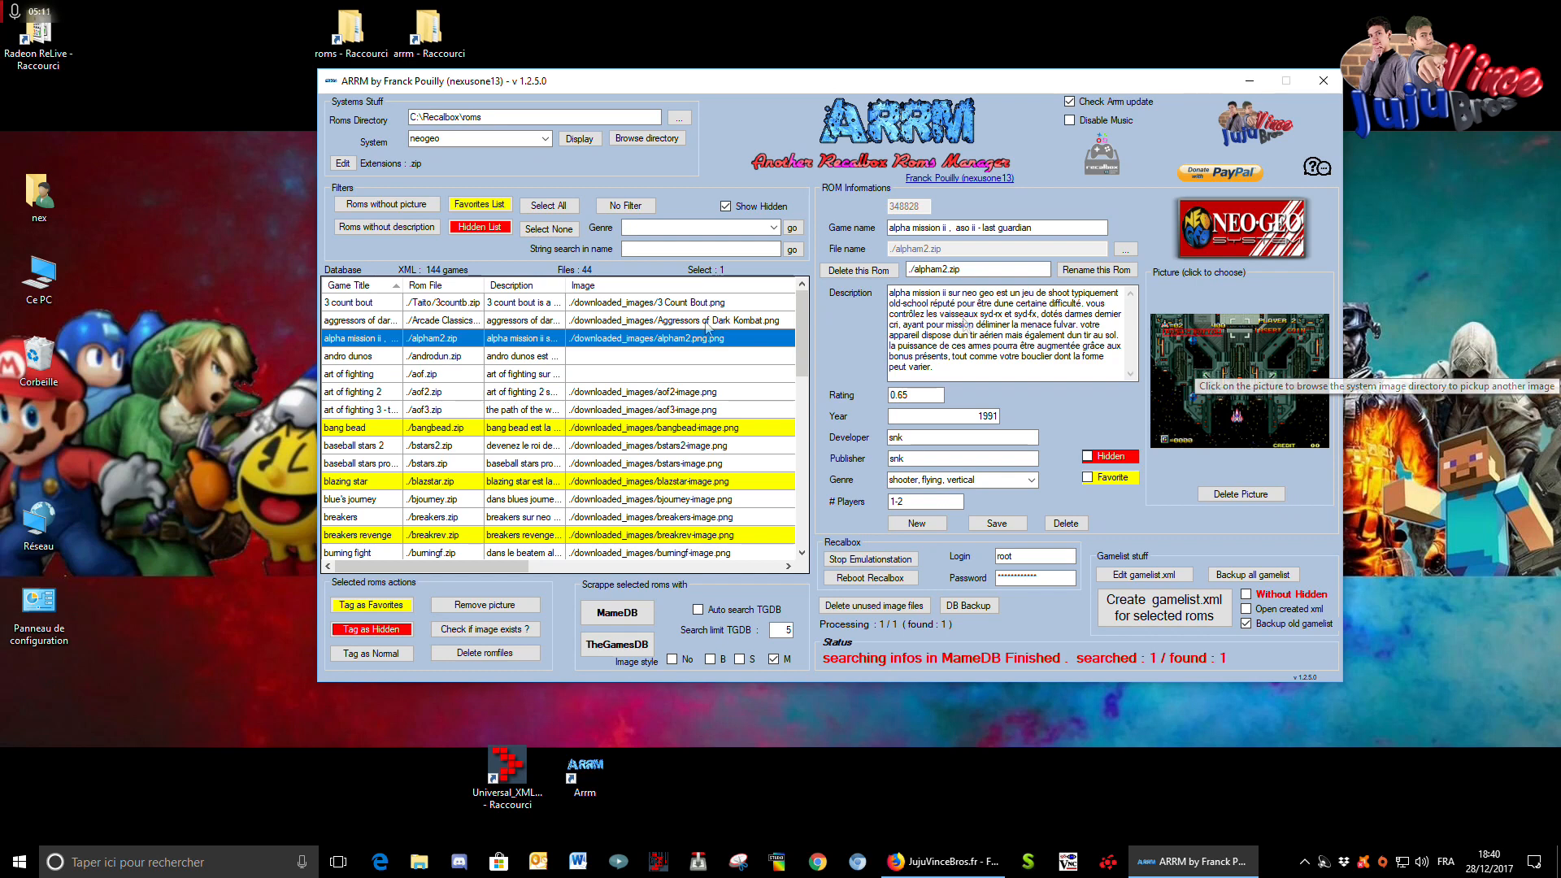
- Search TheGamesDB for andro dunos with the screenshot image style and preview the boxart and screenshot of the matching result
{"action": "left_click", "coordinate": [520, 358]}
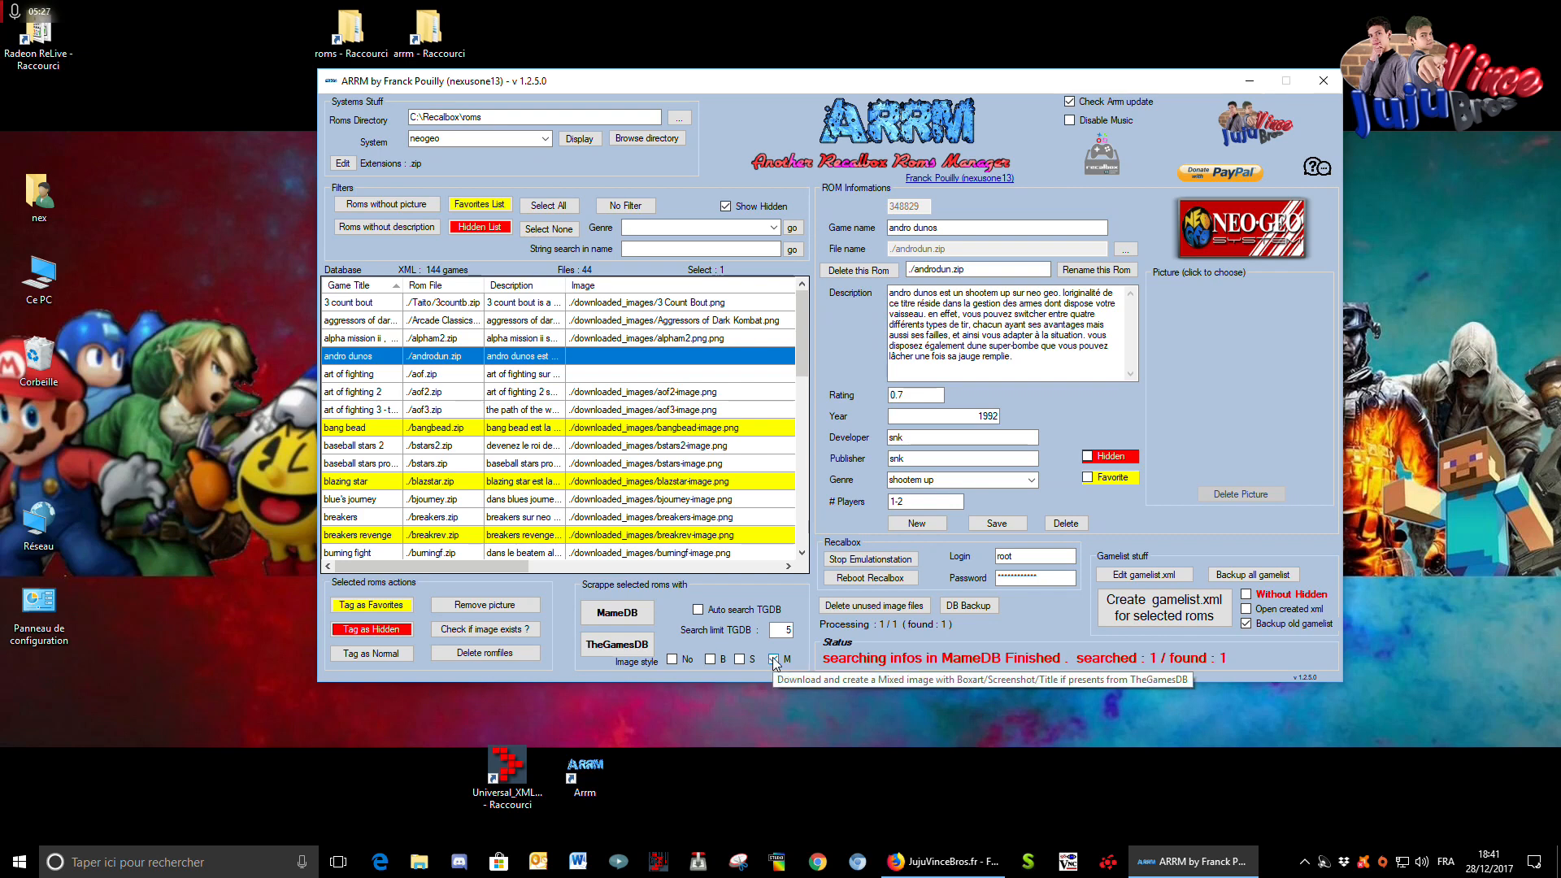
{"action": "left_click", "coordinate": [740, 660]}
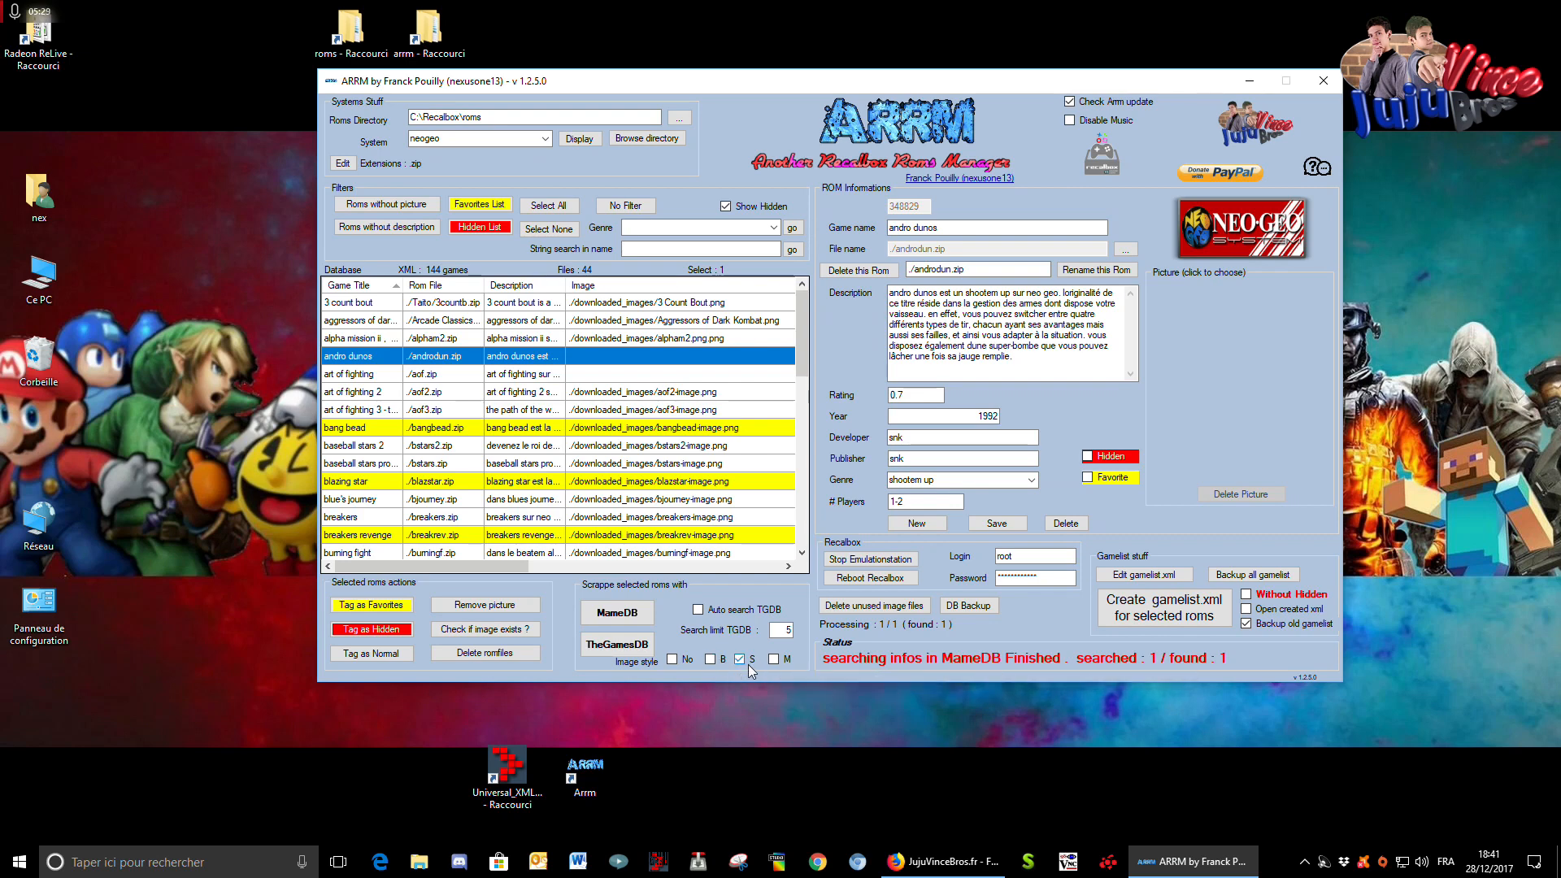
{"action": "left_click", "coordinate": [632, 647]}
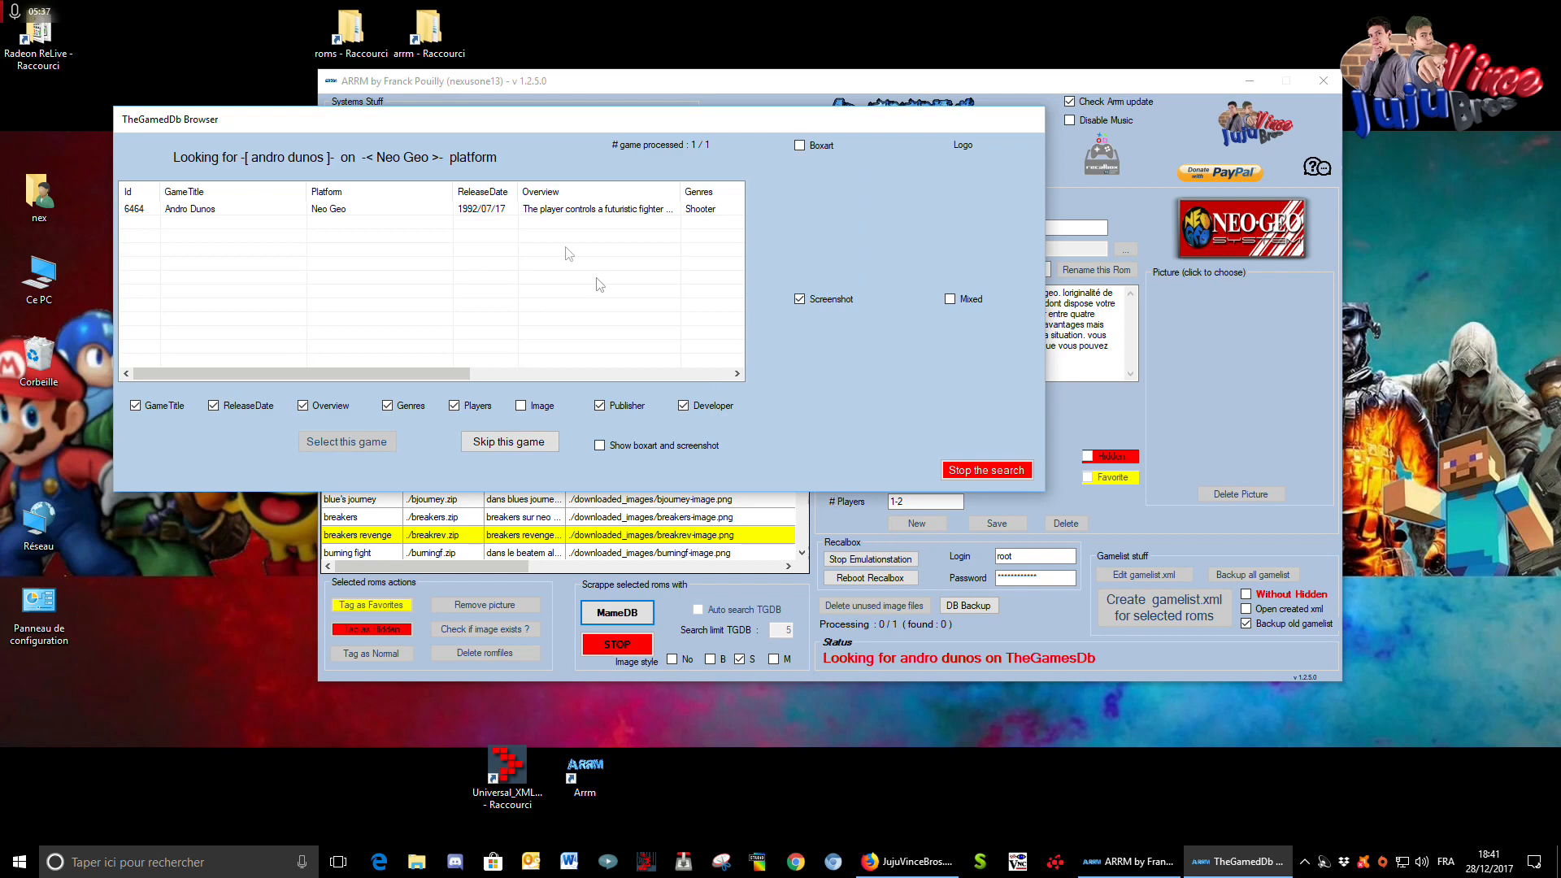
{"action": "left_click_drag", "start_coordinate": [547, 122], "coordinate": [617, 187]}
{"action": "left_click", "coordinate": [271, 279]}
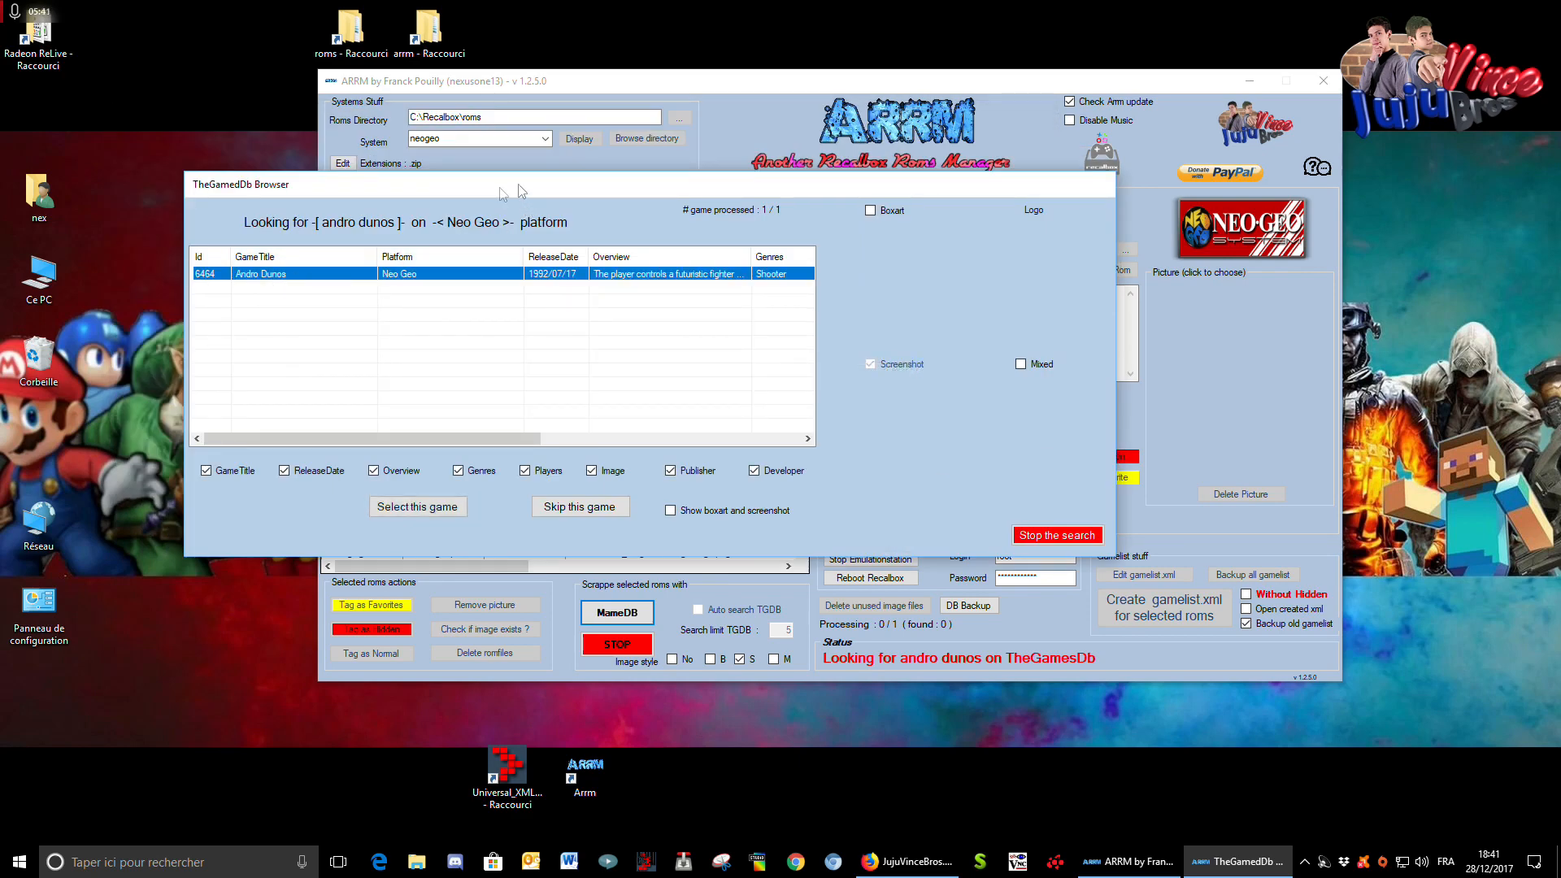
{"action": "left_click", "coordinate": [683, 515]}
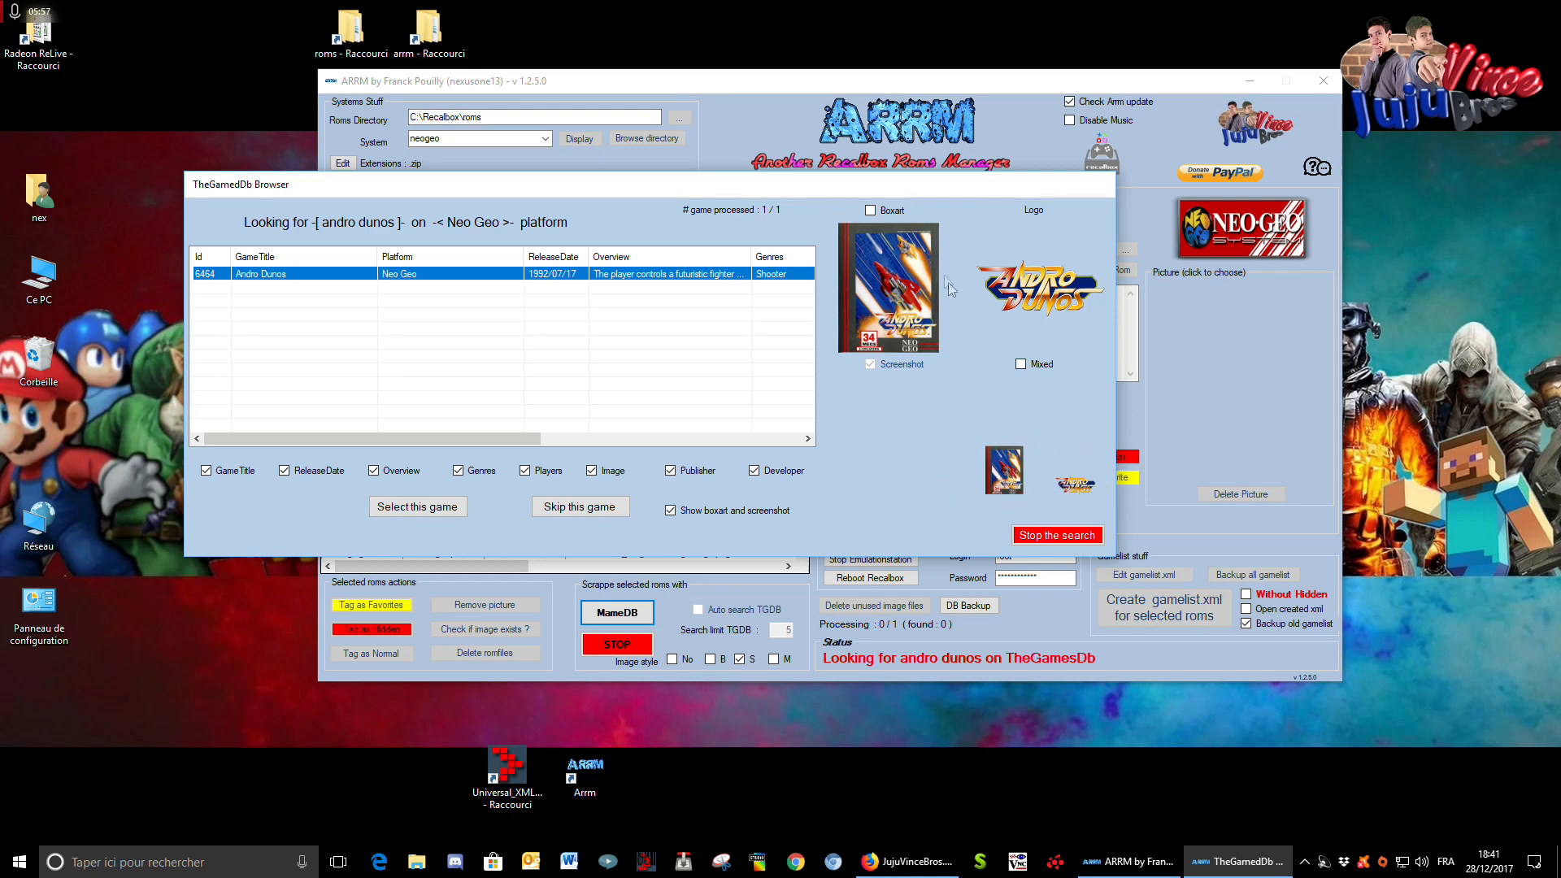
- Apply the Andro Dunos result with the boxart as its picture and check the game's updated entry
{"action": "left_click", "coordinate": [870, 211]}
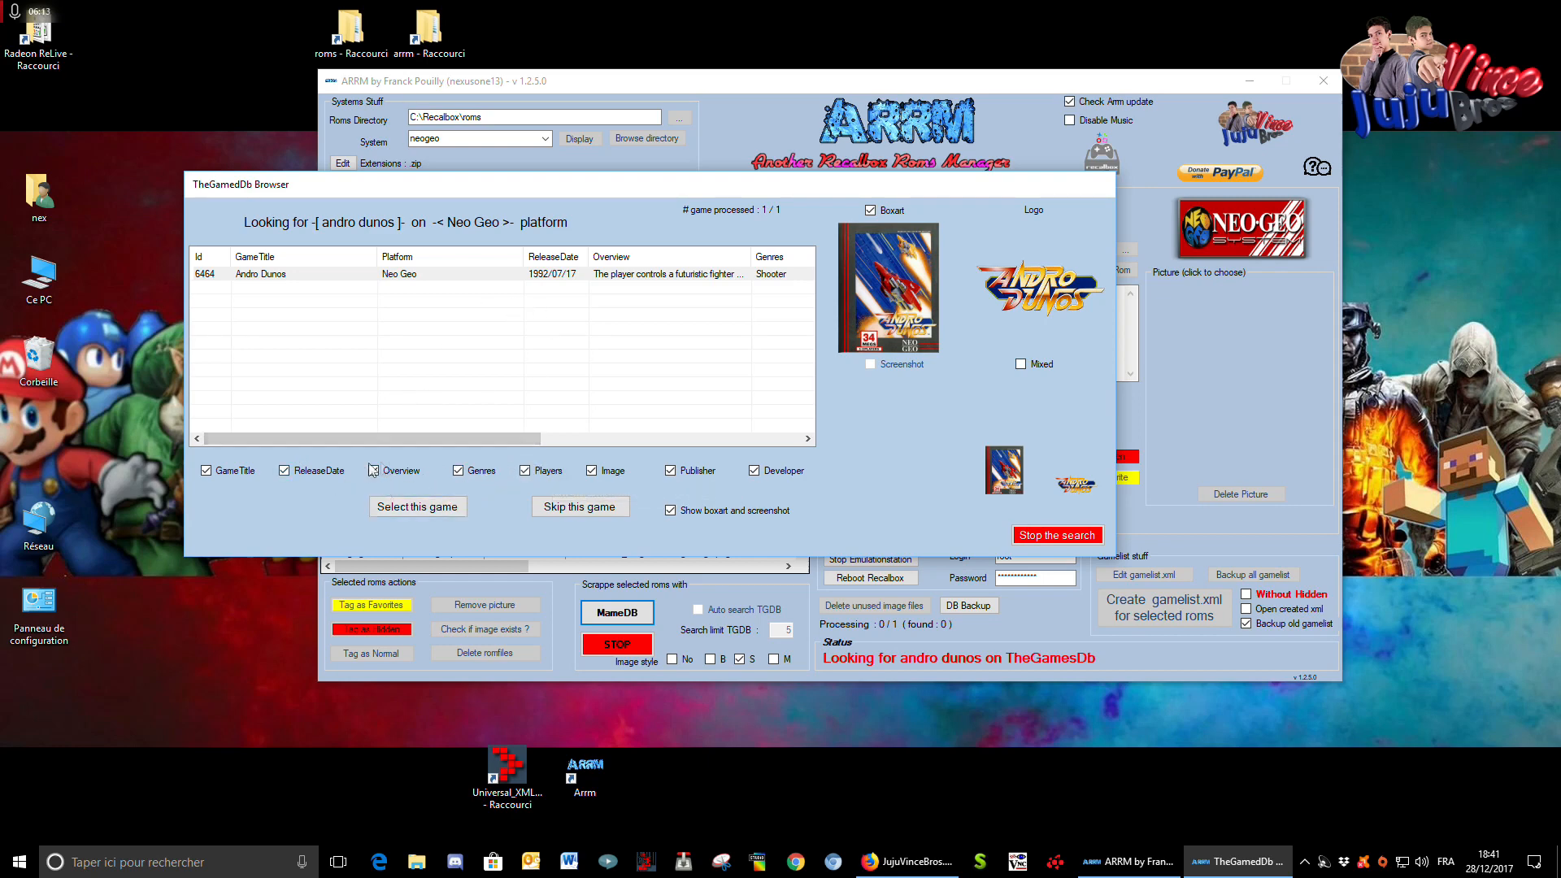
{"action": "left_click", "coordinate": [430, 508]}
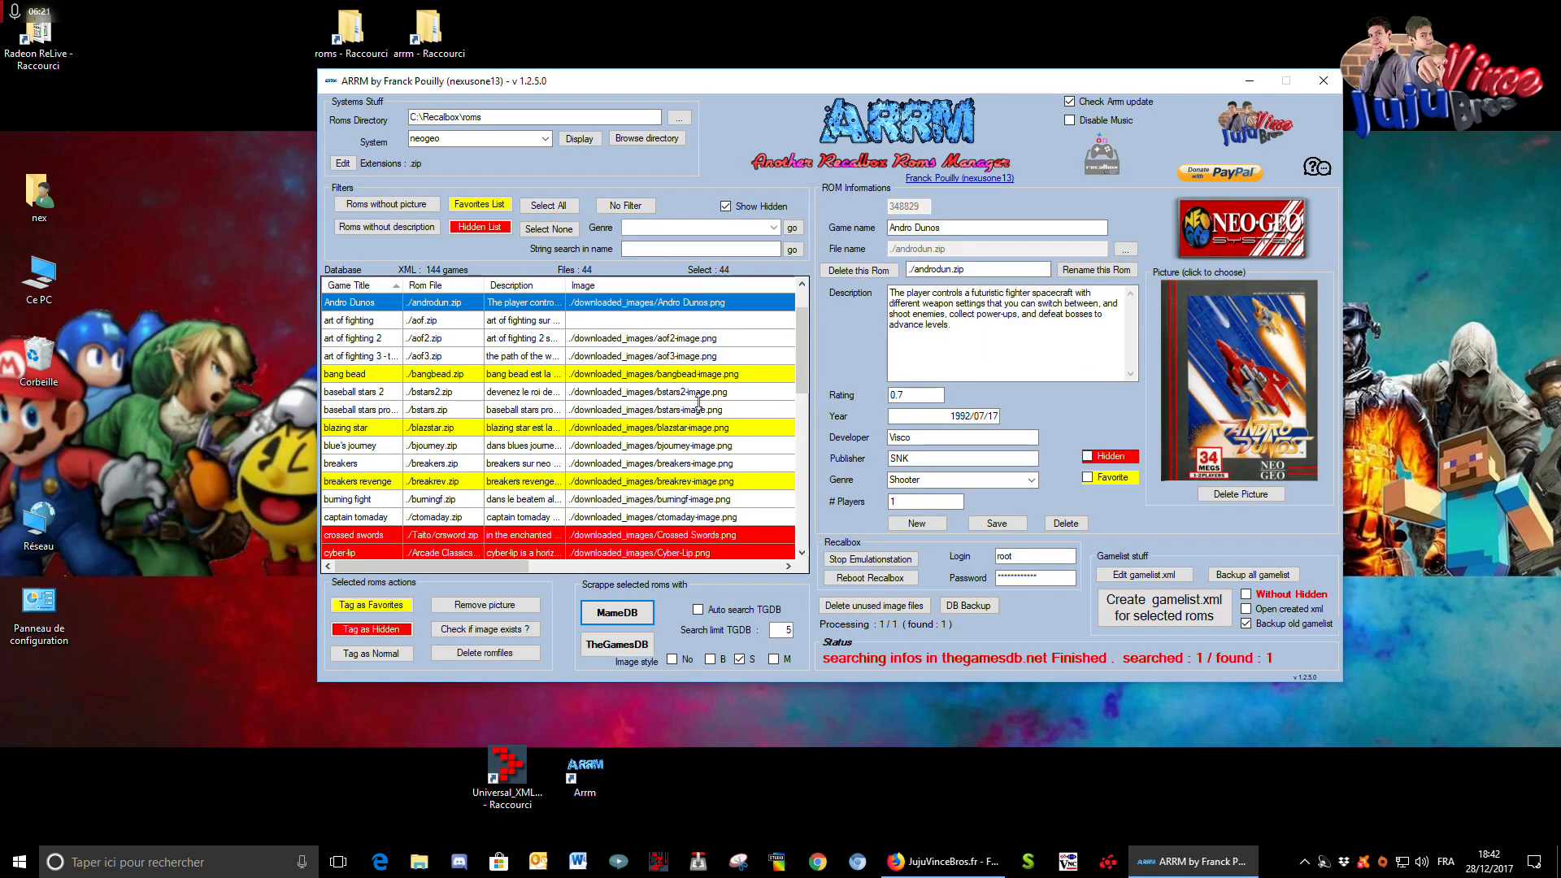
{"action": "scroll", "coordinate": [717, 366], "scroll_direction": "up", "scroll_amount": 1}
{"action": "left_click", "coordinate": [655, 358]}
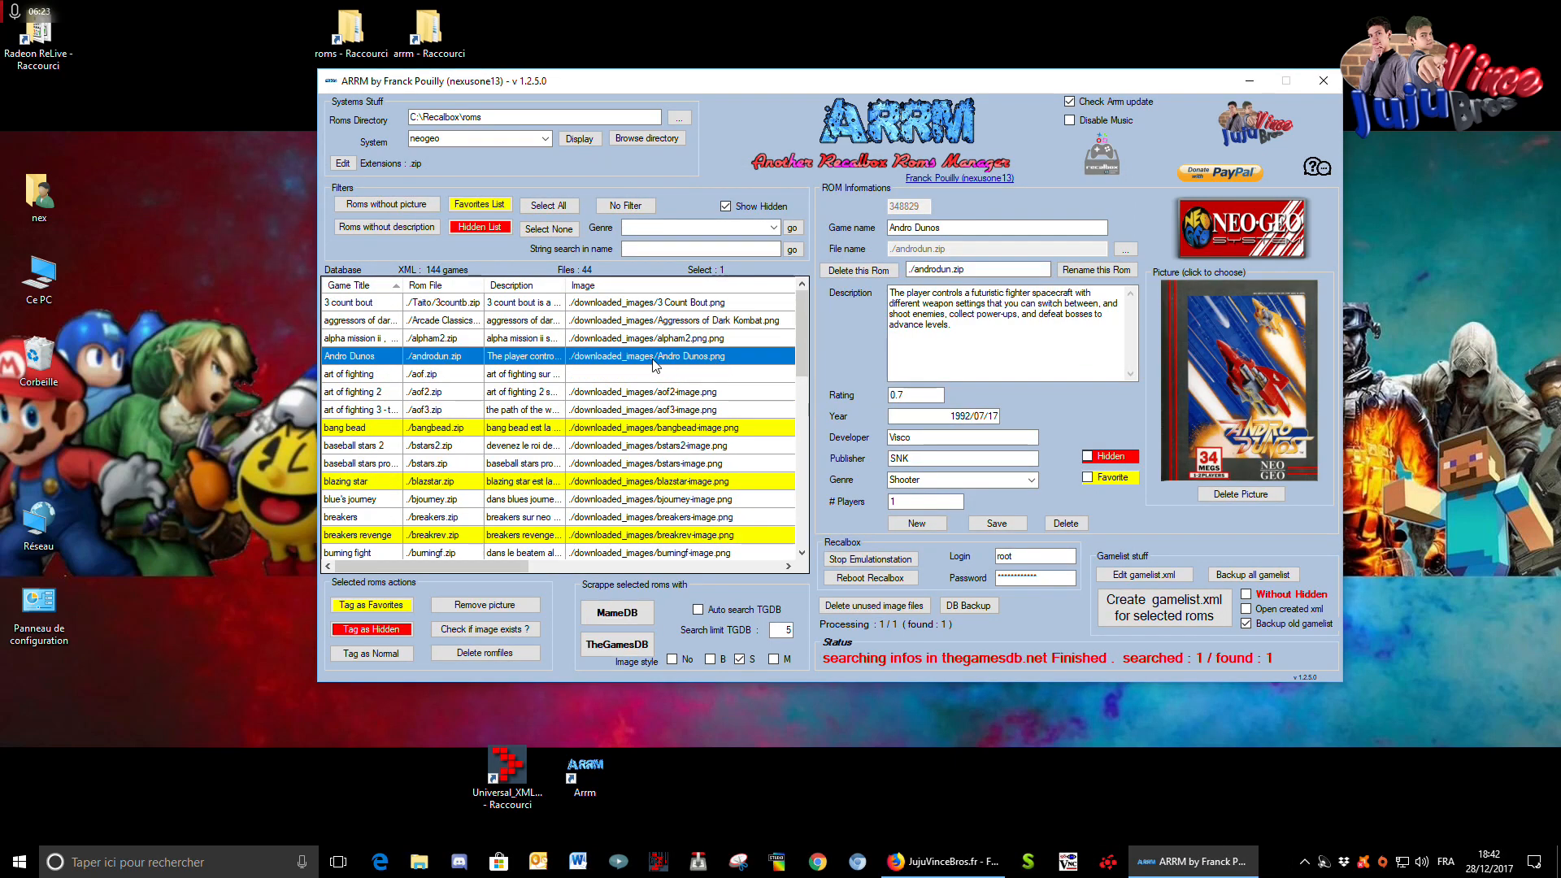
- Scrape art of fighting and art of fighting 2 together from TheGamesDB with automatic search and screenshot images, and check both entries
{"action": "left_click", "coordinate": [671, 376]}
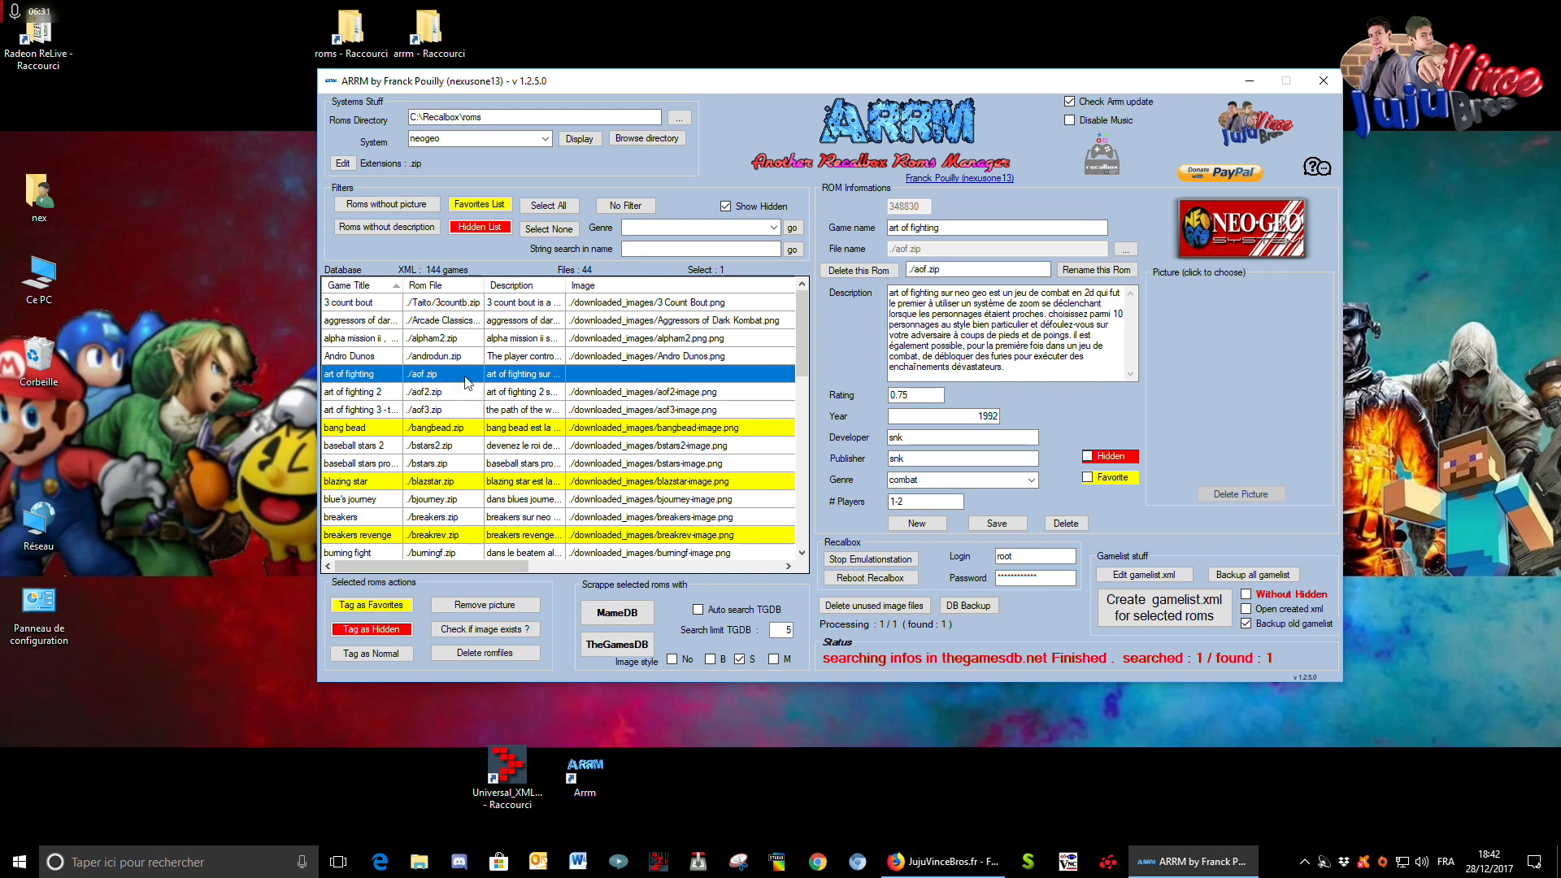
{"action": "left_click", "coordinate": [370, 391], "text": "ctrl"}
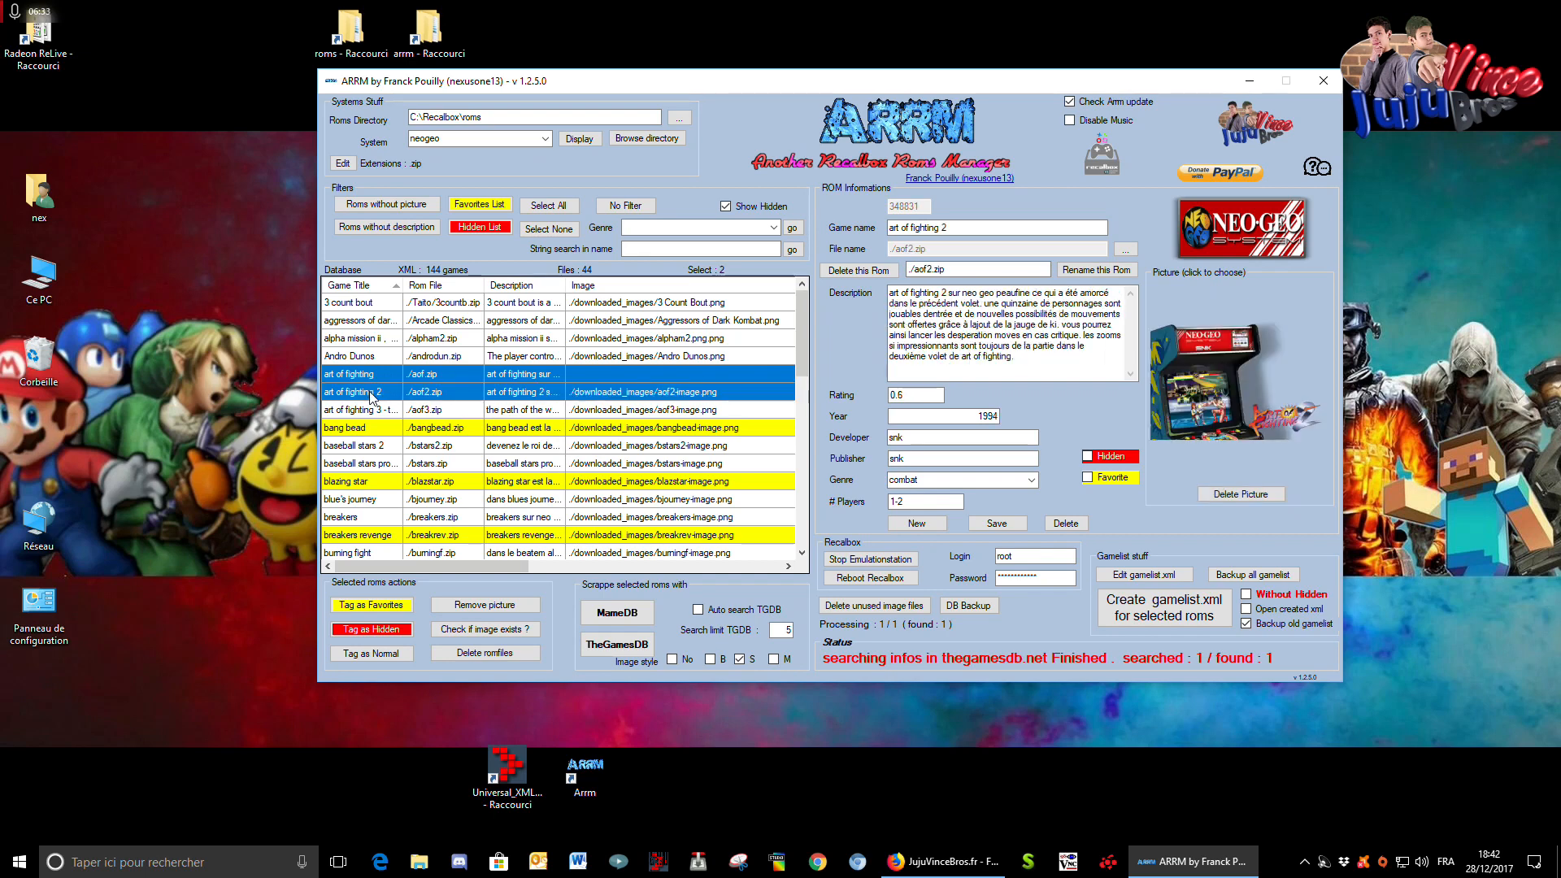
{"action": "left_click", "coordinate": [739, 657]}
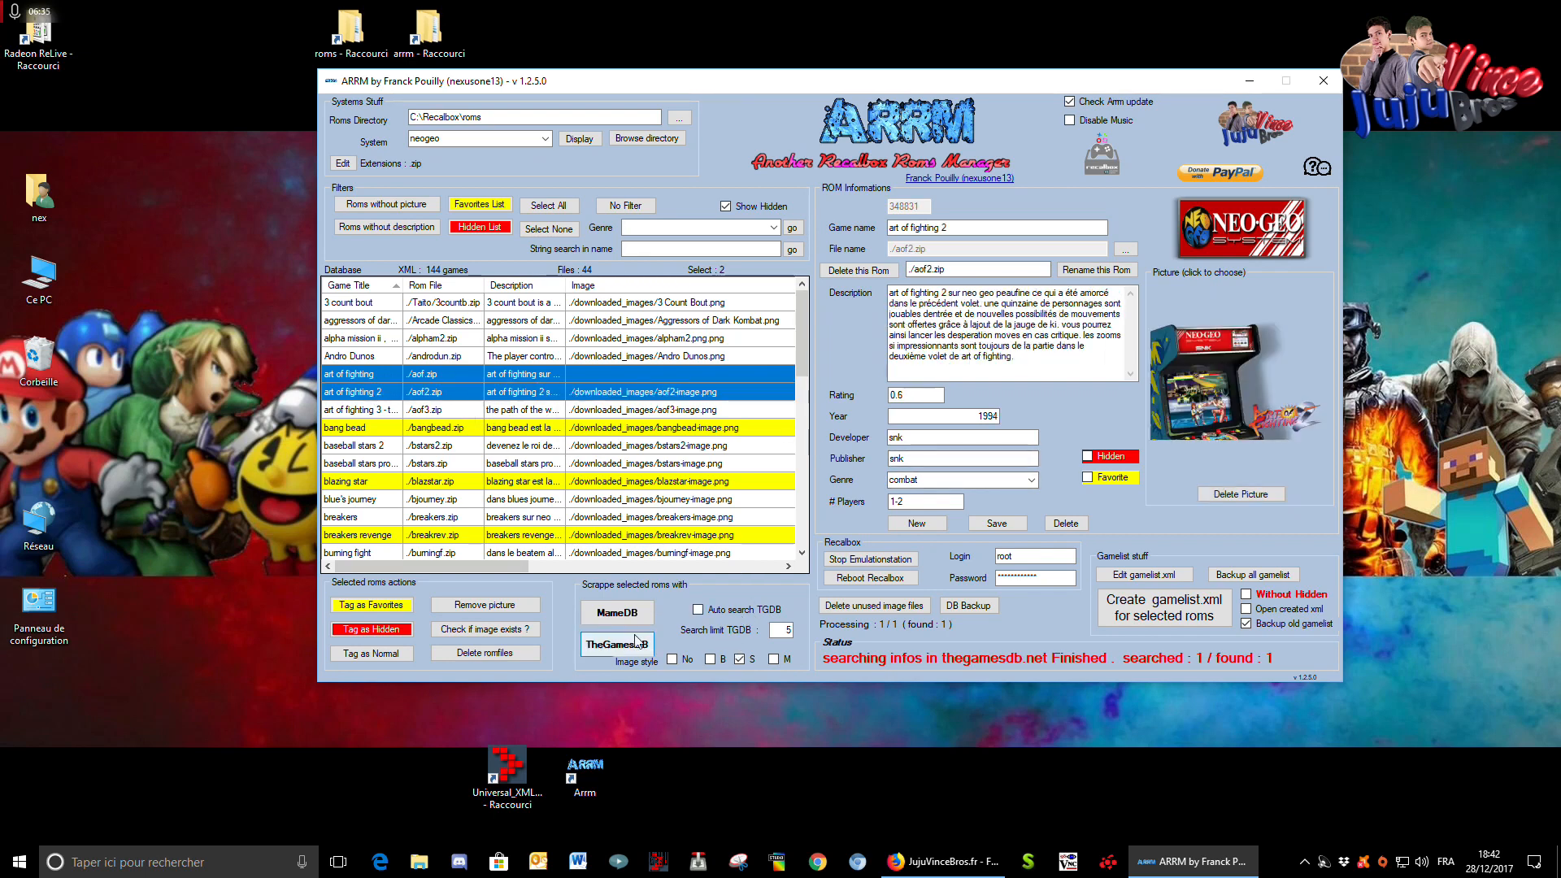
{"action": "left_click", "coordinate": [697, 609]}
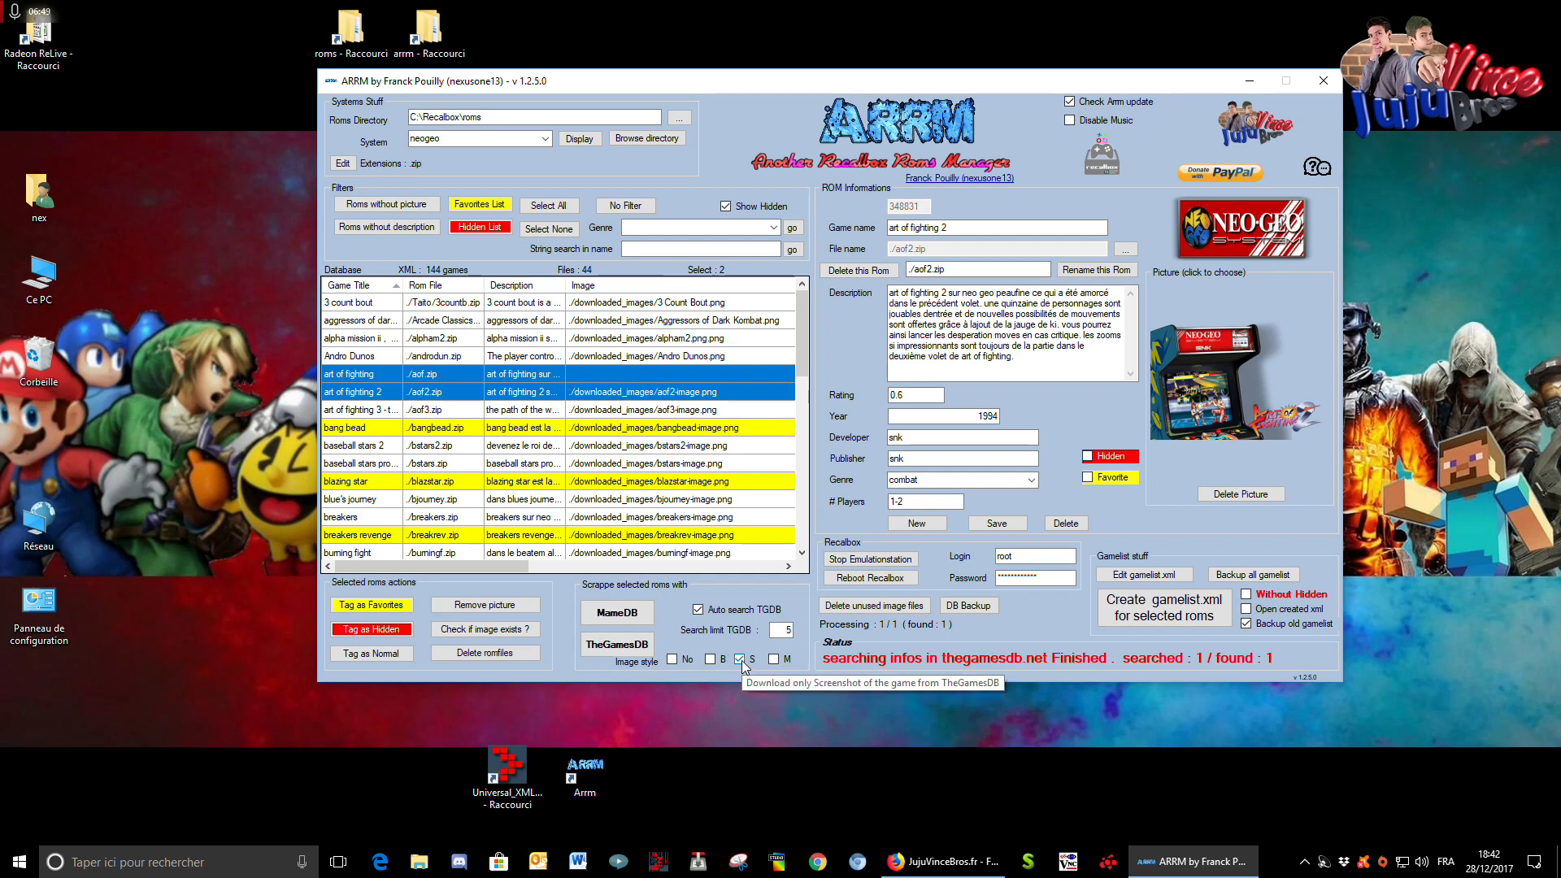
{"action": "left_click", "coordinate": [638, 647]}
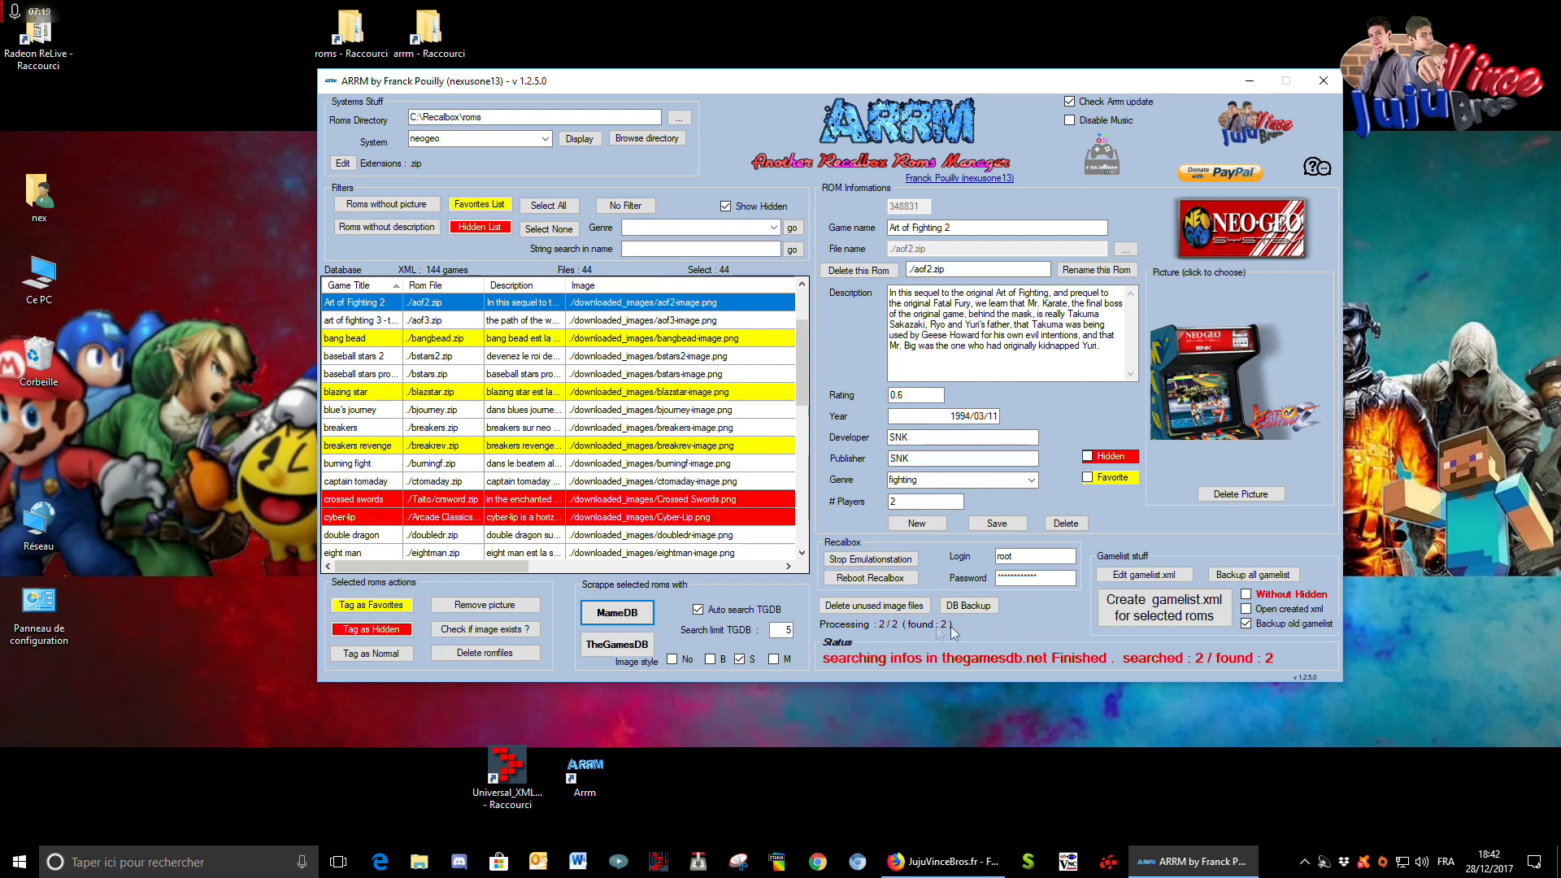
{"action": "scroll", "coordinate": [685, 396], "scroll_direction": "up", "scroll_amount": 2}
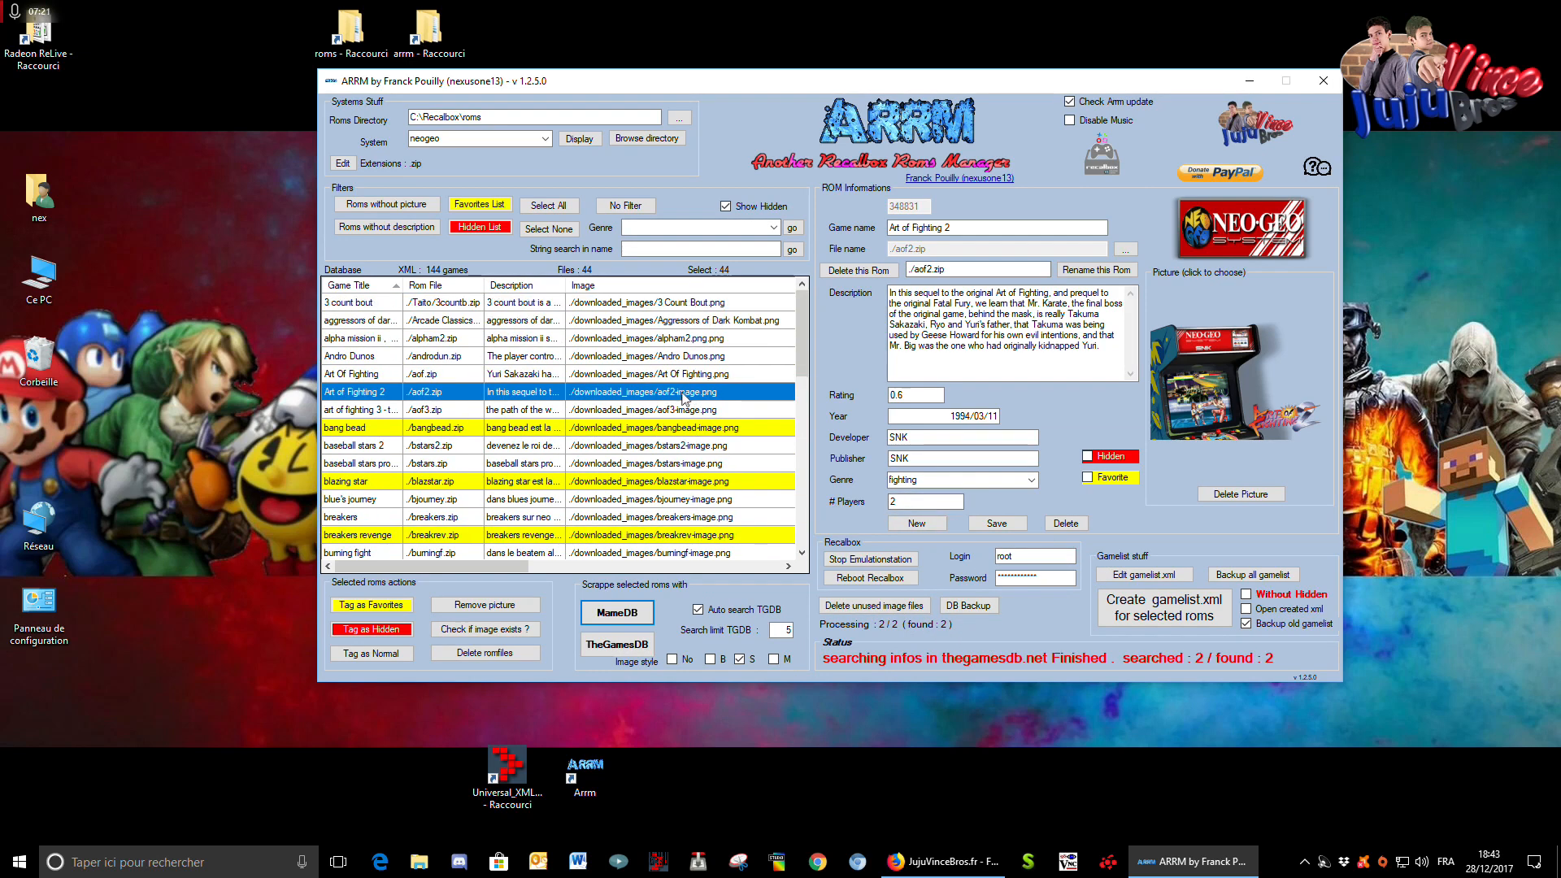
{"action": "left_click", "coordinate": [568, 378]}
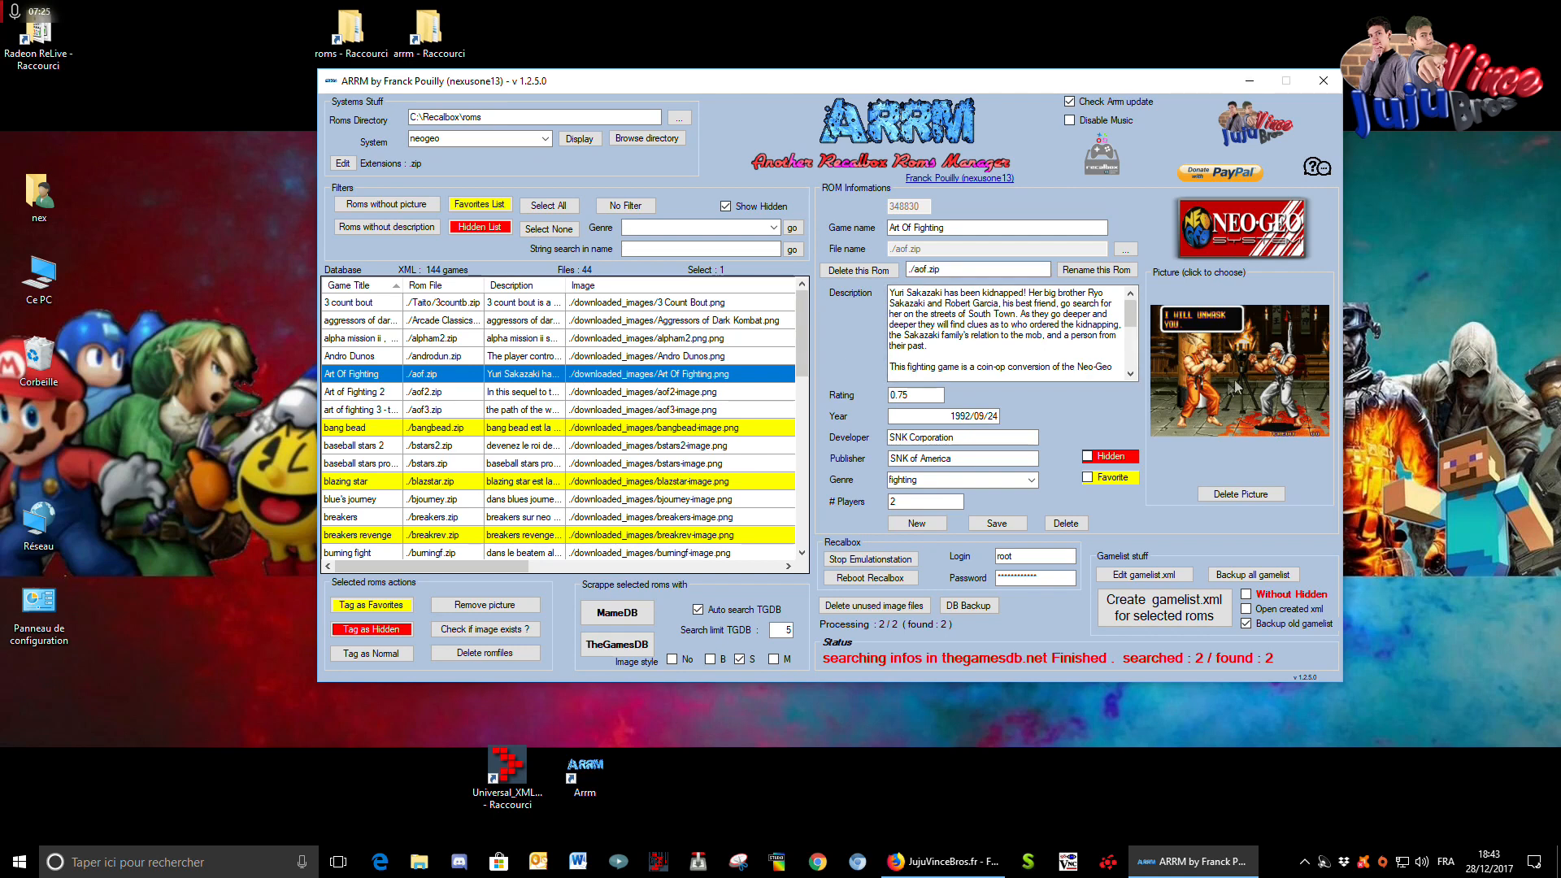
{"action": "left_click", "coordinate": [632, 396]}
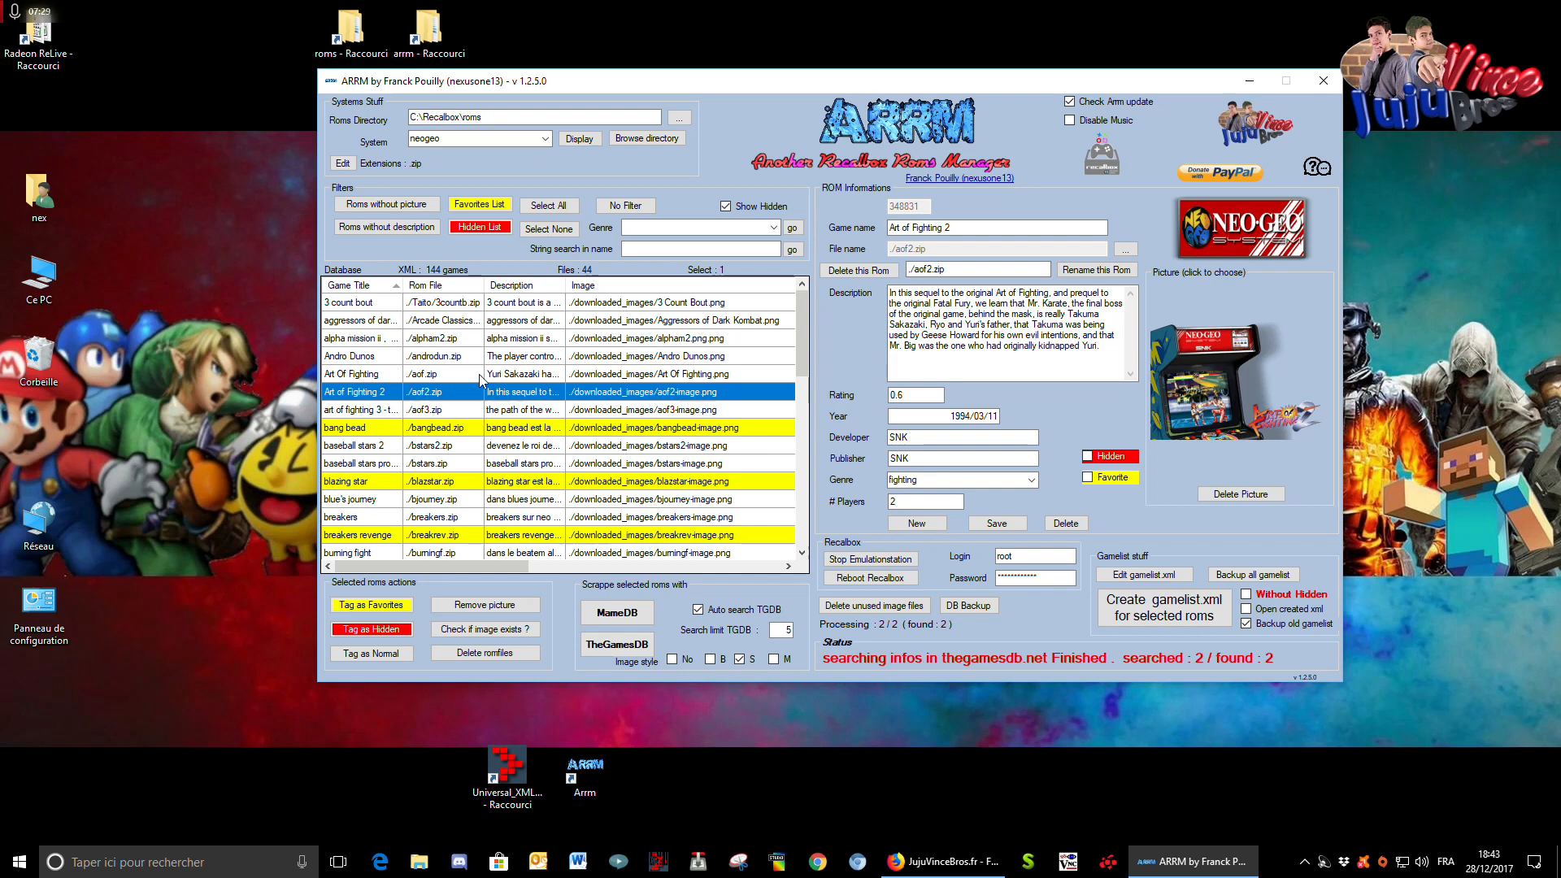
- Search TheGamesDB for Art Of Fighting with automatic search off and the mixed image style, and preview the pictures of the Art Of Fighting result
{"action": "left_click", "coordinate": [720, 375]}
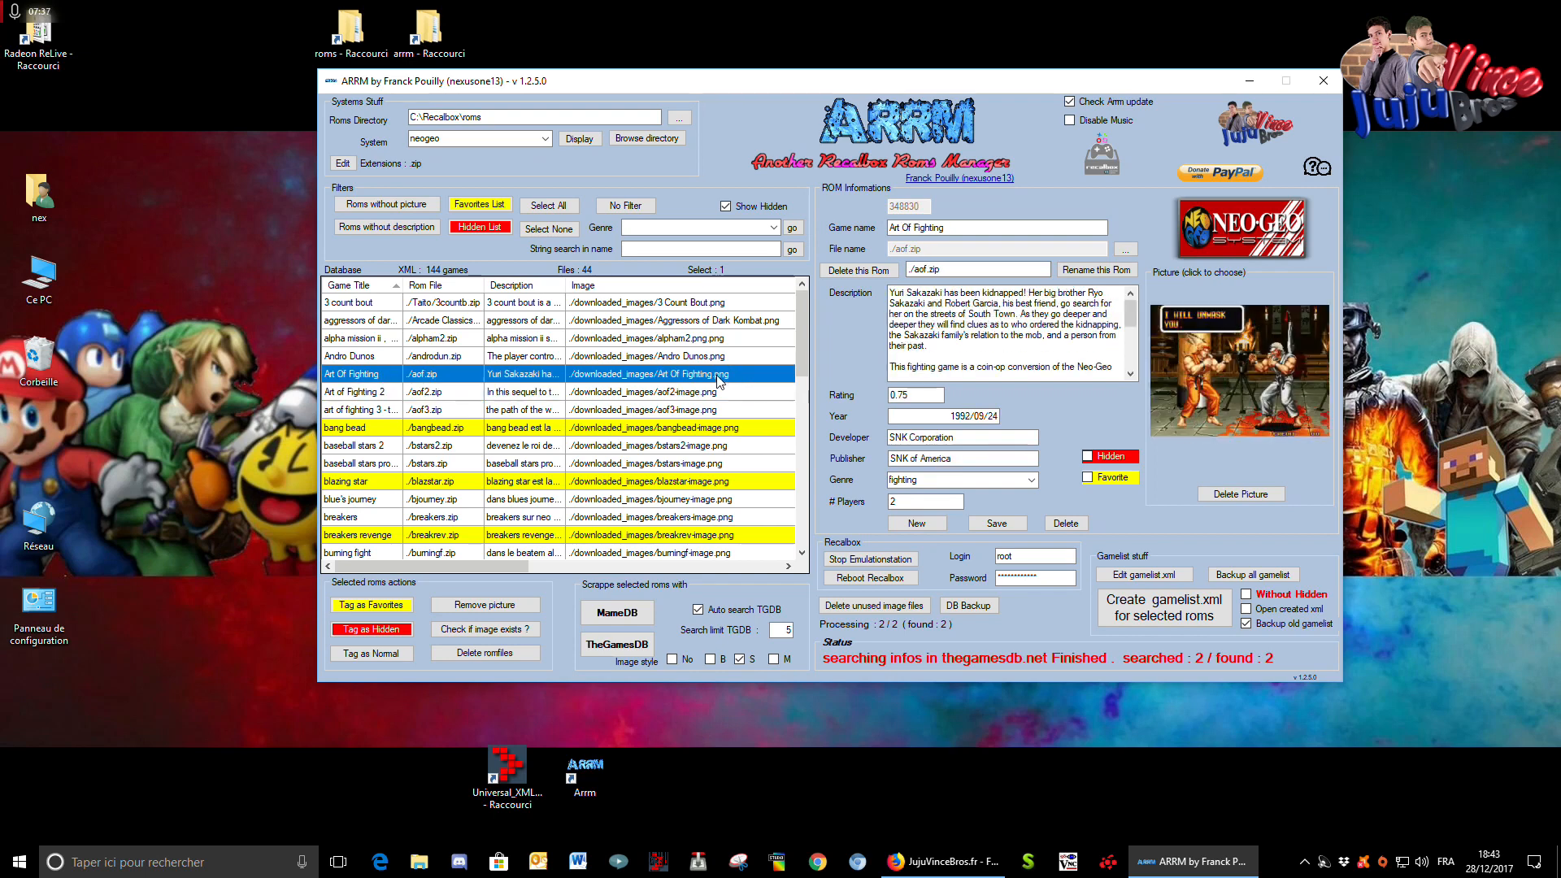
{"action": "left_click", "coordinate": [723, 610]}
{"action": "left_click", "coordinate": [773, 659]}
{"action": "left_click", "coordinate": [610, 644]}
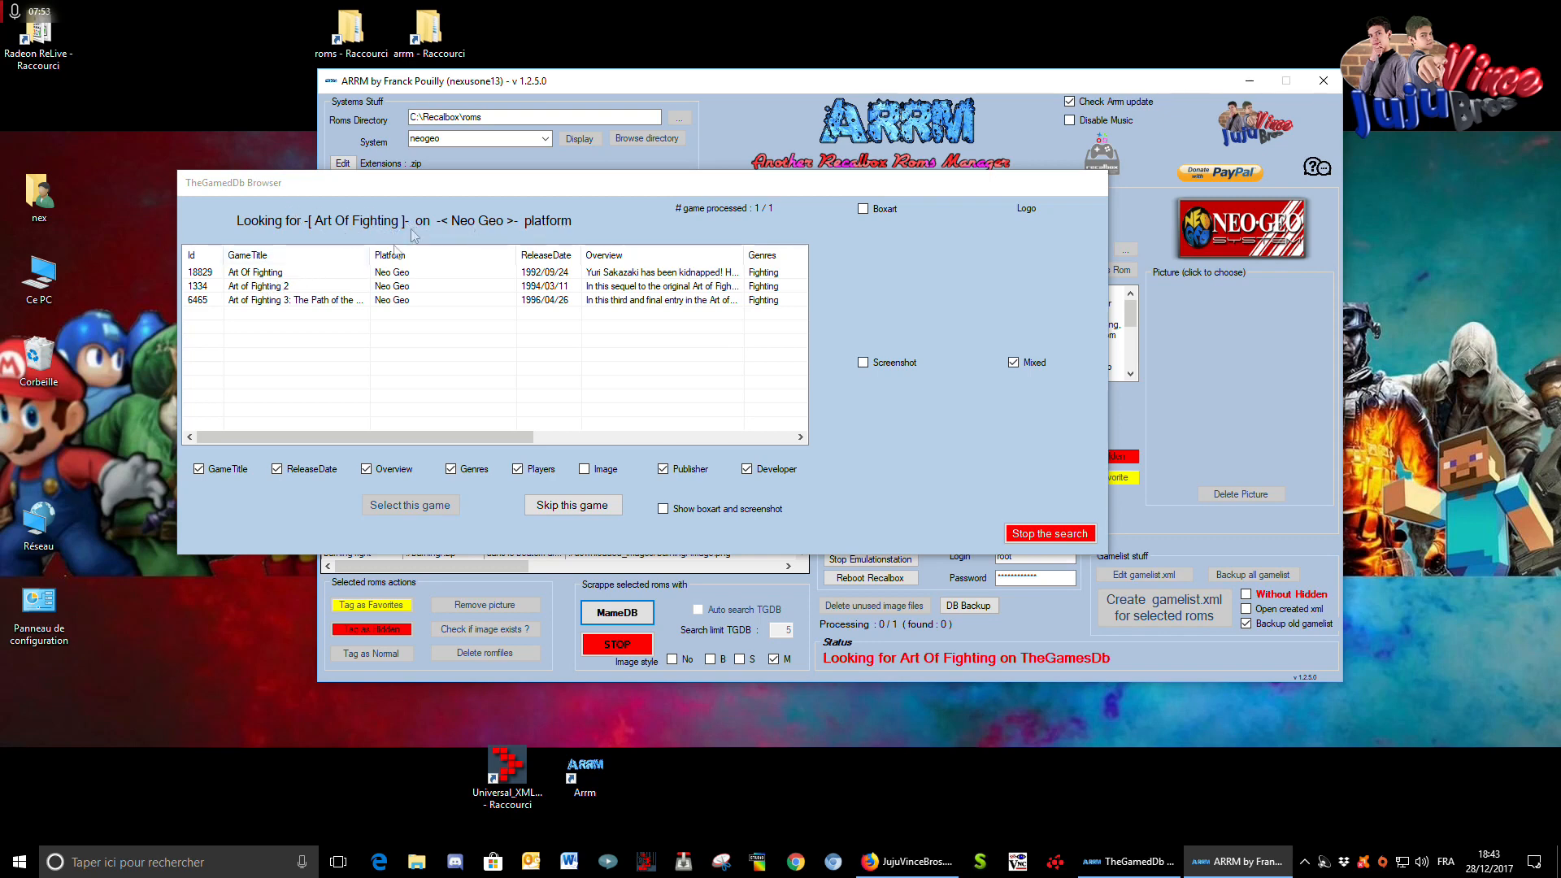
{"action": "left_click", "coordinate": [254, 274]}
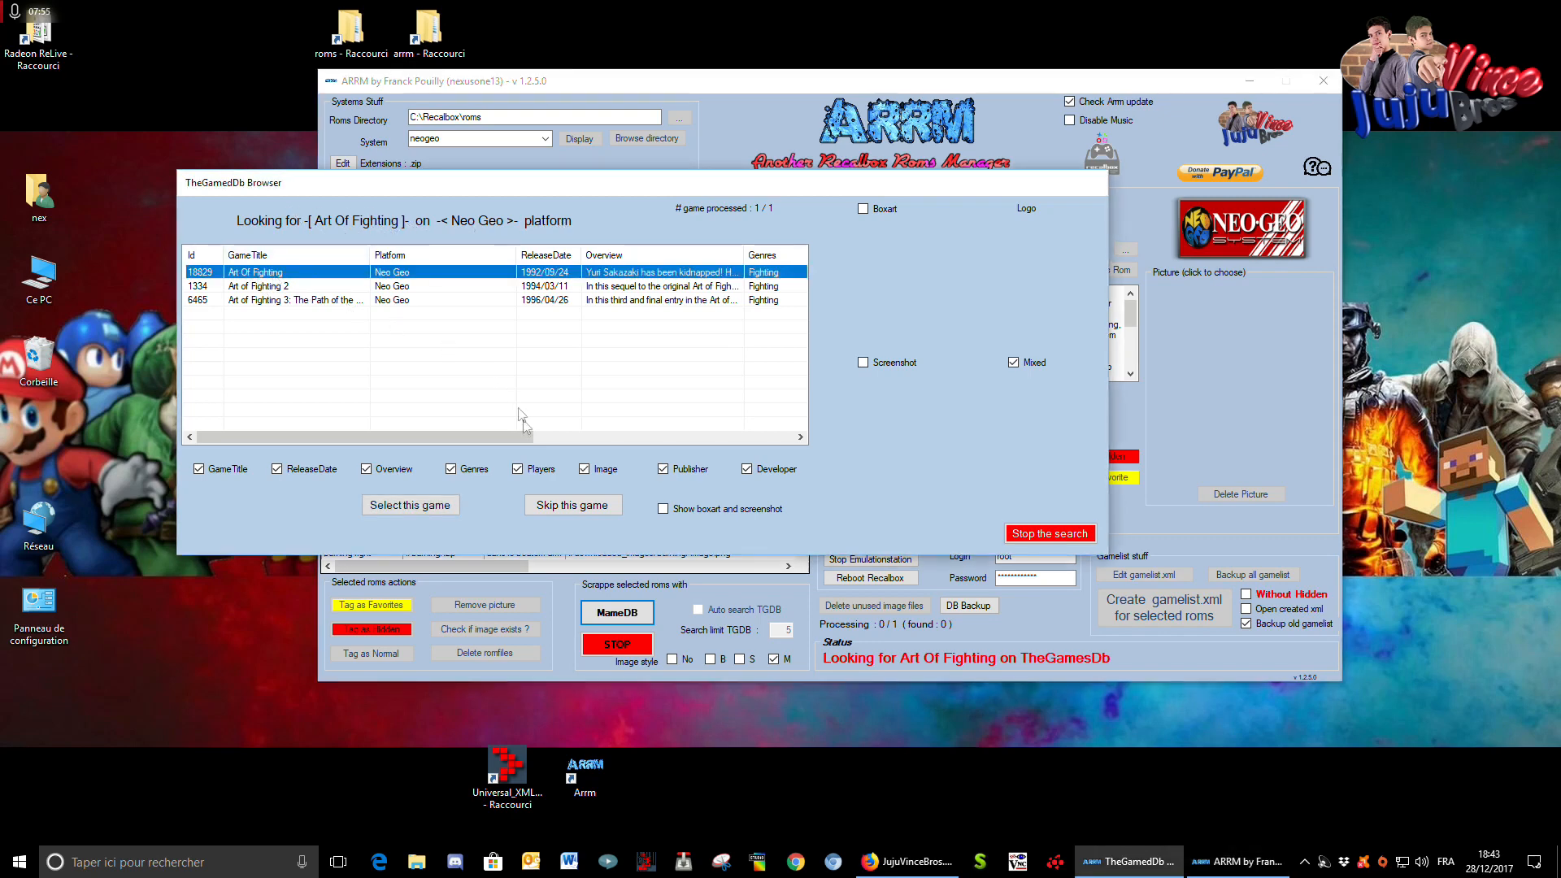
{"action": "left_click", "coordinate": [687, 512]}
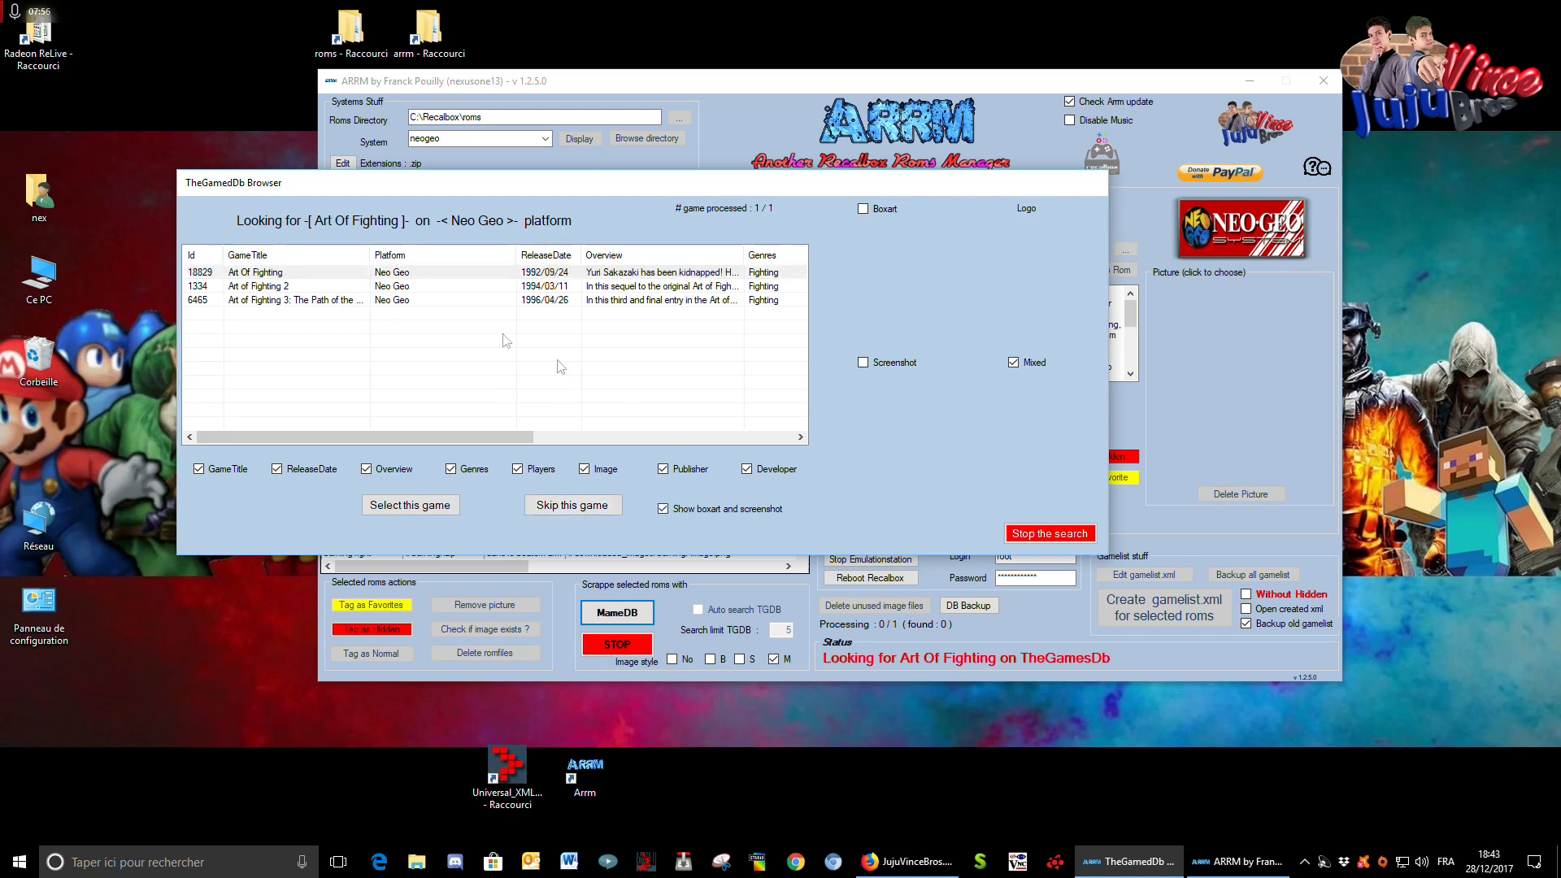
{"action": "double_click", "coordinate": [273, 273]}
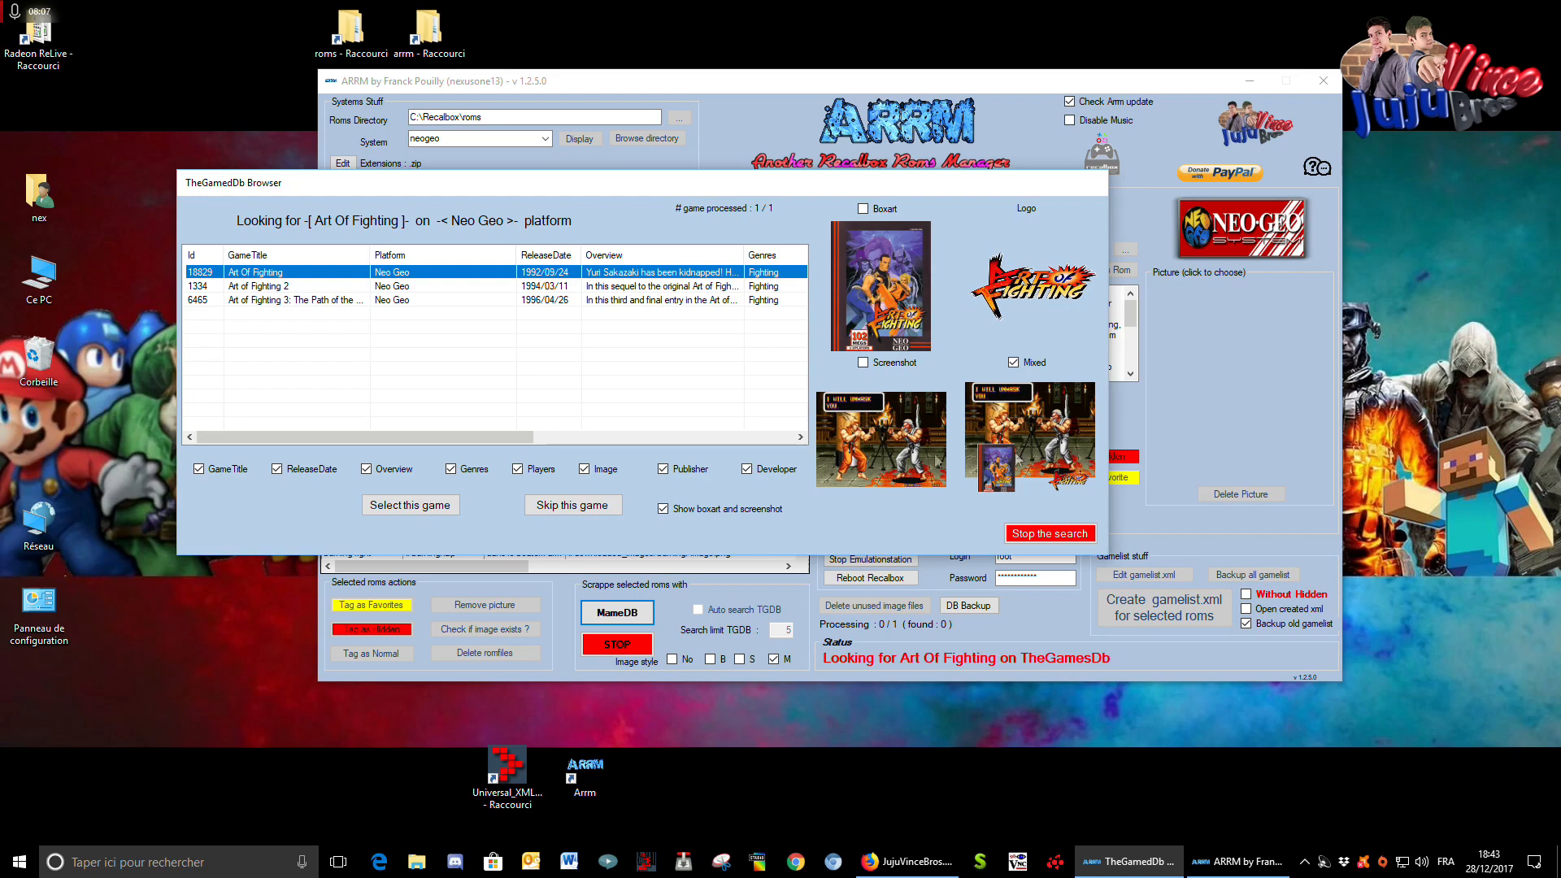
- Apply the Art Of Fighting result with its mixed picture and compare the updated entry with Andro Dunos
{"action": "left_click", "coordinate": [433, 505]}
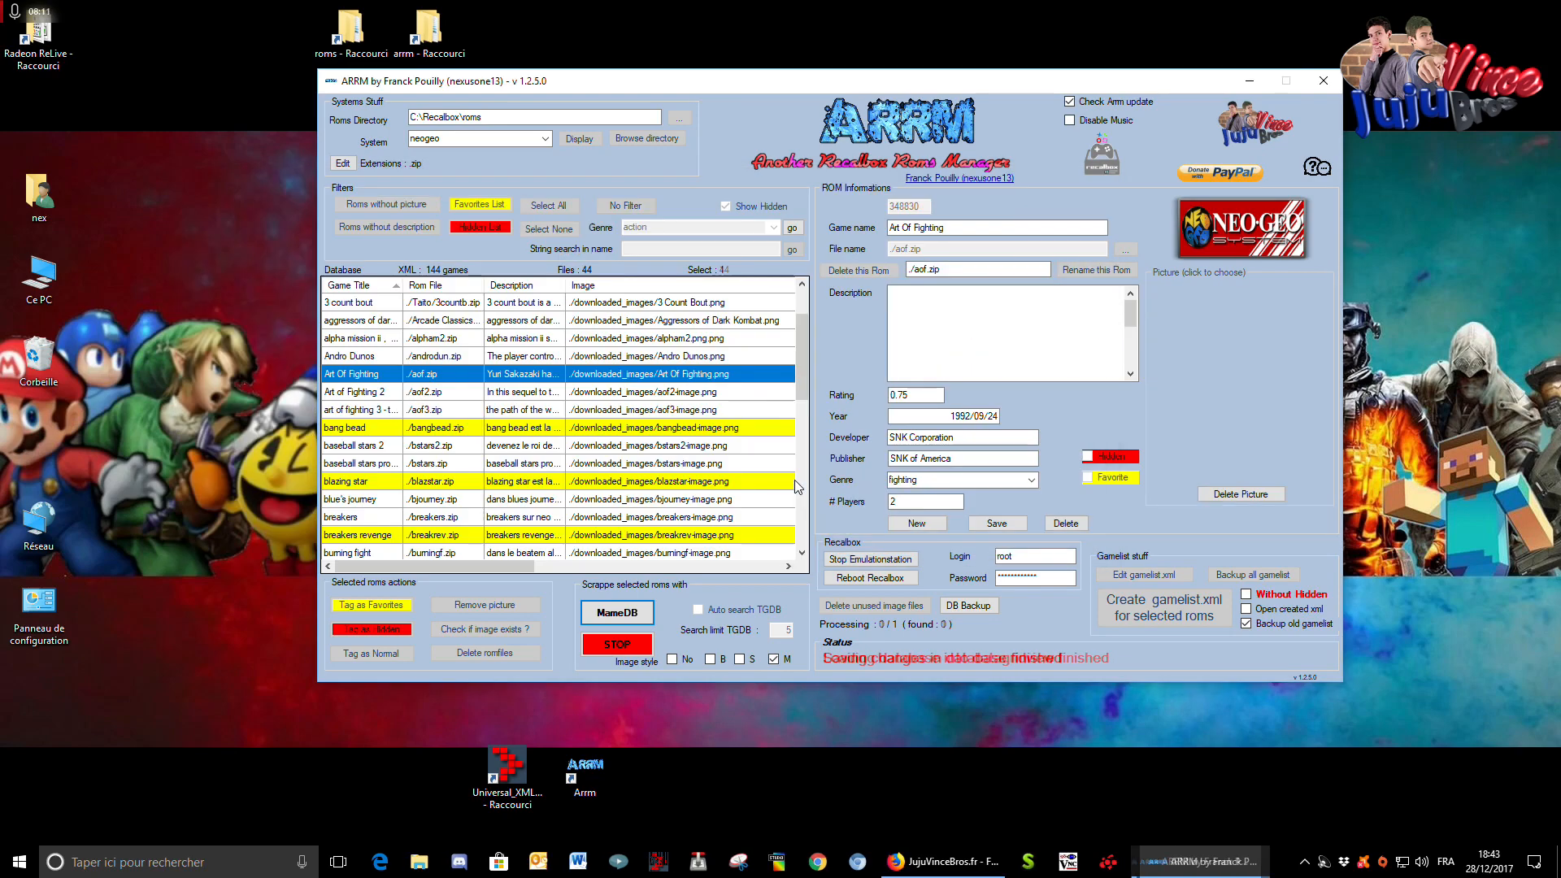
{"action": "scroll", "coordinate": [715, 419], "scroll_direction": "up", "scroll_amount": 2}
{"action": "left_click", "coordinate": [679, 376]}
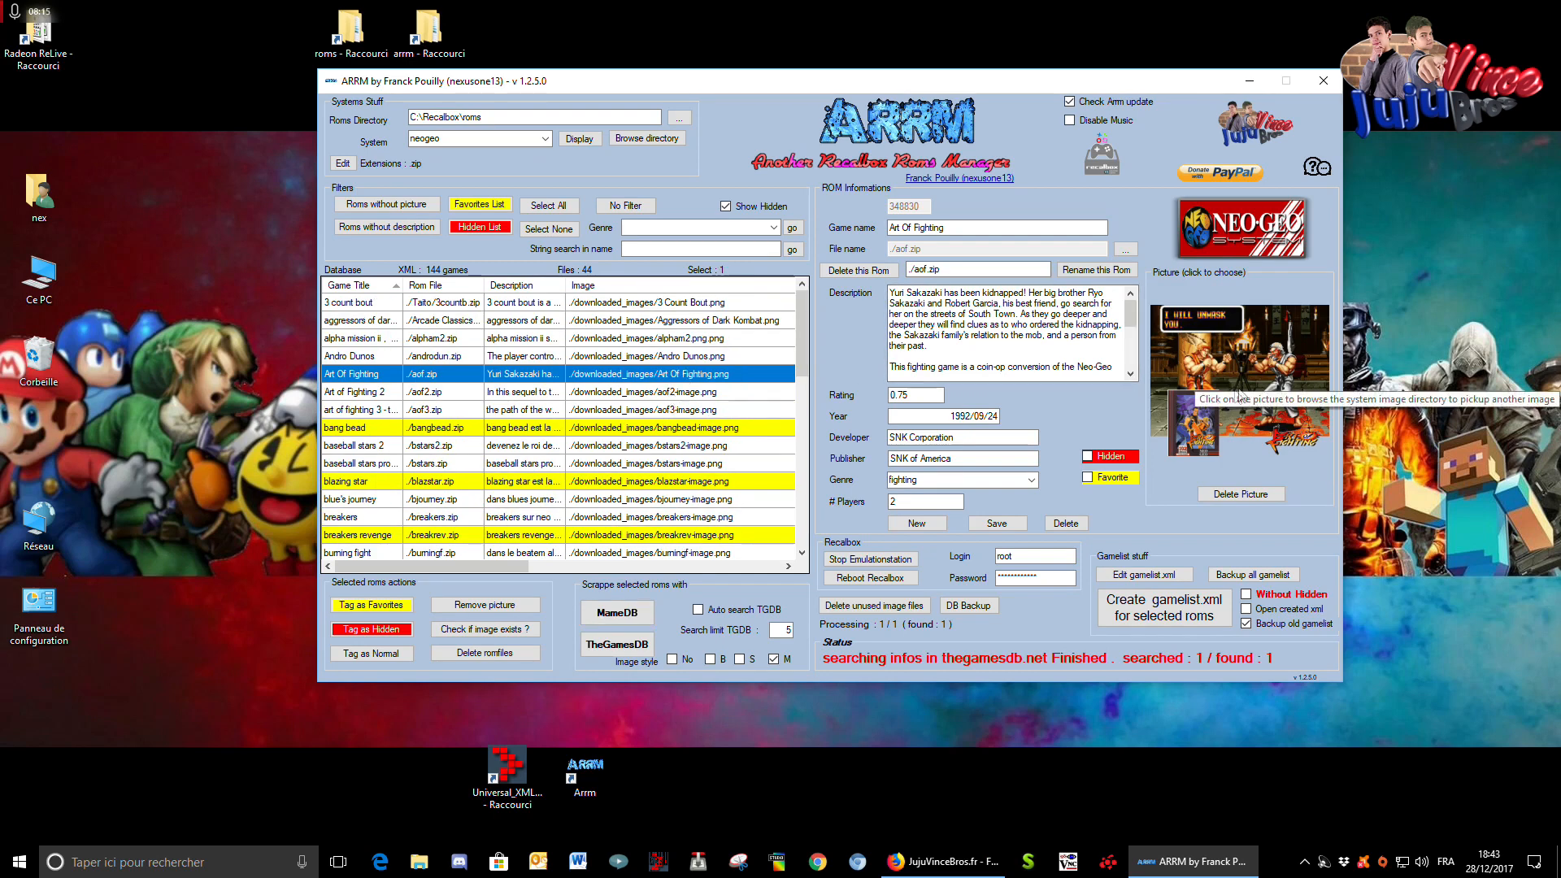
{"action": "left_click", "coordinate": [633, 358]}
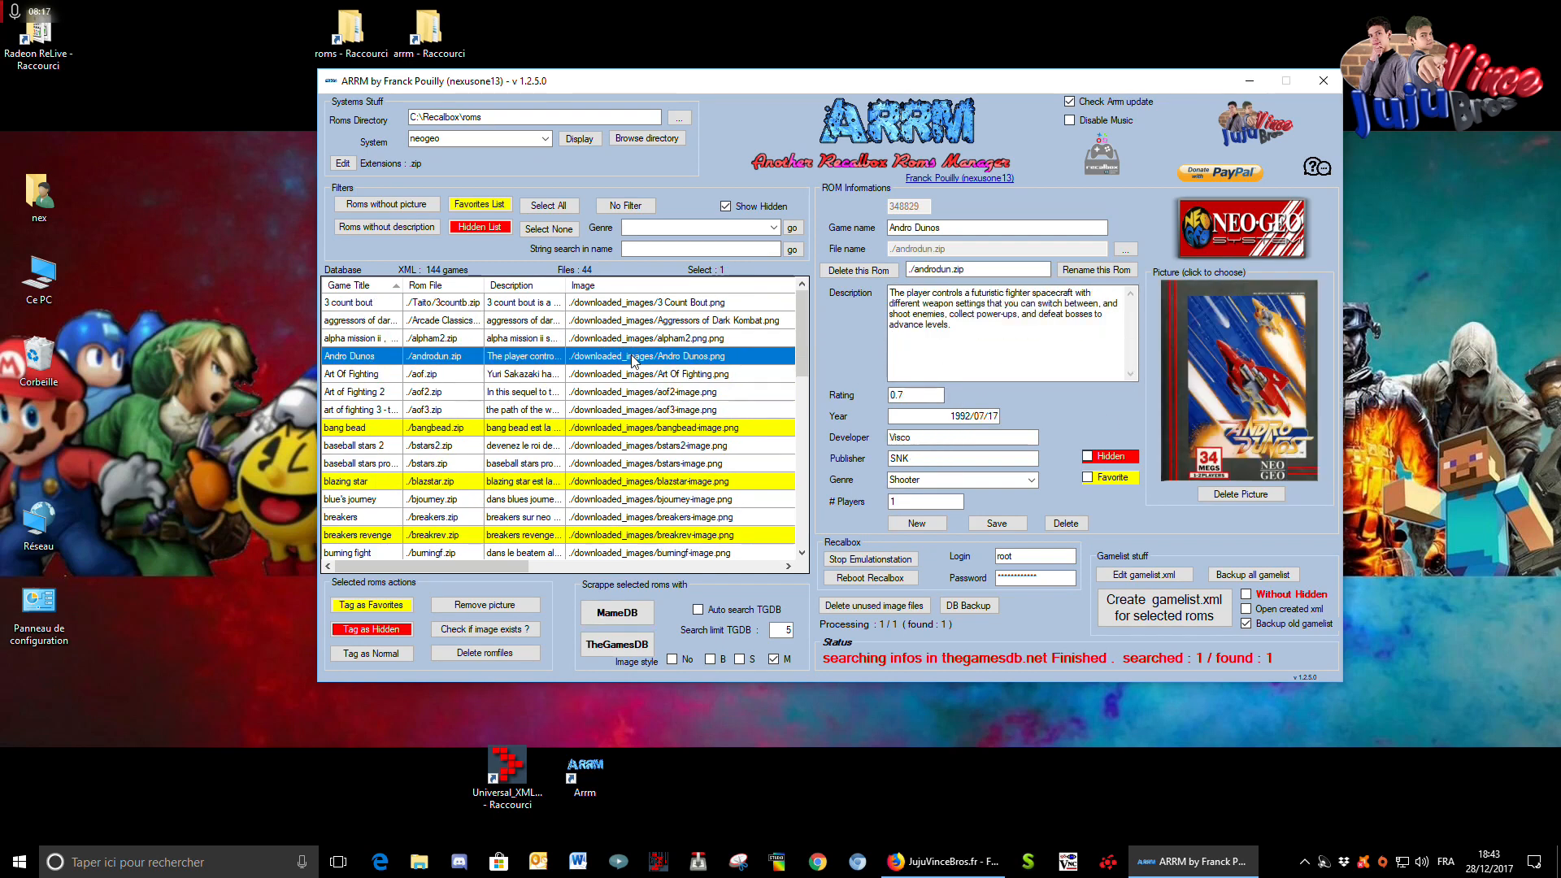
{"action": "left_click", "coordinate": [657, 379]}
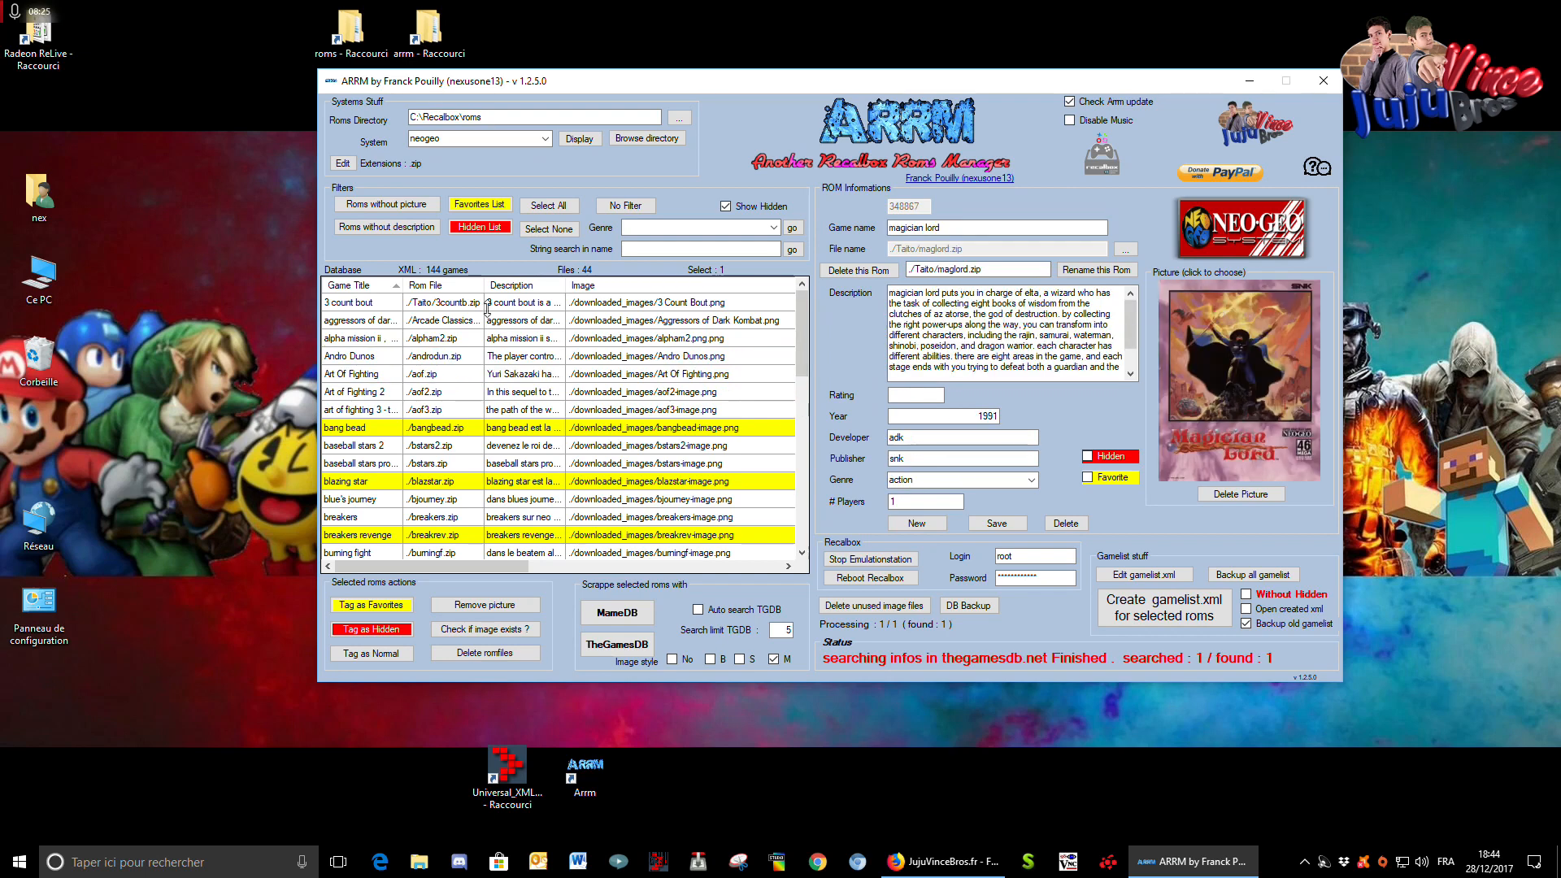
- Widen the Rom File column and sort the game list by rom file
{"action": "left_click_drag", "start_coordinate": [485, 285], "coordinate": [535, 285]}
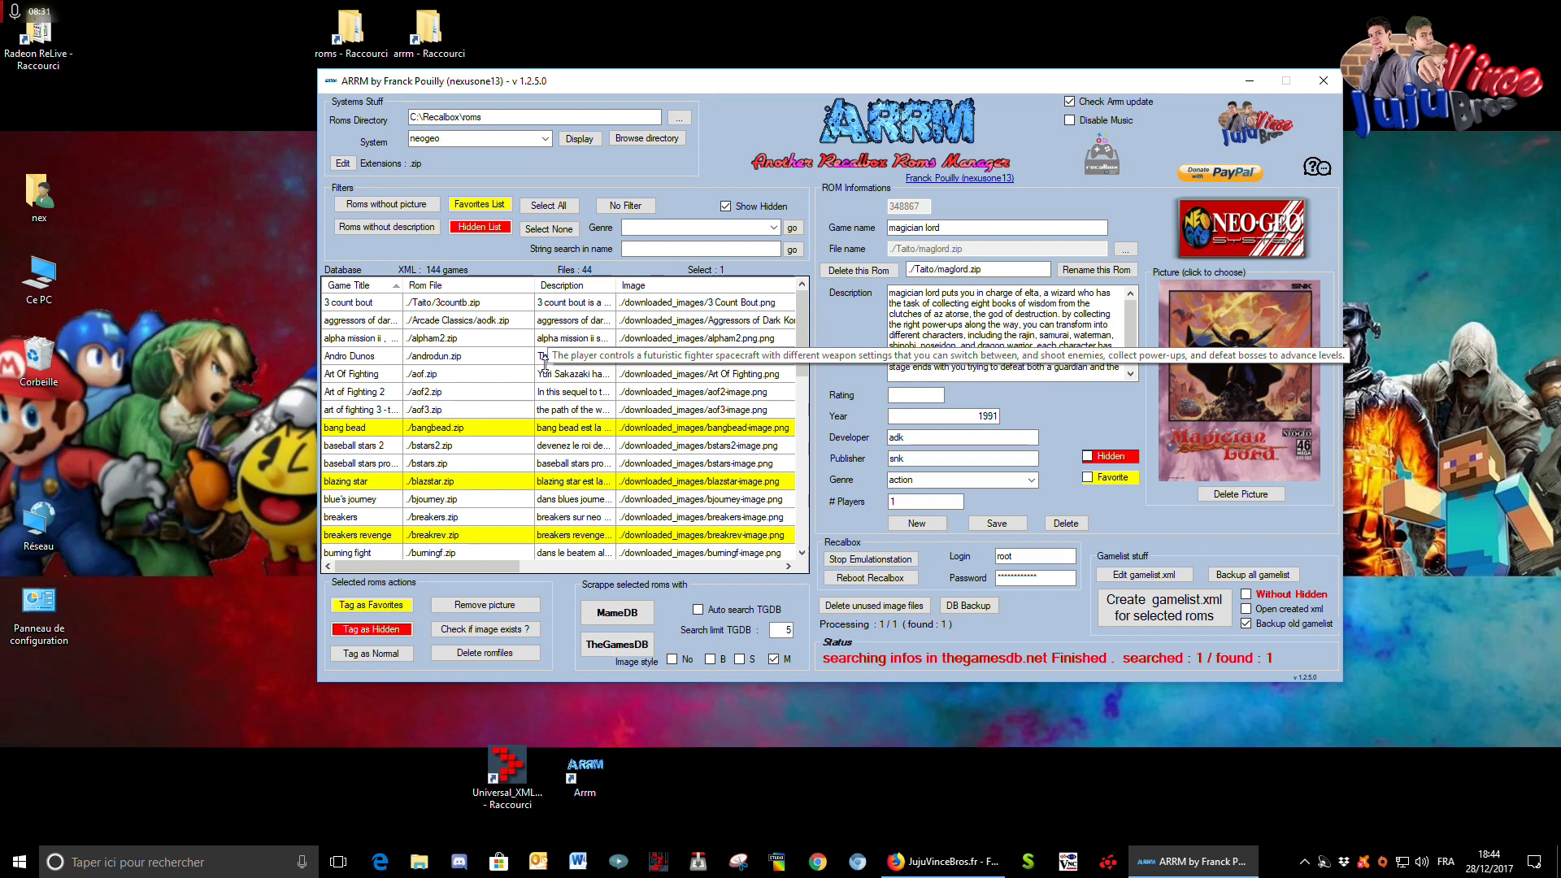
{"action": "left_click", "coordinate": [443, 286]}
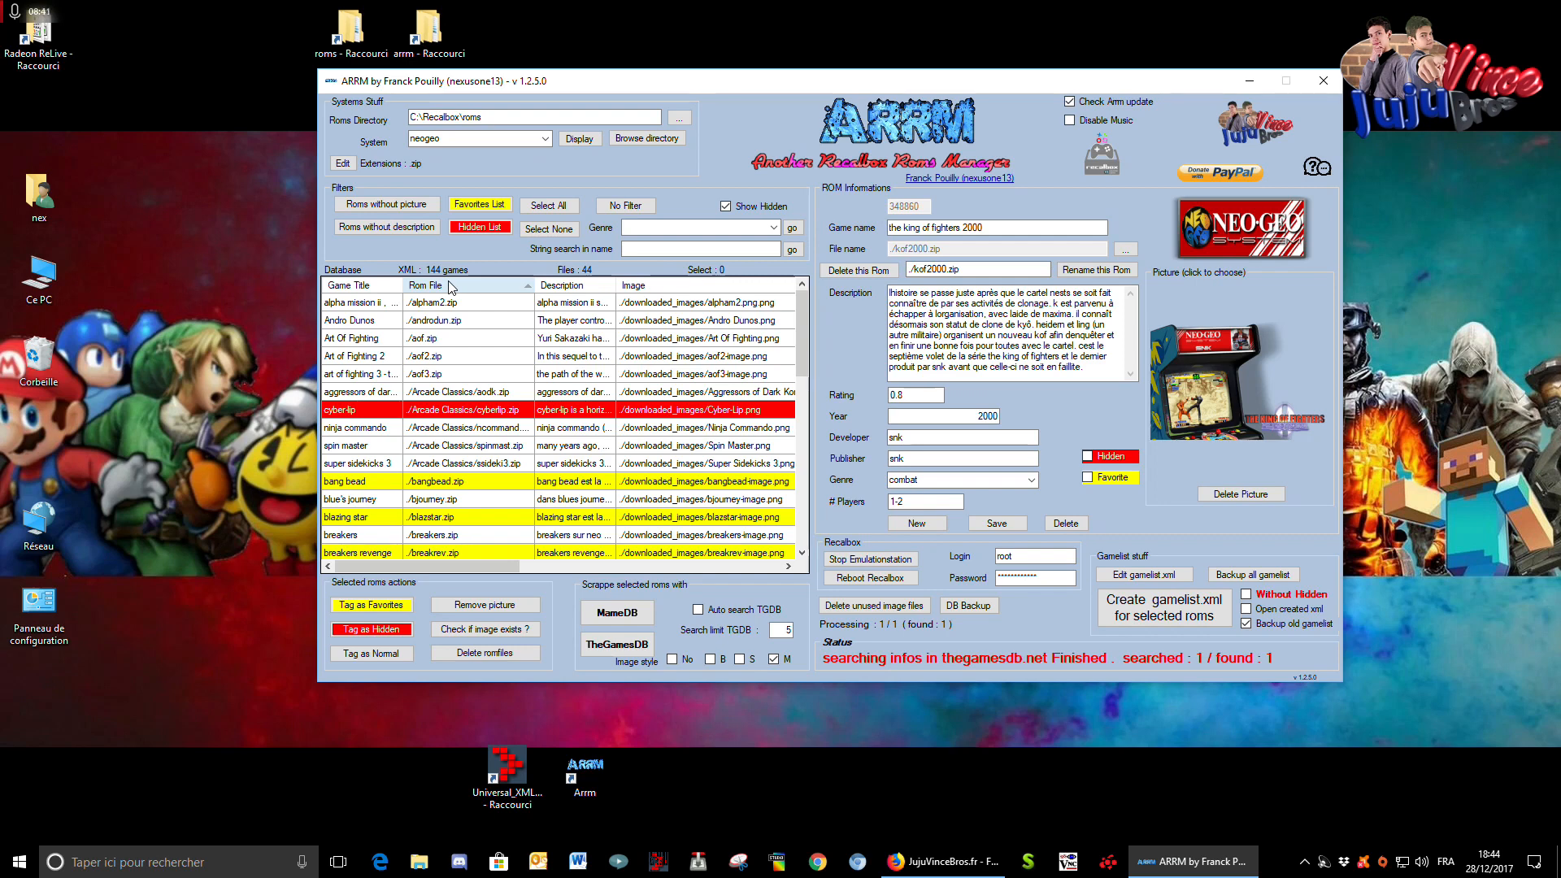
- Examine the roms listed under the Arcade Classics subfolder, from aggressors of dark kombat to super sidekicks 3
{"action": "left_click", "coordinate": [478, 394]}
{"action": "left_click", "coordinate": [490, 468]}
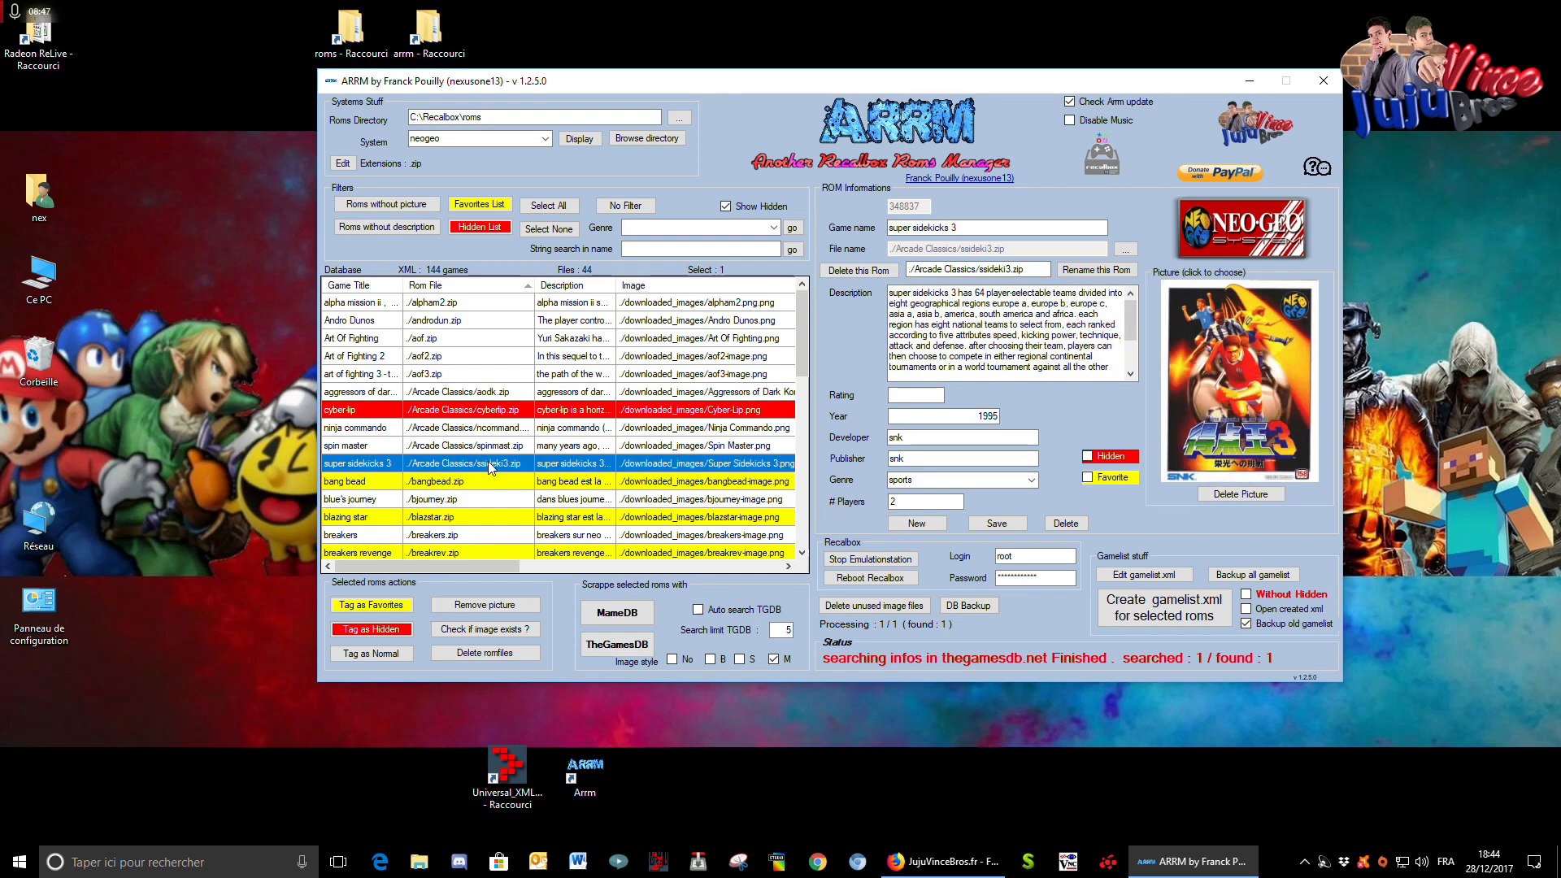
{"action": "left_click", "coordinate": [490, 447], "text": "shift"}
{"action": "left_click", "coordinate": [473, 394]}
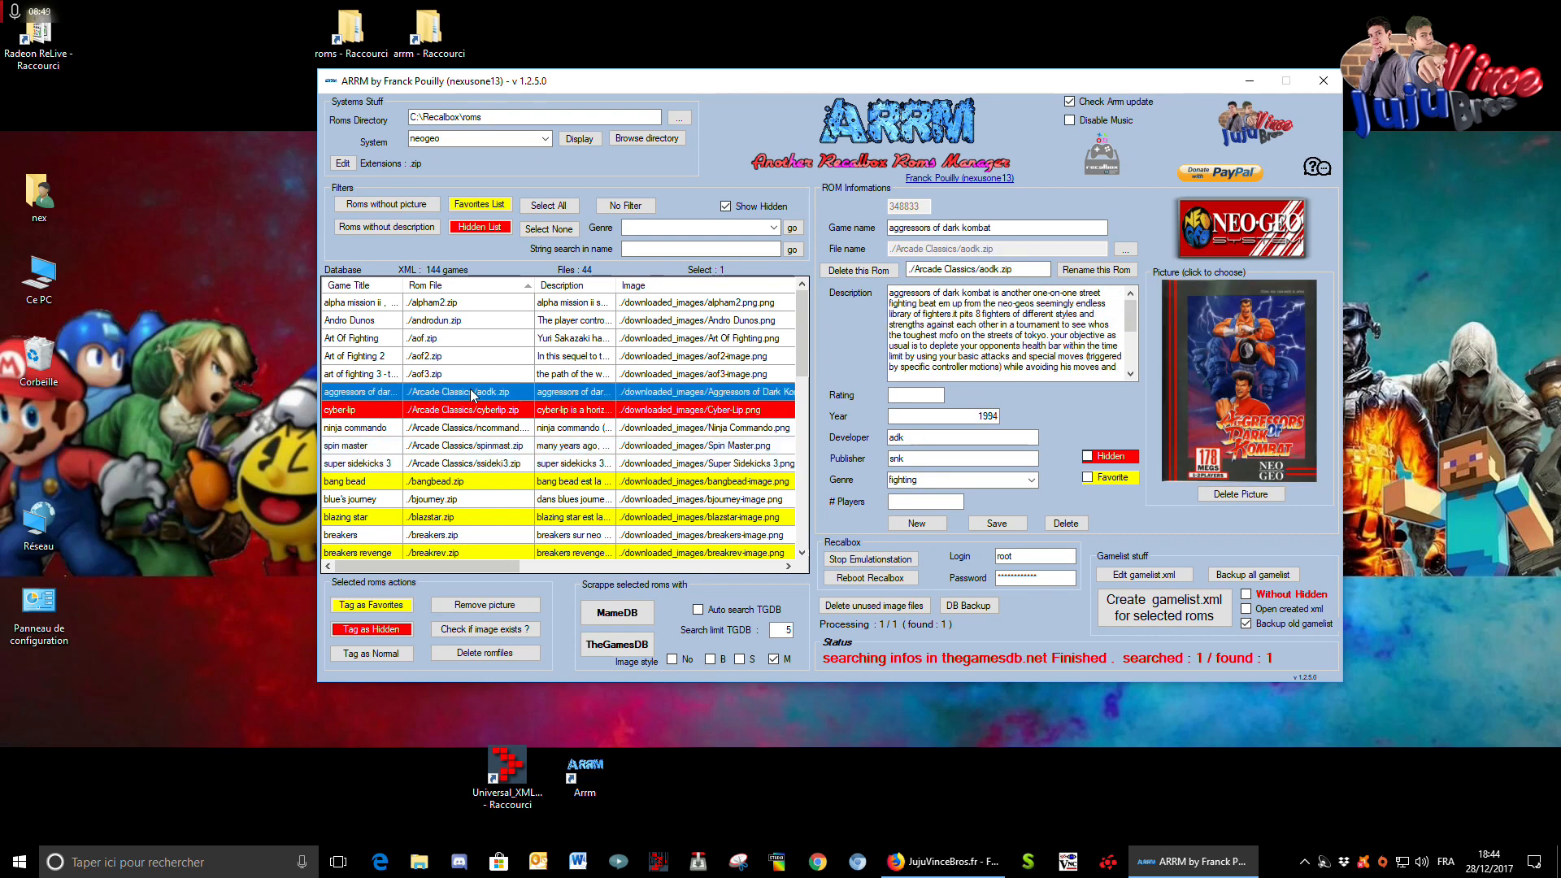
{"action": "left_click", "coordinate": [476, 410], "text": "shift"}
{"action": "left_click", "coordinate": [476, 394]}
{"action": "left_click_drag", "start_coordinate": [478, 396], "coordinate": [492, 463]}
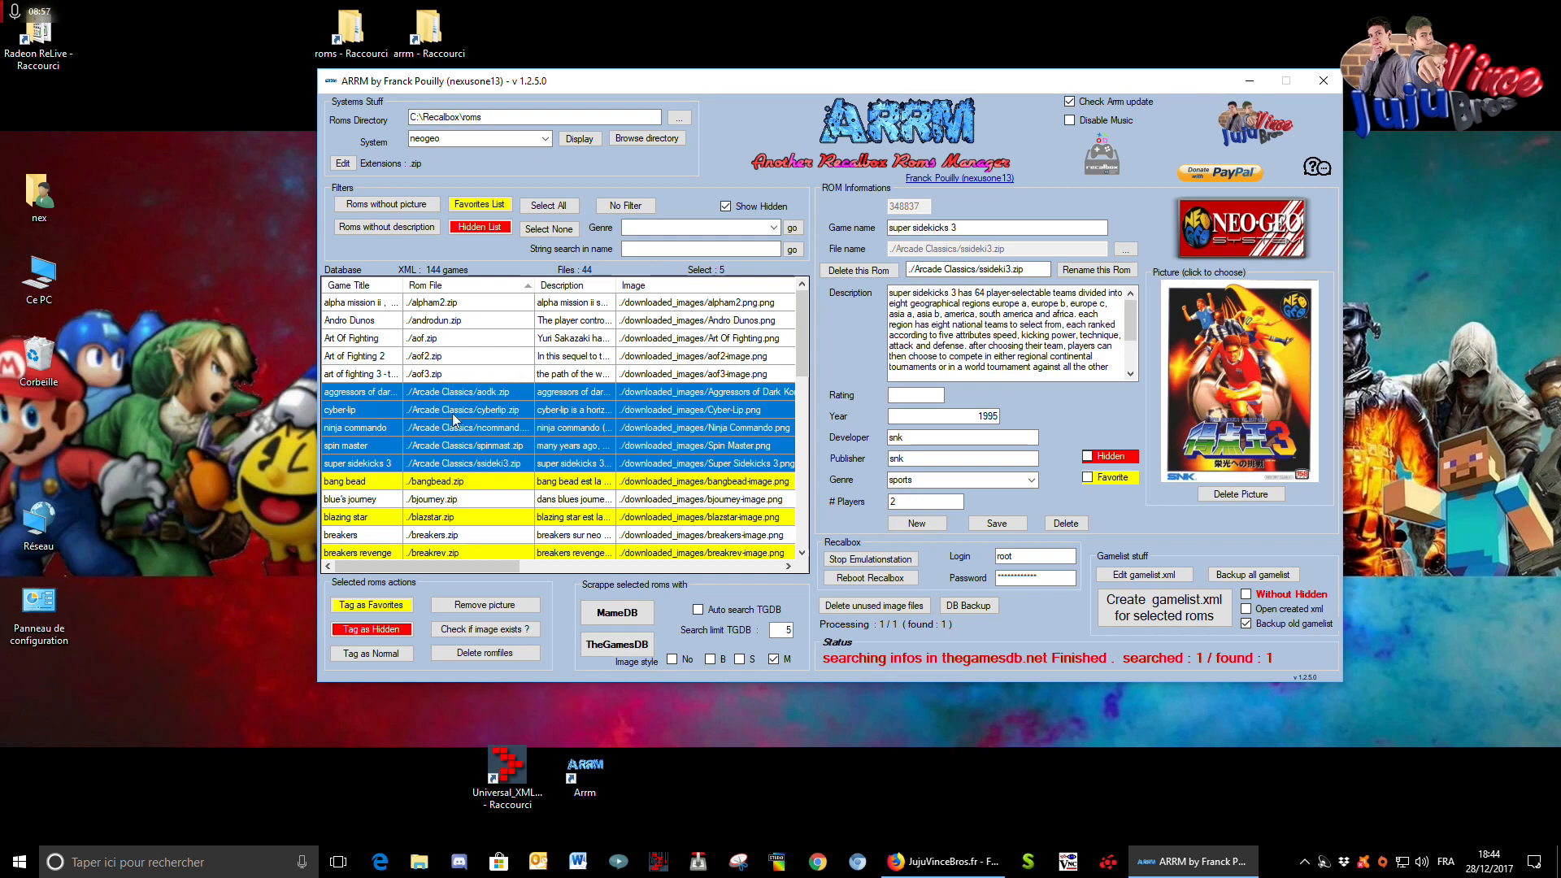
{"action": "left_click", "coordinate": [485, 396]}
{"action": "left_click", "coordinate": [494, 428]}
{"action": "left_click", "coordinate": [500, 464]}
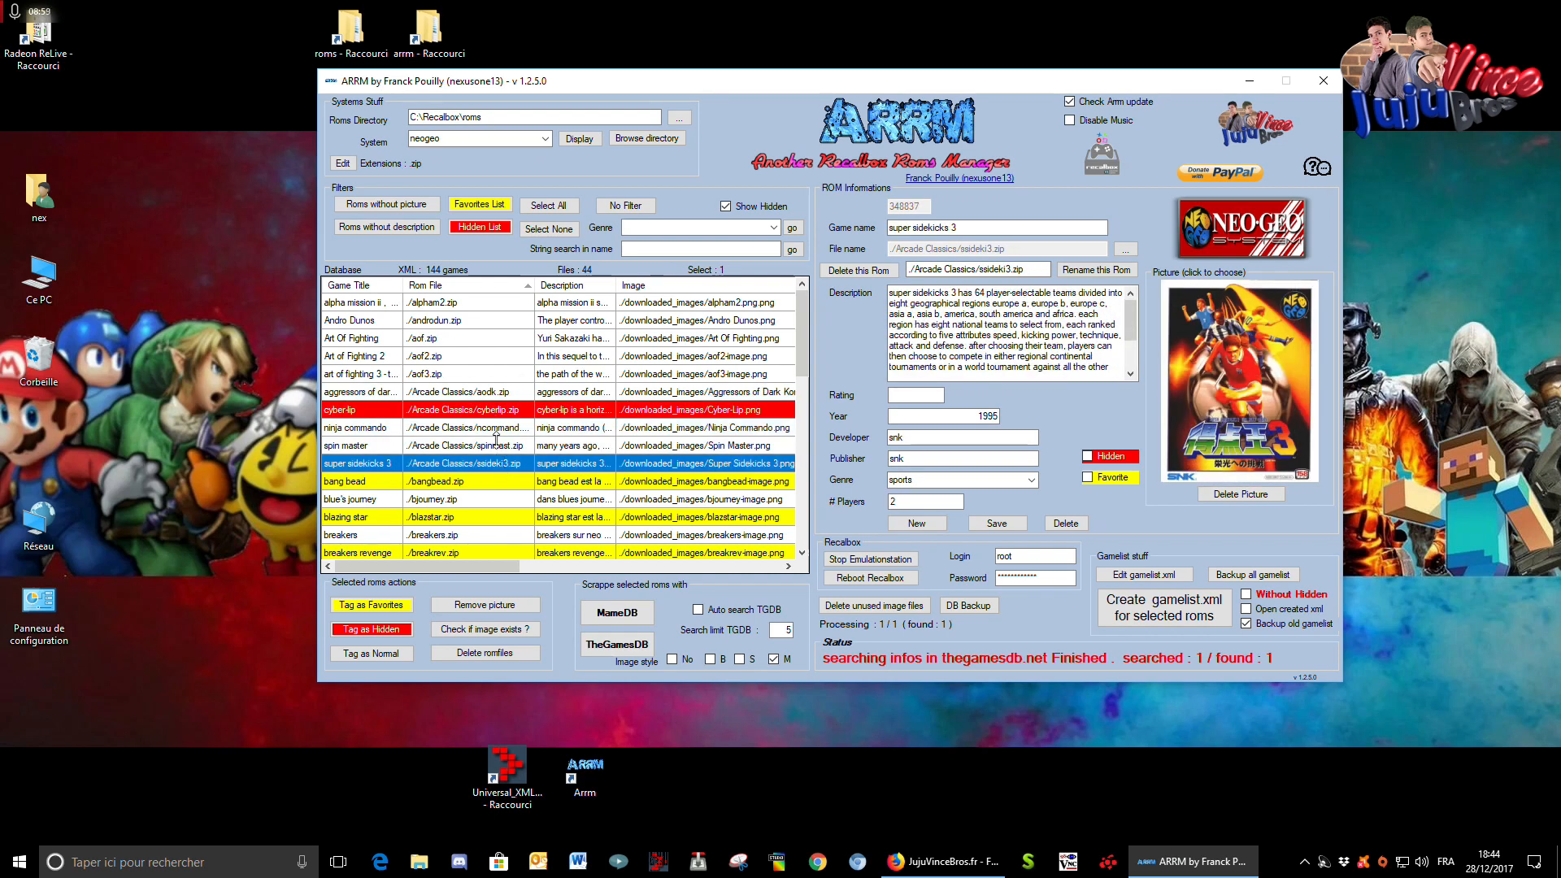
{"action": "left_click", "coordinate": [511, 393]}
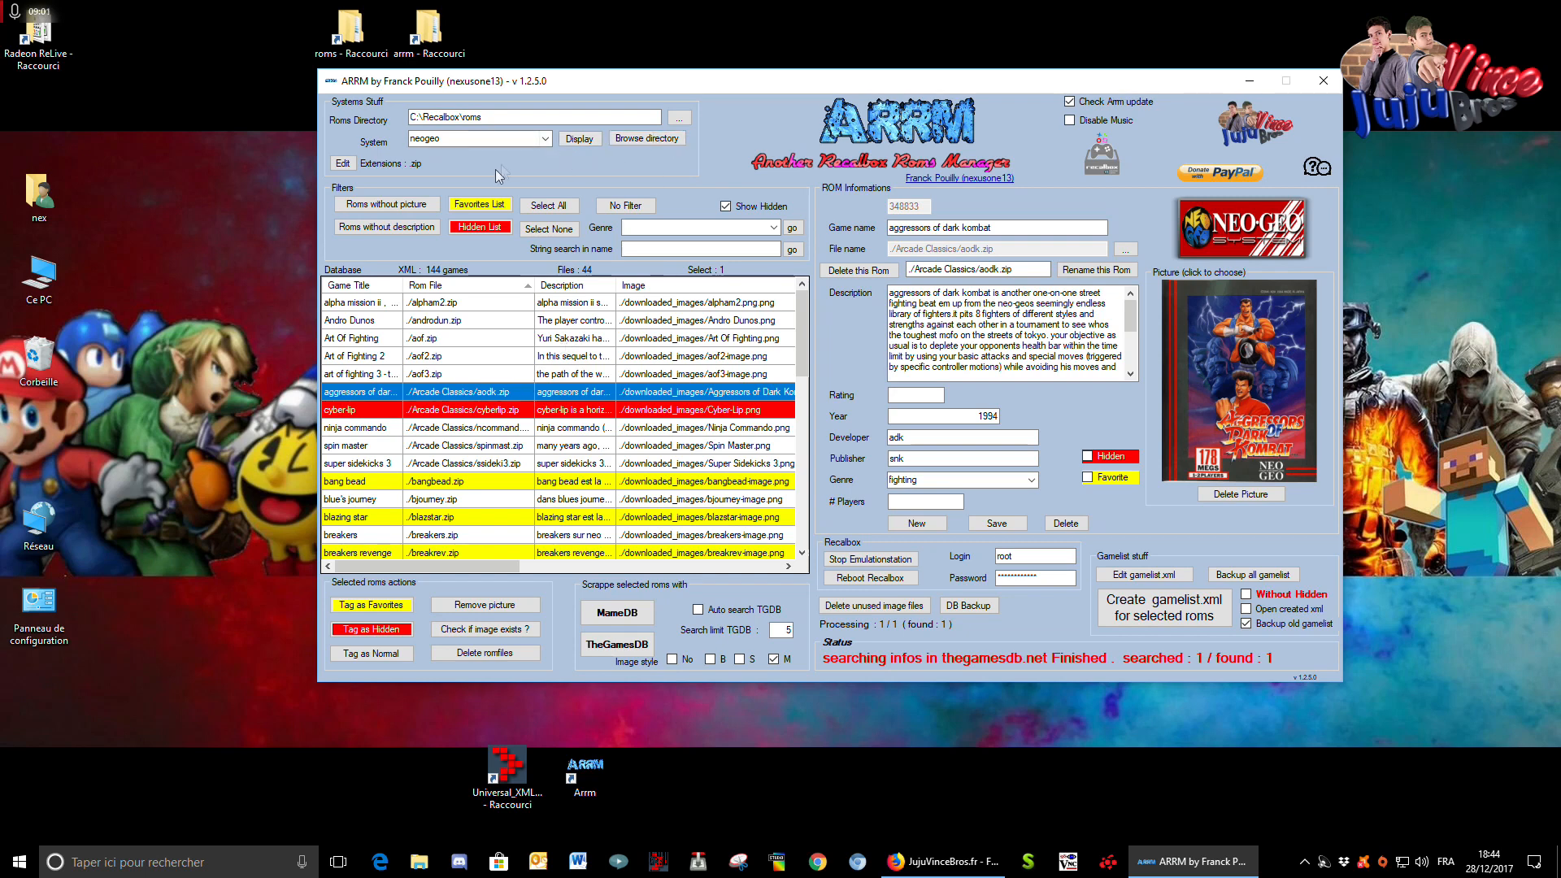
- Open the neogeo system's rom directory in File Explorer and look through its files and subfolders
{"action": "left_click", "coordinate": [646, 140]}
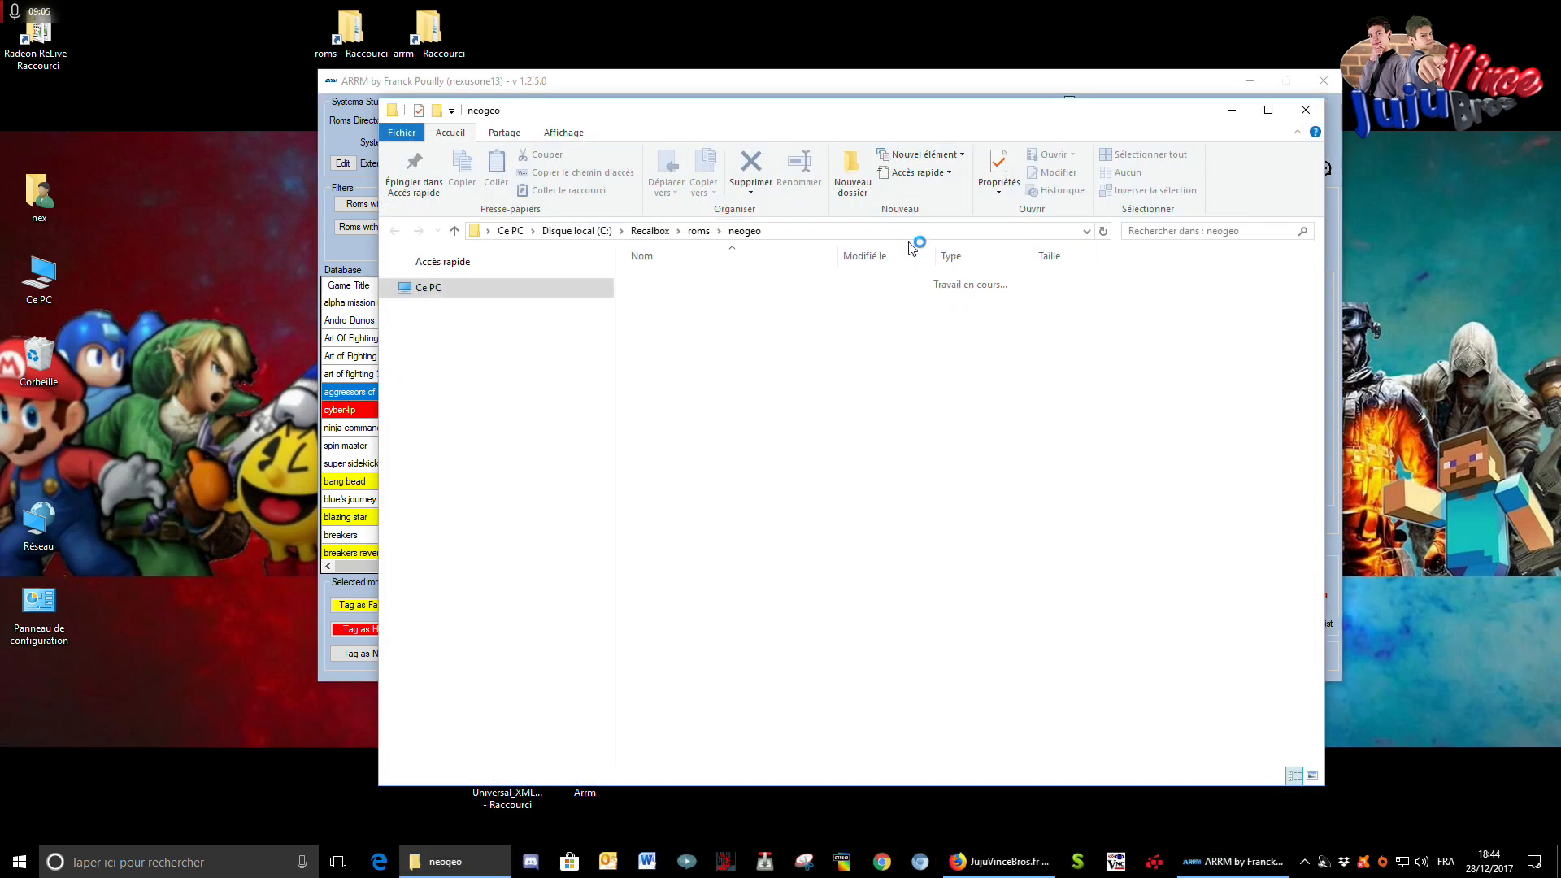
{"action": "scroll", "coordinate": [819, 592], "scroll_direction": "down", "scroll_amount": 10}
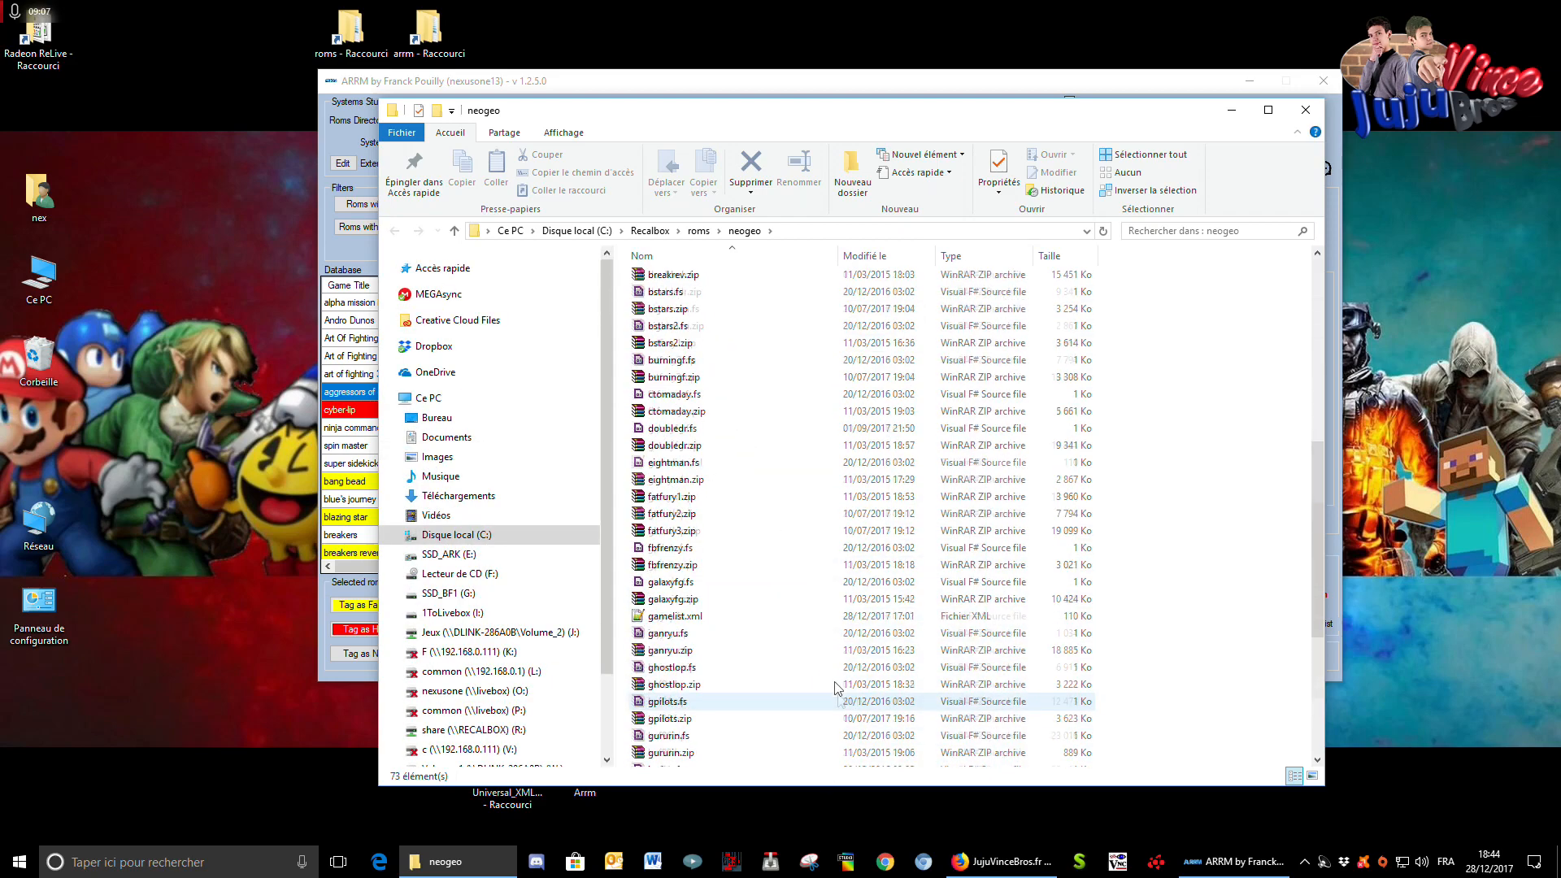
{"action": "scroll", "coordinate": [833, 691], "scroll_direction": "up", "scroll_amount": 10}
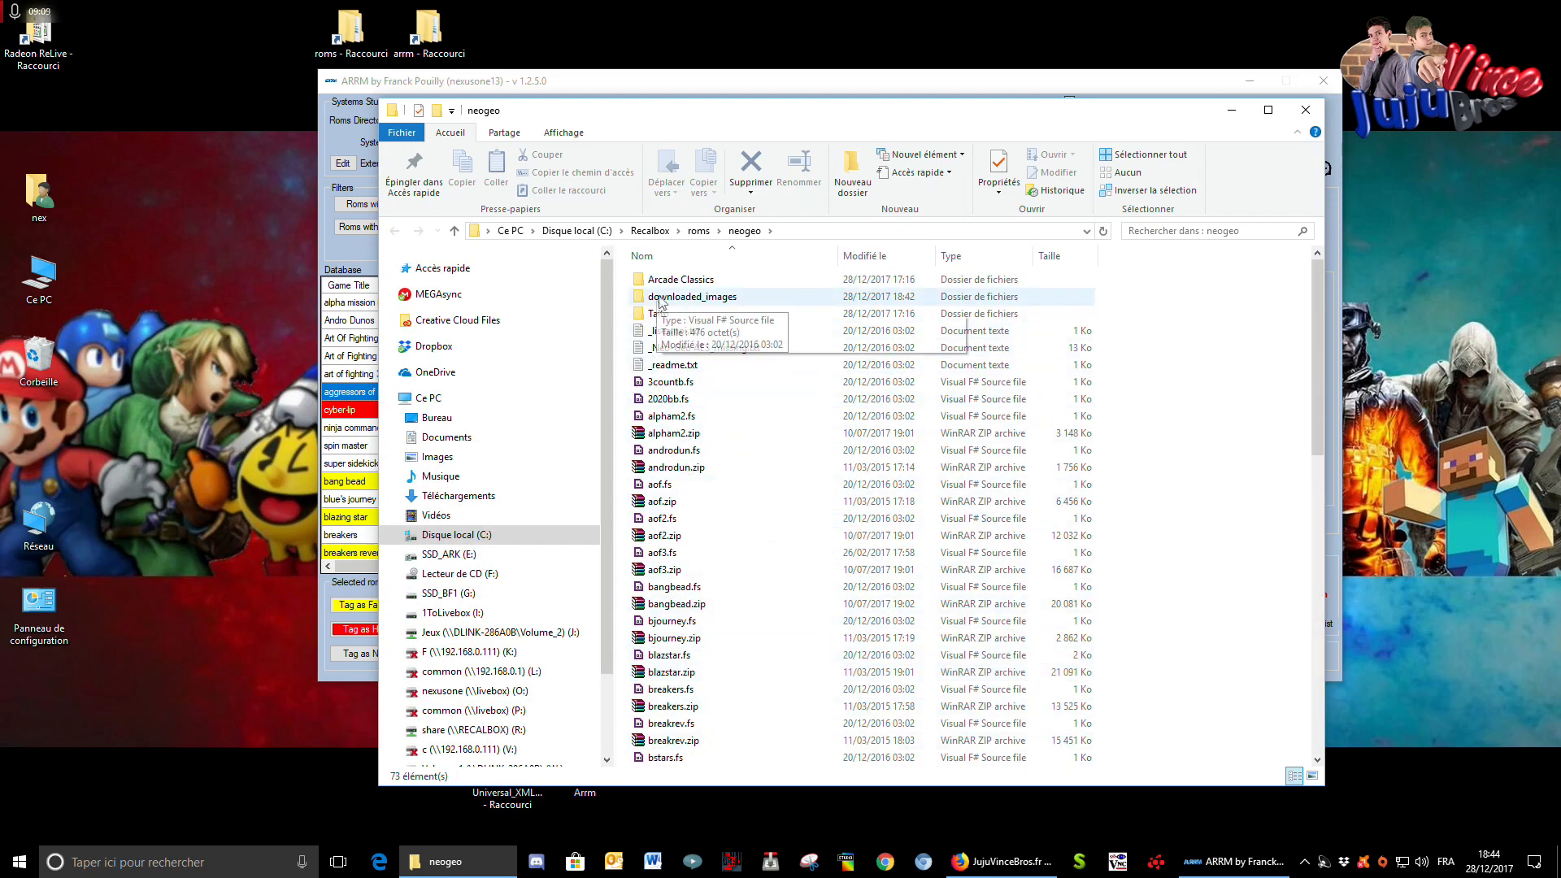
- Look through the roms in the Arcade Classics and Taito subfolders, and close the neogeo folder window
{"action": "left_click", "coordinate": [682, 281]}
{"action": "key", "text": "Return"}
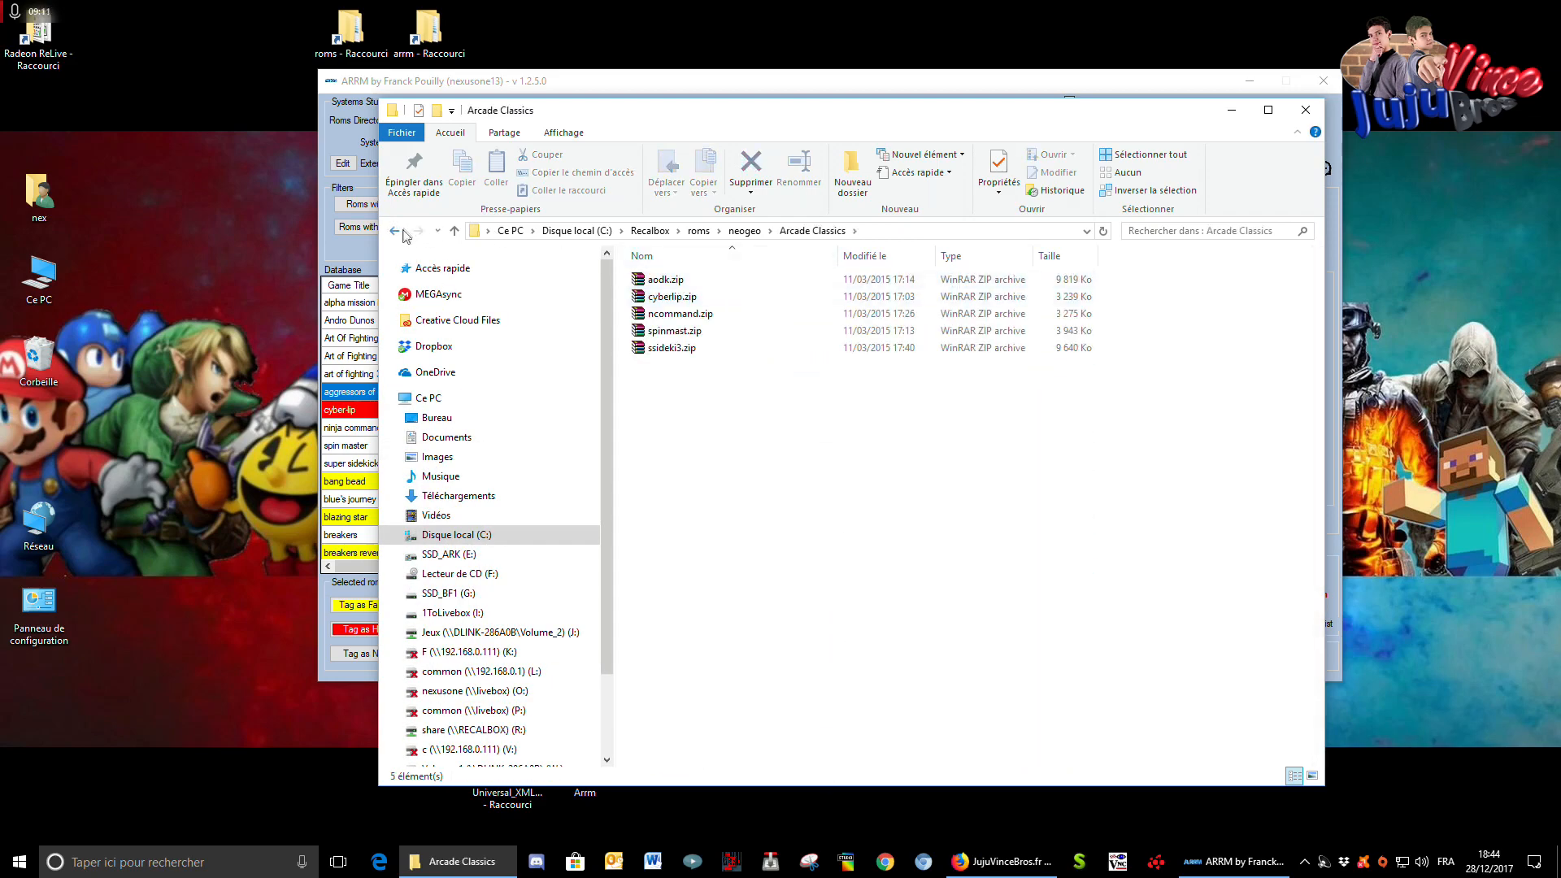
{"action": "key", "text": "alt+Left"}
{"action": "double_click", "coordinate": [673, 315]}
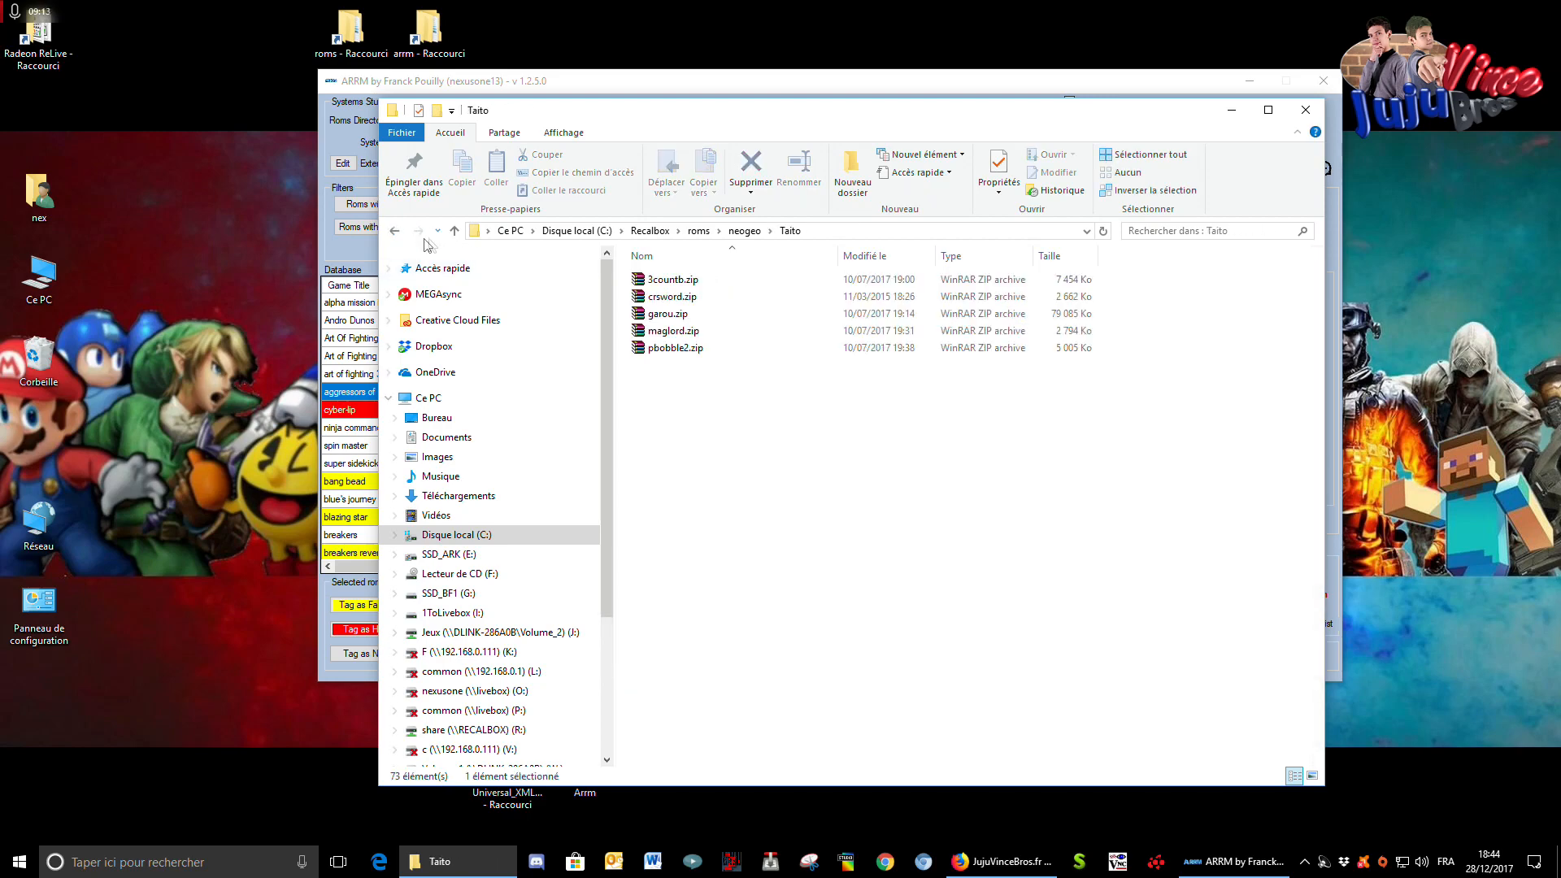
{"action": "left_click", "coordinate": [394, 233]}
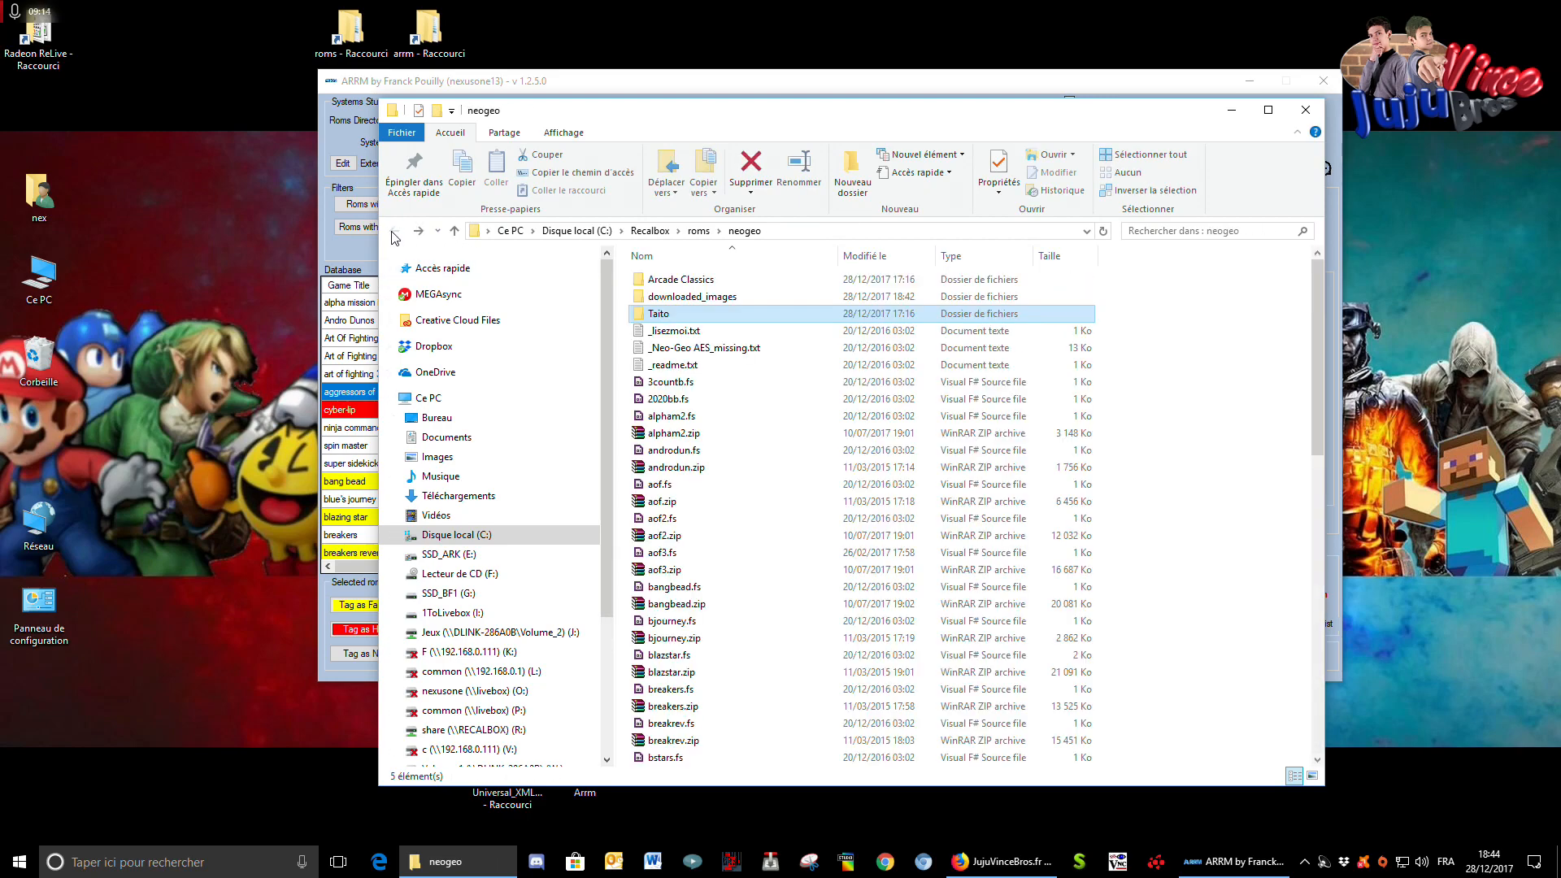
{"action": "left_click", "coordinate": [1305, 110]}
- View the magician lord entry from the Taito subfolder and the cyber-lip entry from Arcade Classics in the game list
{"action": "scroll", "coordinate": [471, 452], "scroll_direction": "down", "scroll_amount": 10}
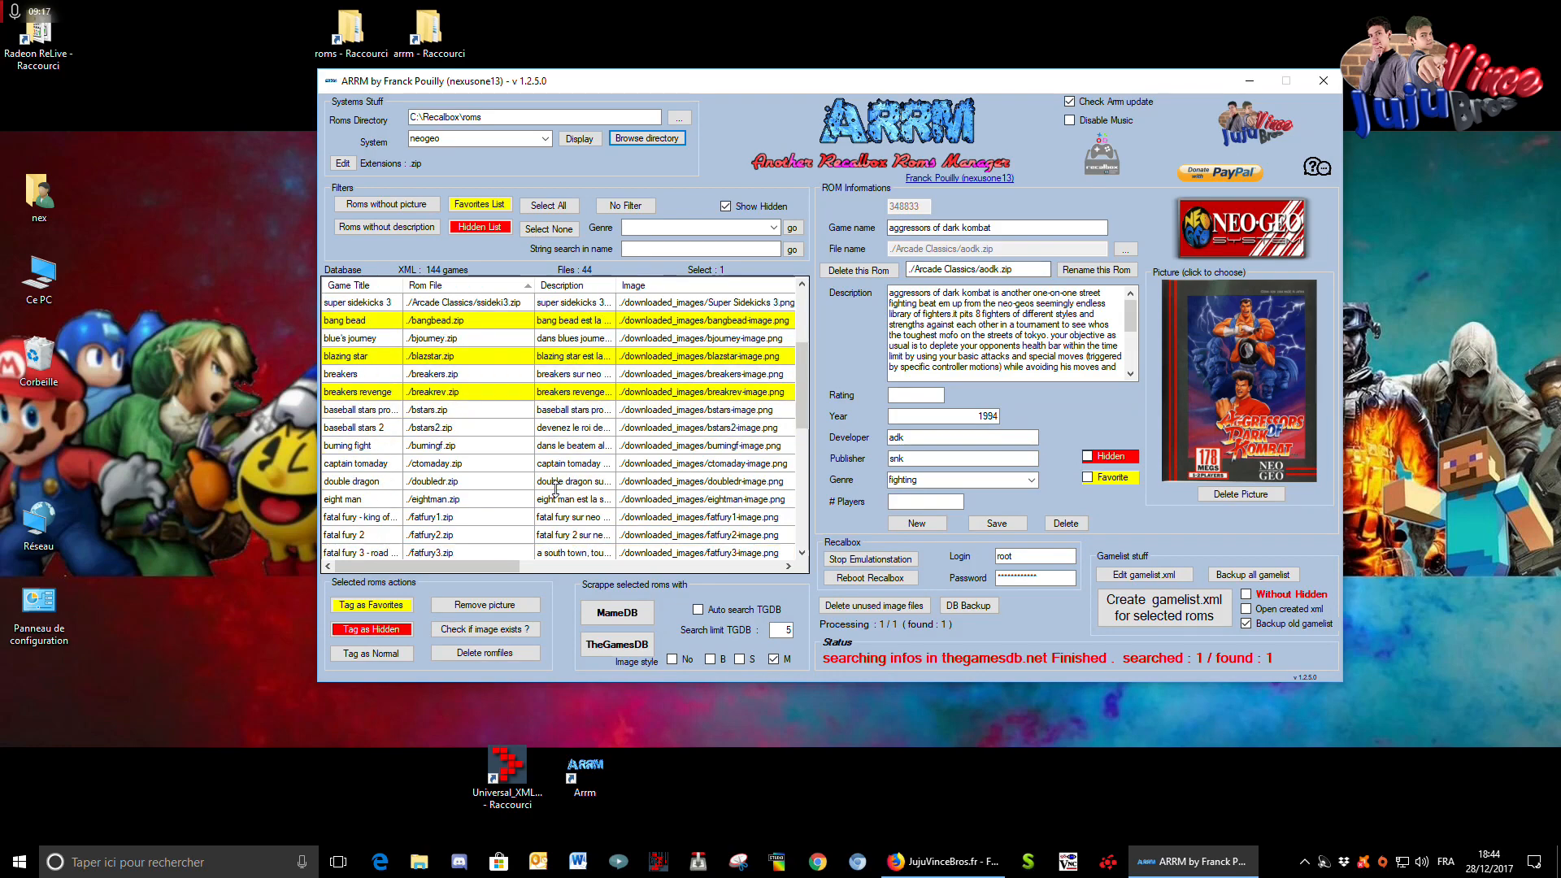
{"action": "left_click_drag", "start_coordinate": [458, 410], "coordinate": [517, 480]}
{"action": "left_click", "coordinate": [547, 469]}
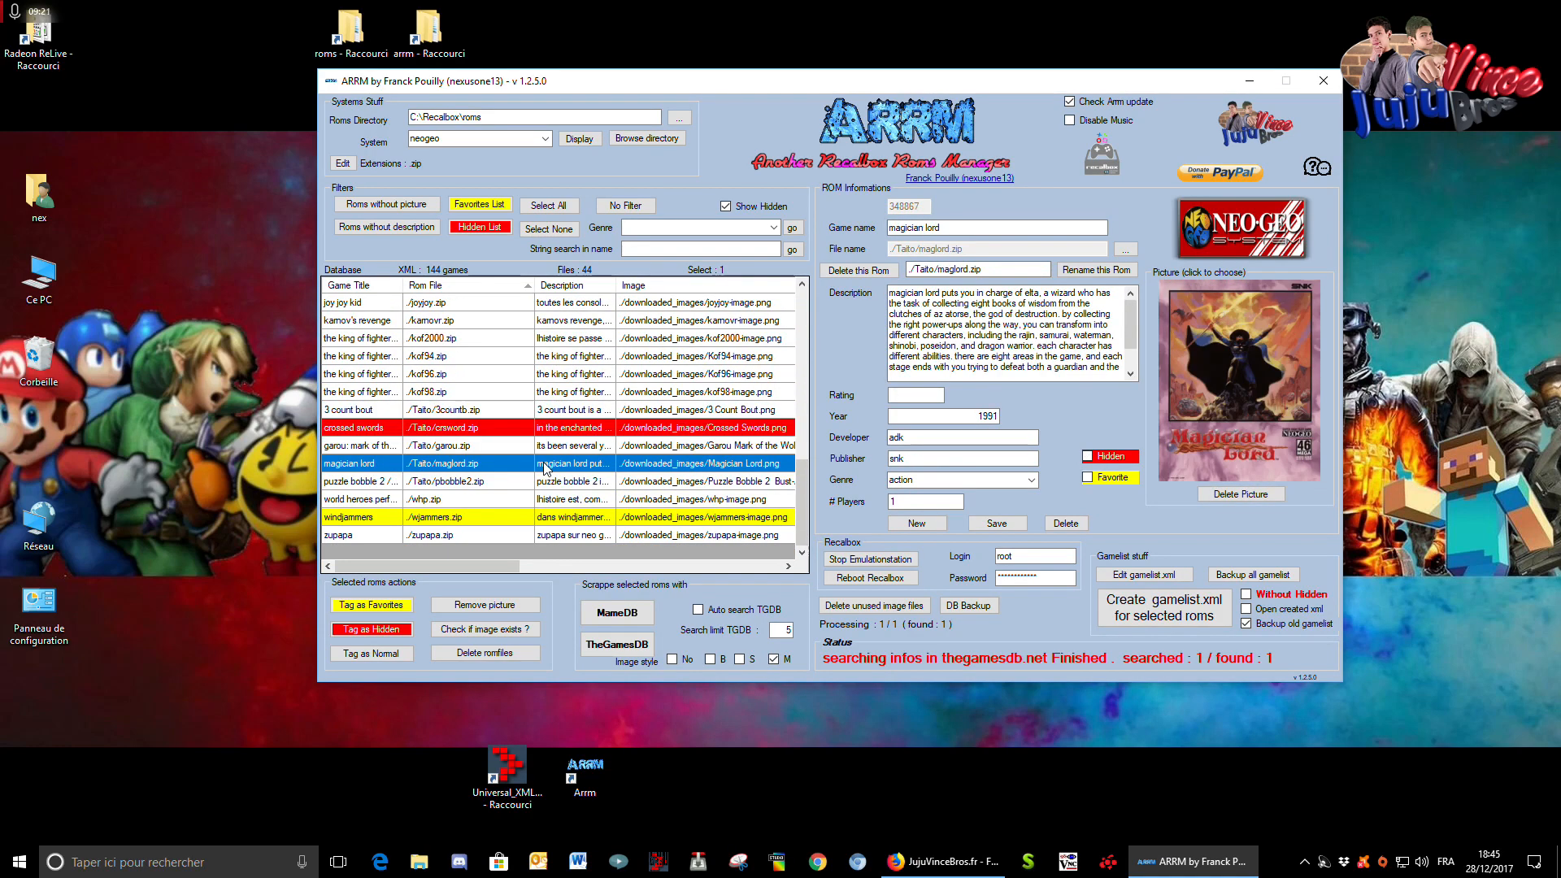
{"action": "scroll", "coordinate": [546, 469], "scroll_direction": "up", "scroll_amount": 10}
{"action": "left_click", "coordinate": [558, 411]}
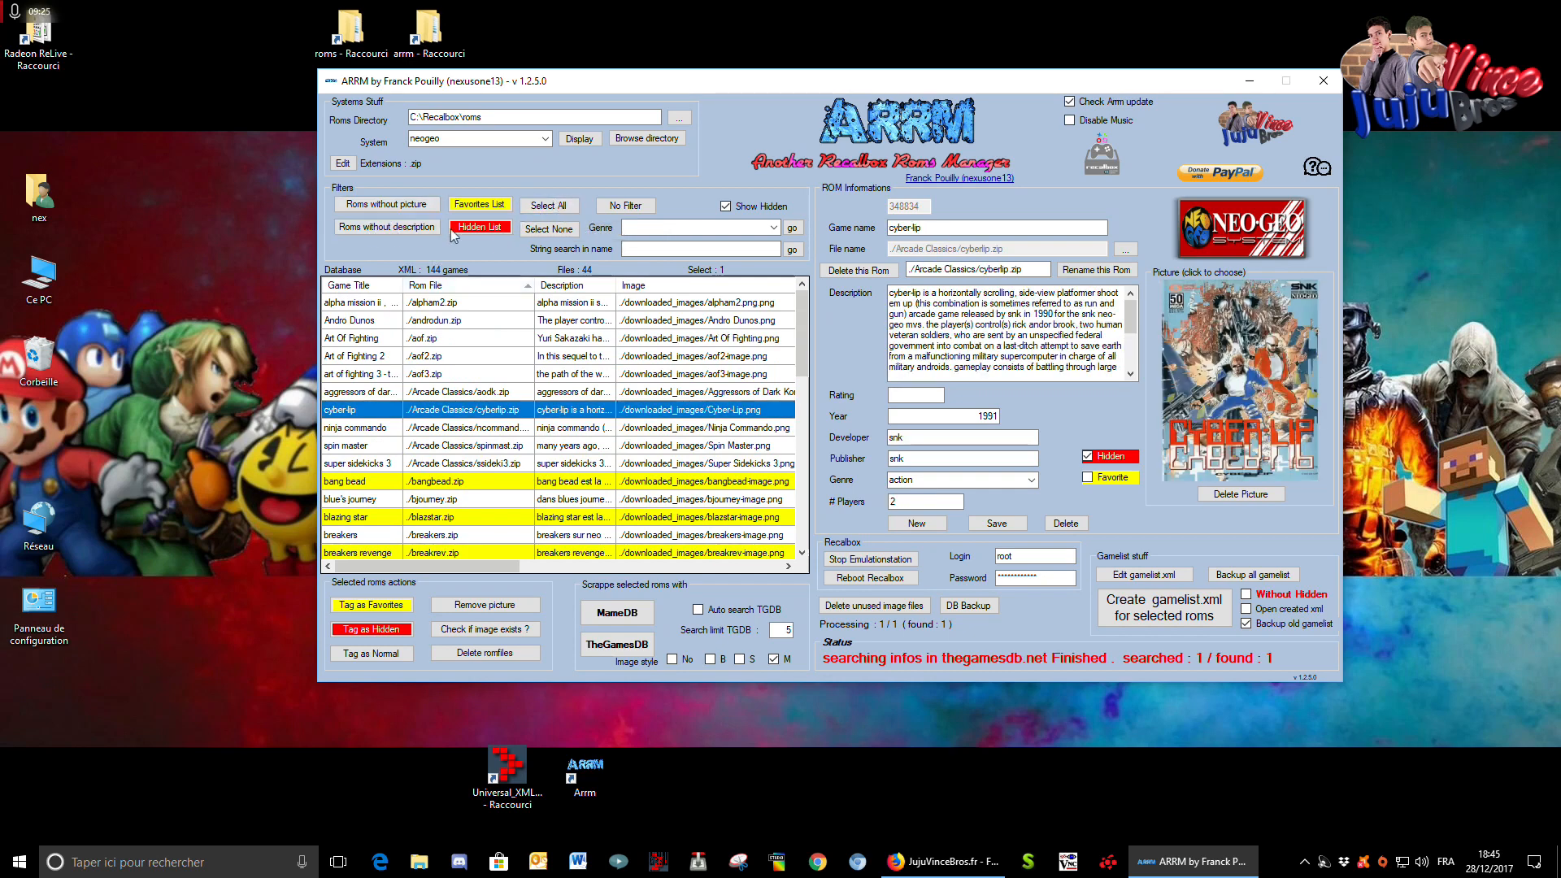
{"action": "scroll", "coordinate": [681, 453], "scroll_direction": "down", "scroll_amount": 10}
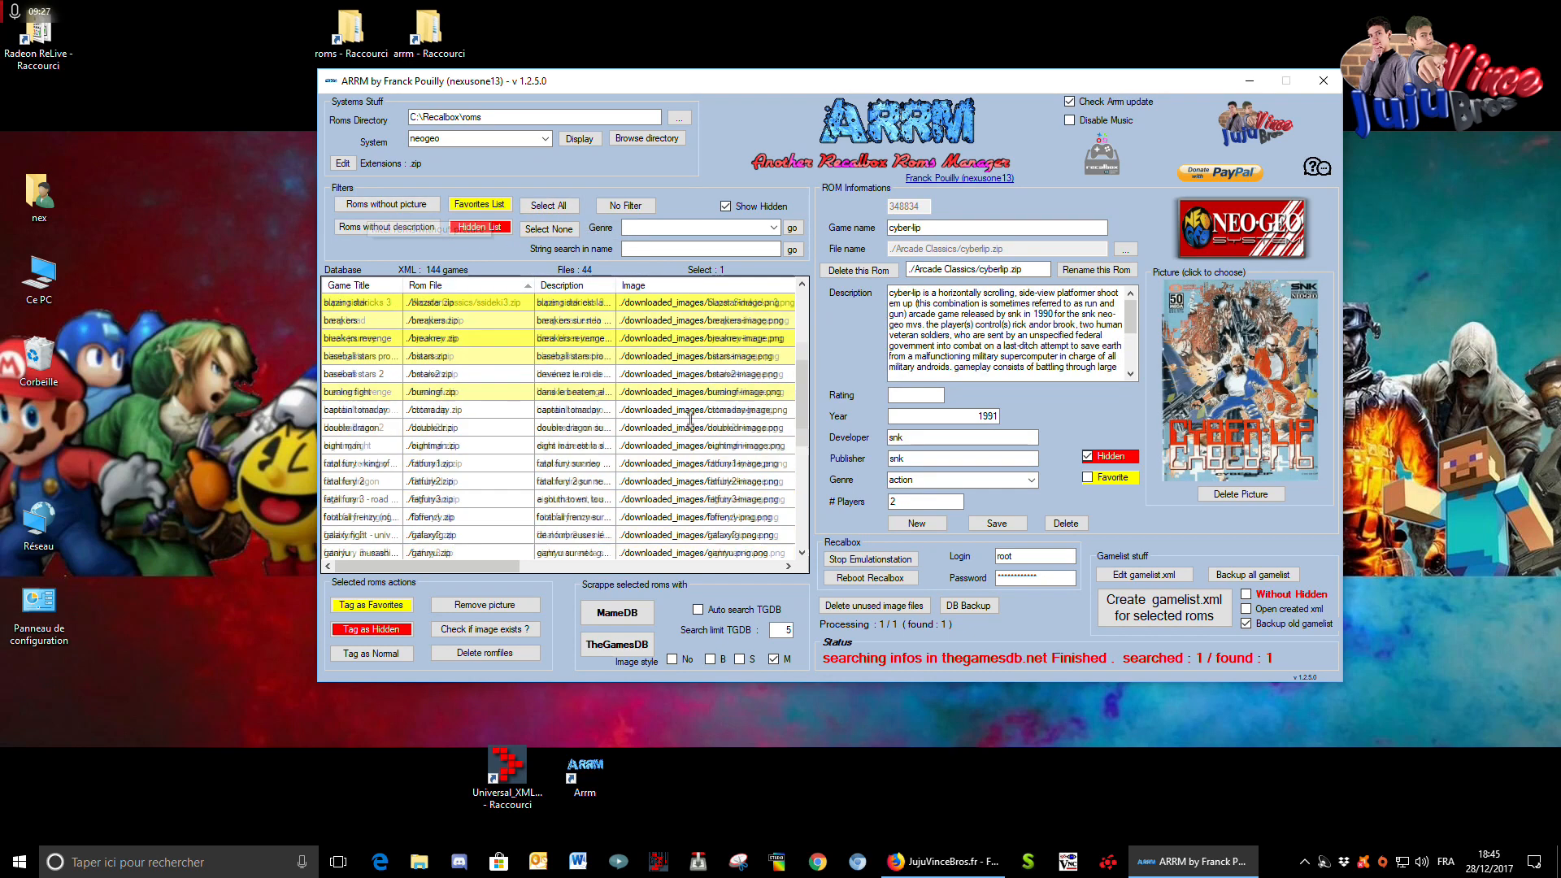
{"action": "scroll", "coordinate": [682, 453], "scroll_direction": "up", "scroll_amount": 10}
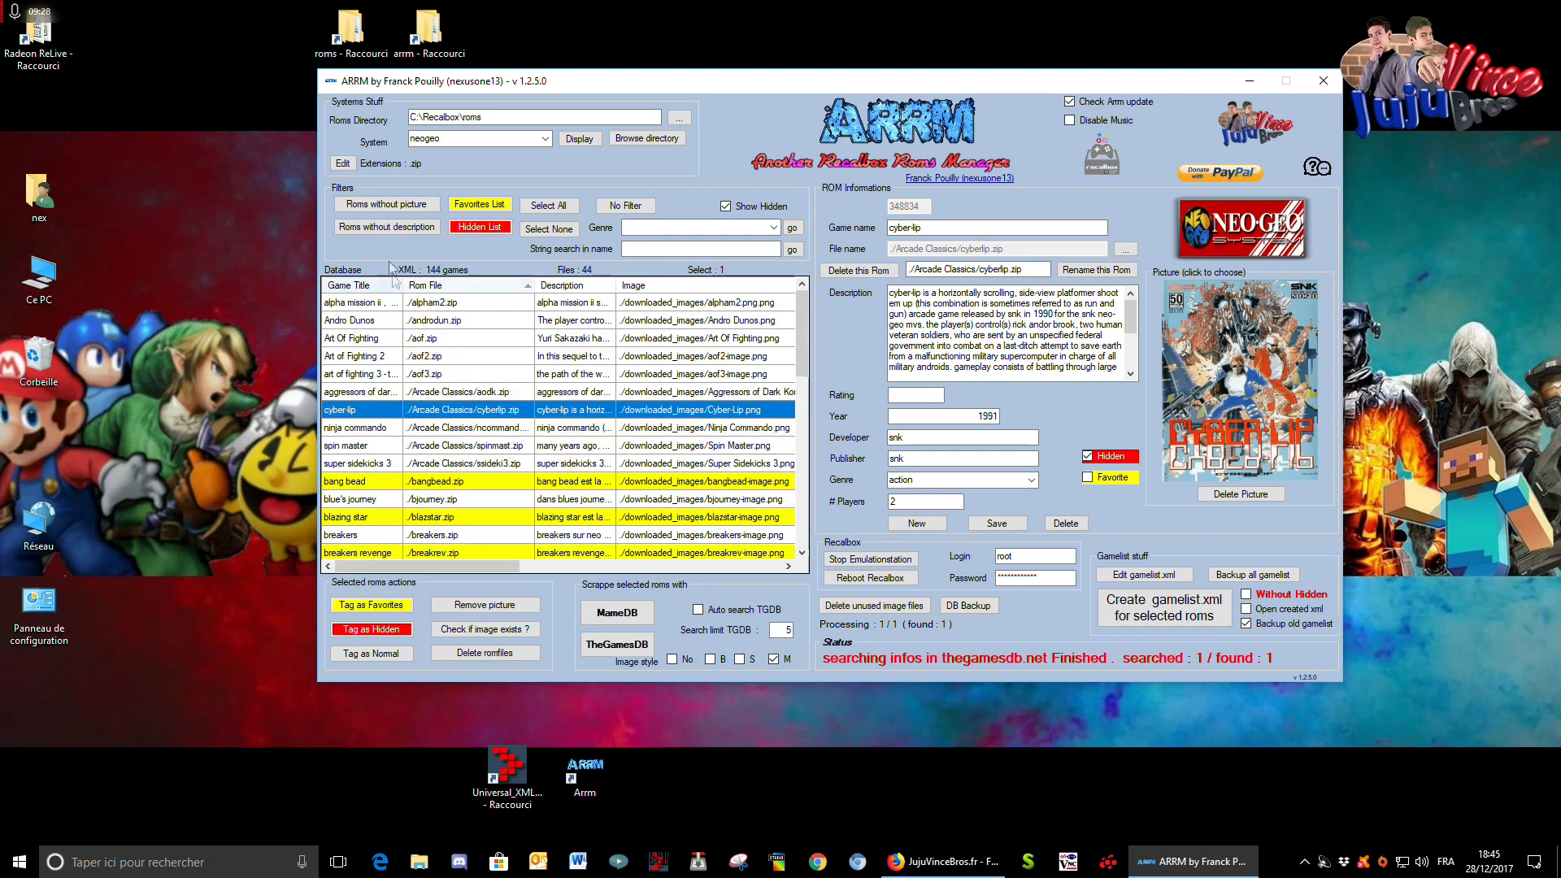
- Remove the Andro Dunos picture, checking the list of roms without picture before and after, and clear the filter
{"action": "left_click", "coordinate": [387, 207]}
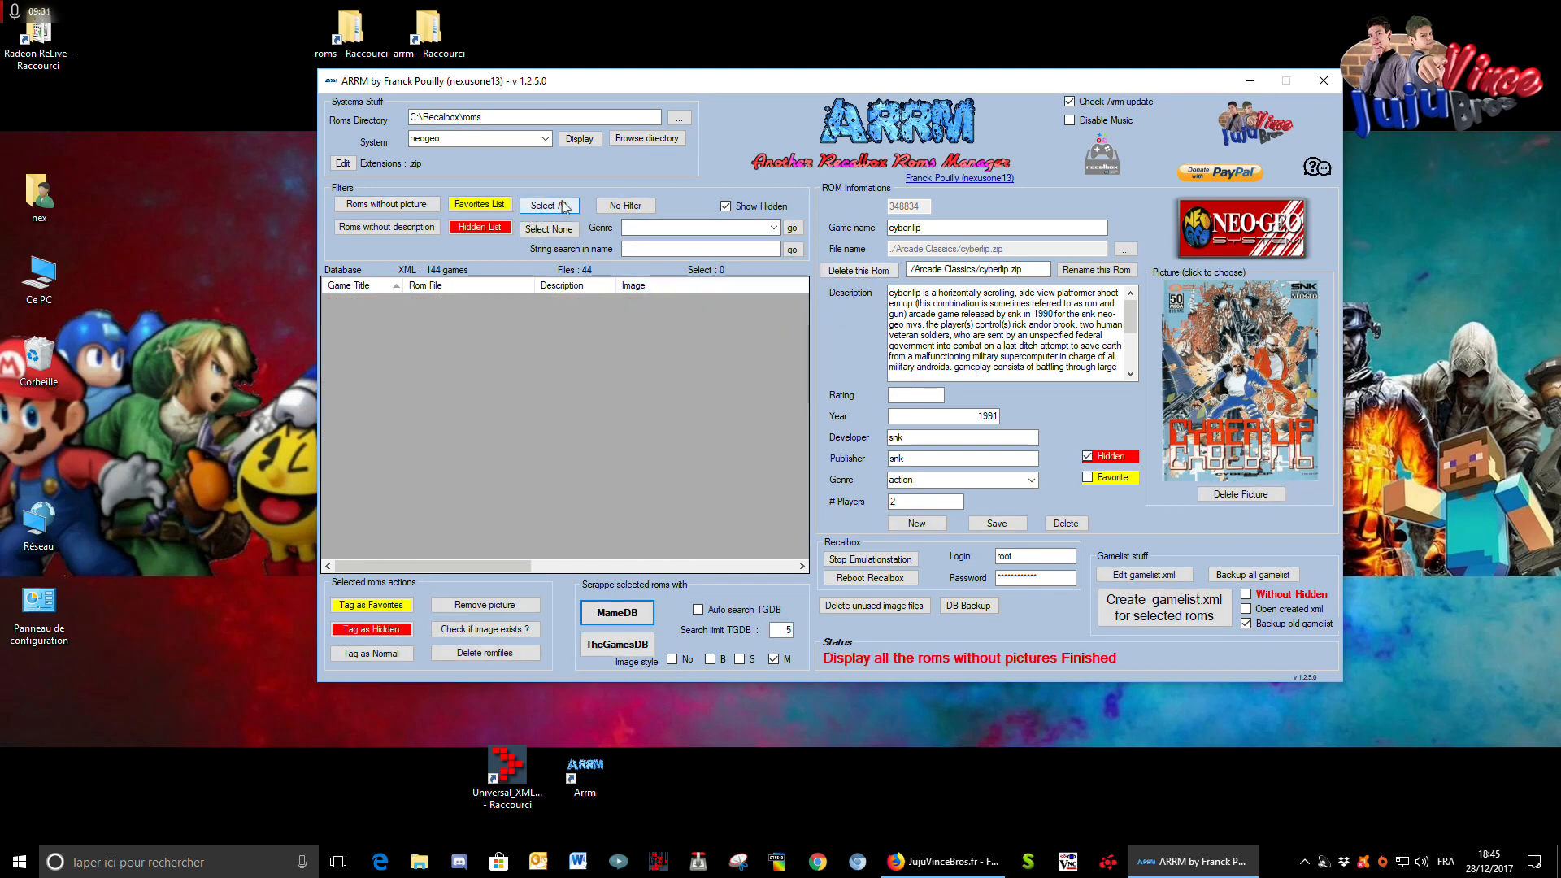
{"action": "left_click", "coordinate": [614, 206]}
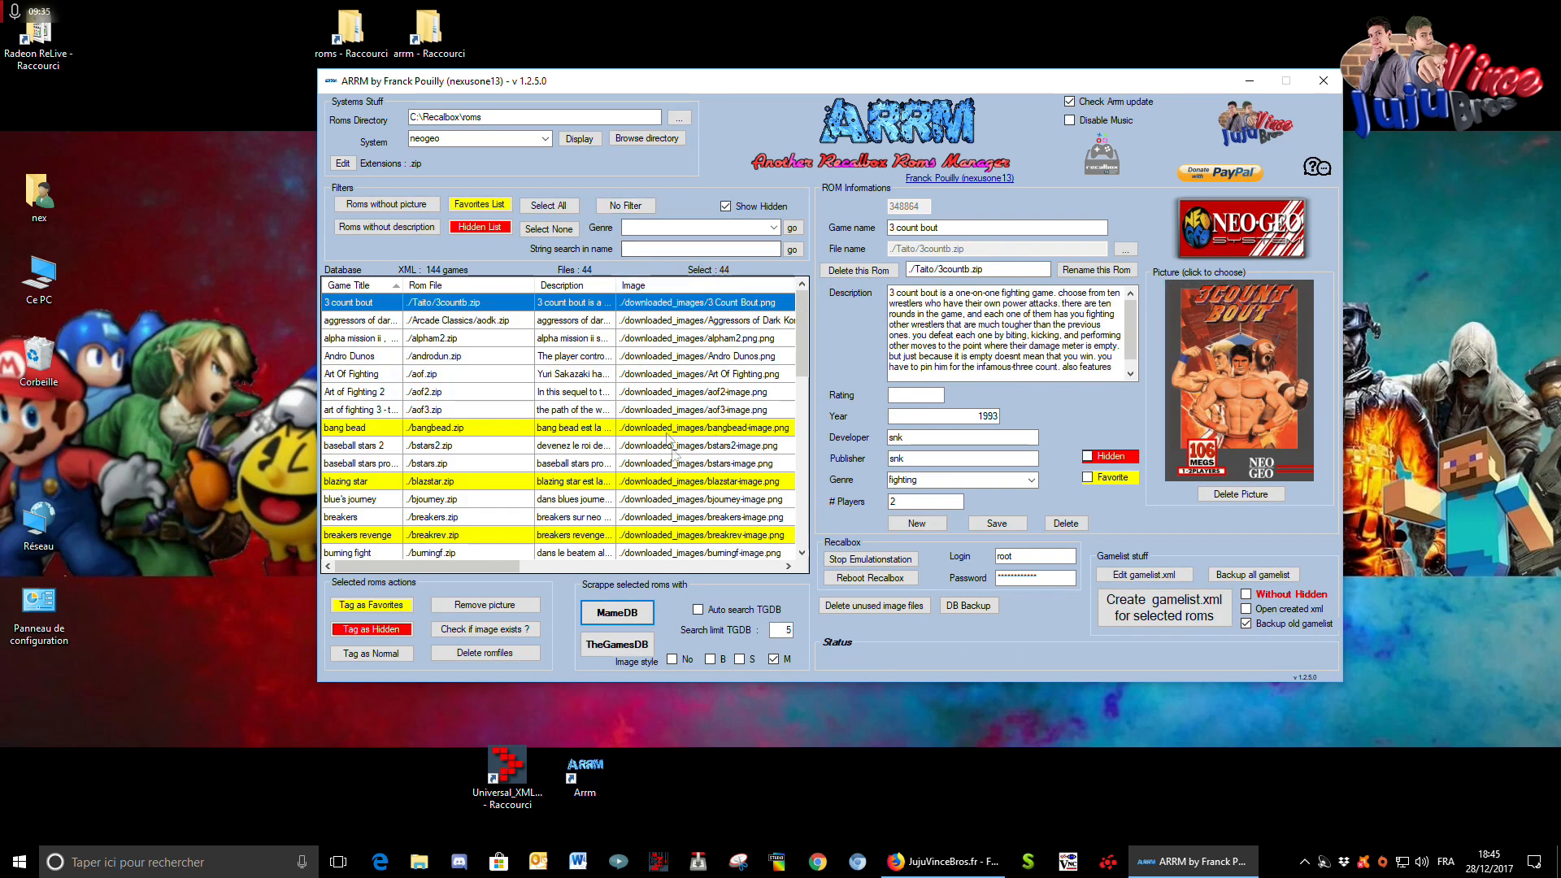
{"action": "left_click", "coordinate": [655, 356]}
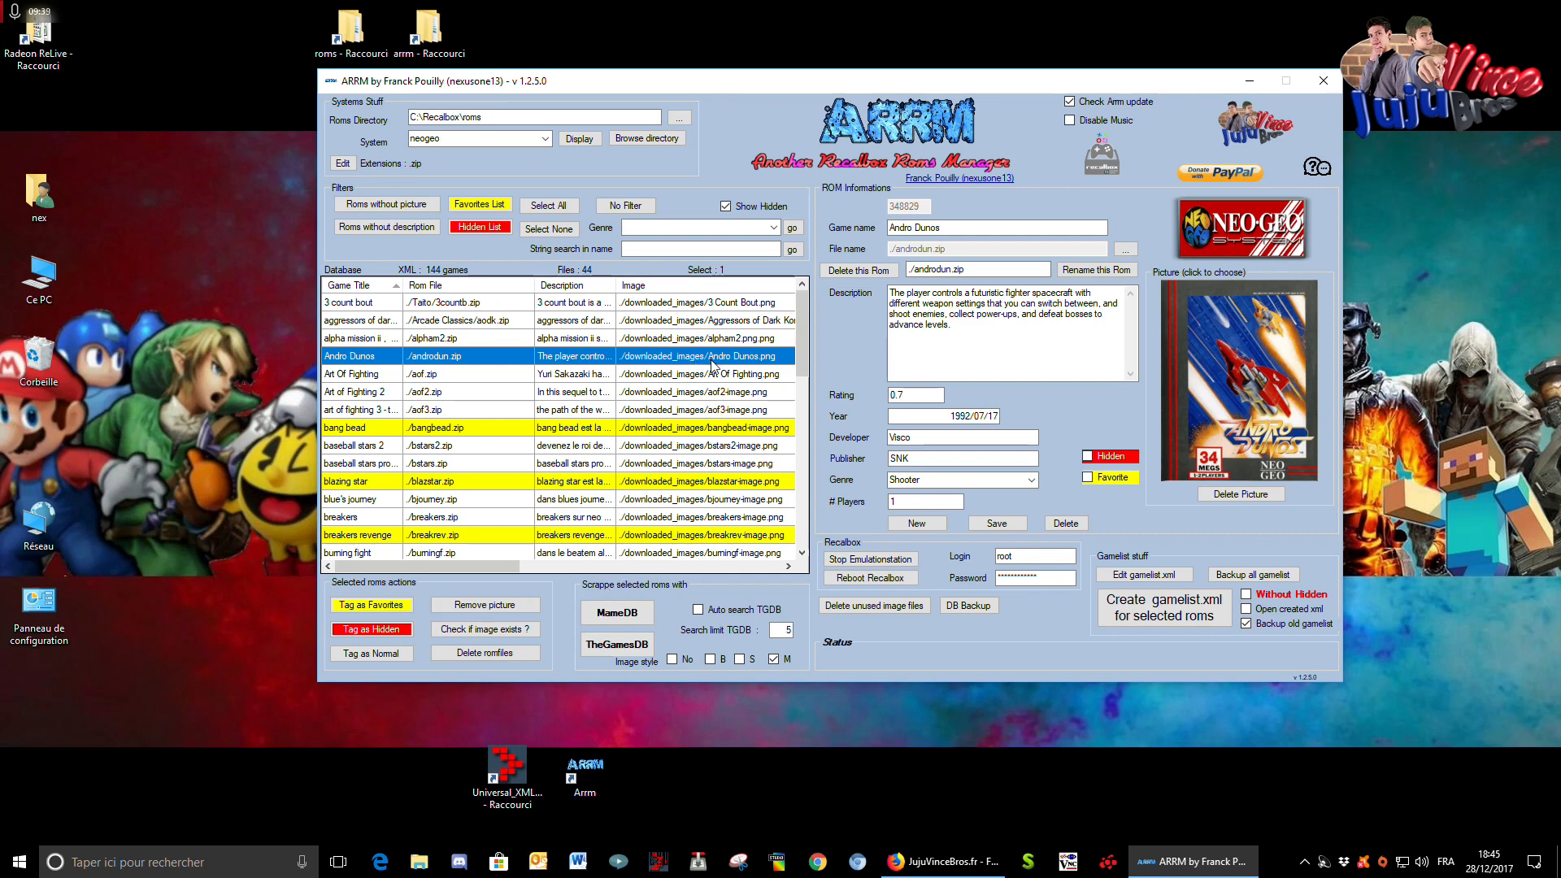
{"action": "left_click", "coordinate": [484, 604]}
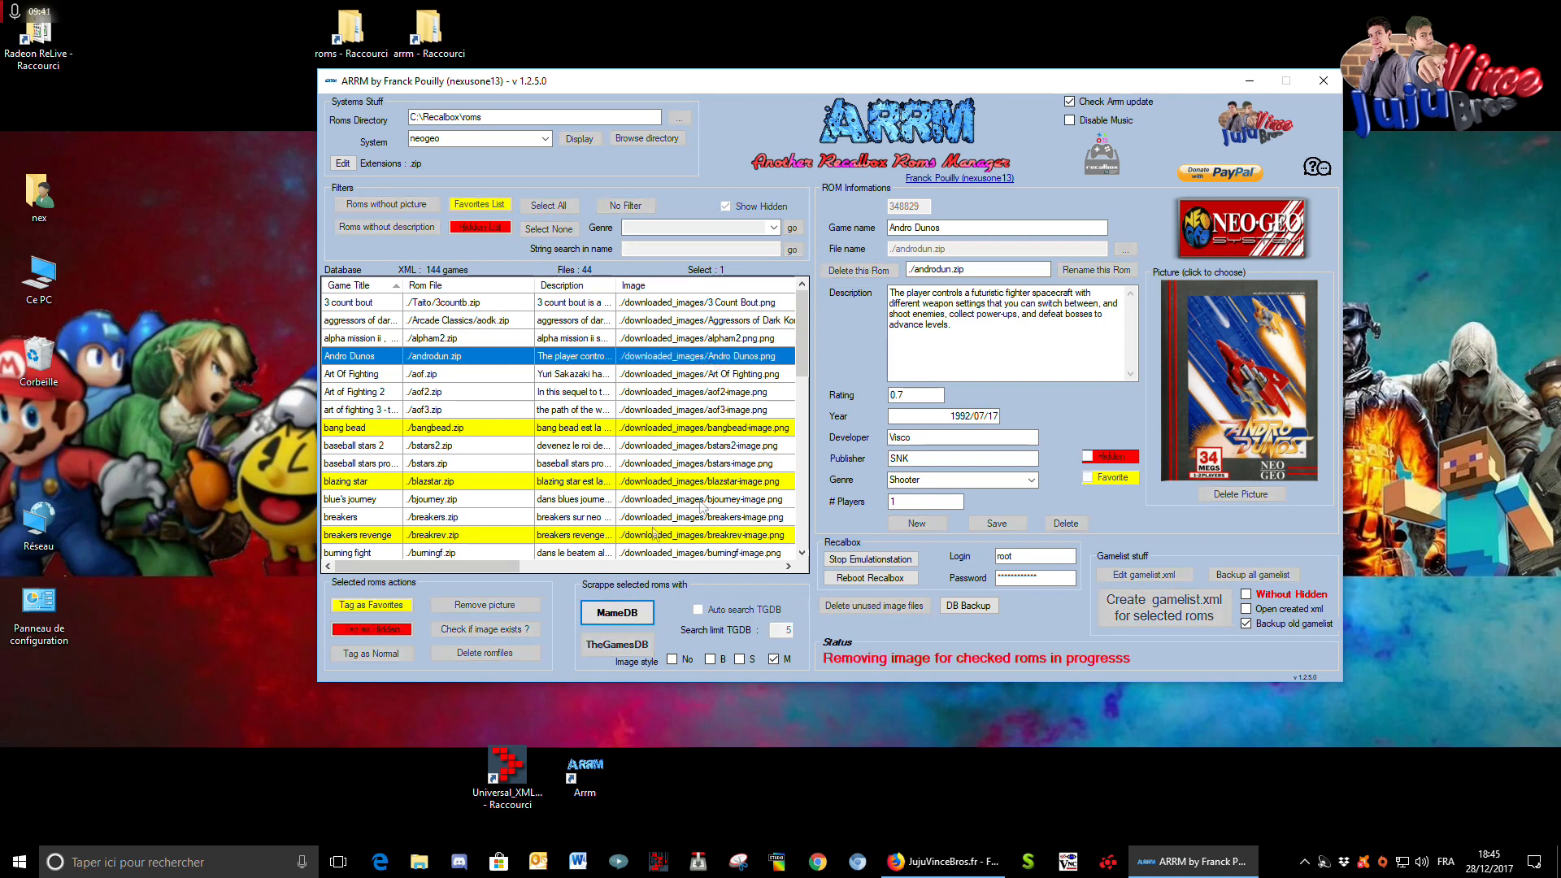
{"action": "left_click", "coordinate": [386, 204]}
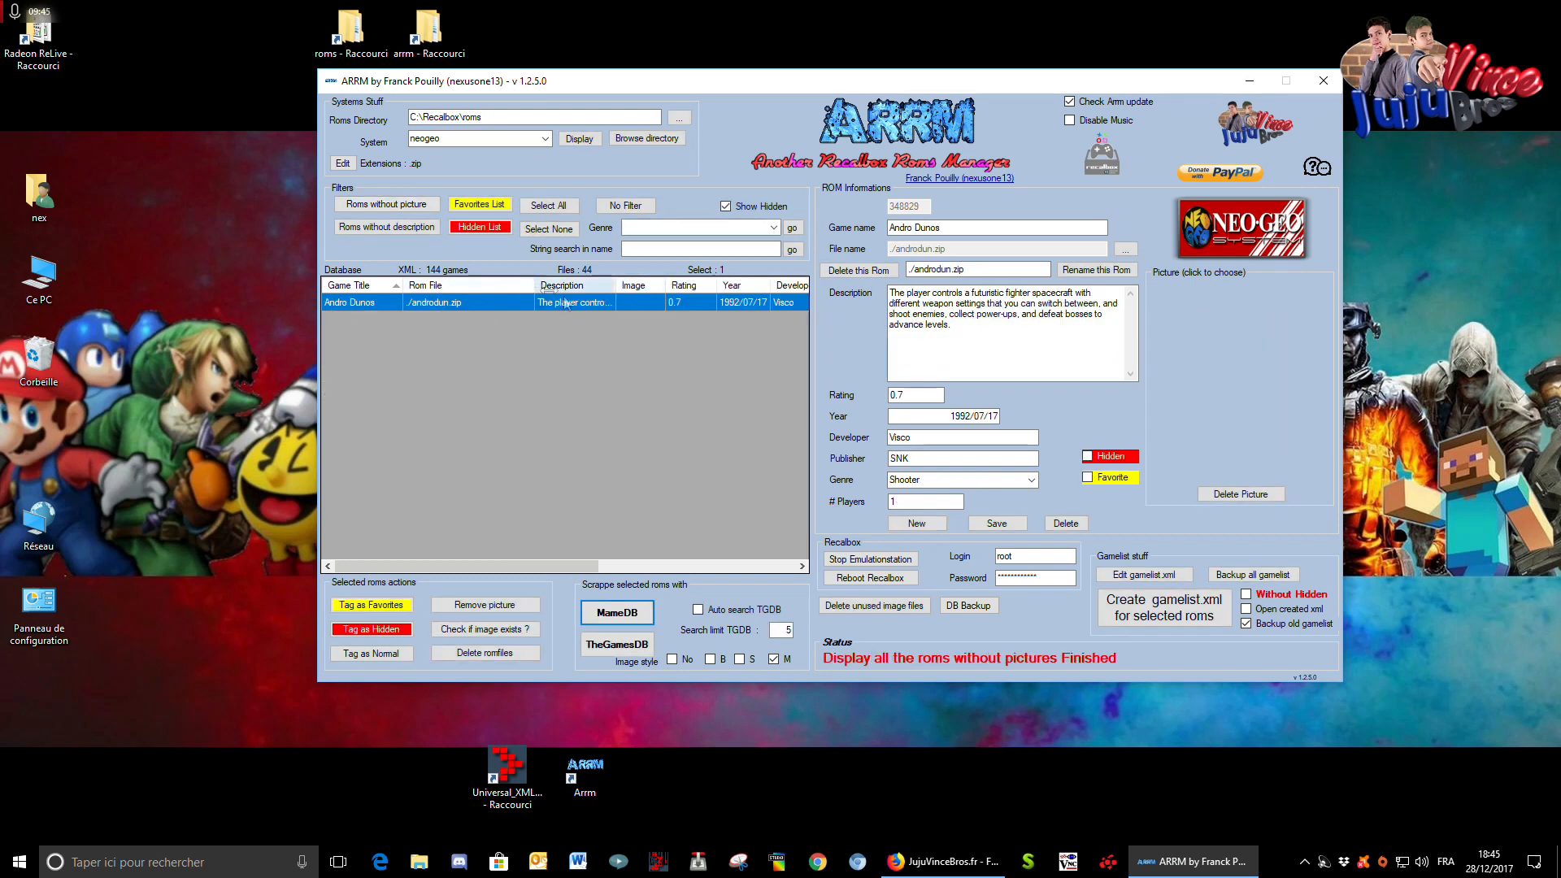
{"action": "left_click", "coordinate": [638, 210]}
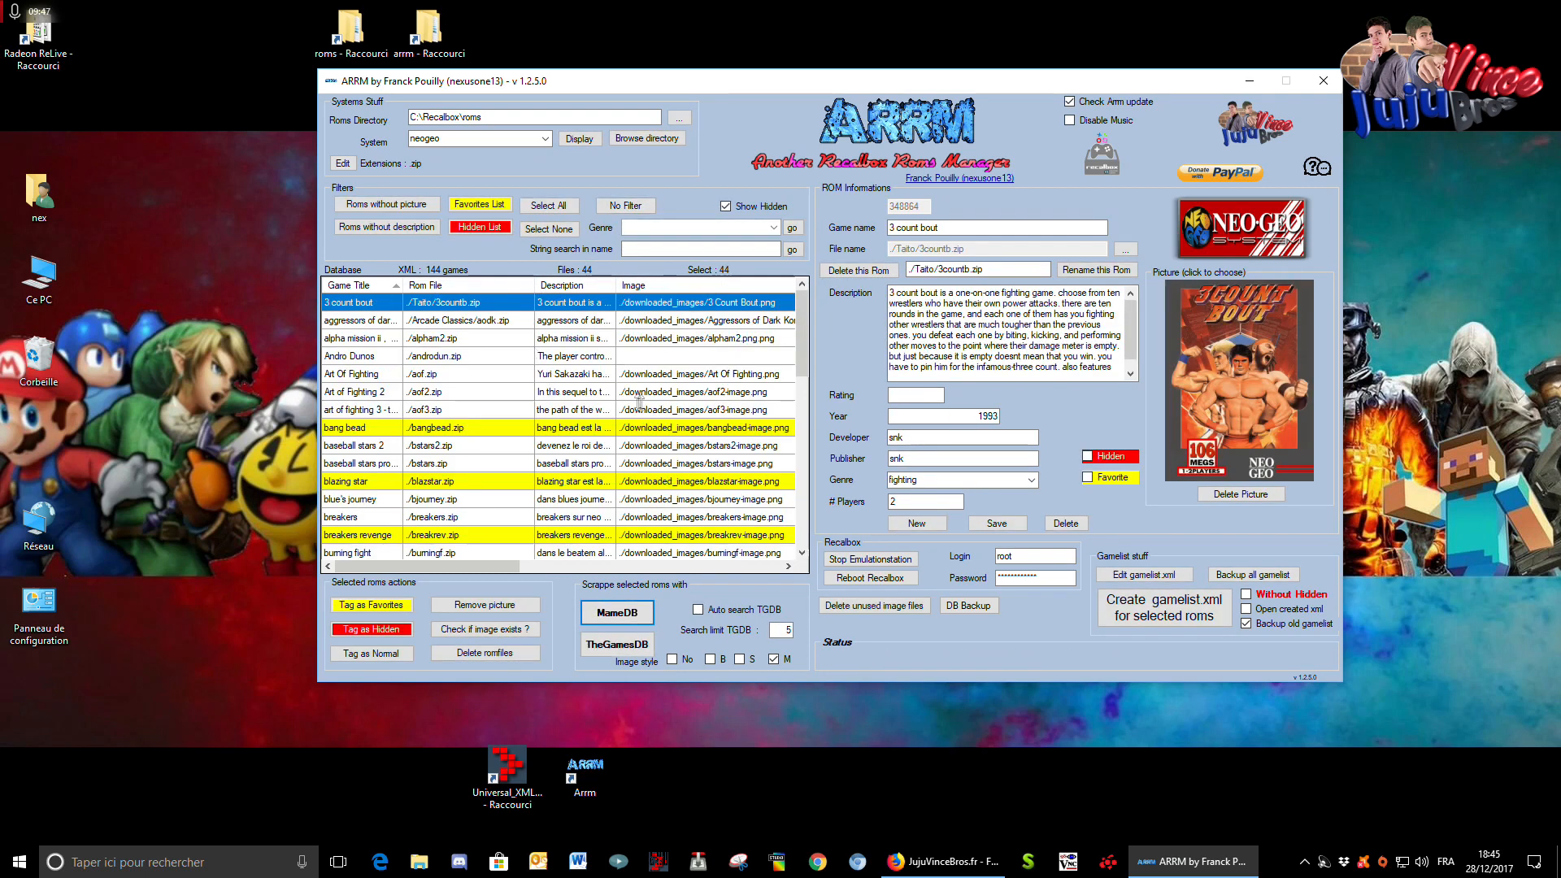
- List the roms without description, clear the filter, and review the rating, year, developer, publisher and genre columns
{"action": "left_click", "coordinate": [375, 231]}
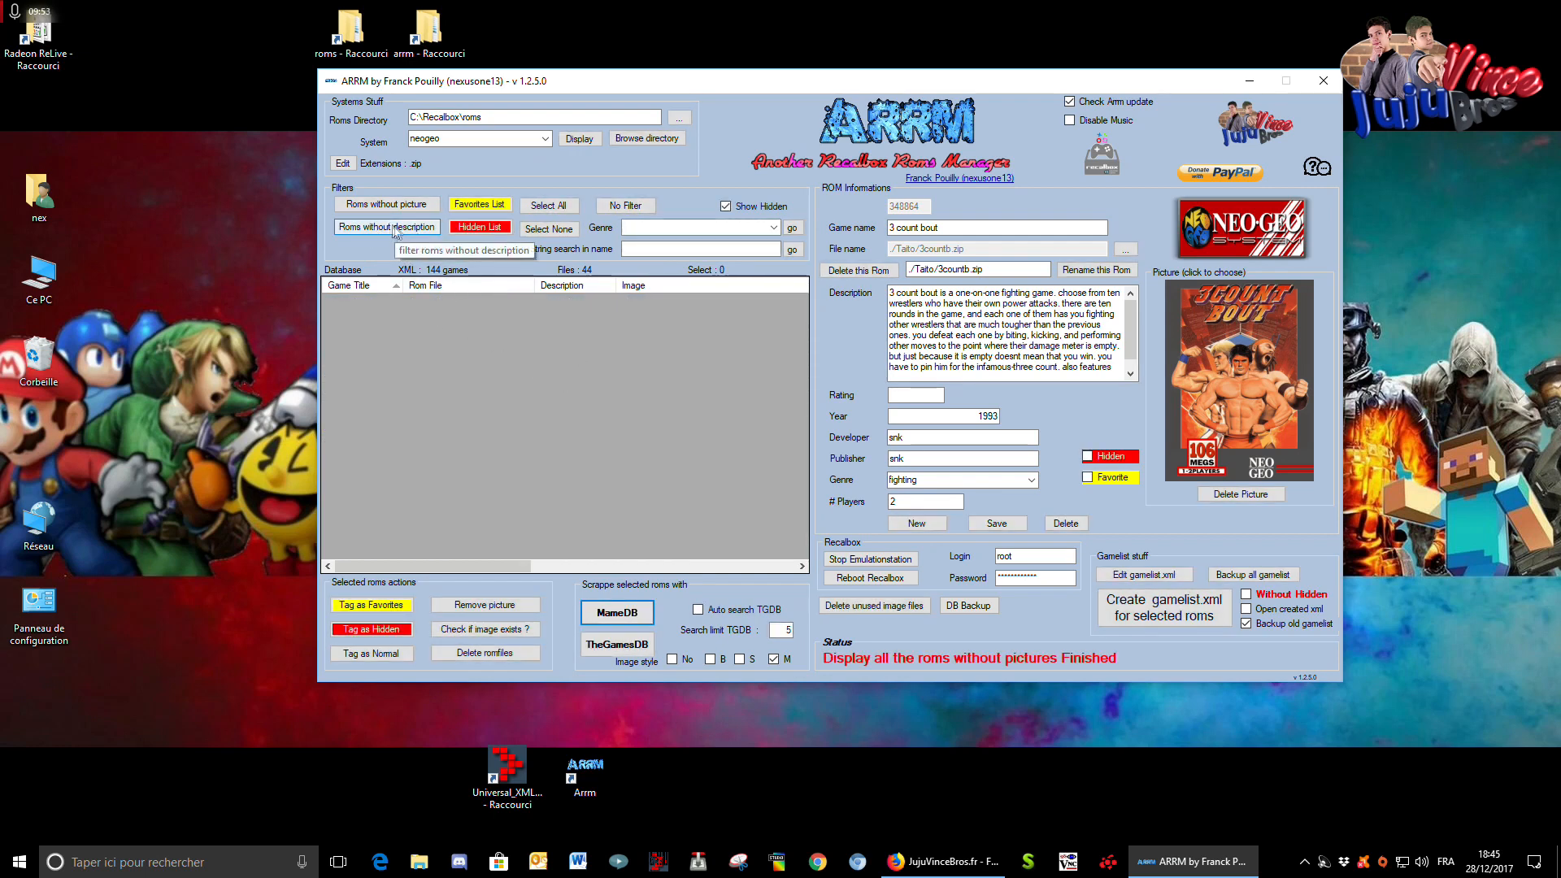
{"action": "left_click", "coordinate": [625, 205]}
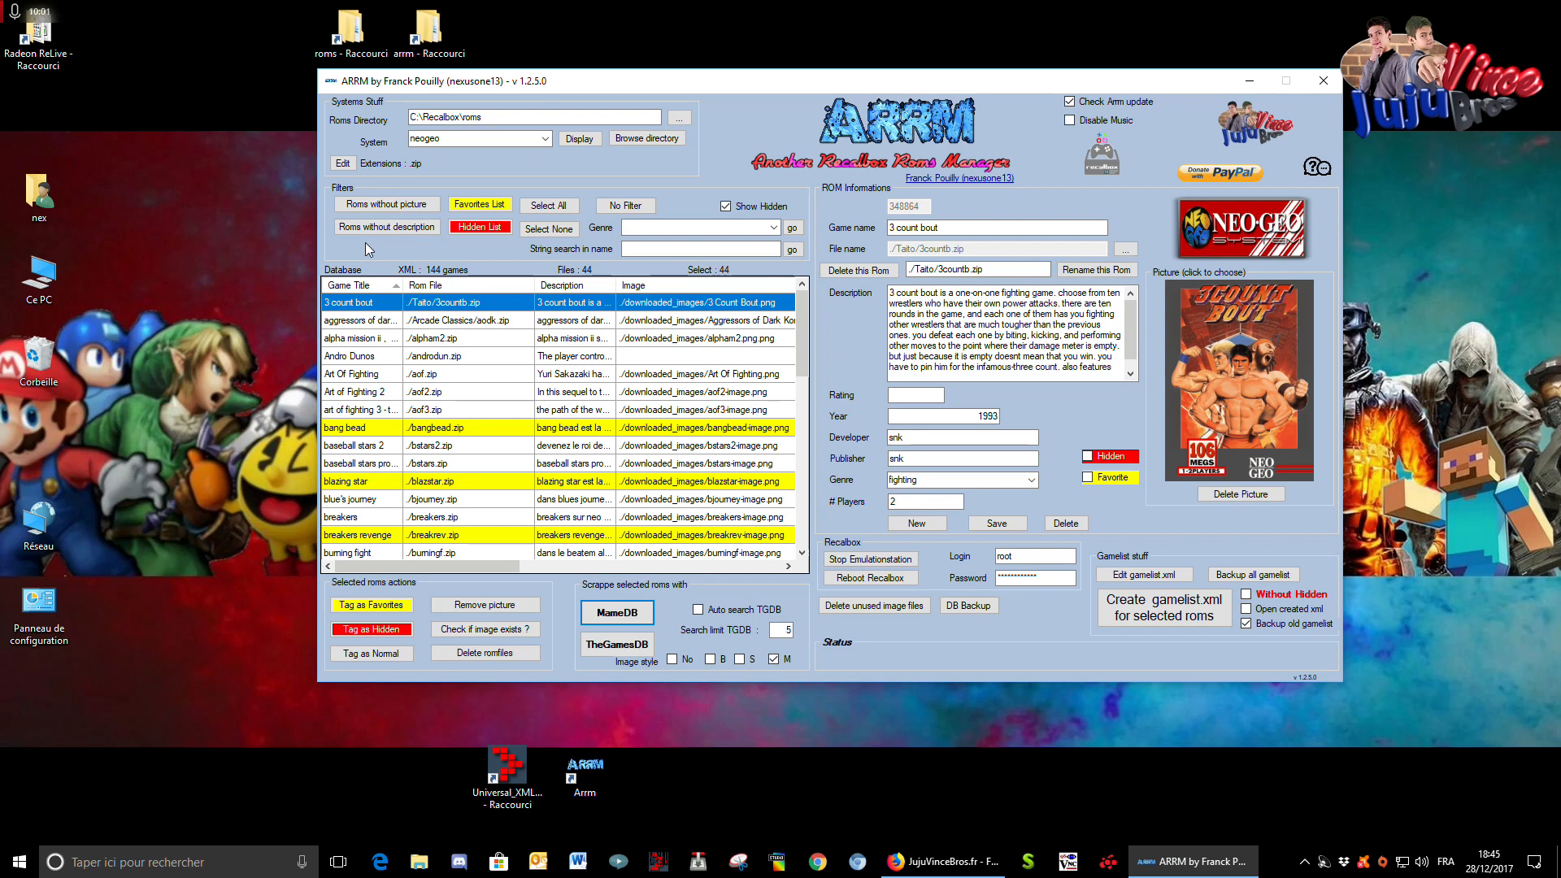
{"action": "left_click", "coordinate": [529, 366]}
{"action": "left_click_drag", "start_coordinate": [512, 567], "coordinate": [668, 567]}
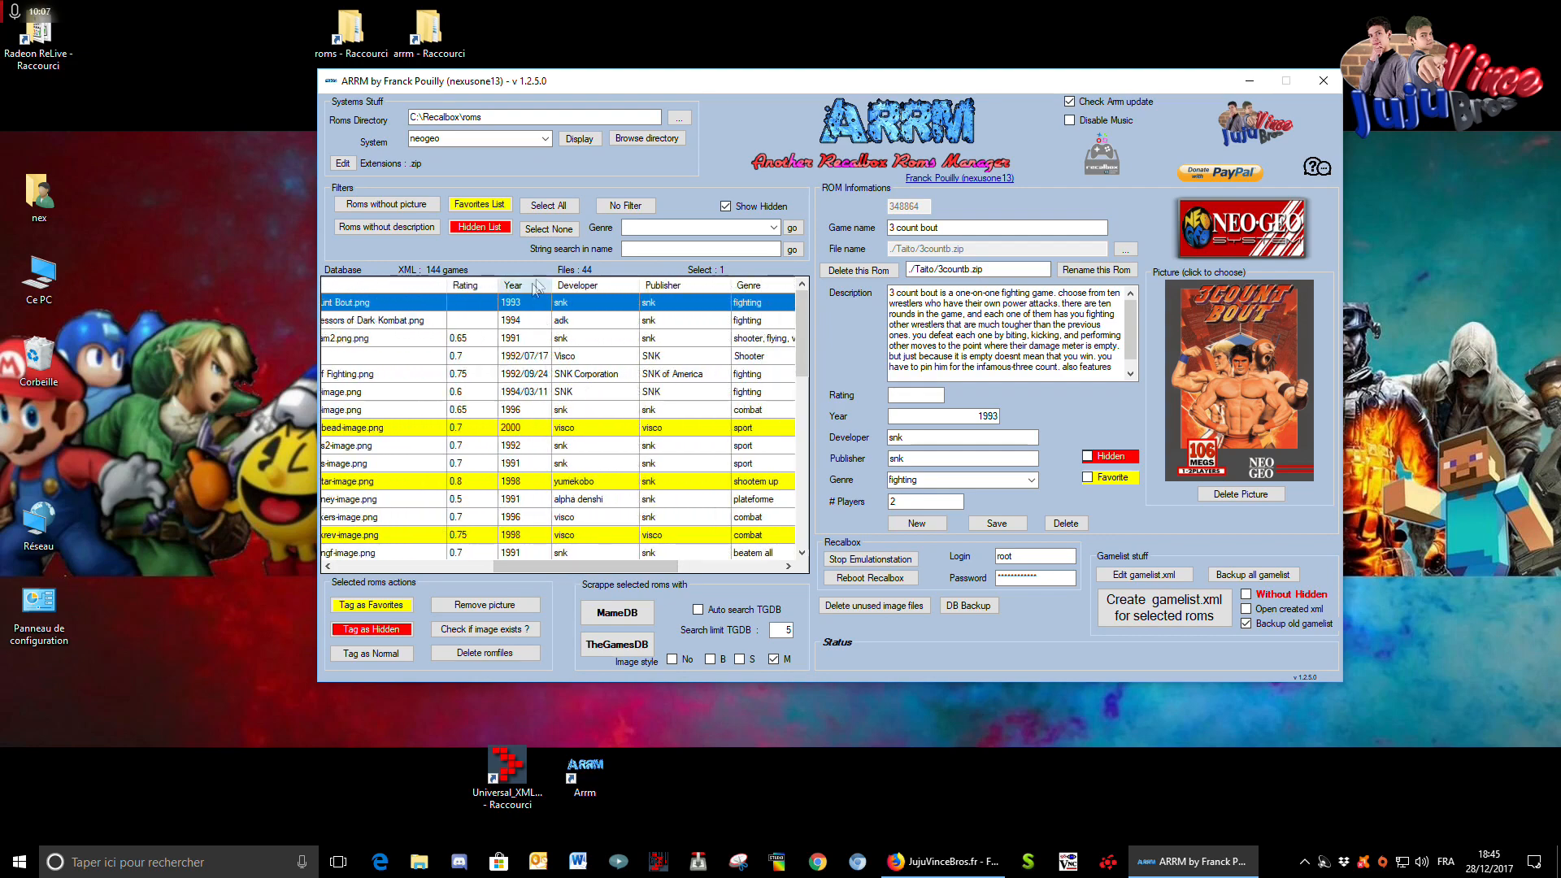
{"action": "left_click_drag", "start_coordinate": [675, 566], "coordinate": [386, 541]}
- Sort the list by rom file in descending order and check whether the king of fighters '94 image file exists
{"action": "left_click", "coordinate": [379, 518]}
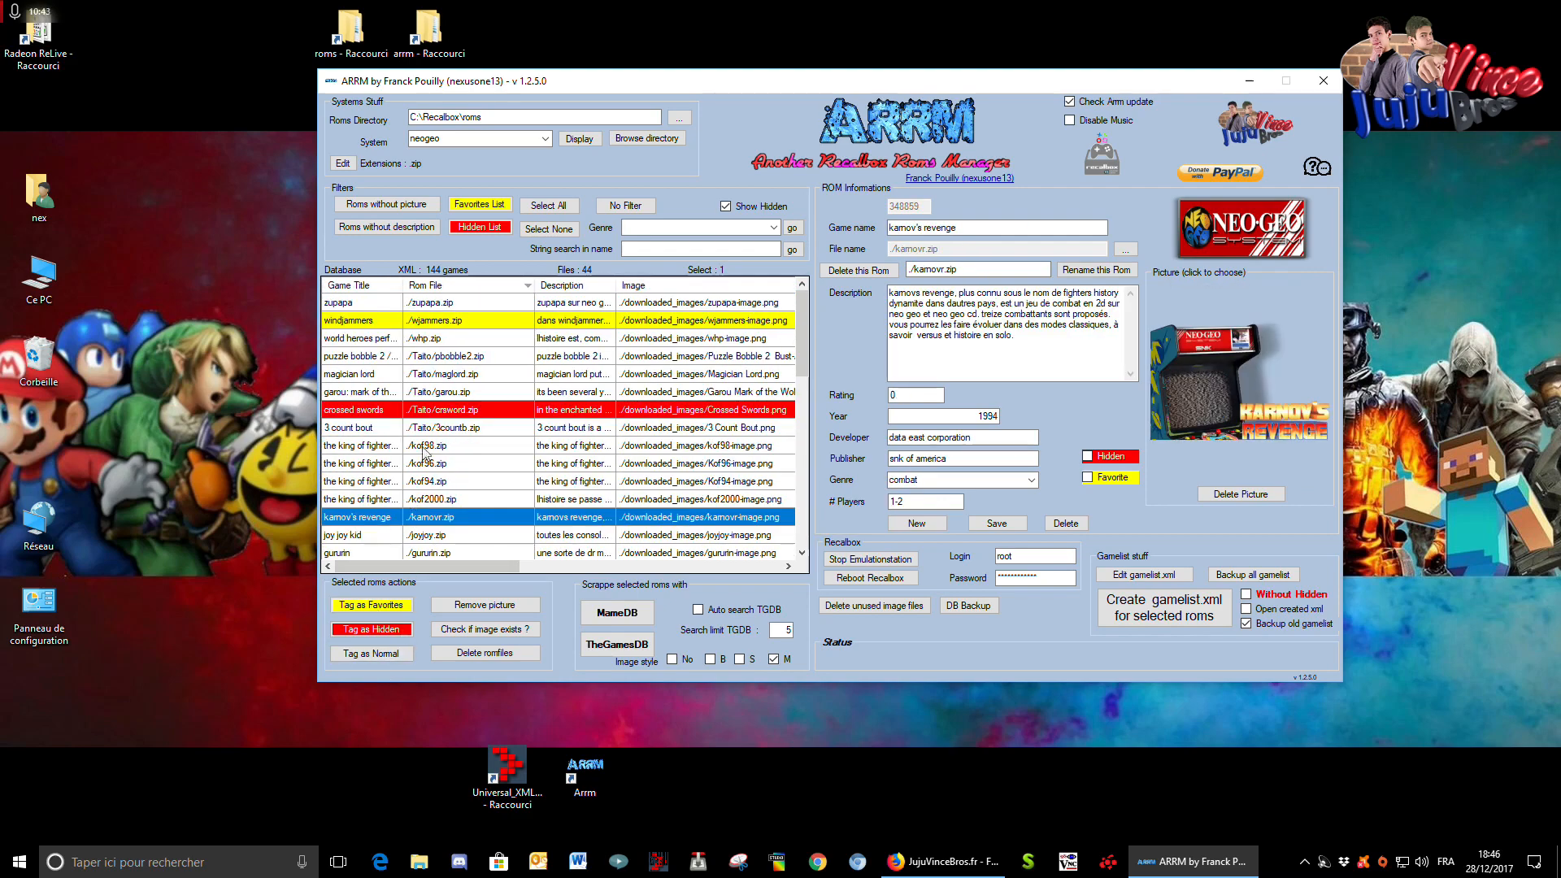
{"action": "left_click", "coordinate": [486, 464]}
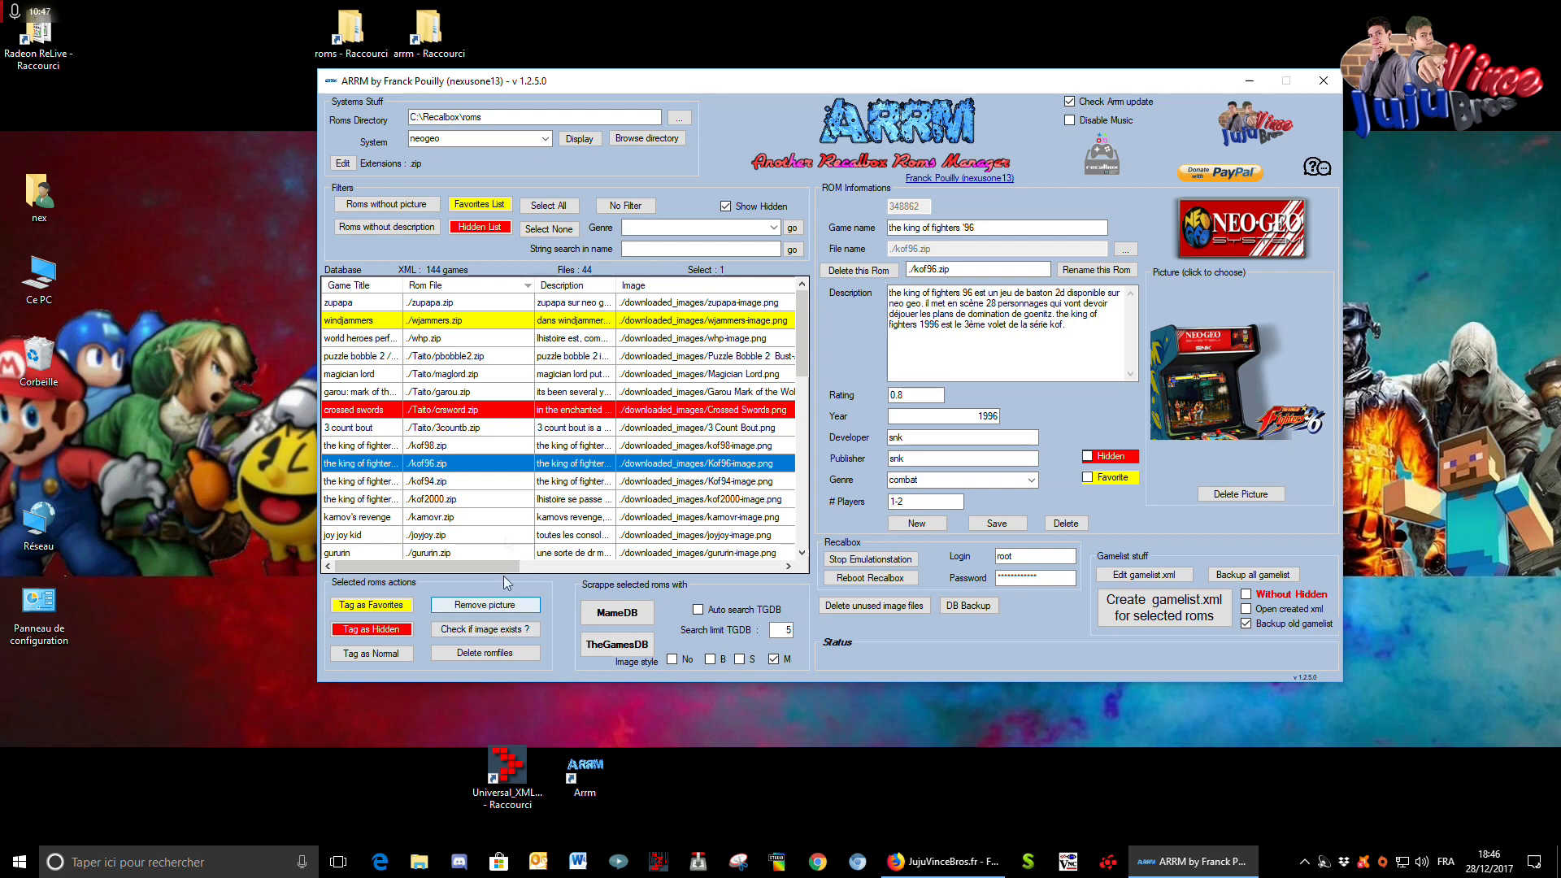
{"action": "left_click", "coordinate": [680, 483]}
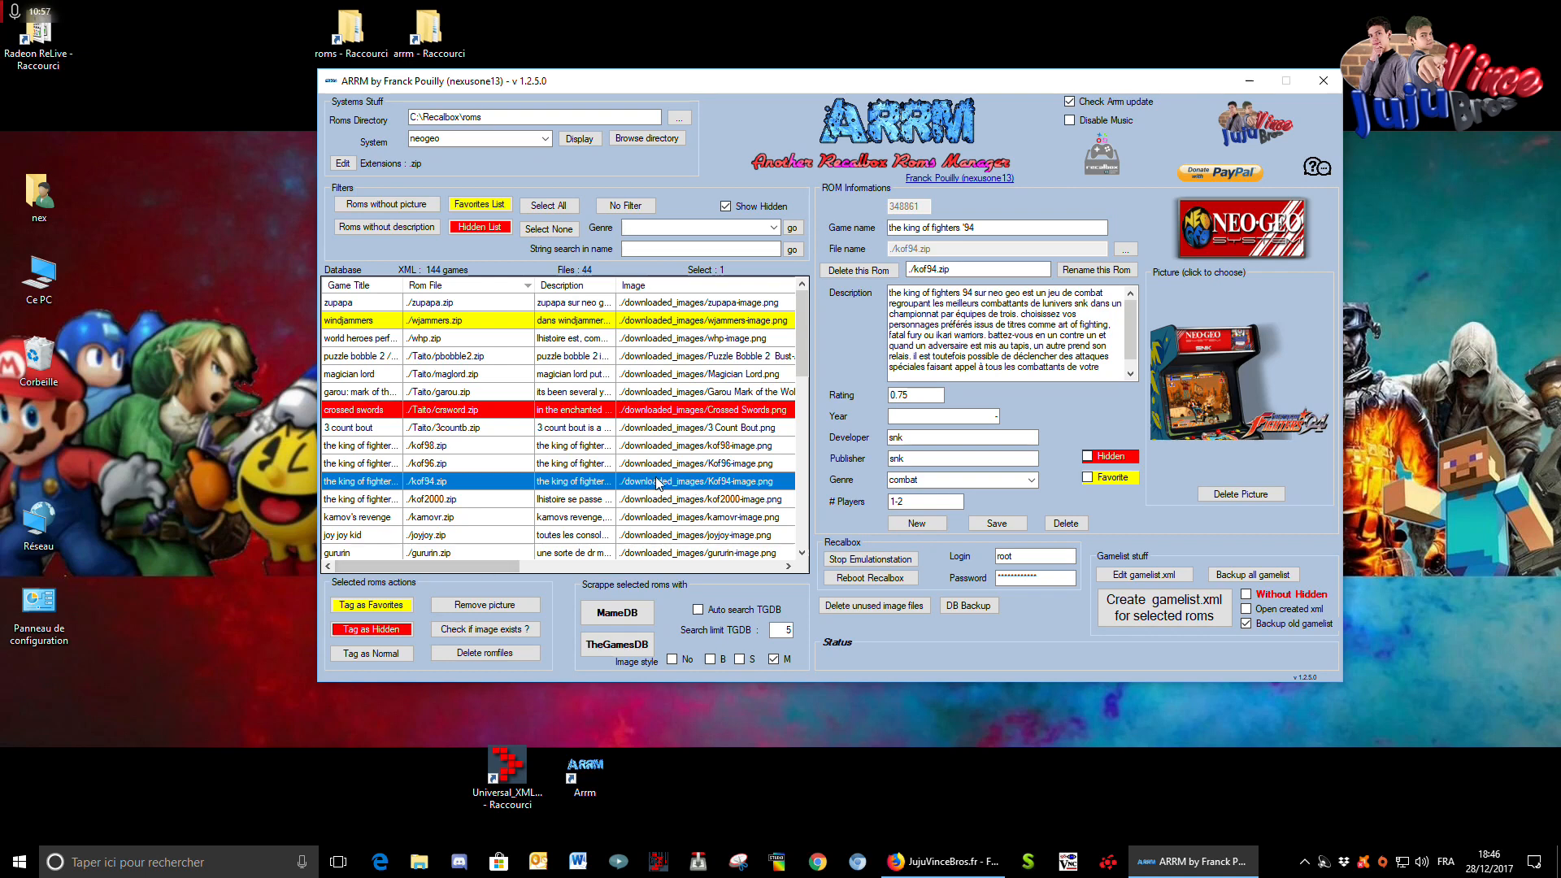
{"action": "left_click", "coordinate": [485, 629]}
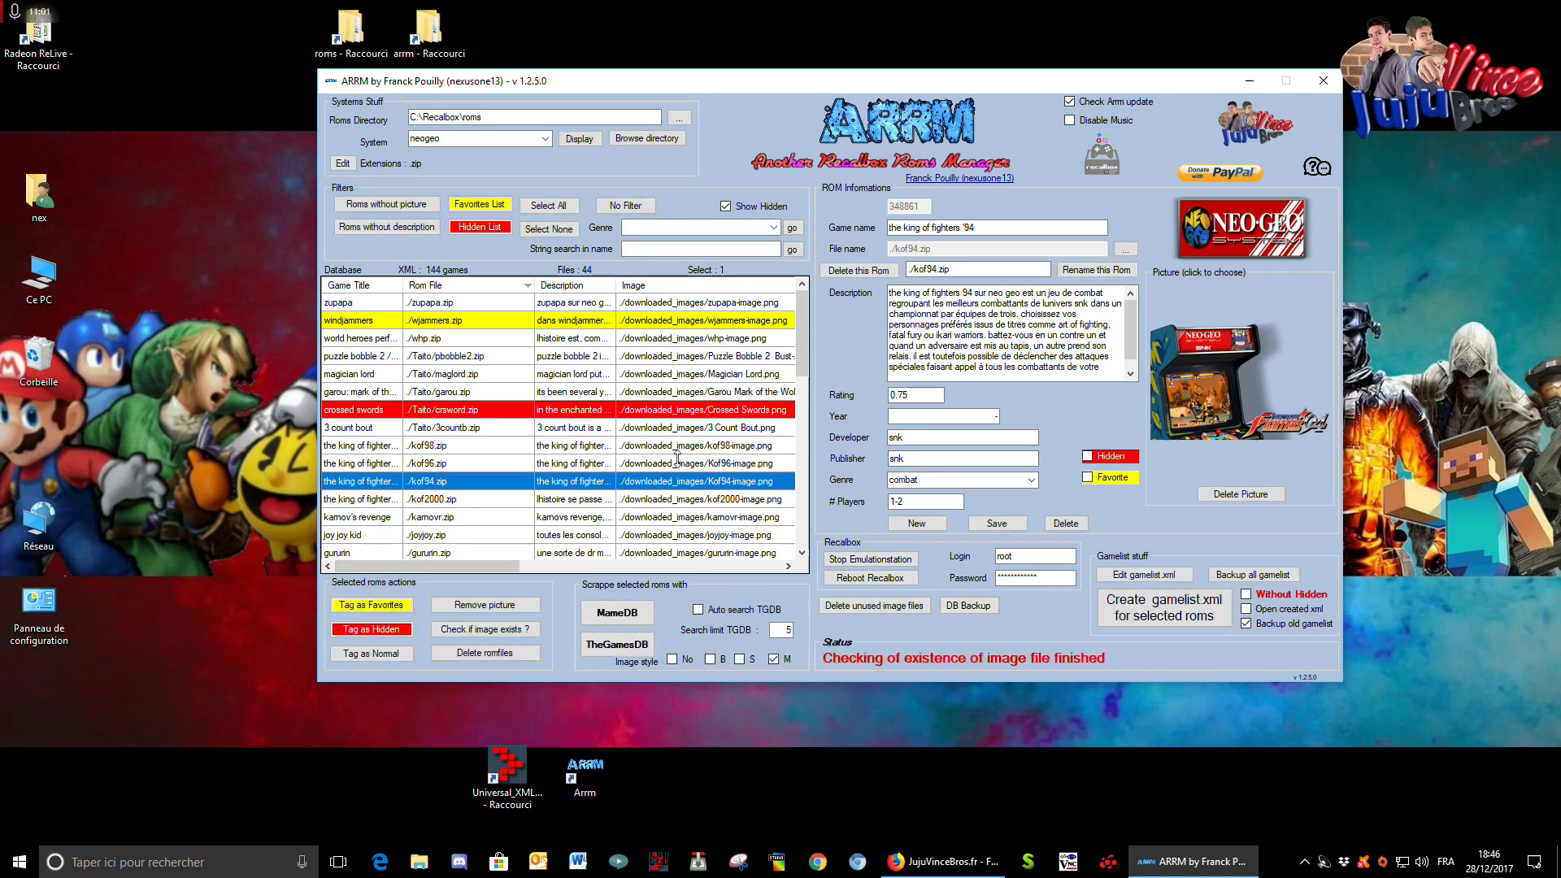
- View the details and pictures of 3 count bout, the king of fighters '96 and '94, and karnov's revenge
{"action": "left_click", "coordinate": [704, 429]}
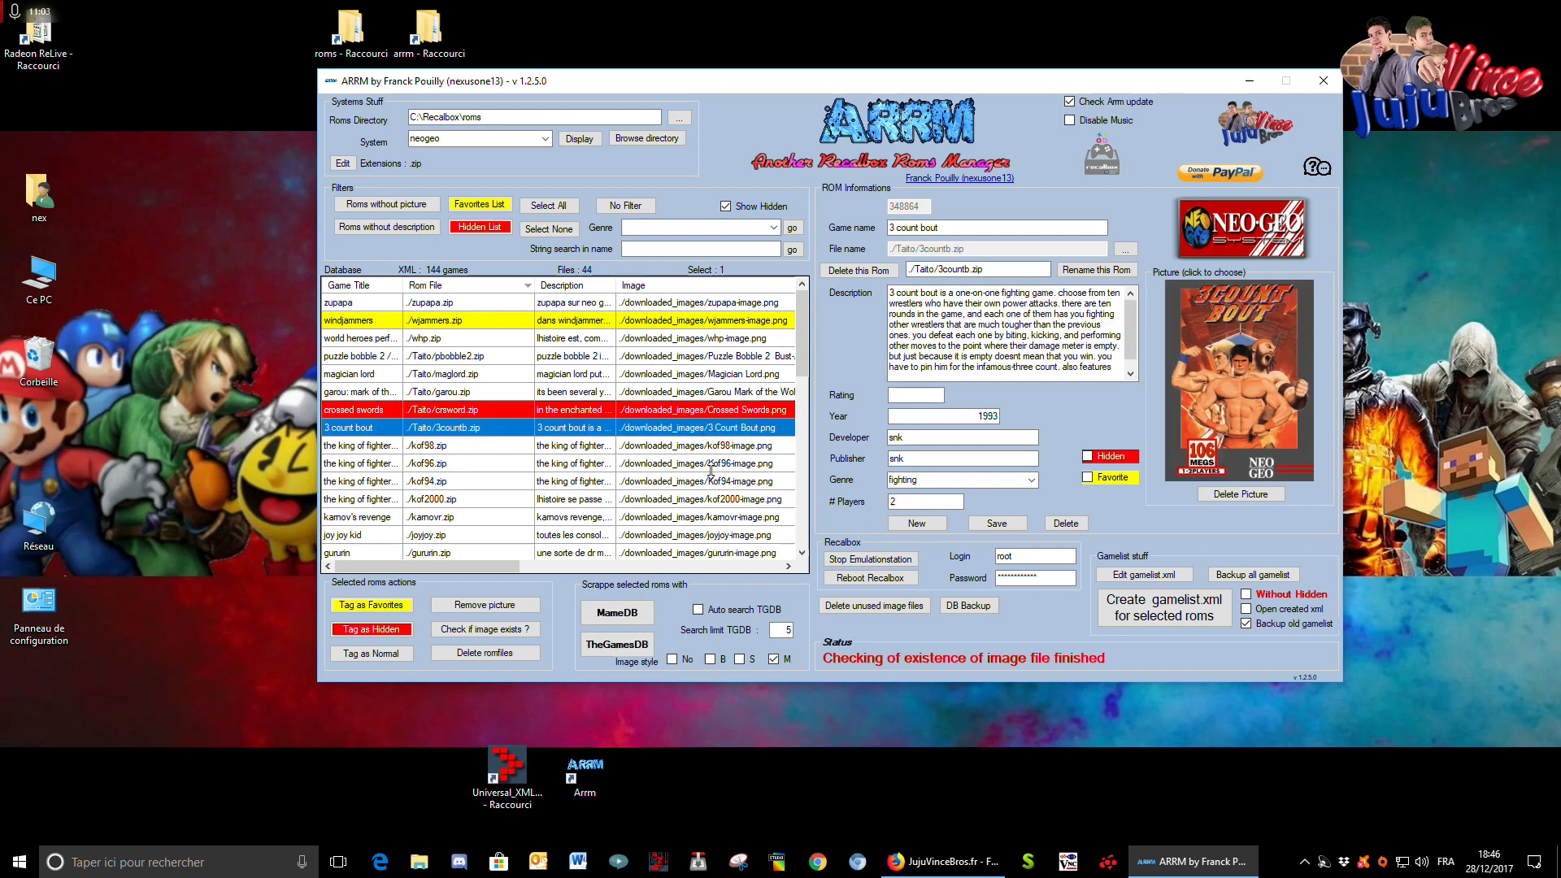
{"action": "left_click", "coordinate": [711, 470]}
{"action": "left_click", "coordinate": [714, 487]}
{"action": "left_click", "coordinate": [709, 518]}
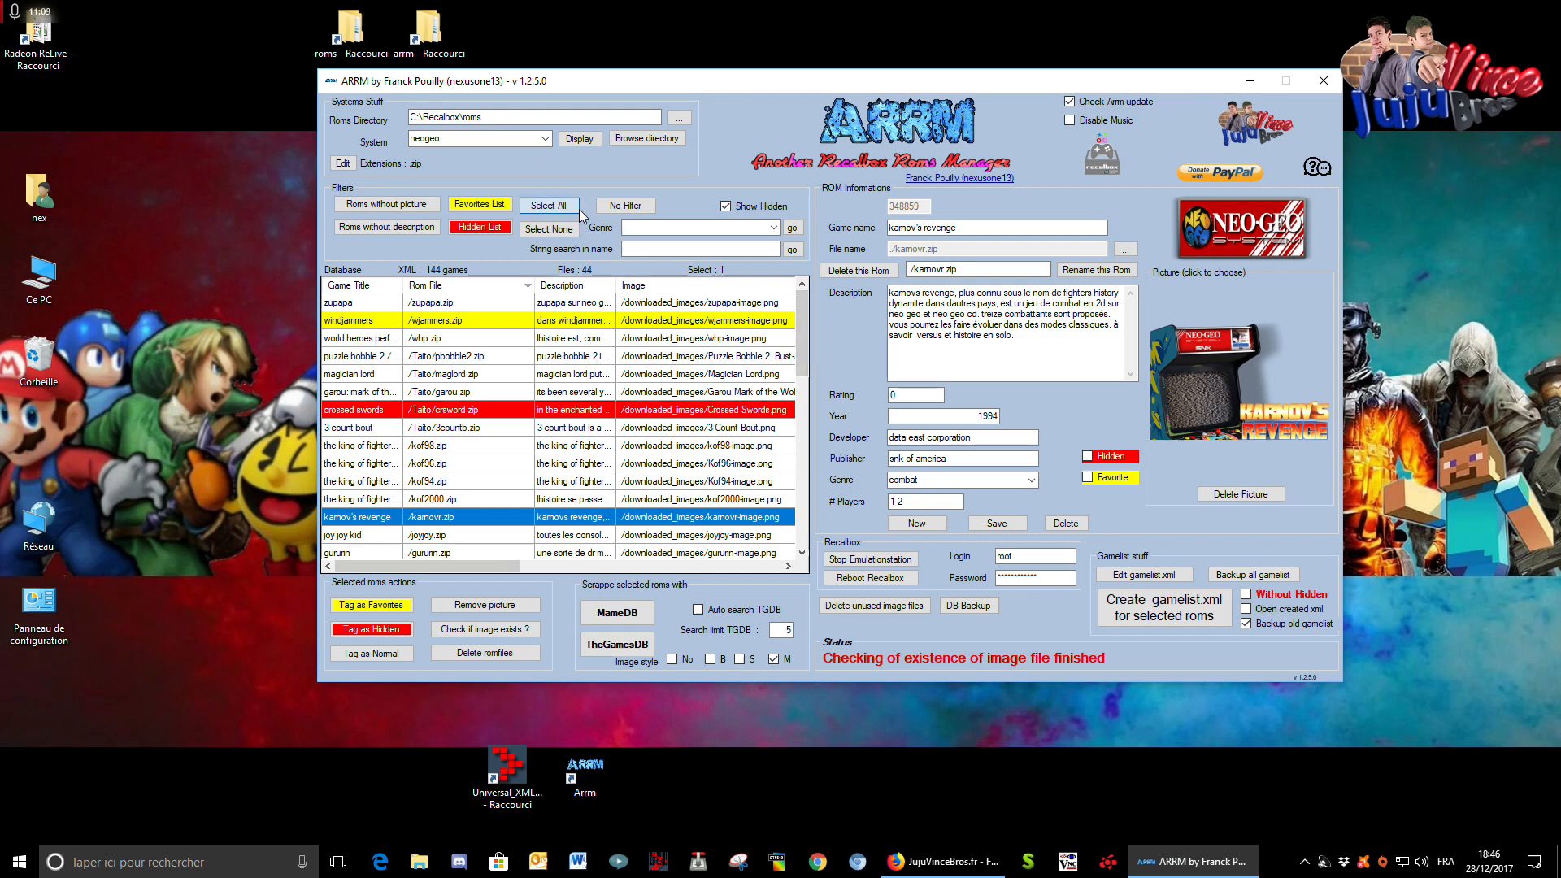
- Select all the games, and reduce the selection to the four Taito roms from magician lord to 3 count bout
{"action": "left_click", "coordinate": [549, 206]}
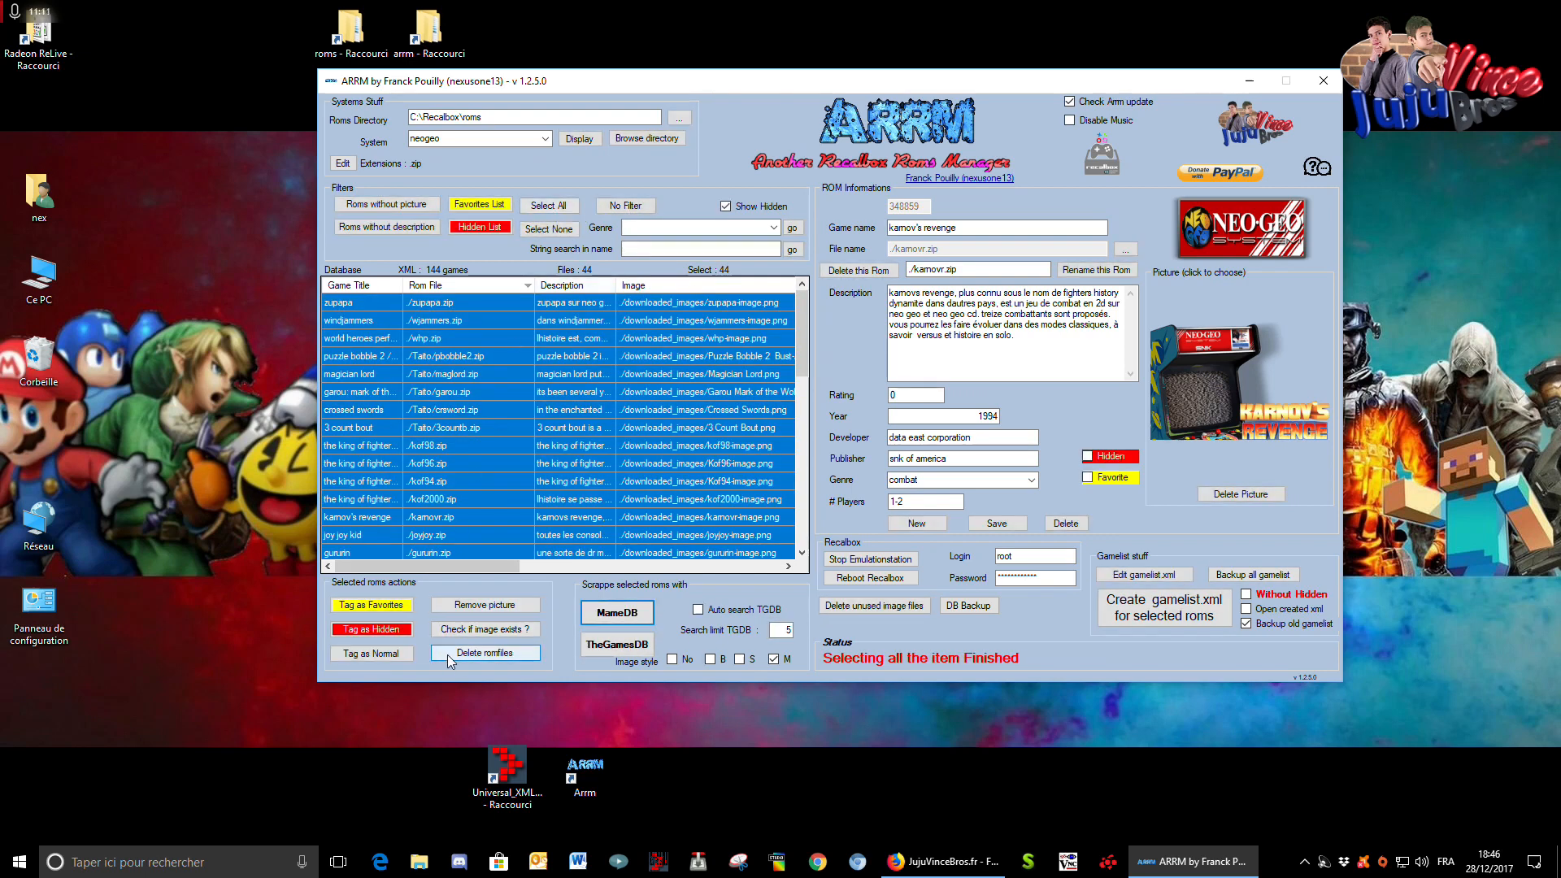
{"action": "left_click", "coordinate": [539, 483]}
{"action": "left_click", "coordinate": [499, 365]}
{"action": "left_click_drag", "start_coordinate": [502, 376], "coordinate": [504, 428]}
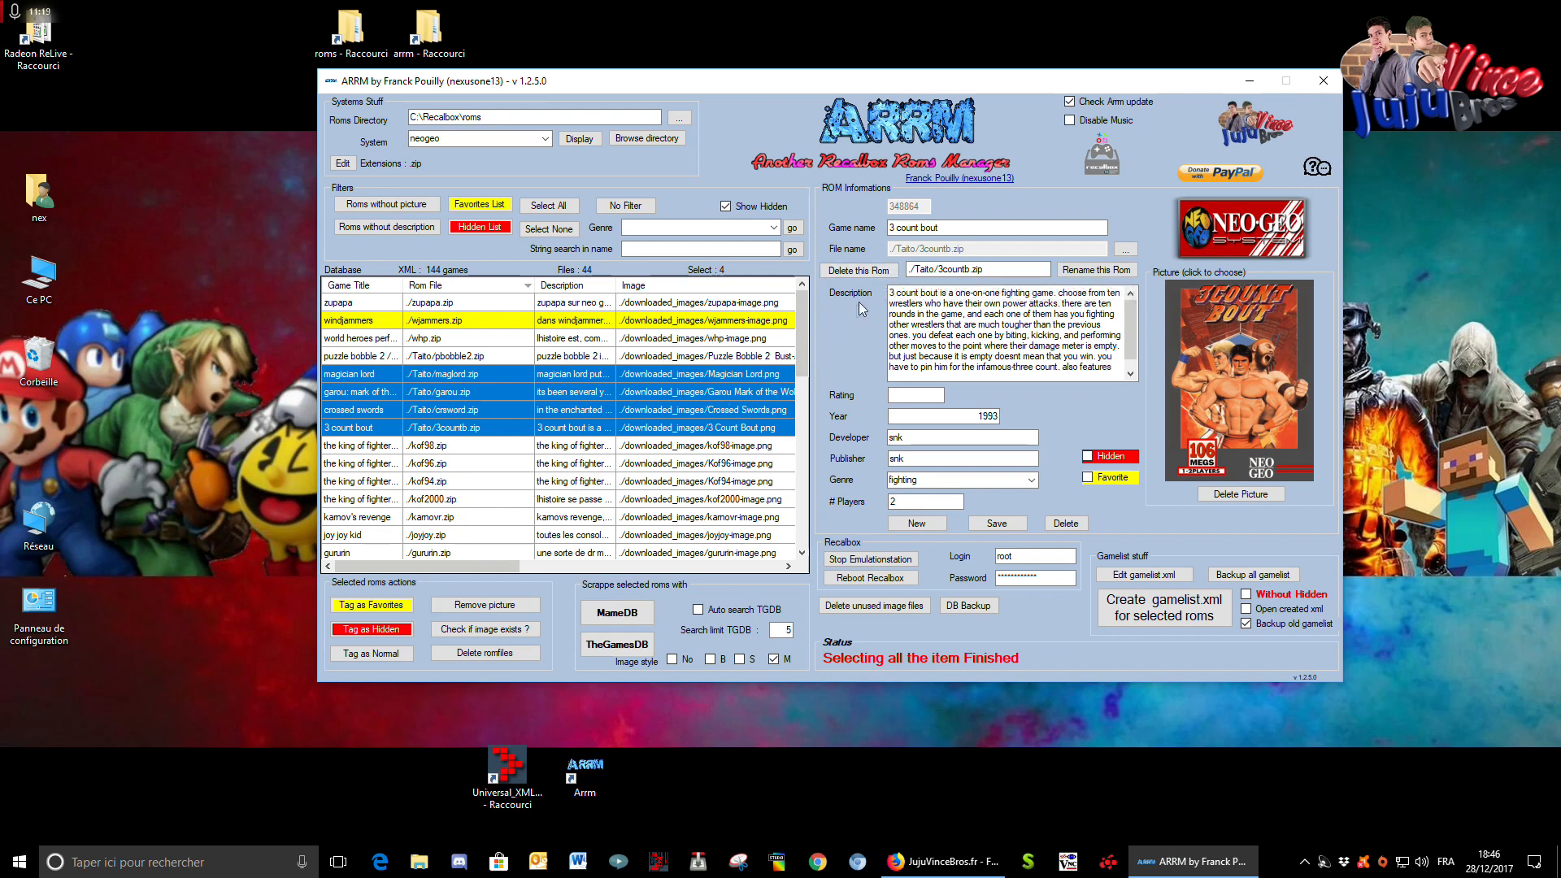
{"action": "left_click", "coordinate": [1017, 269]}
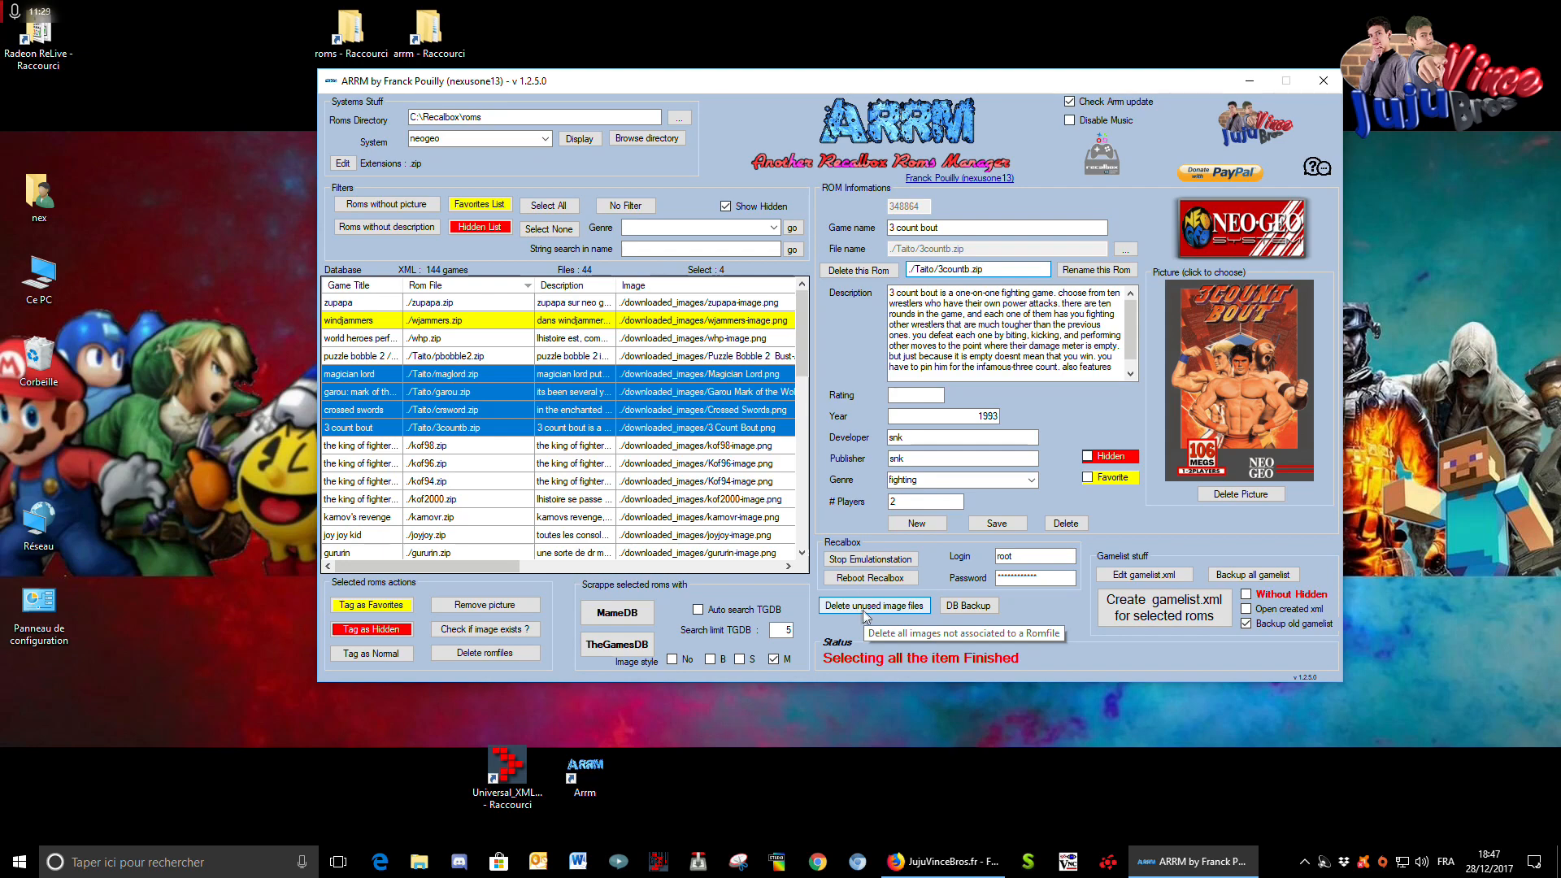
- View the downloaded_images folder in the neogeo rom directory, and look through the image paths in the game list
{"action": "left_click", "coordinate": [651, 139]}
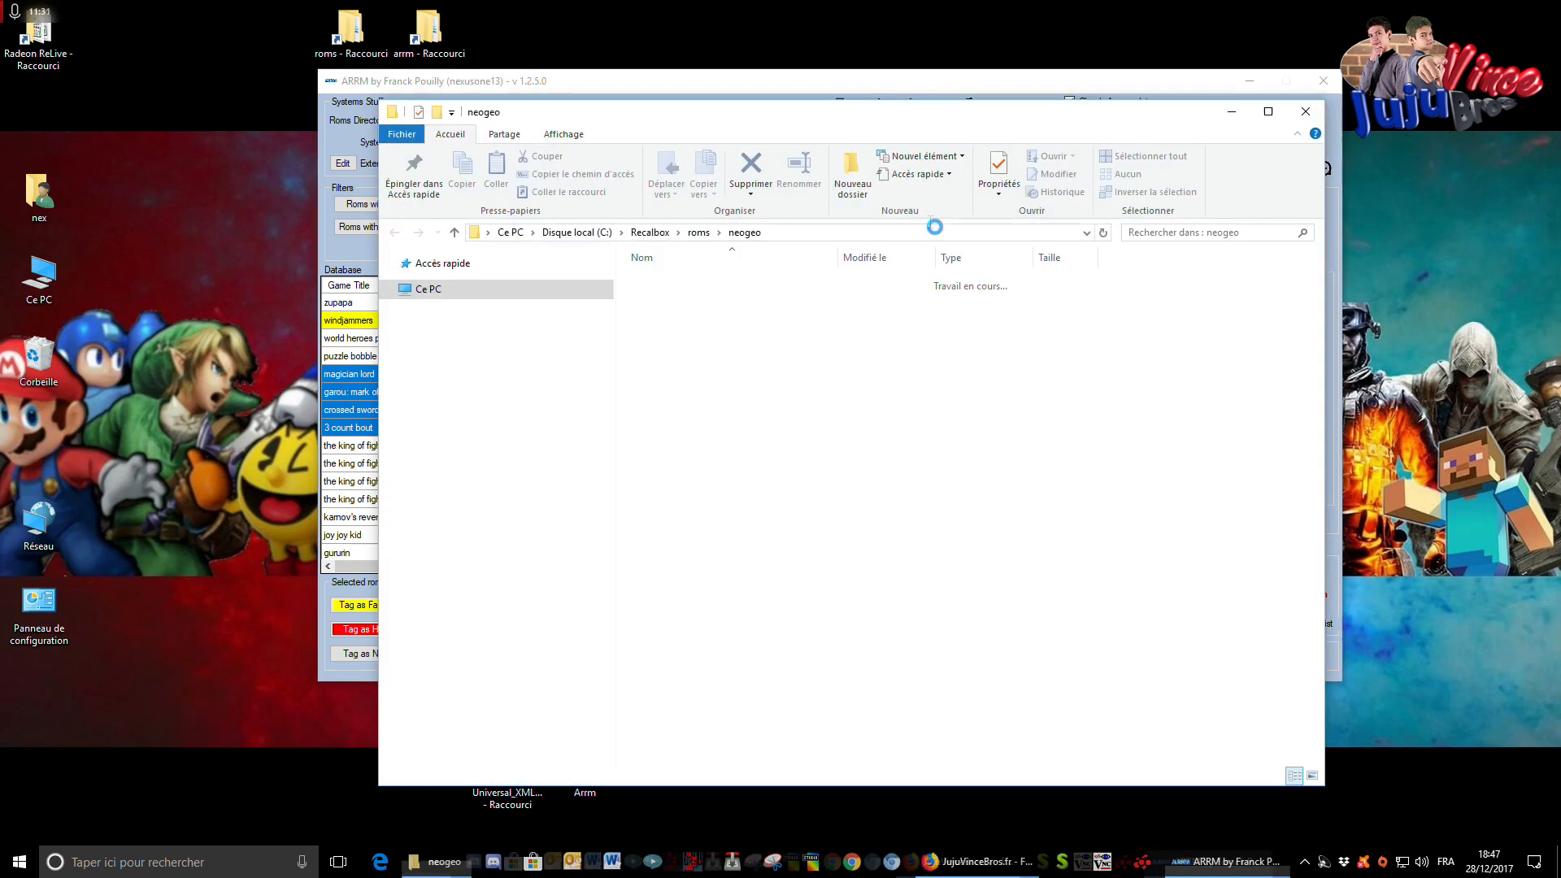
{"action": "left_click", "coordinate": [692, 301]}
{"action": "double_click", "coordinate": [692, 299]}
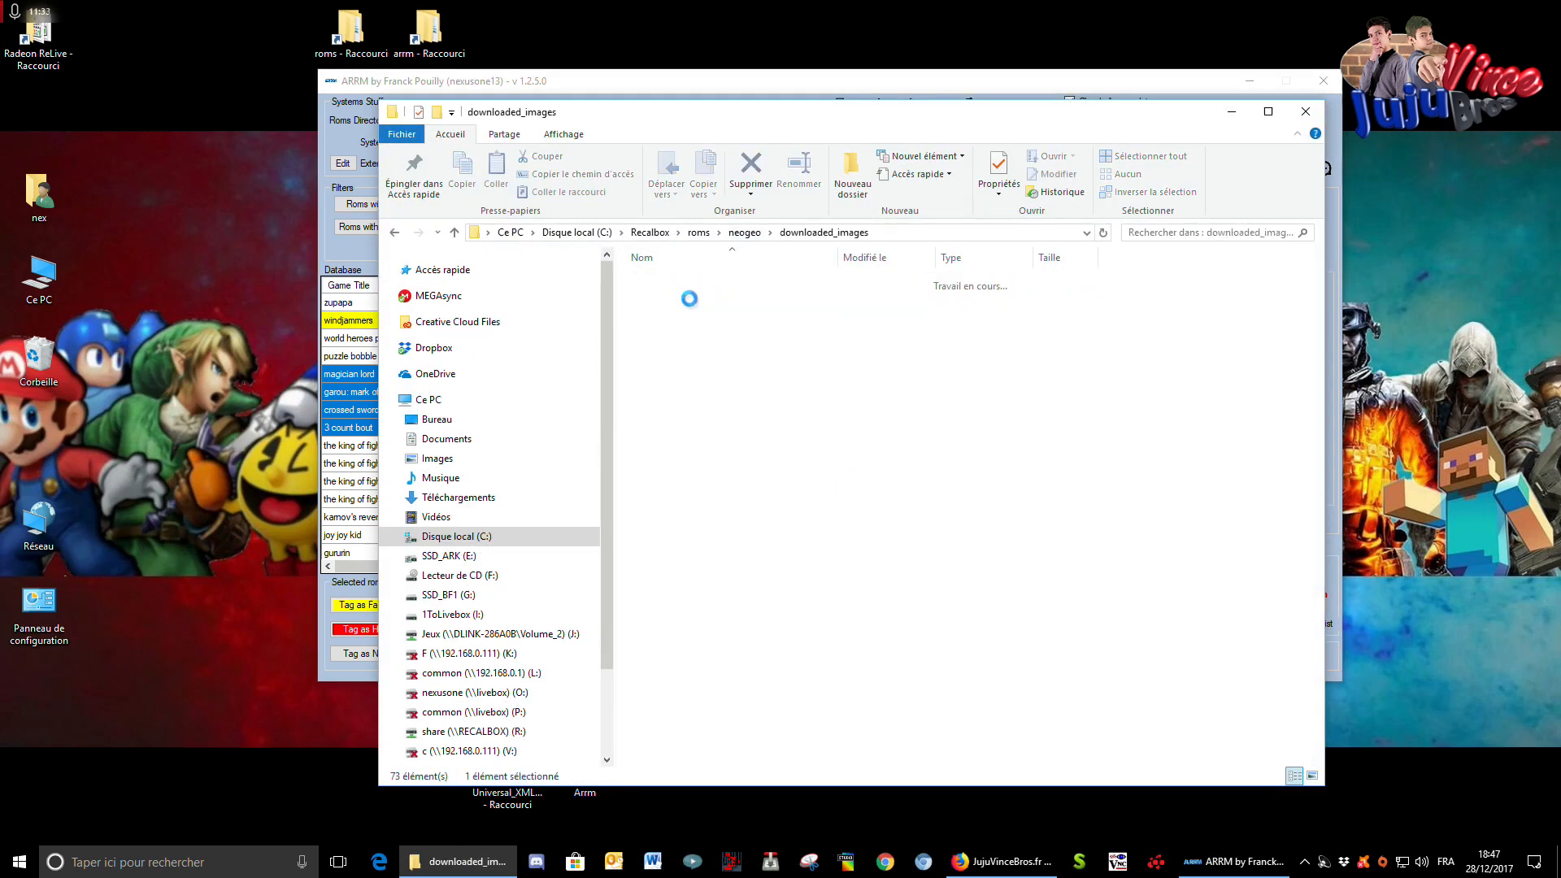
{"action": "left_click", "coordinate": [395, 233]}
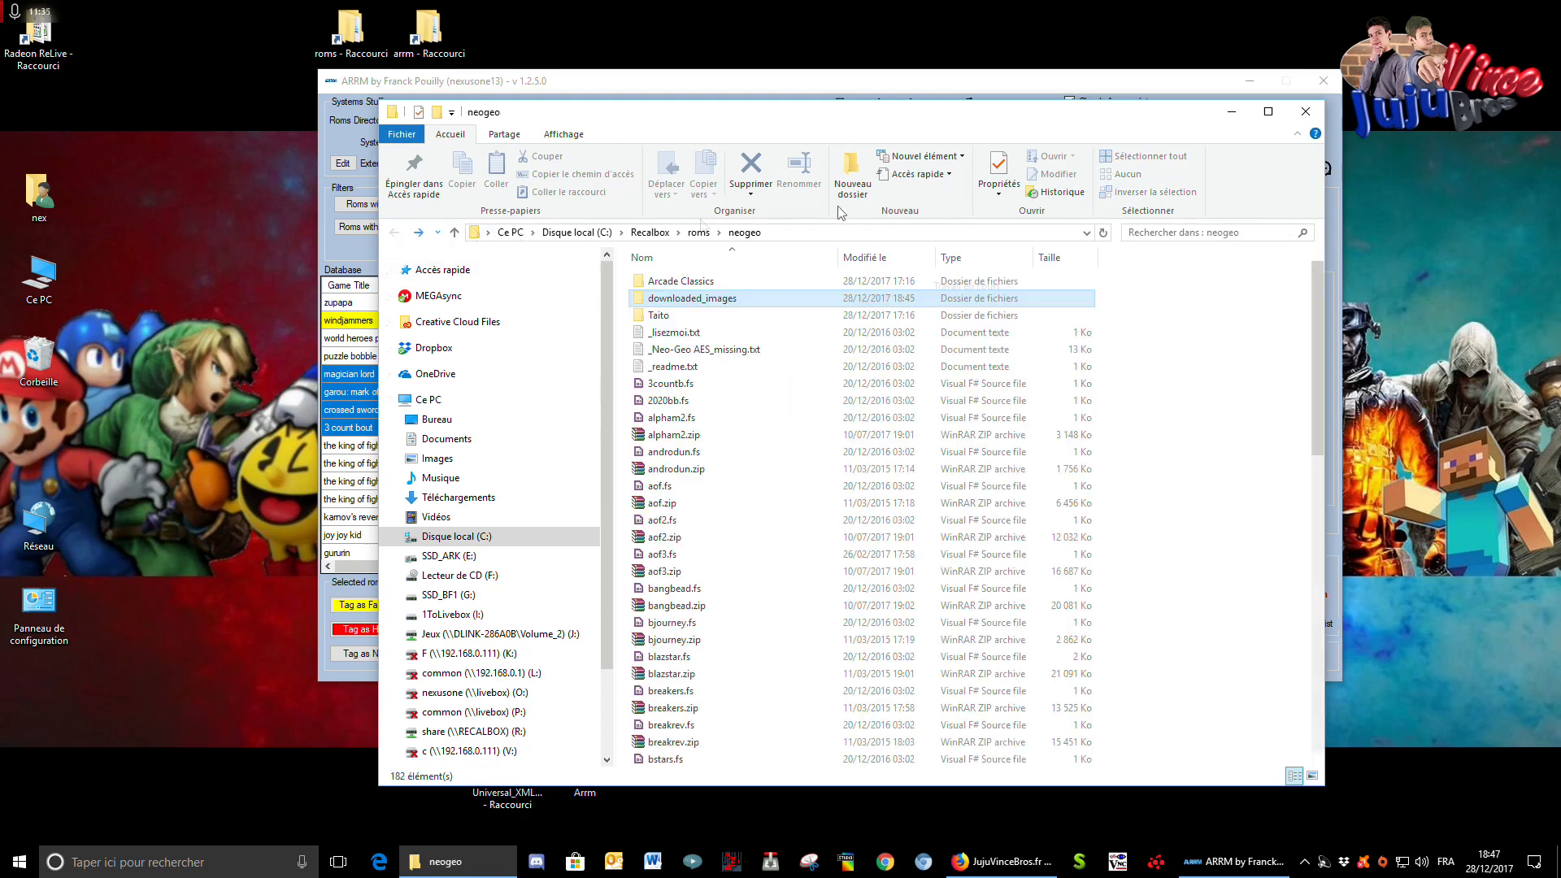
{"action": "left_click", "coordinate": [1231, 112]}
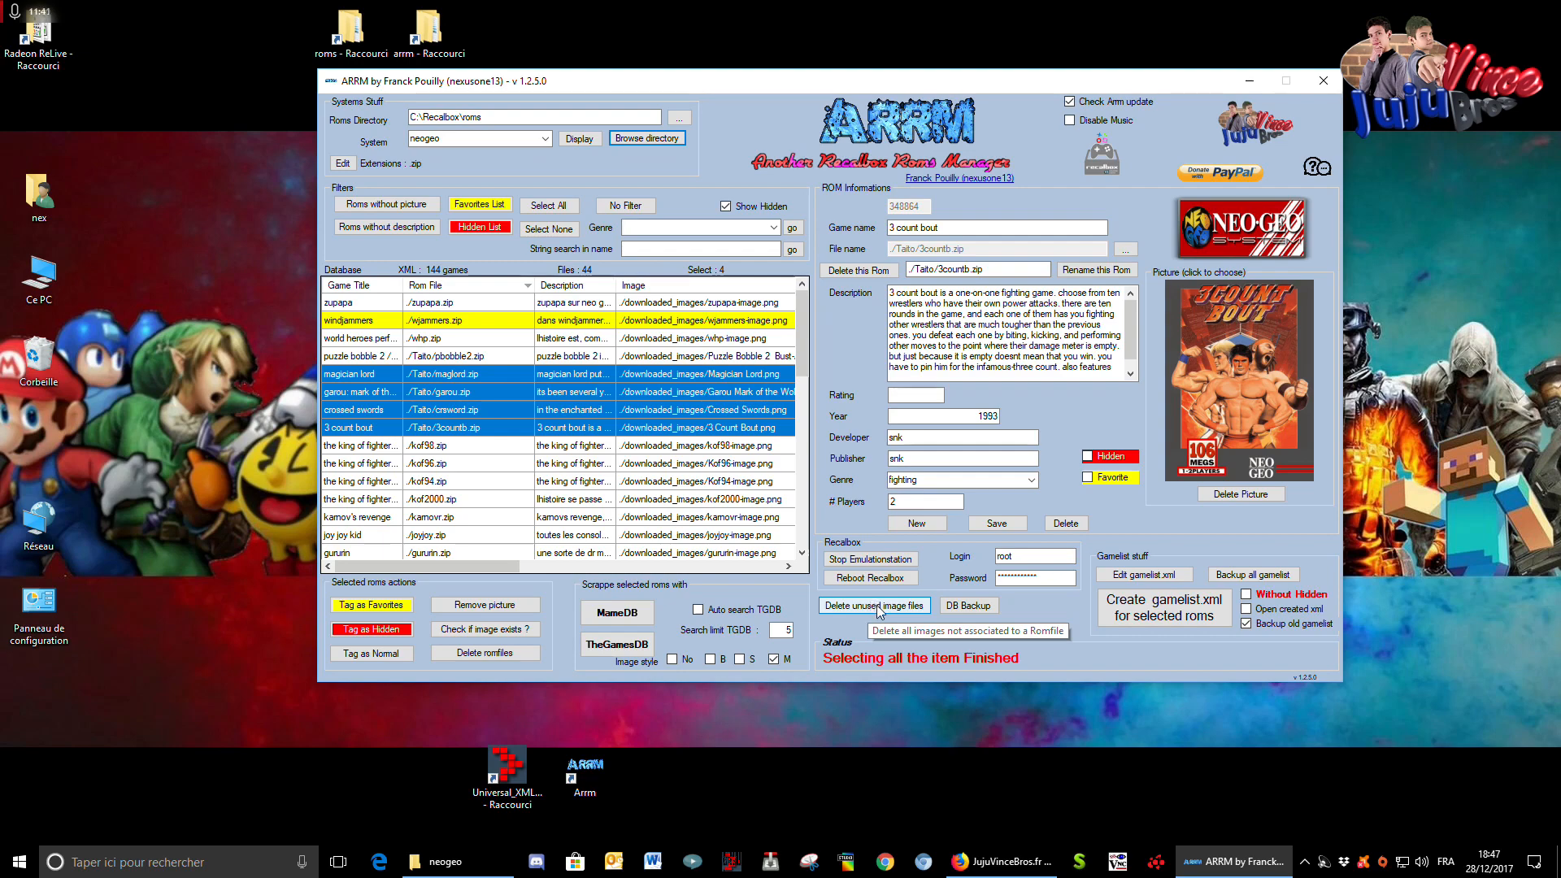
{"action": "scroll", "coordinate": [797, 343], "scroll_direction": "down", "scroll_amount": 10}
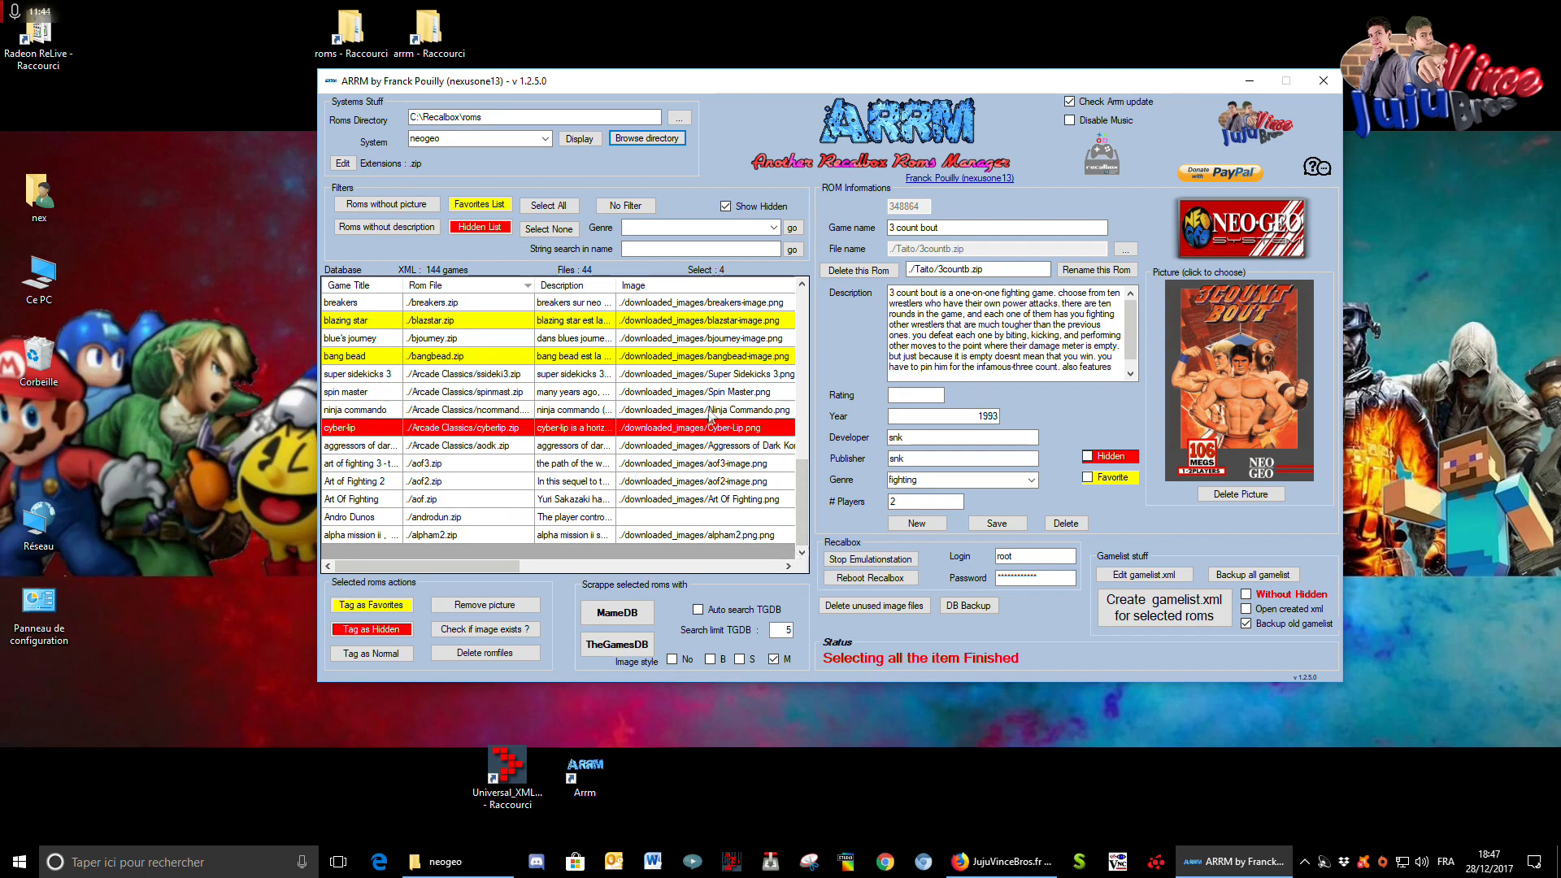
{"action": "left_click_drag", "start_coordinate": [800, 489], "coordinate": [801, 317]}
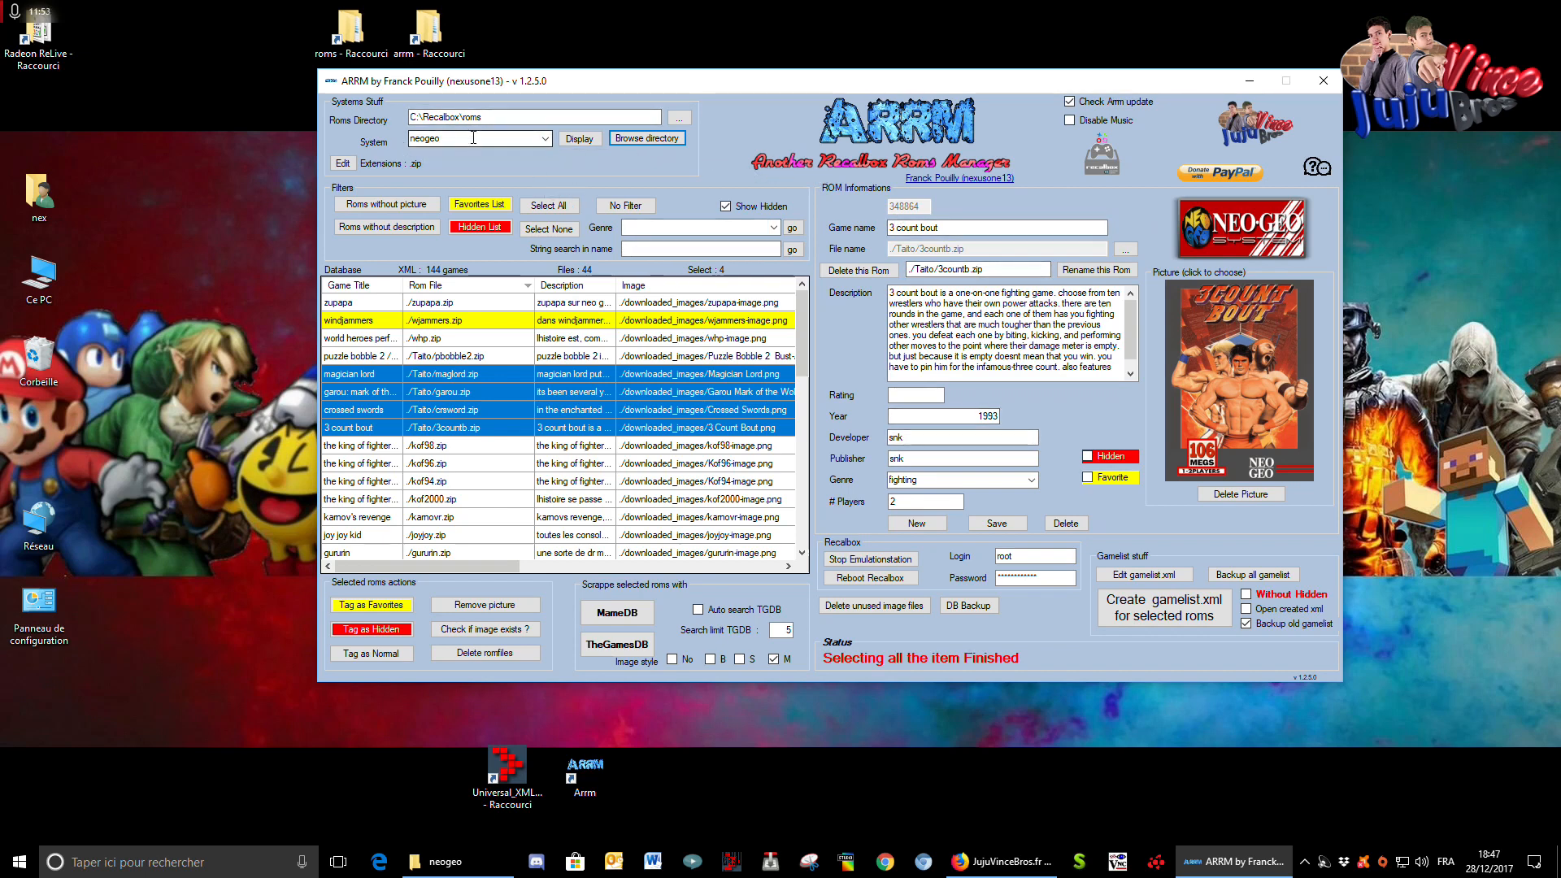
- Open the neogeo gamelist.xml in Notepad++, look through its game entries, and return to ARRM
{"action": "left_click", "coordinate": [1144, 575]}
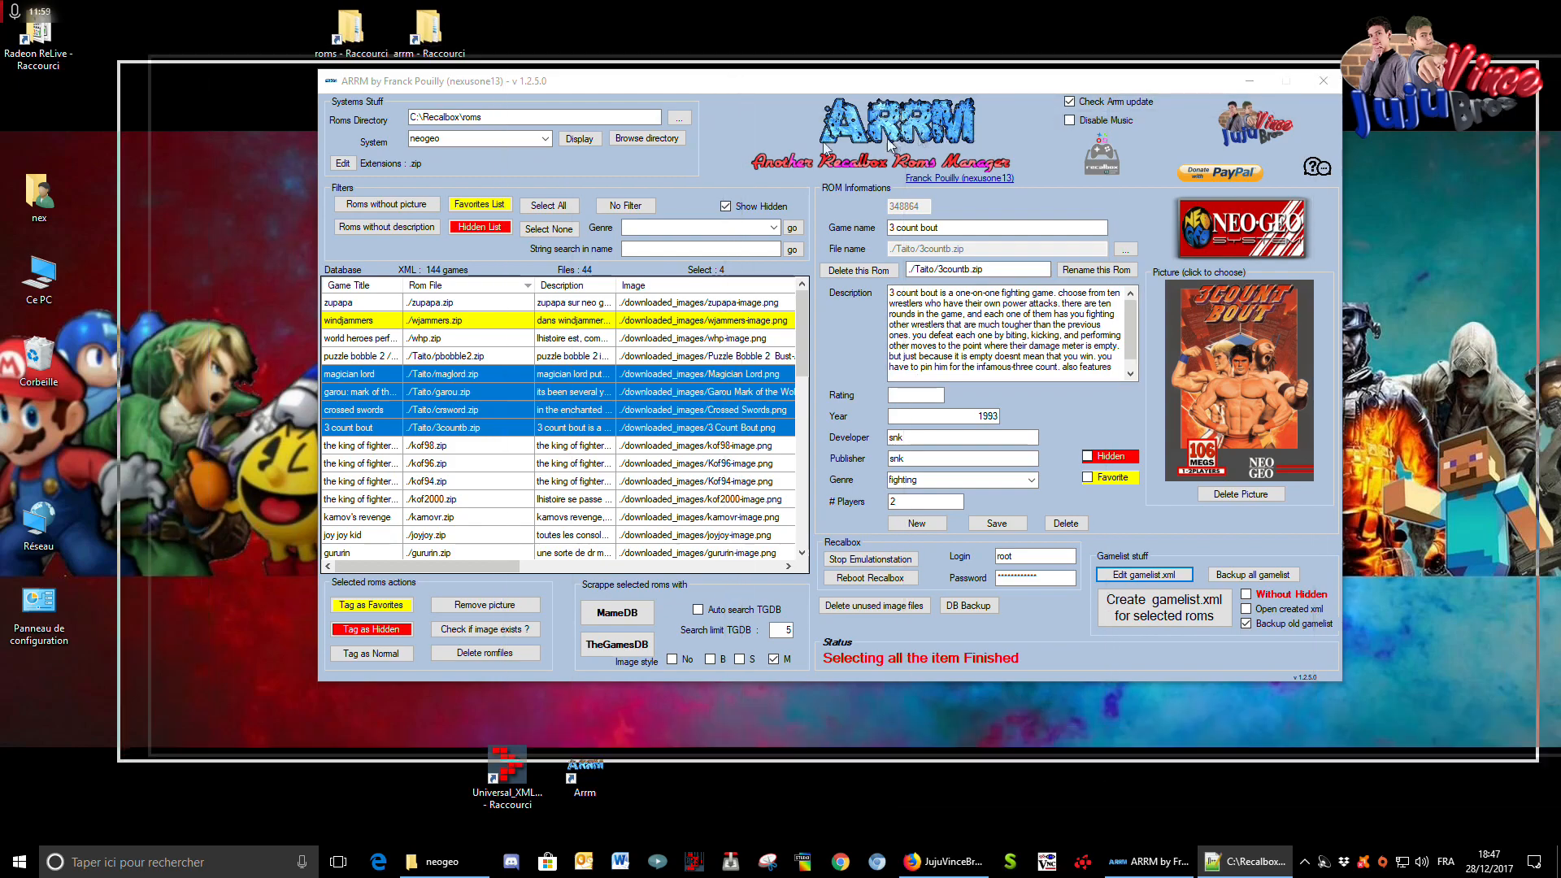
{"action": "scroll", "coordinate": [525, 265], "scroll_direction": "down", "scroll_amount": 20}
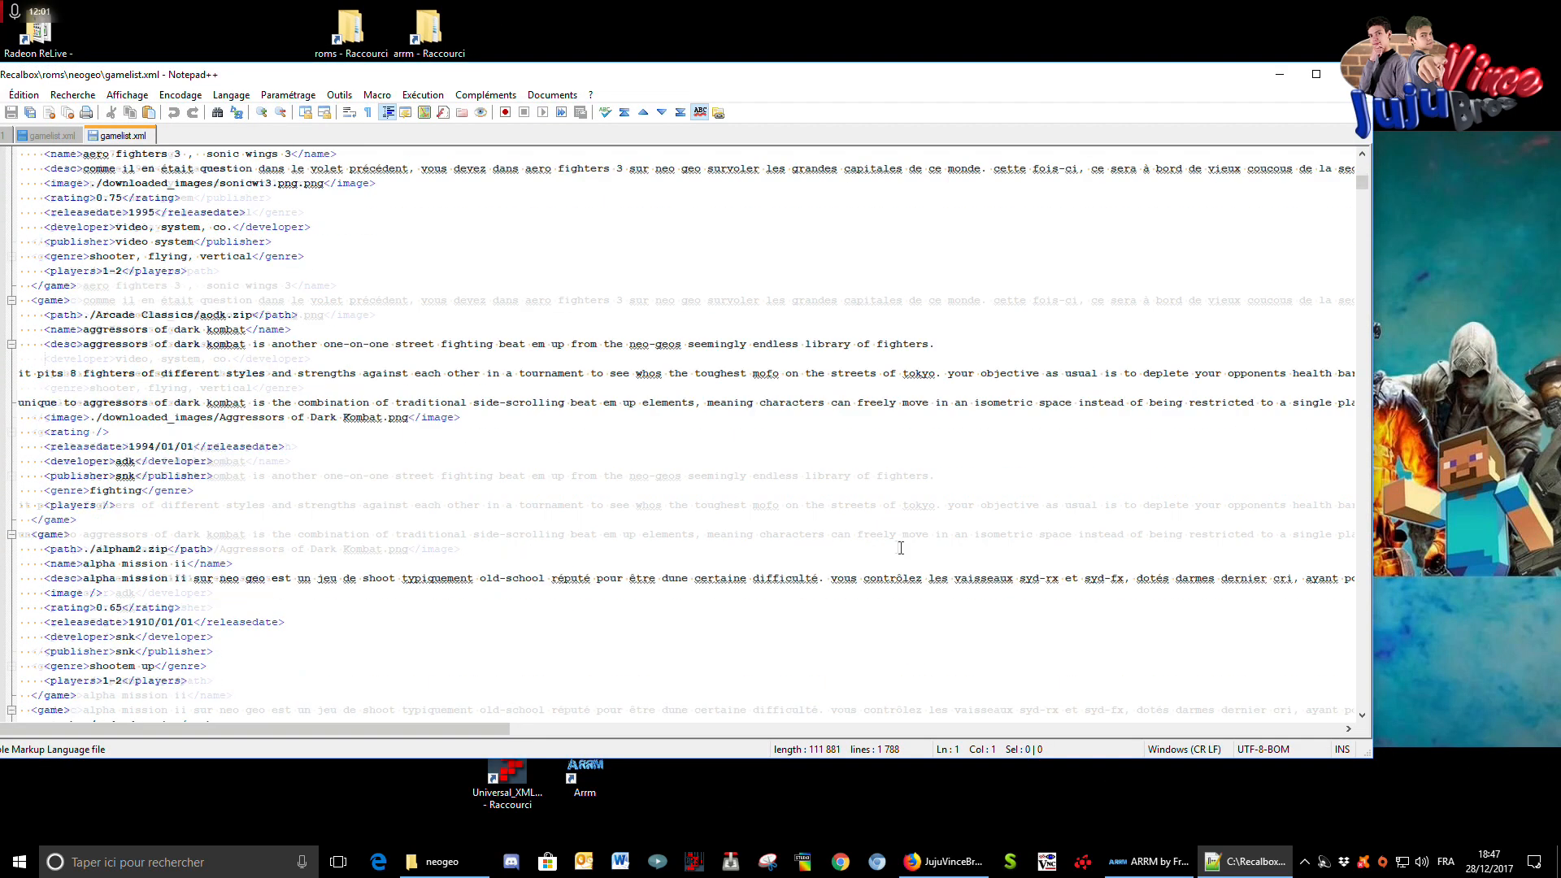
{"action": "left_click", "coordinate": [1345, 77]}
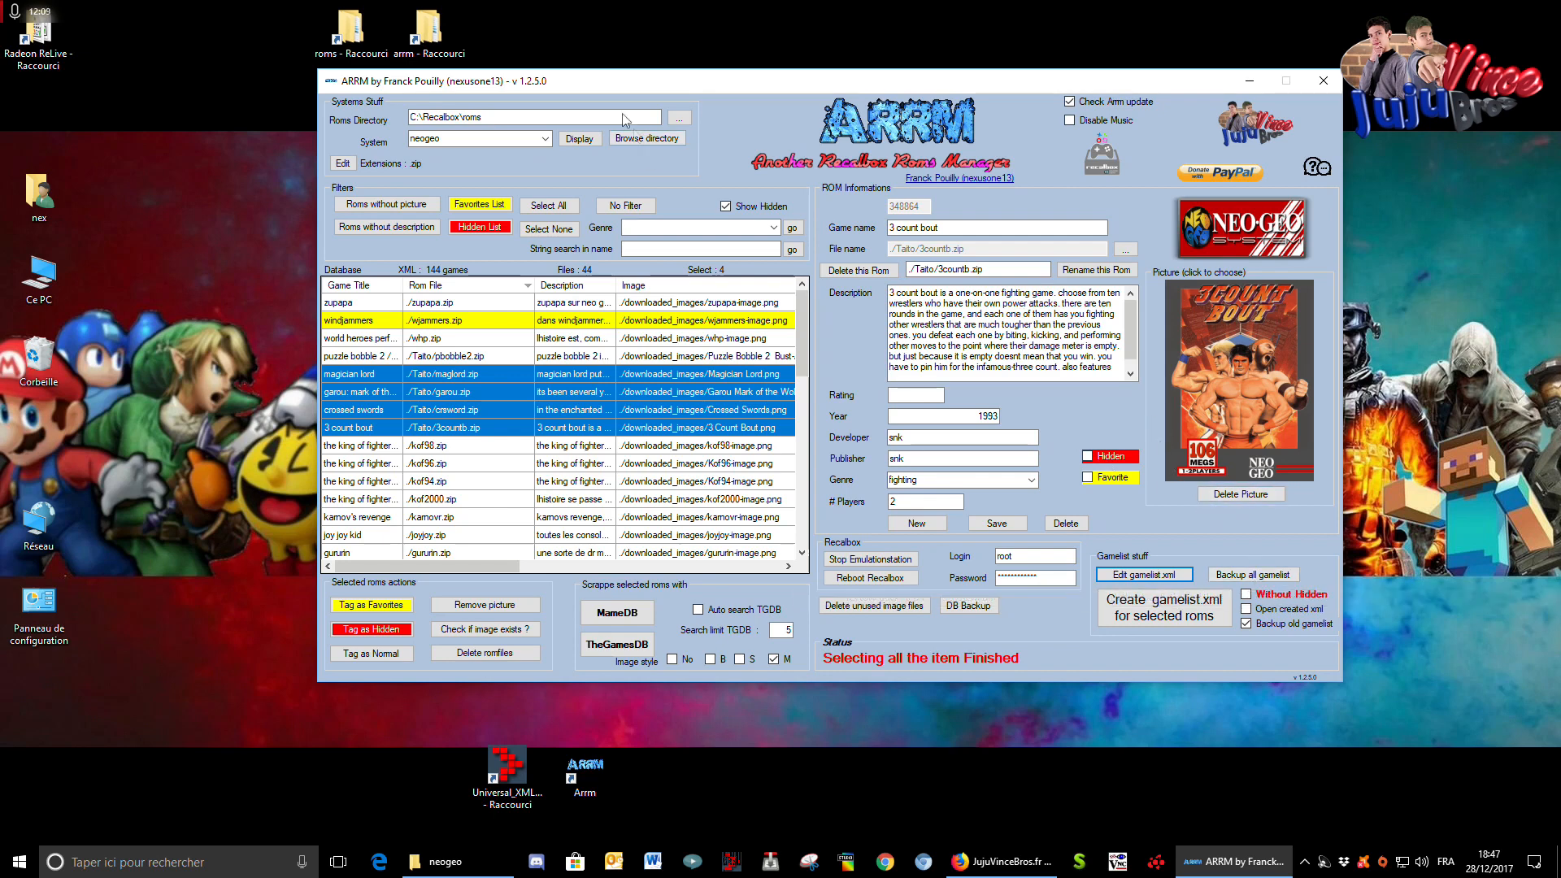
- Back up the gamelists, and view the resulting file in the backup folder of the neogeo rom directory
{"action": "left_click", "coordinate": [646, 139]}
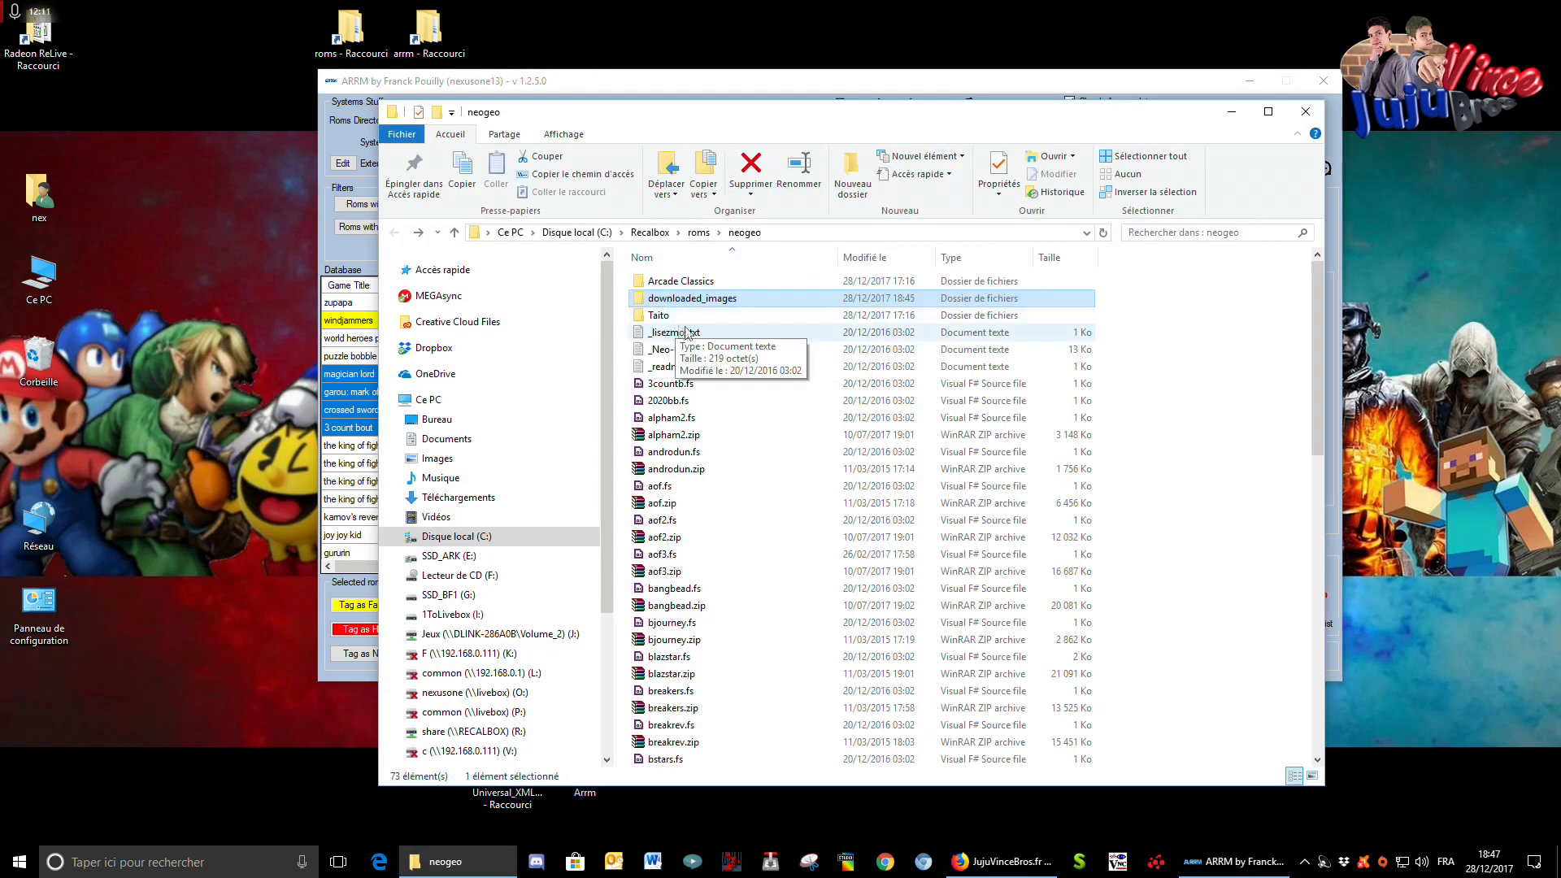
{"action": "left_click", "coordinate": [1304, 113]}
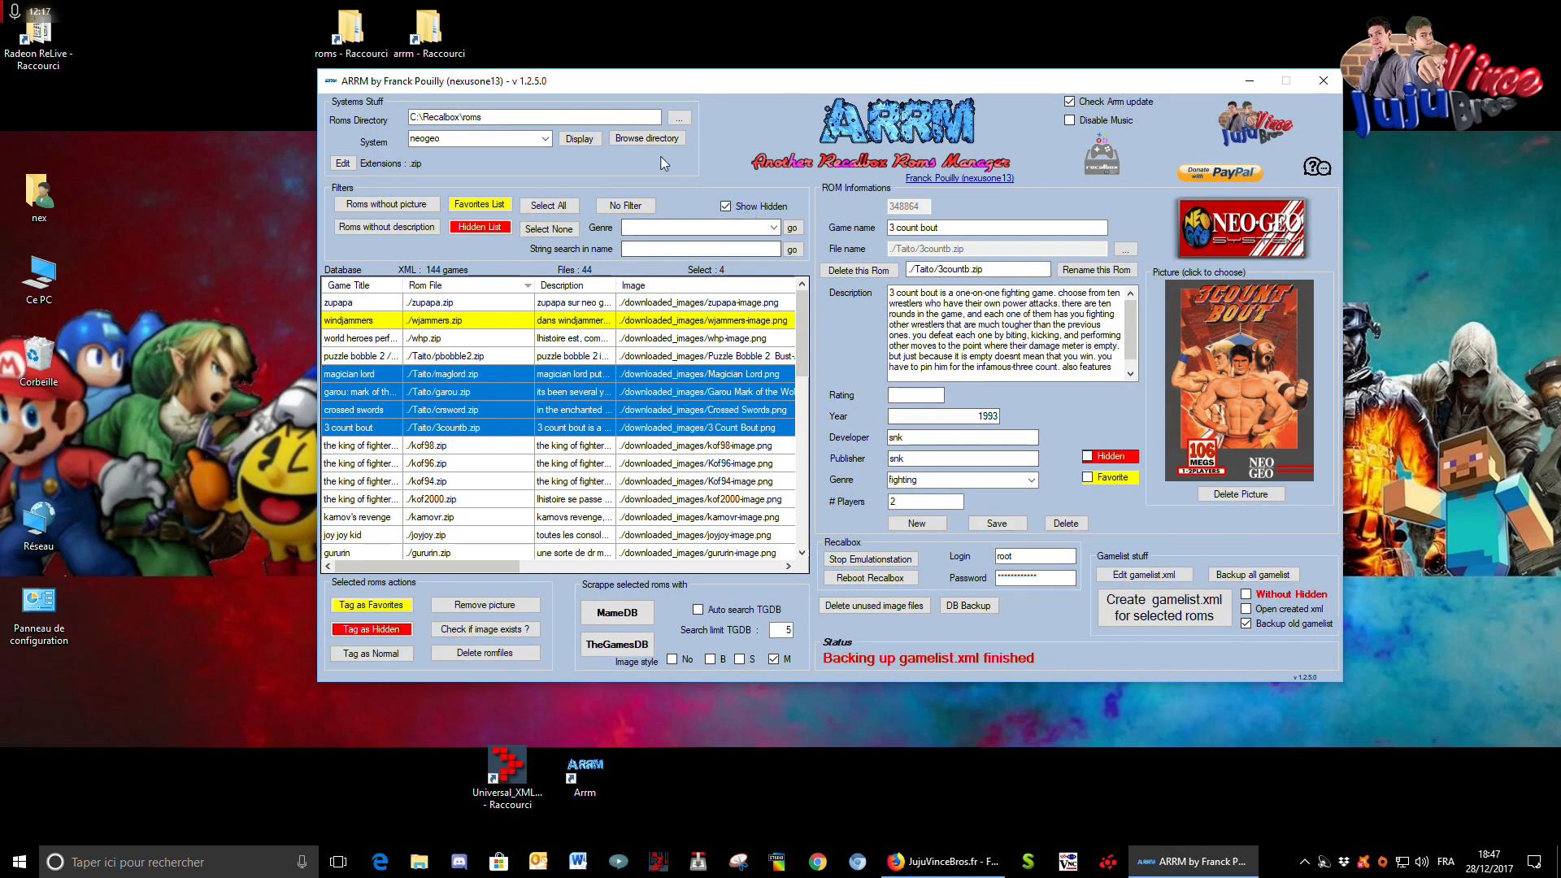
{"action": "left_click", "coordinate": [639, 140]}
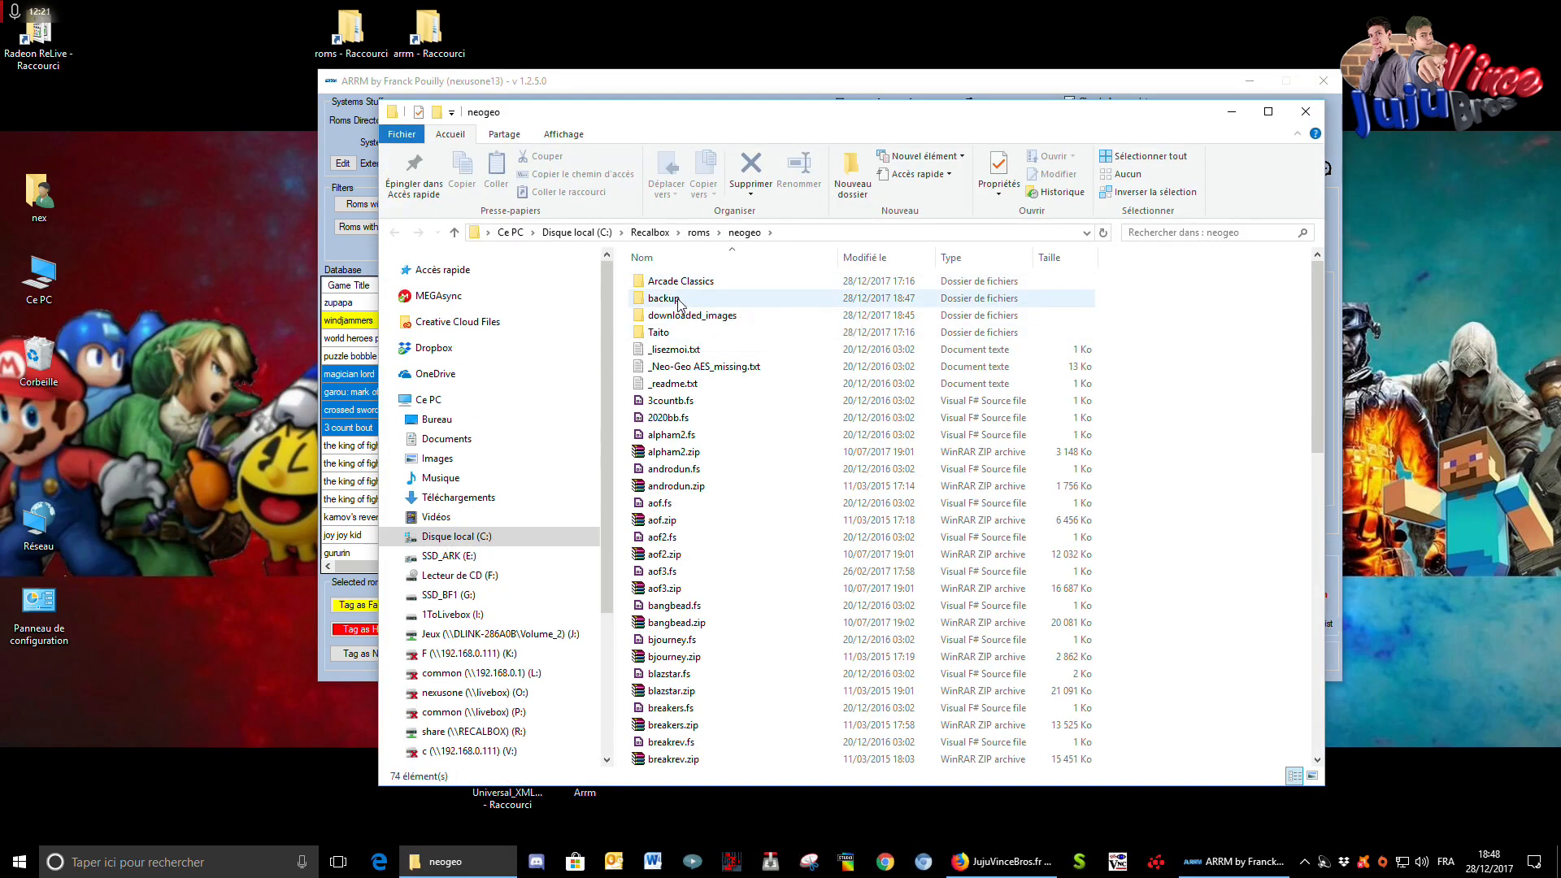
{"action": "double_click", "coordinate": [678, 300]}
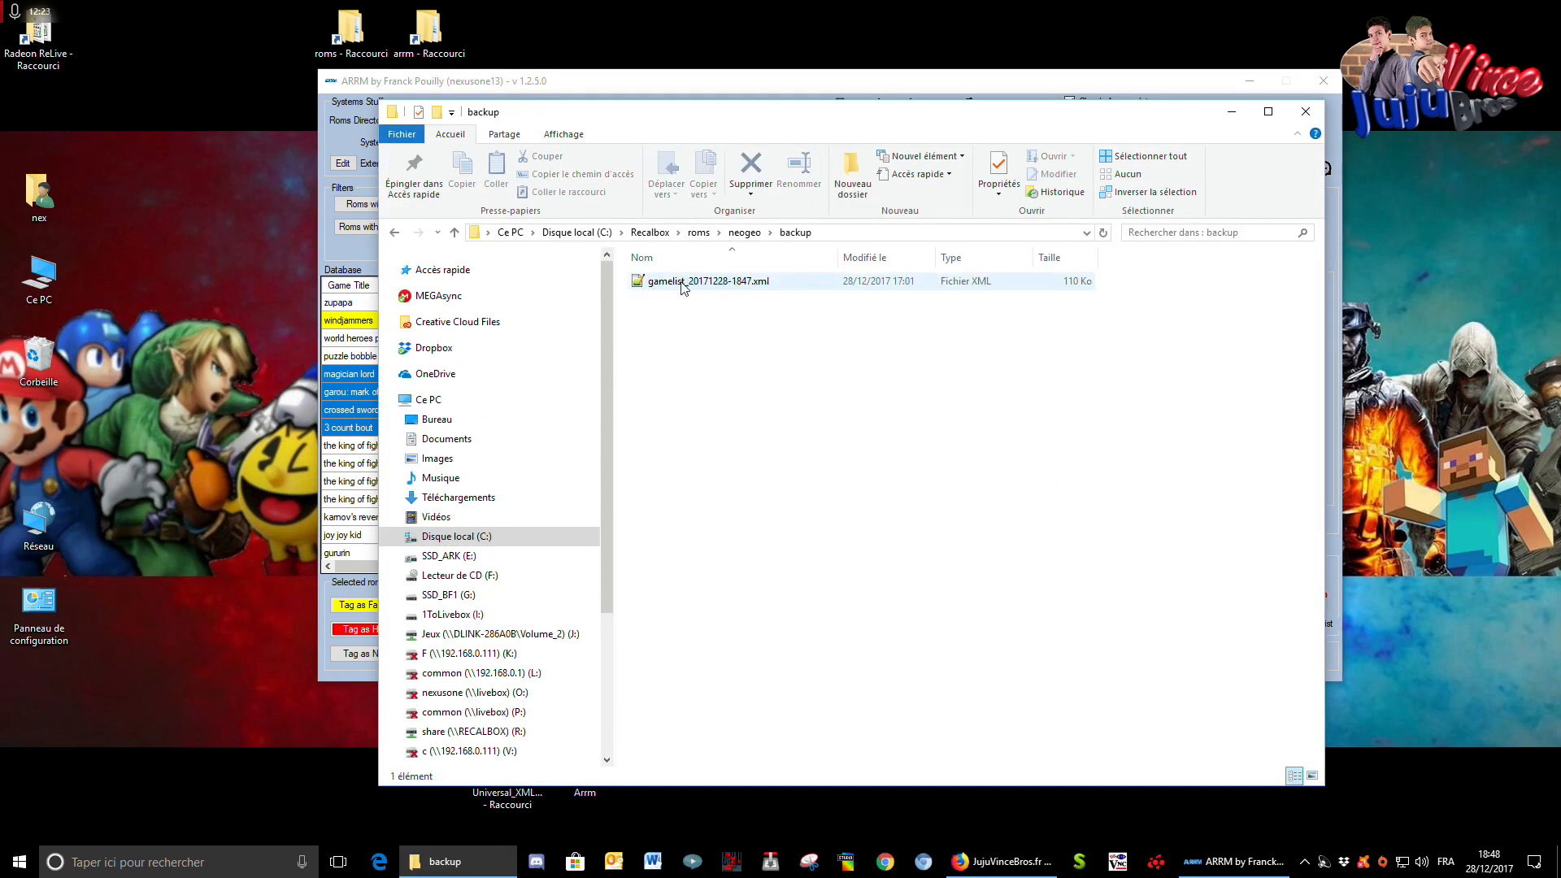
{"action": "left_click", "coordinate": [397, 234]}
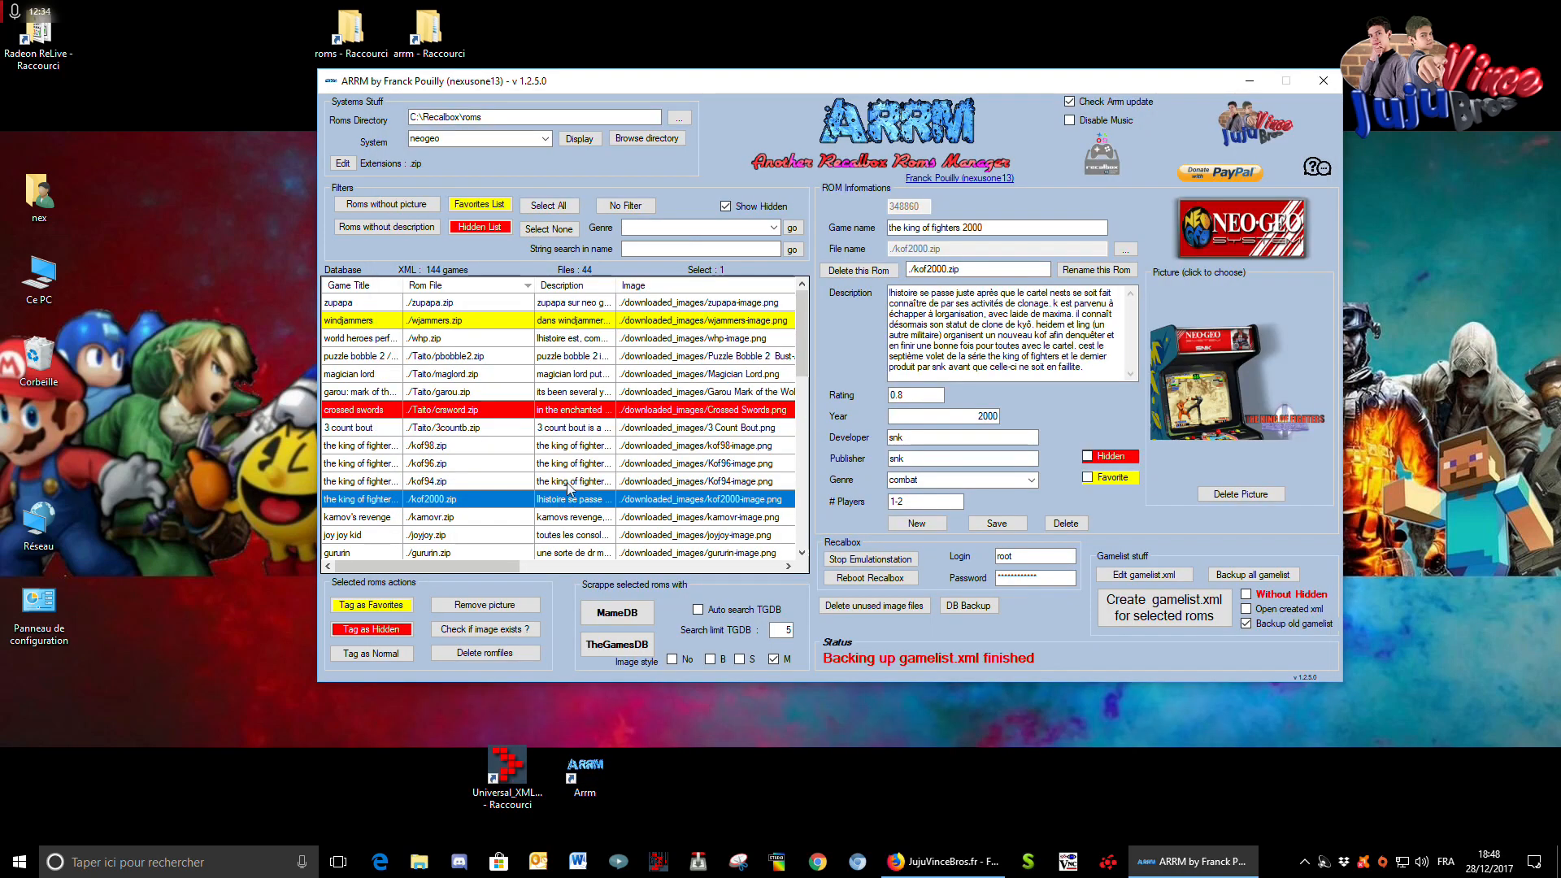
- Try to create gamelist.xml for the king of fighters 2000 alone, and decline creating it for such a short list
{"action": "left_click", "coordinate": [558, 359]}
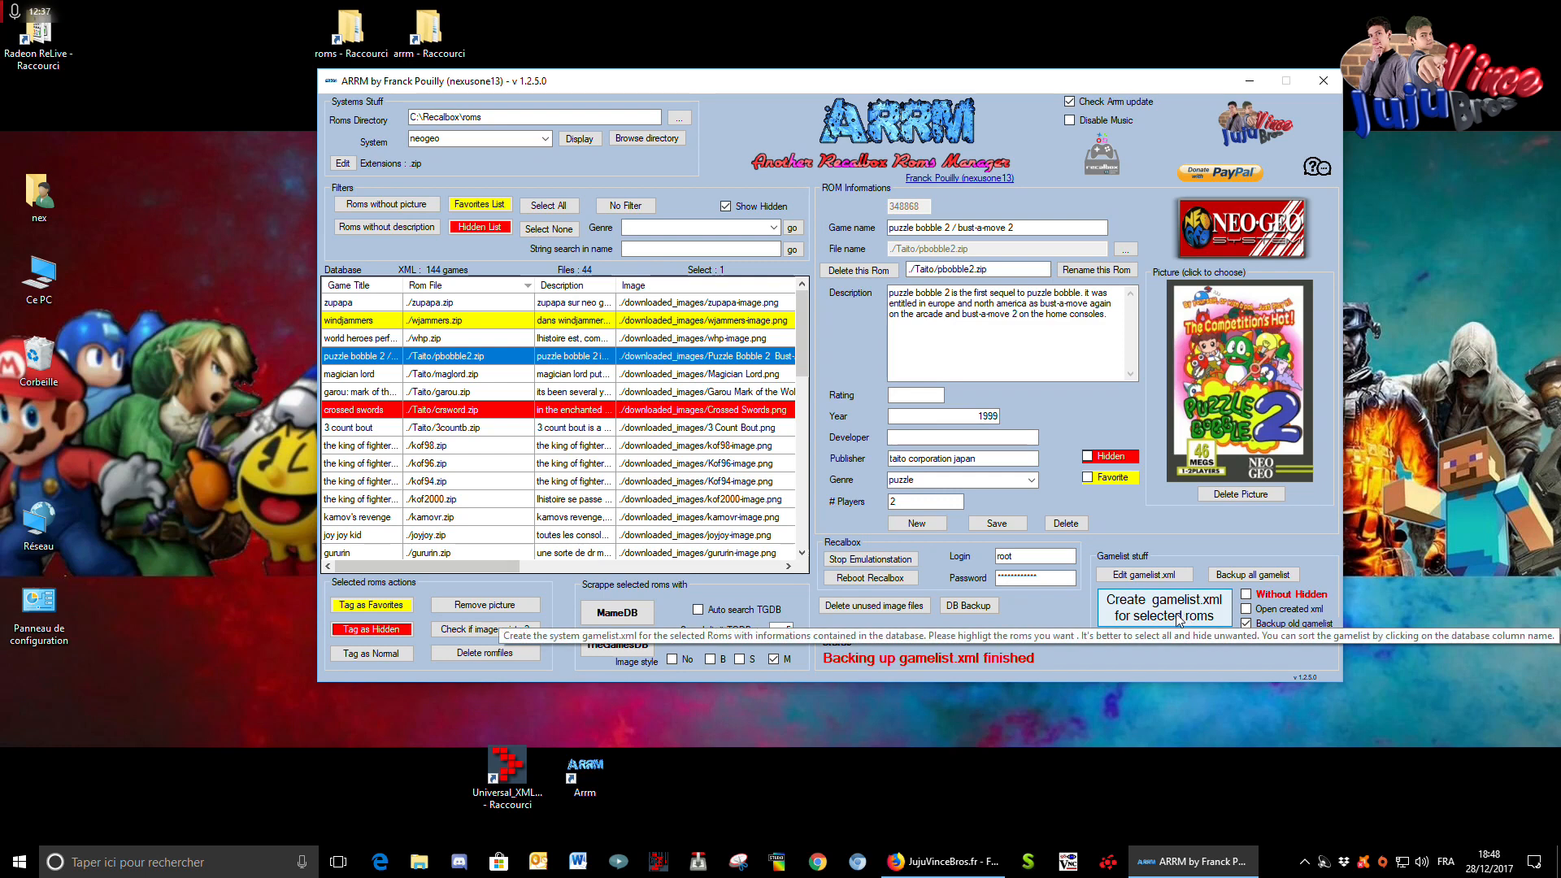
{"action": "left_click", "coordinate": [559, 465]}
{"action": "left_click", "coordinate": [614, 499]}
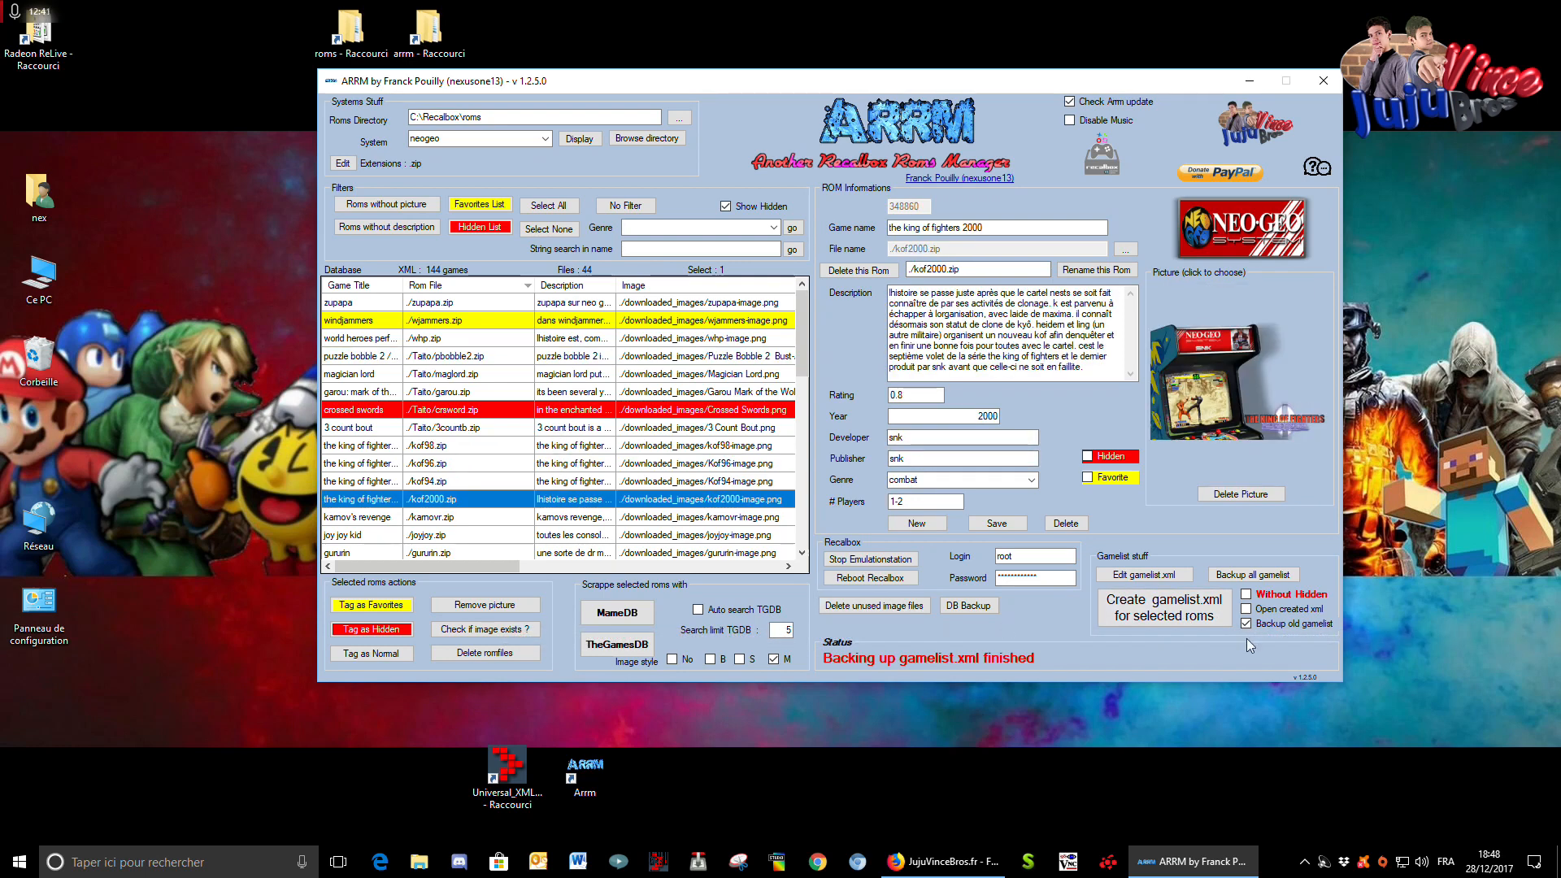
{"action": "left_click", "coordinate": [1196, 617]}
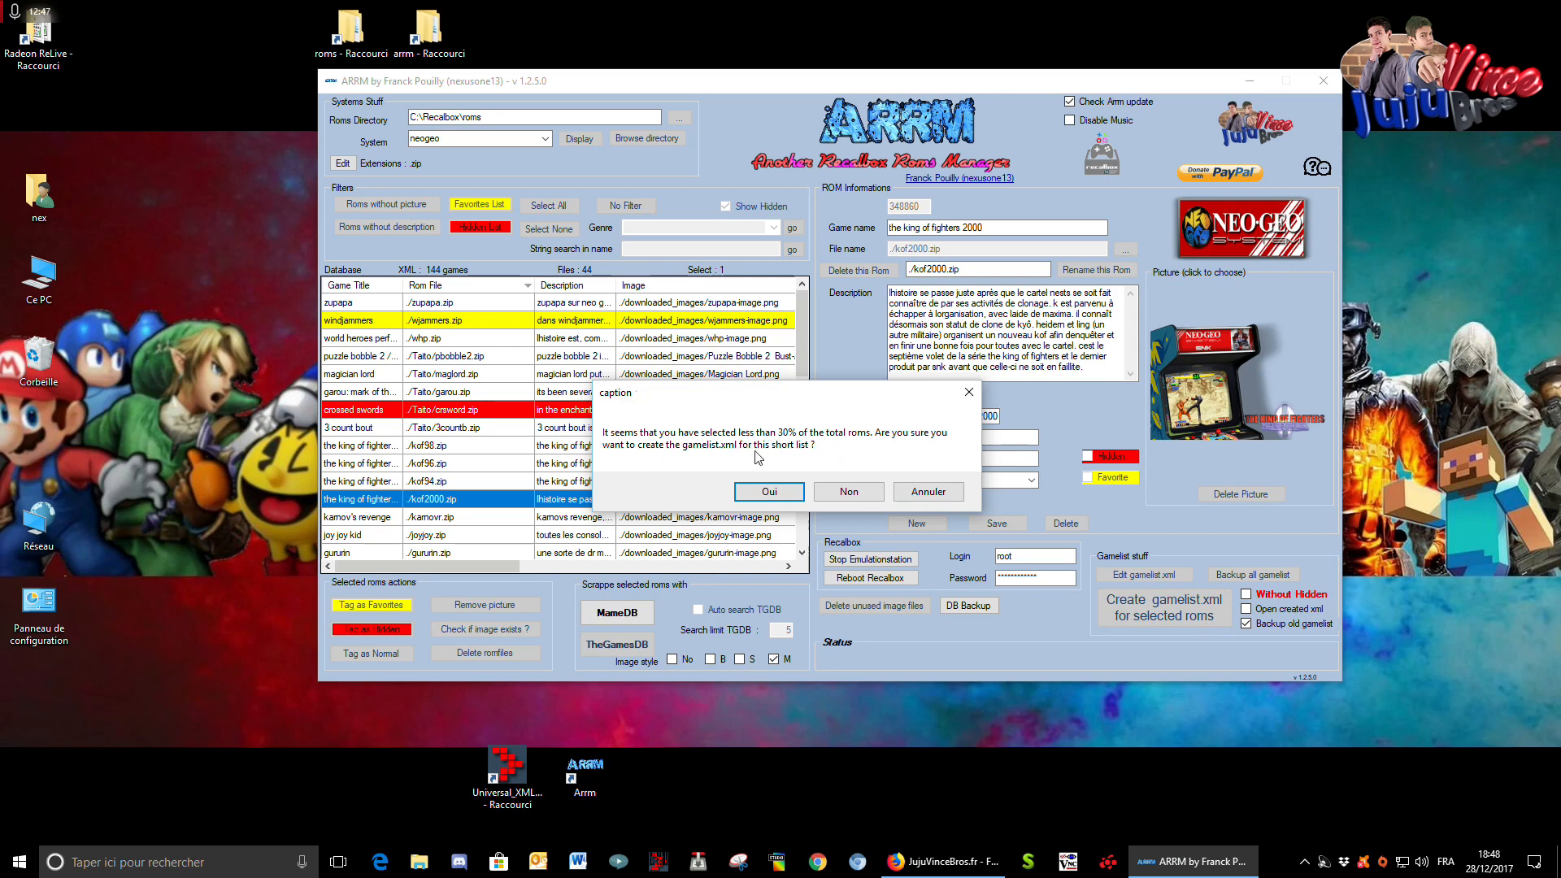
{"action": "left_click", "coordinate": [848, 493]}
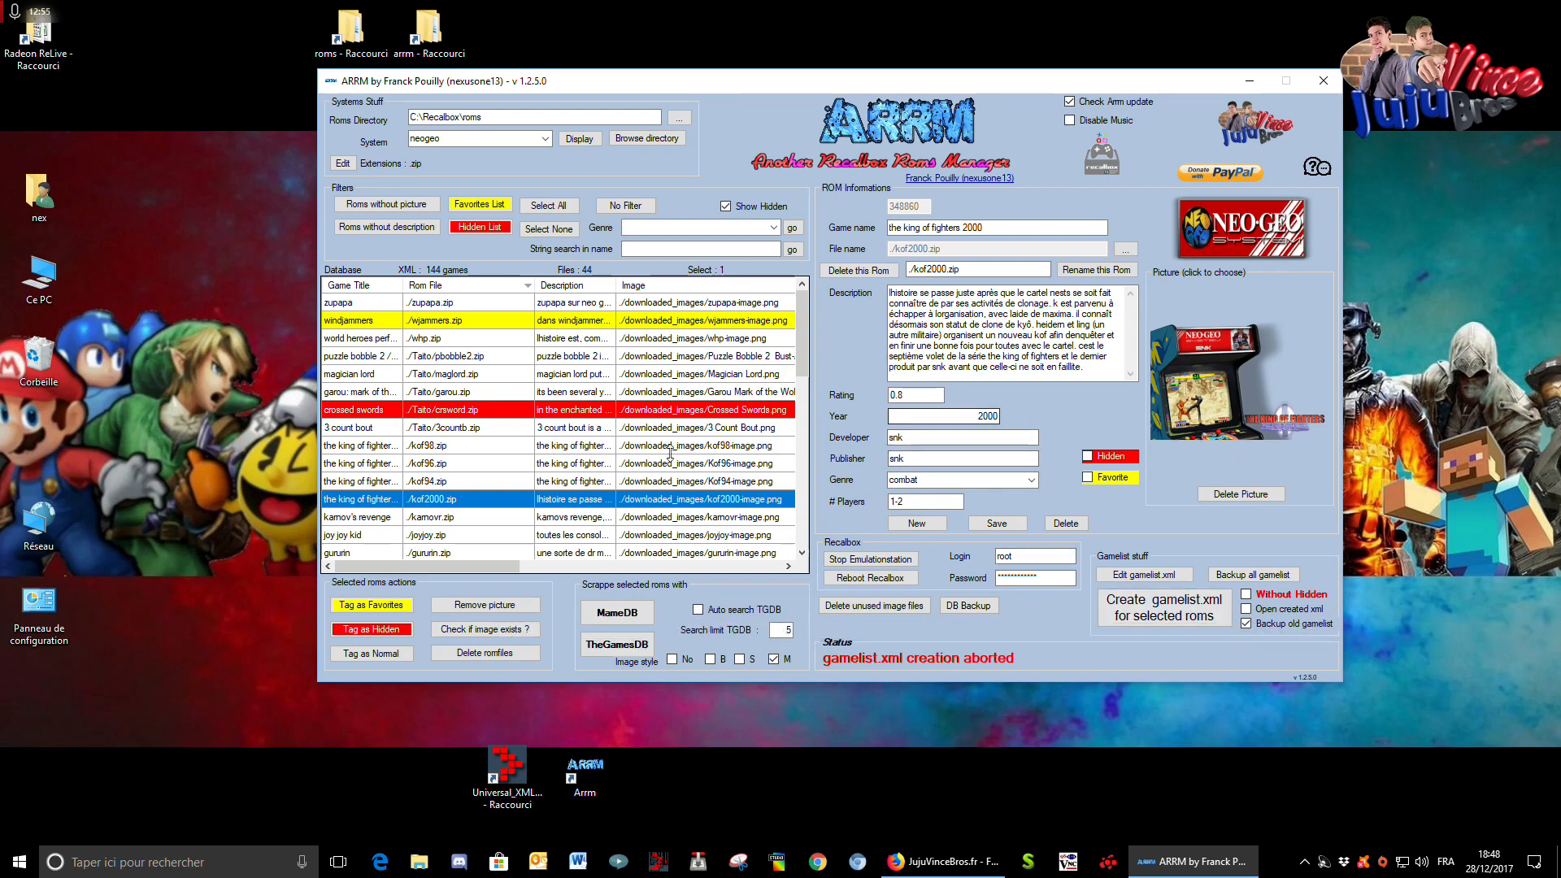
- Select all the games in the neogeo list
{"action": "left_click", "coordinate": [508, 487]}
{"action": "left_click", "coordinate": [512, 503]}
{"action": "left_click", "coordinate": [495, 482]}
{"action": "left_click", "coordinate": [496, 500]}
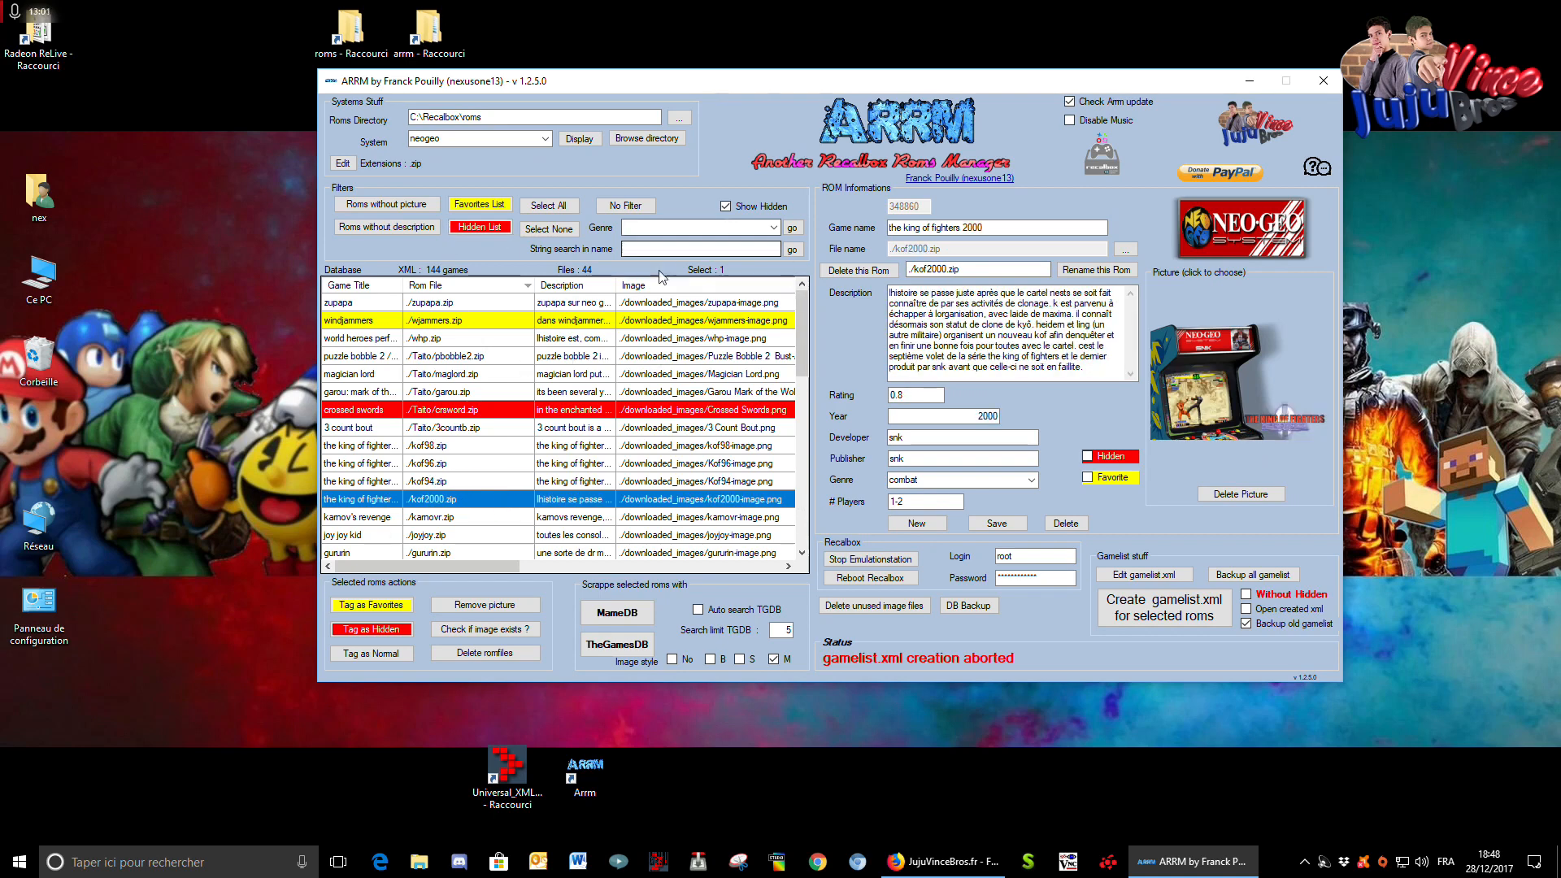
{"action": "left_click", "coordinate": [549, 208]}
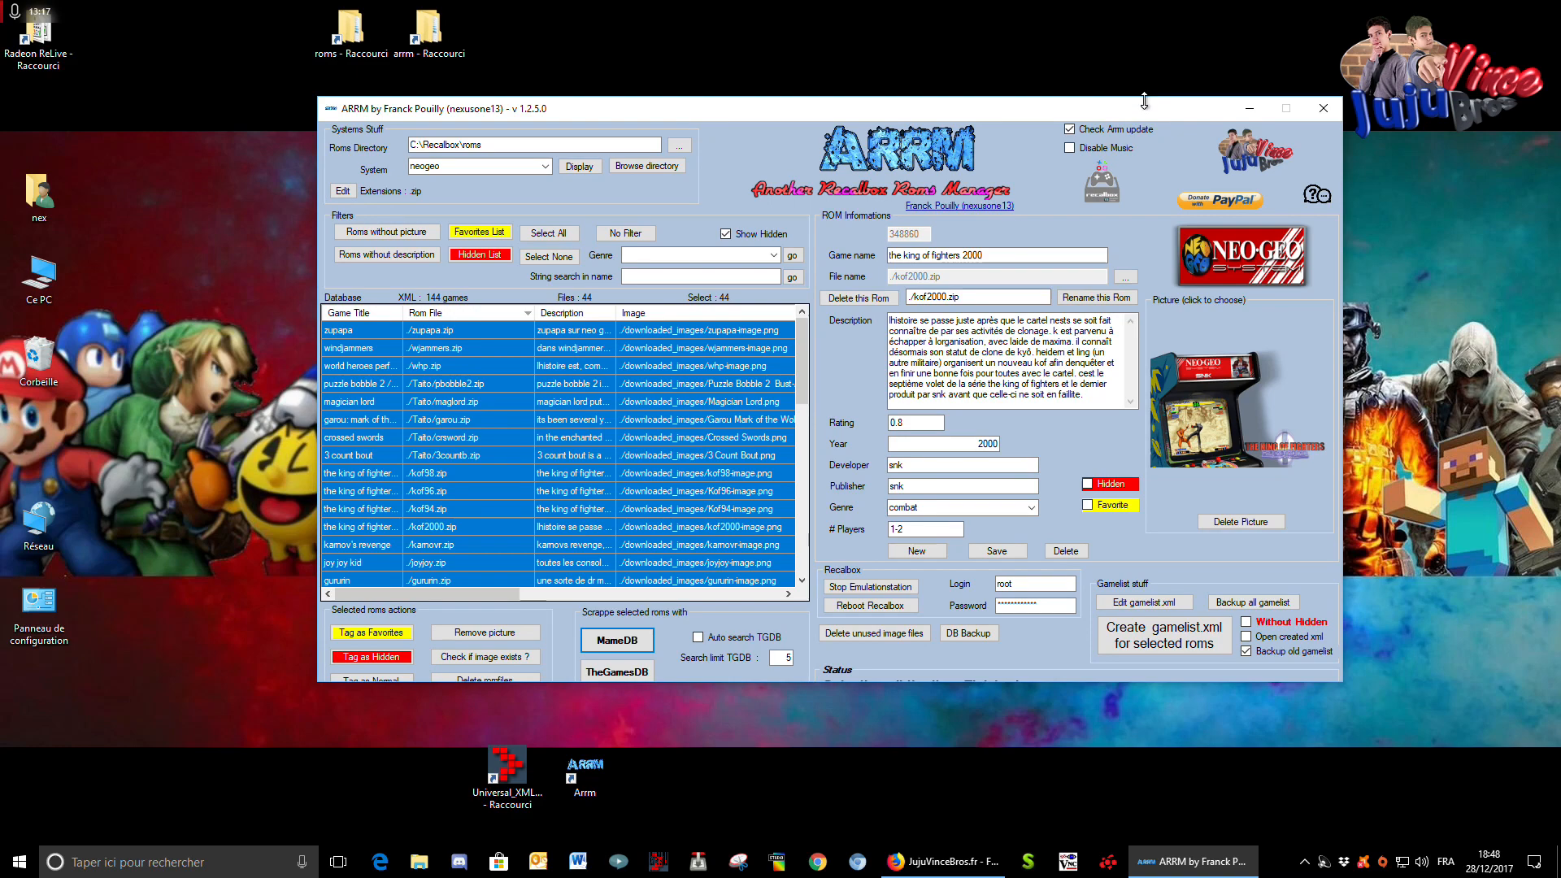
- View the two gamelist-only screenshots on the desktop, showing the web setting and the configuration line, and return to ARRM
{"action": "left_click", "coordinate": [1250, 53]}
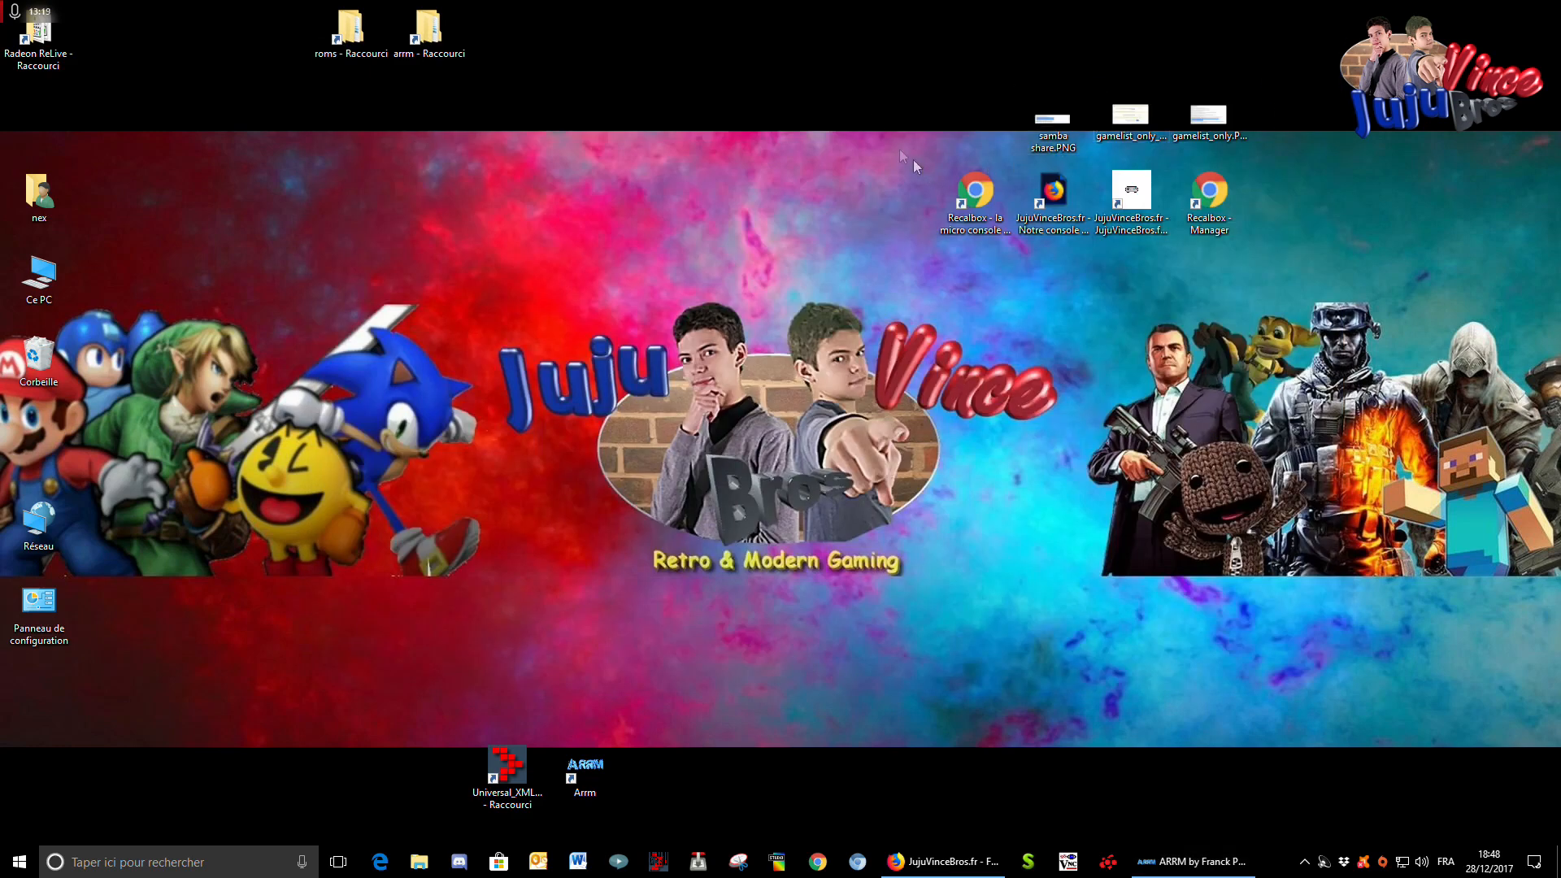
{"action": "left_click_drag", "start_coordinate": [1244, 159], "coordinate": [1134, 130]}
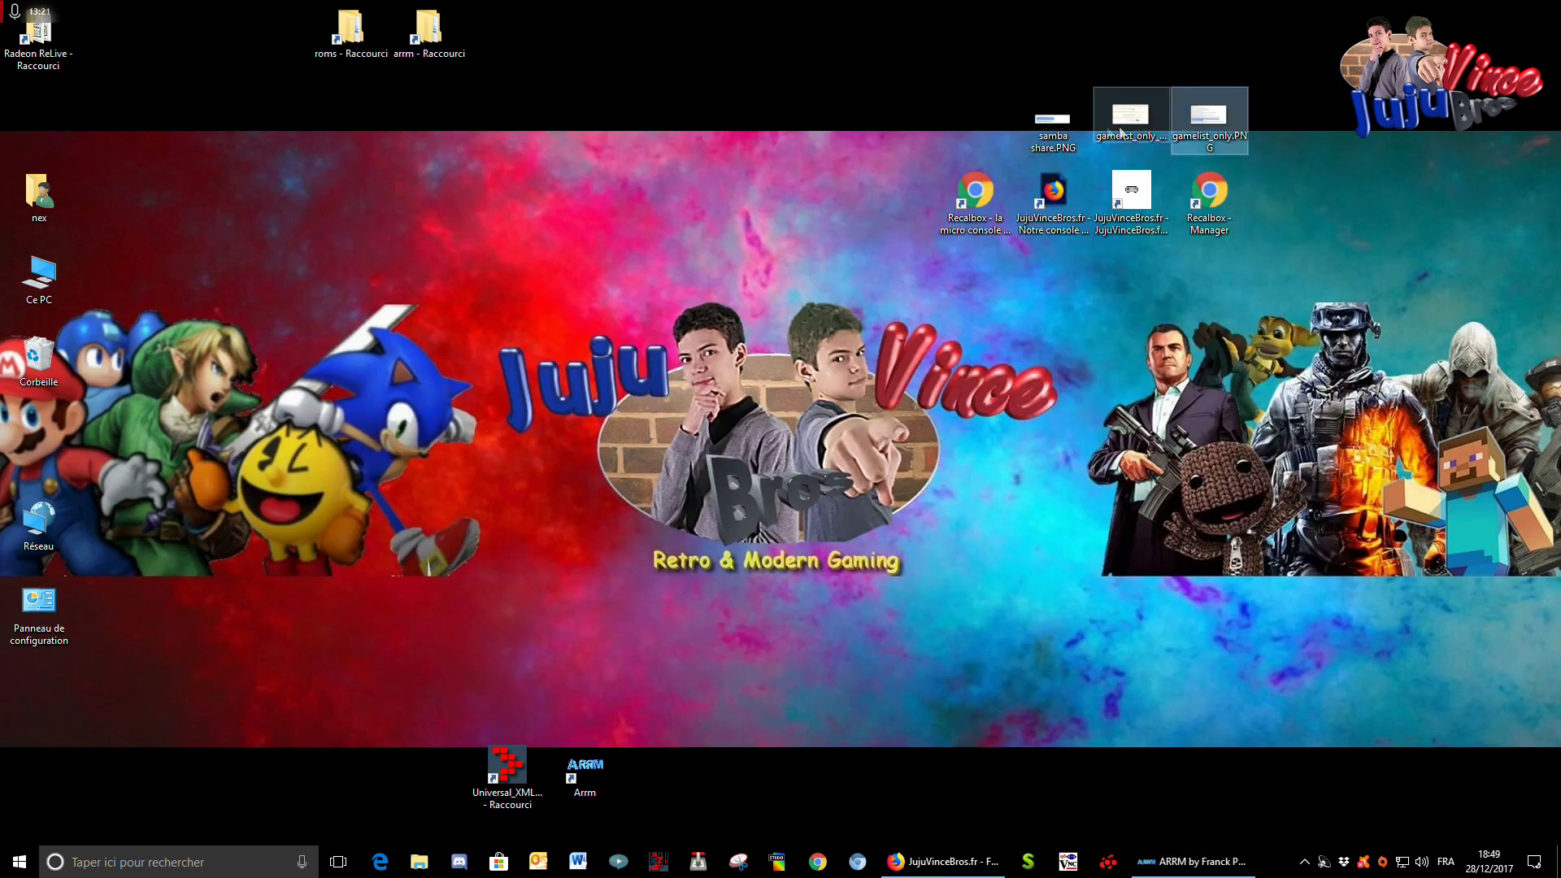
{"action": "left_click", "coordinate": [1140, 112]}
{"action": "double_click", "coordinate": [1140, 113]}
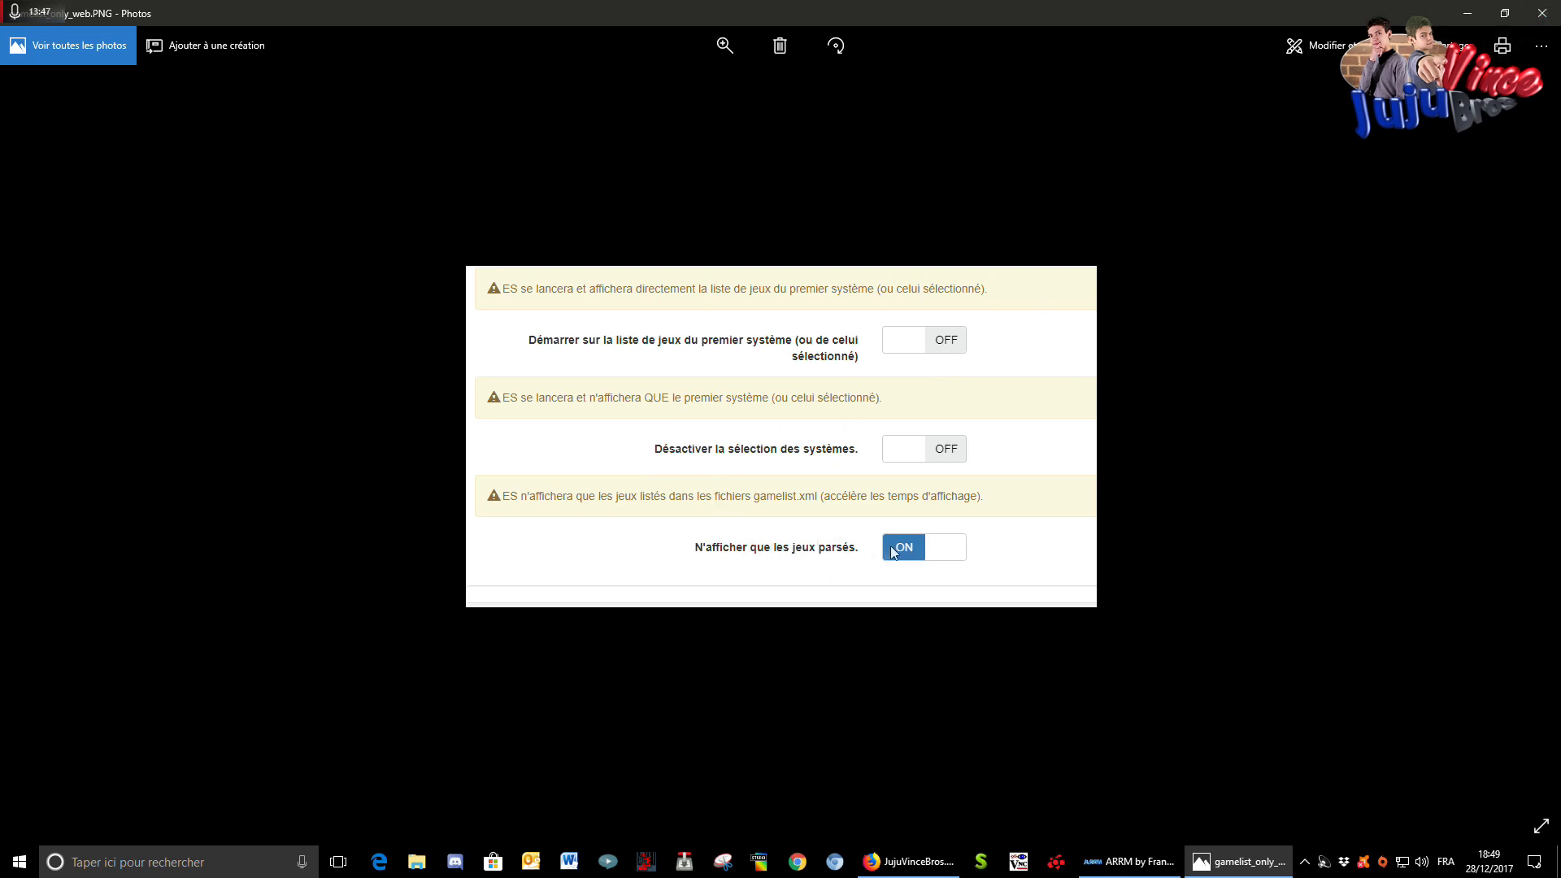
{"action": "left_click", "coordinate": [1542, 13]}
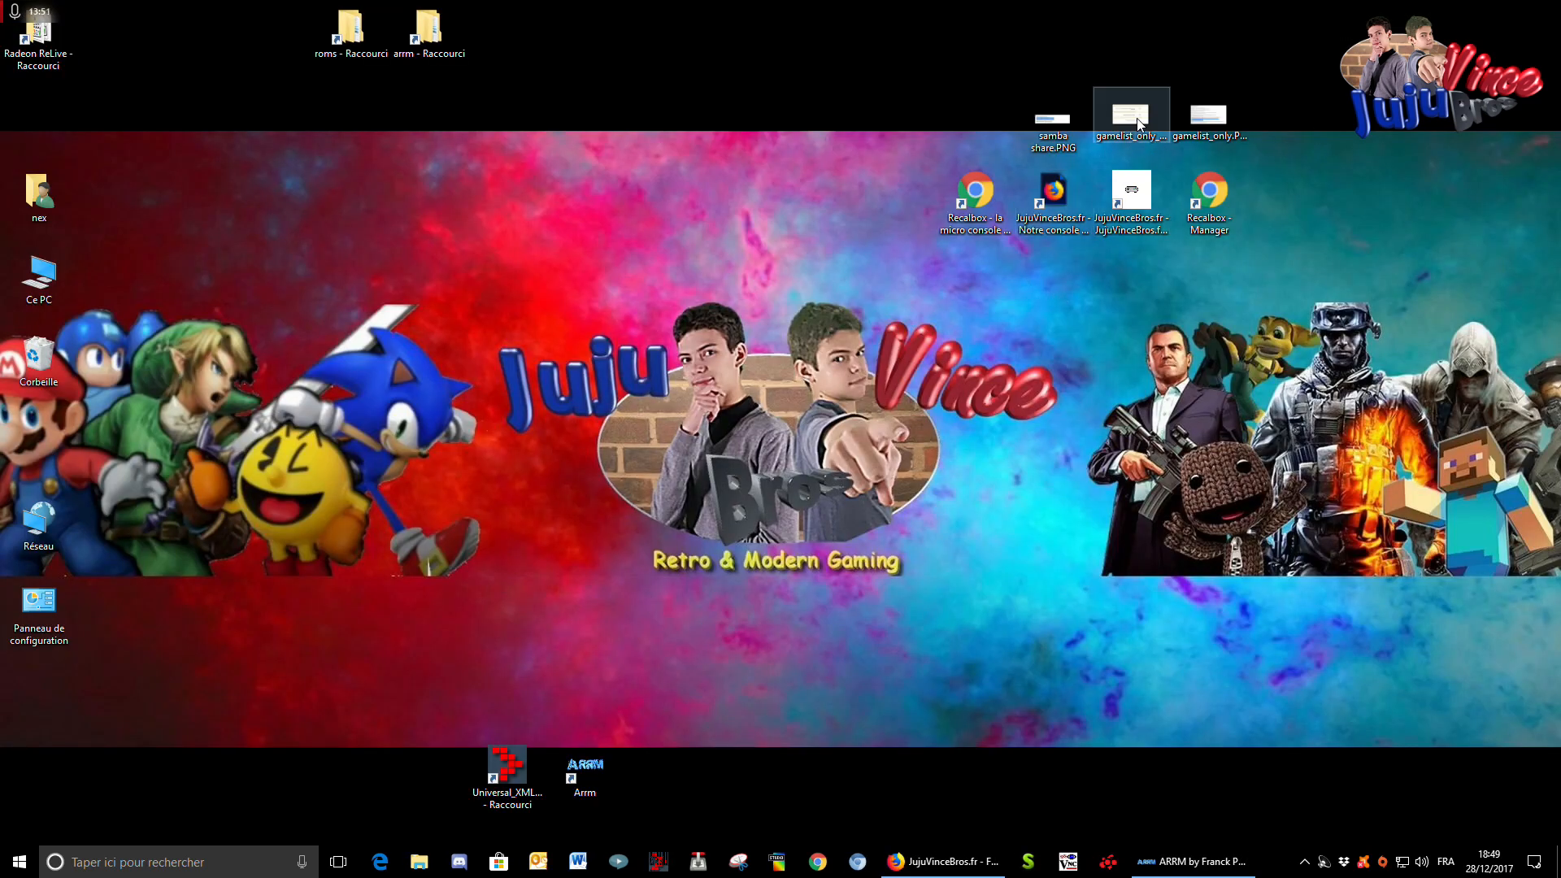
{"action": "double_click", "coordinate": [1212, 116]}
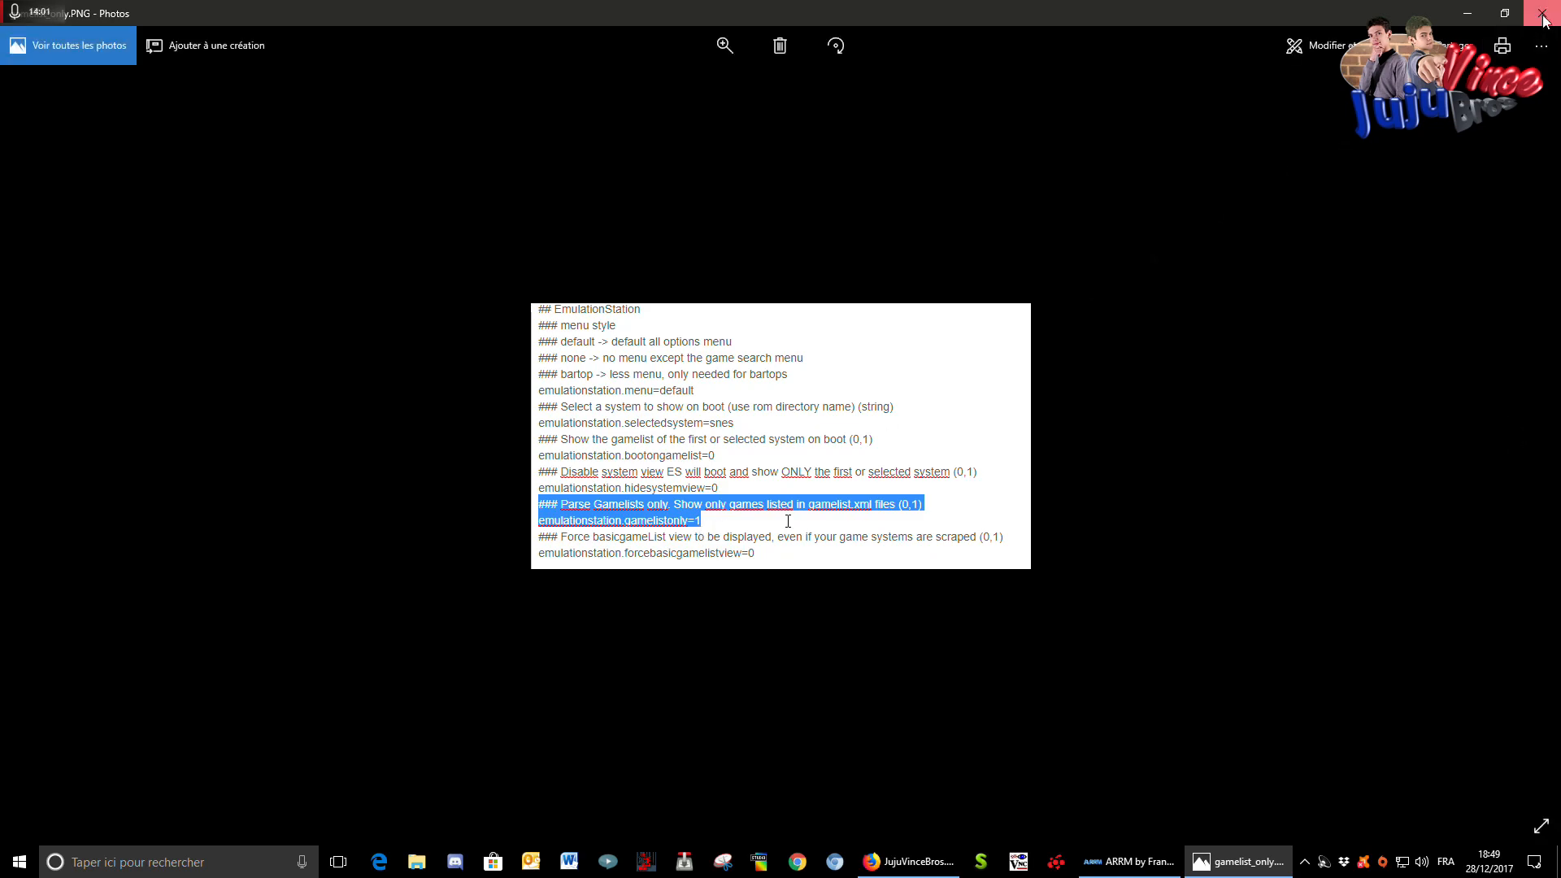
{"action": "key", "text": "alt+F4"}
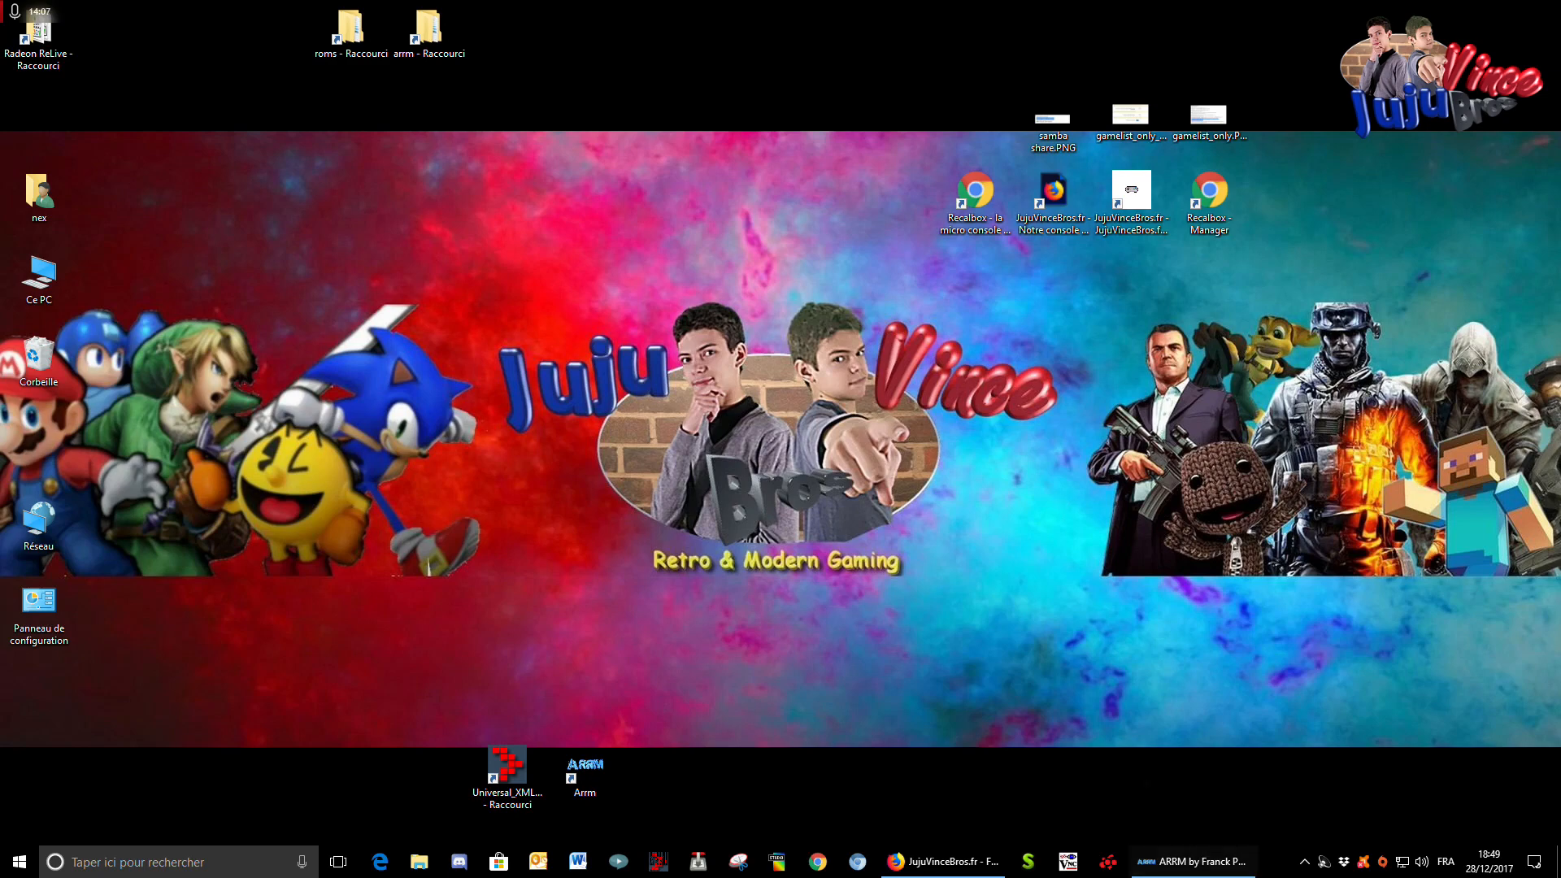
{"action": "left_click", "coordinate": [1191, 862]}
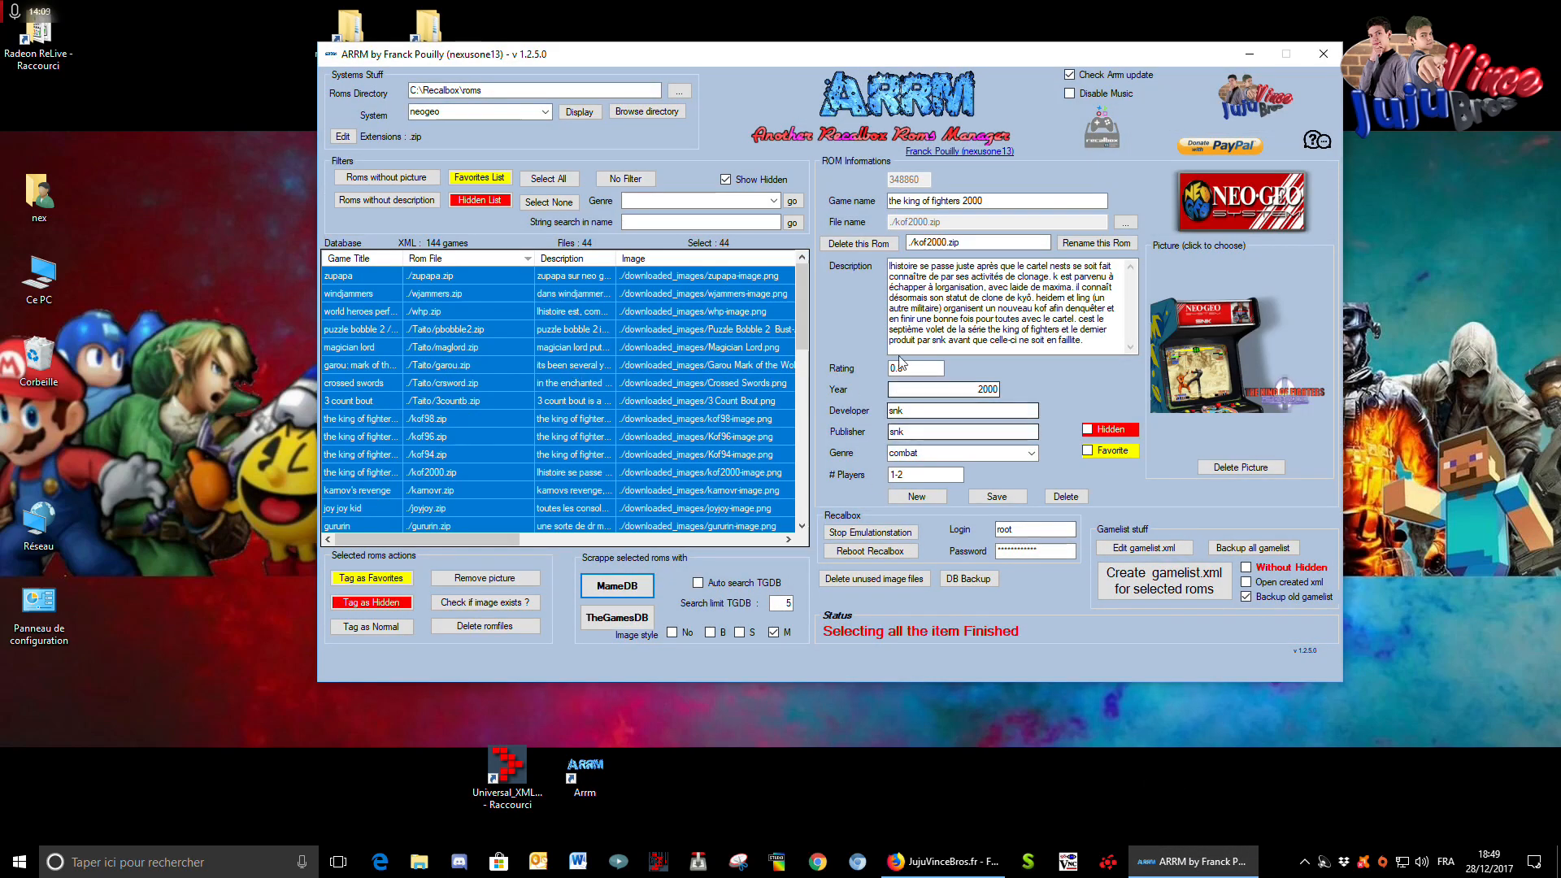
- Examine the Recalbox login and password fields
{"action": "left_click_drag", "start_coordinate": [803, 301], "coordinate": [793, 230]}
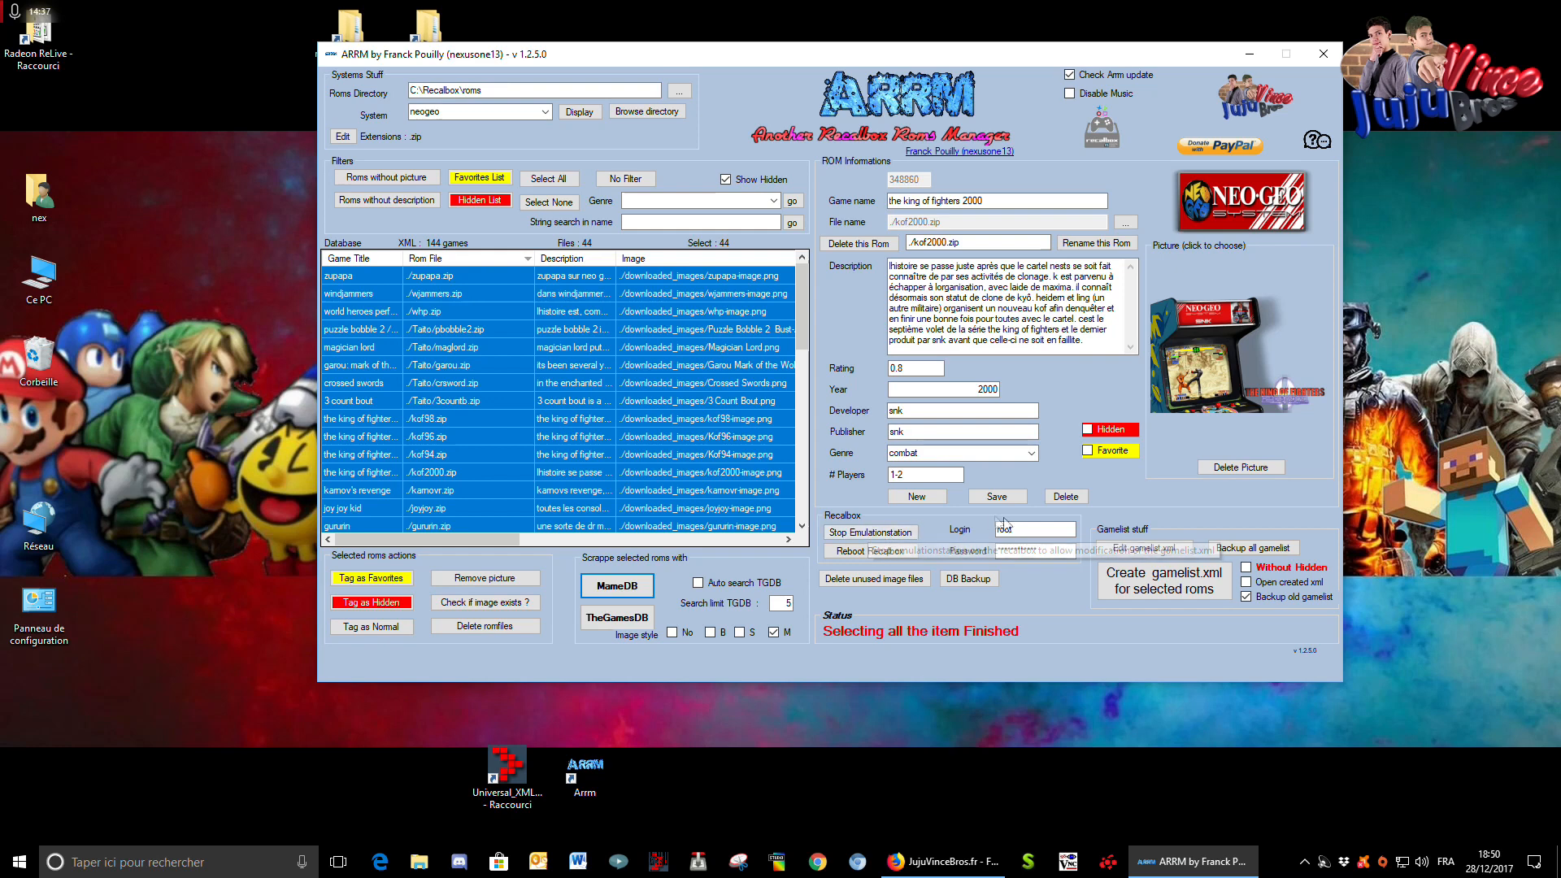
{"action": "left_click_drag", "start_coordinate": [1015, 530], "coordinate": [996, 530]}
{"action": "left_click", "coordinate": [1042, 548]}
{"action": "left_click_drag", "start_coordinate": [1019, 547], "coordinate": [979, 534]}
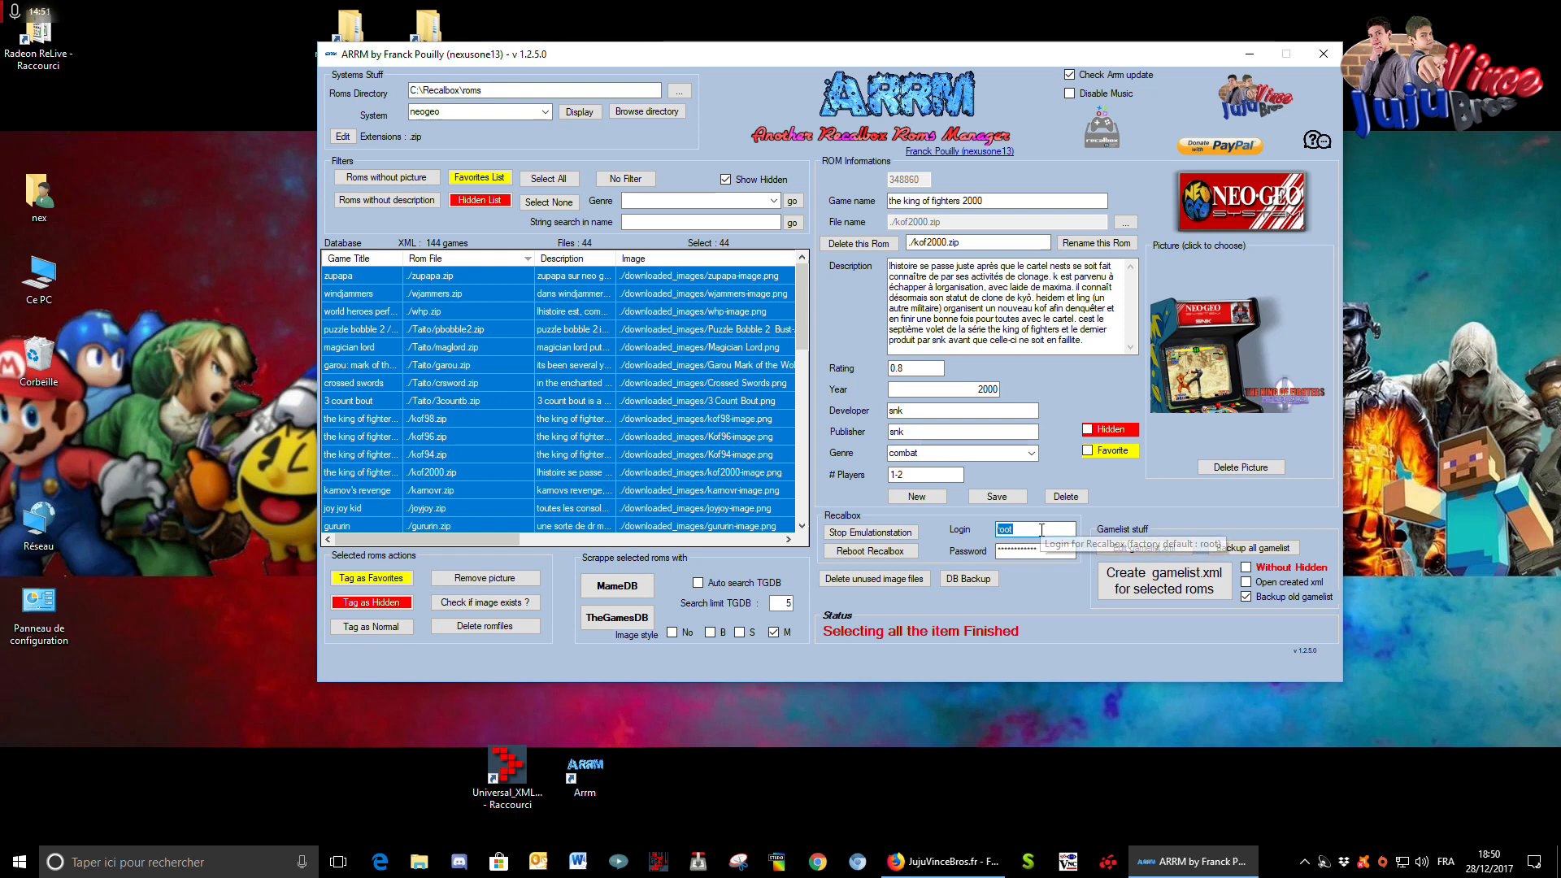
{"action": "key", "text": "Tab"}
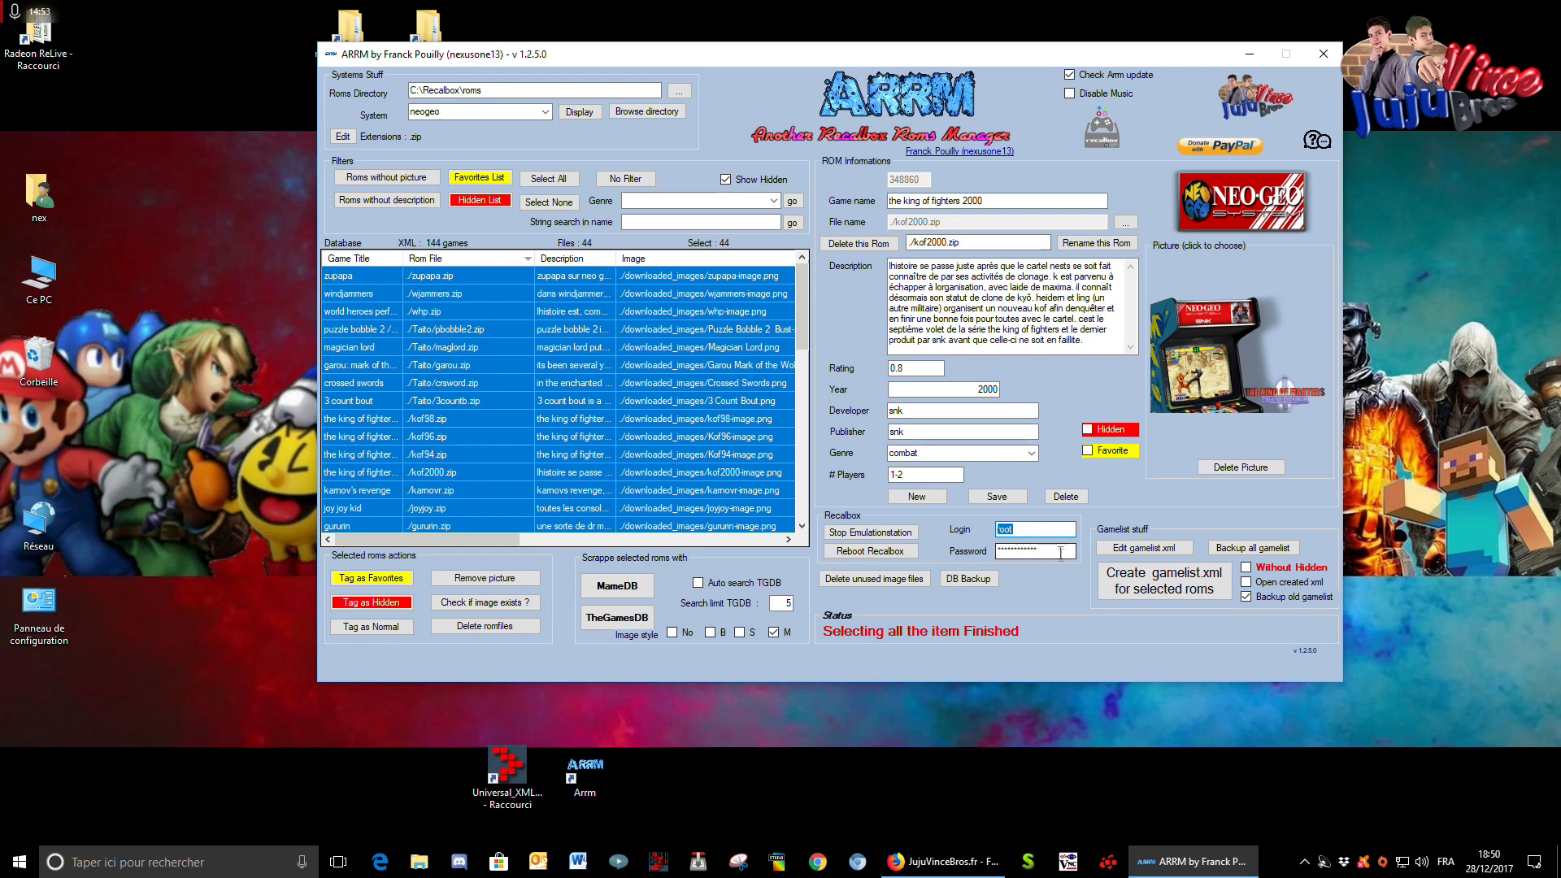
- Start stopping Recalbox's EmulationStation, and decline the confirmation
{"action": "left_click", "coordinate": [885, 534]}
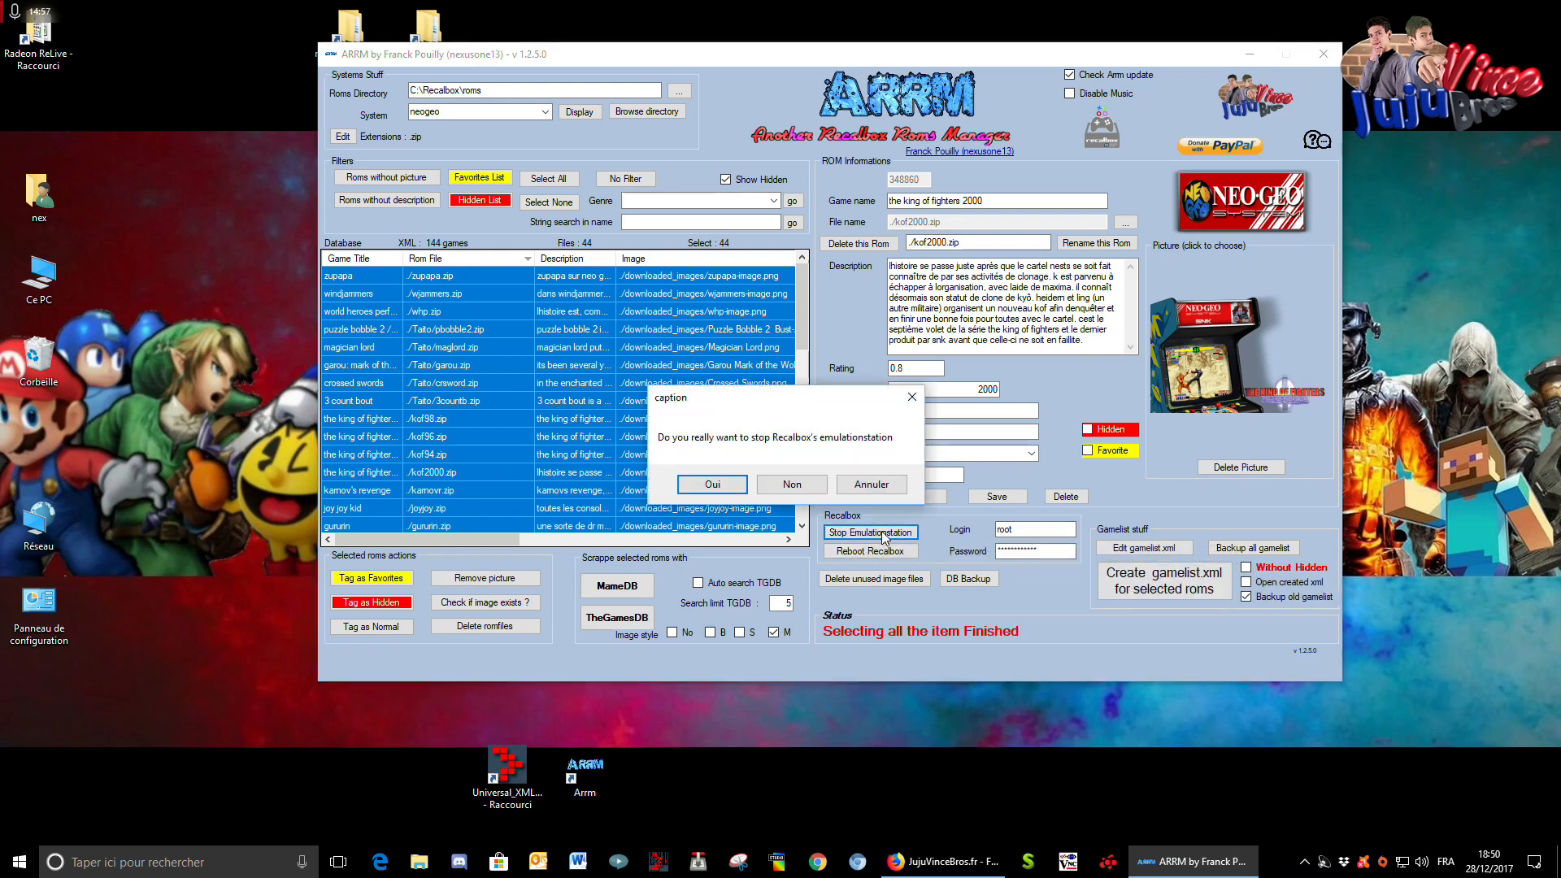
{"action": "left_click", "coordinate": [728, 487]}
{"action": "left_click", "coordinate": [830, 485]}
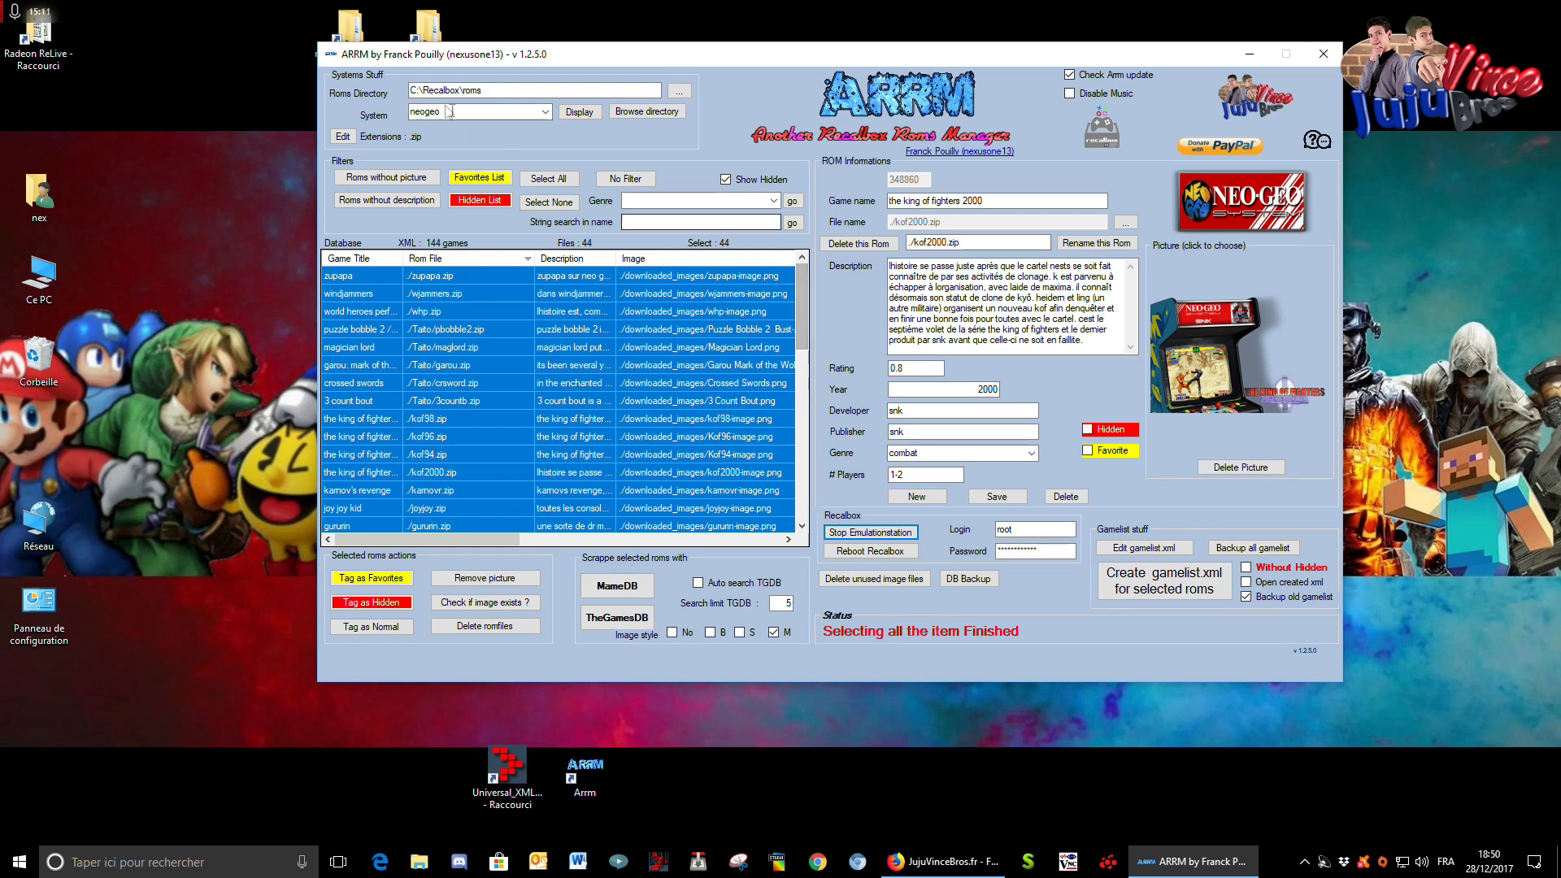
- Check the roms directory, the full game selection, and the gamelist options for backup and leaving out hidden roms
{"action": "left_click", "coordinate": [516, 92]}
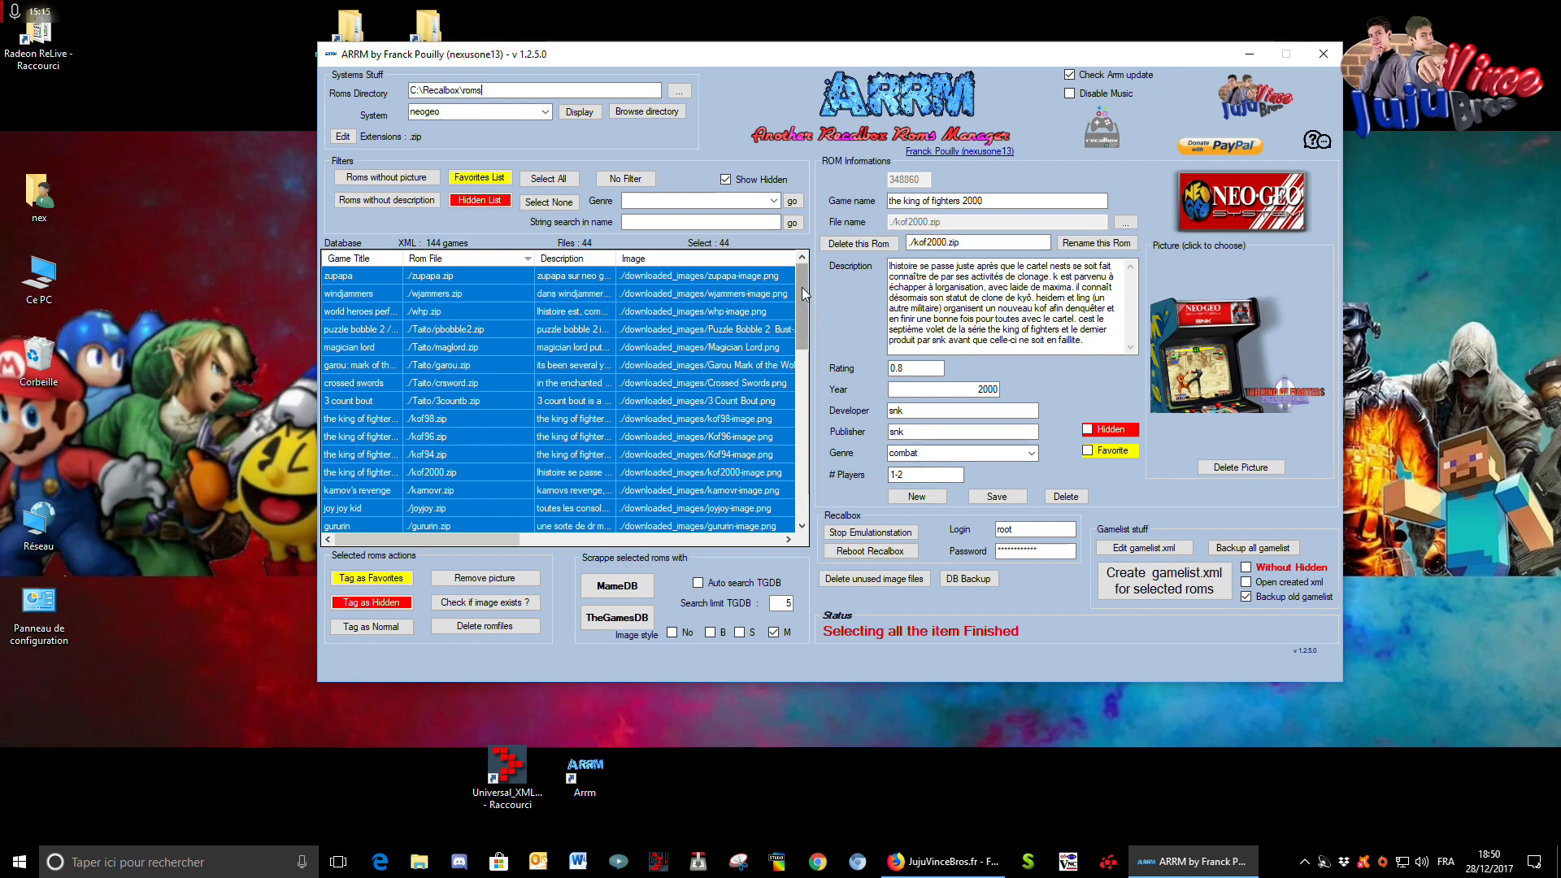
{"action": "mouse_move", "coordinate": [804, 292]}
{"action": "left_mouse_down"}
{"action": "mouse_move", "coordinate": [816, 479]}
{"action": "mouse_move", "coordinate": [806, 285]}
{"action": "left_mouse_up"}
{"action": "left_click", "coordinate": [571, 178]}
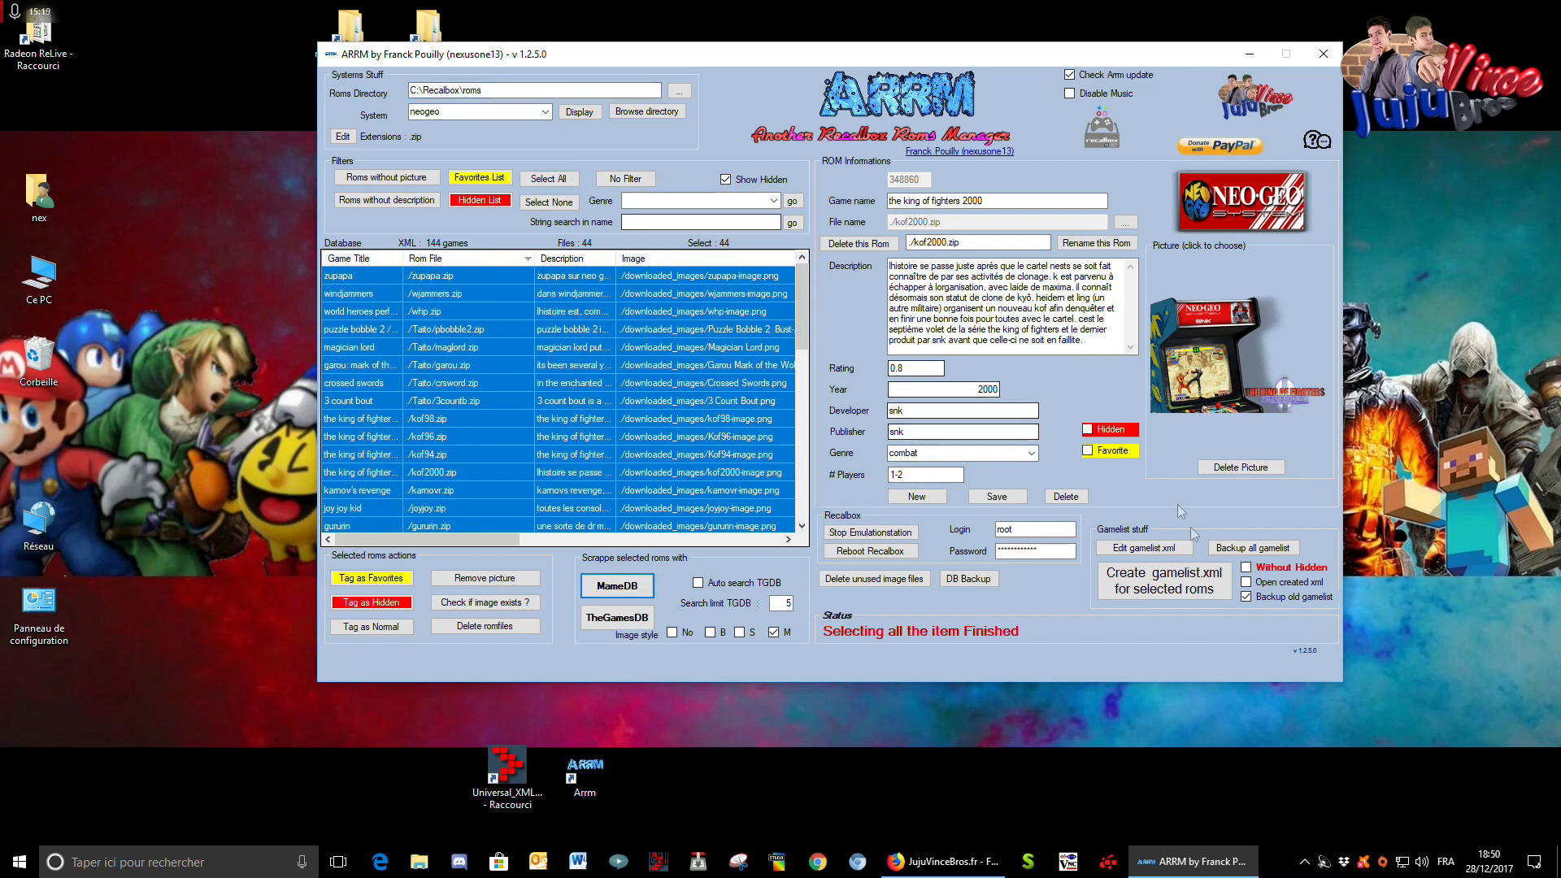
{"action": "left_click", "coordinate": [1199, 594]}
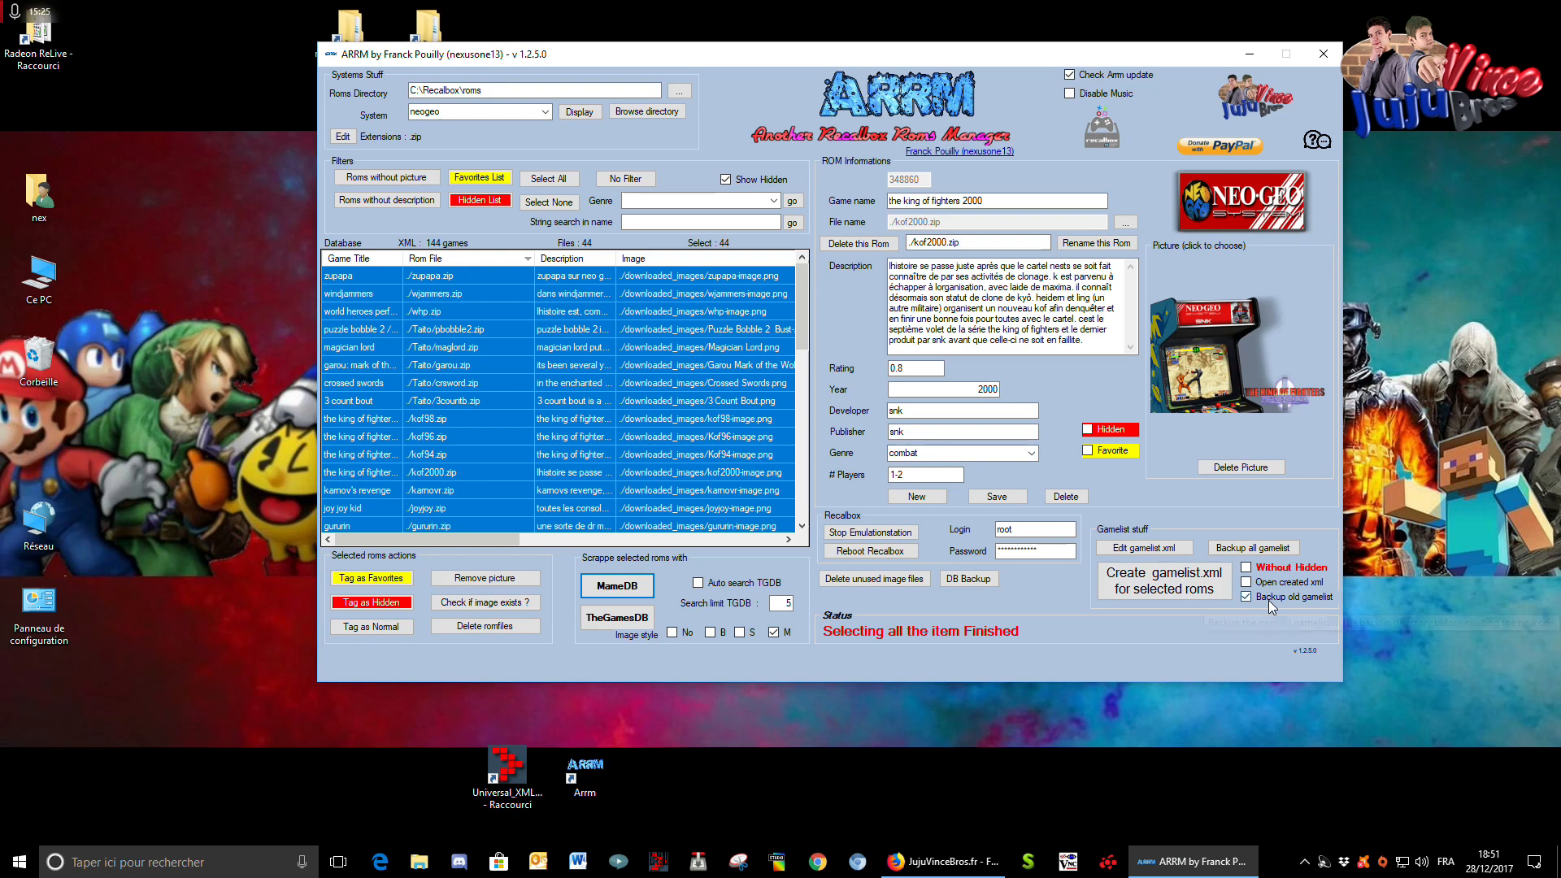
{"action": "left_click", "coordinate": [1246, 596]}
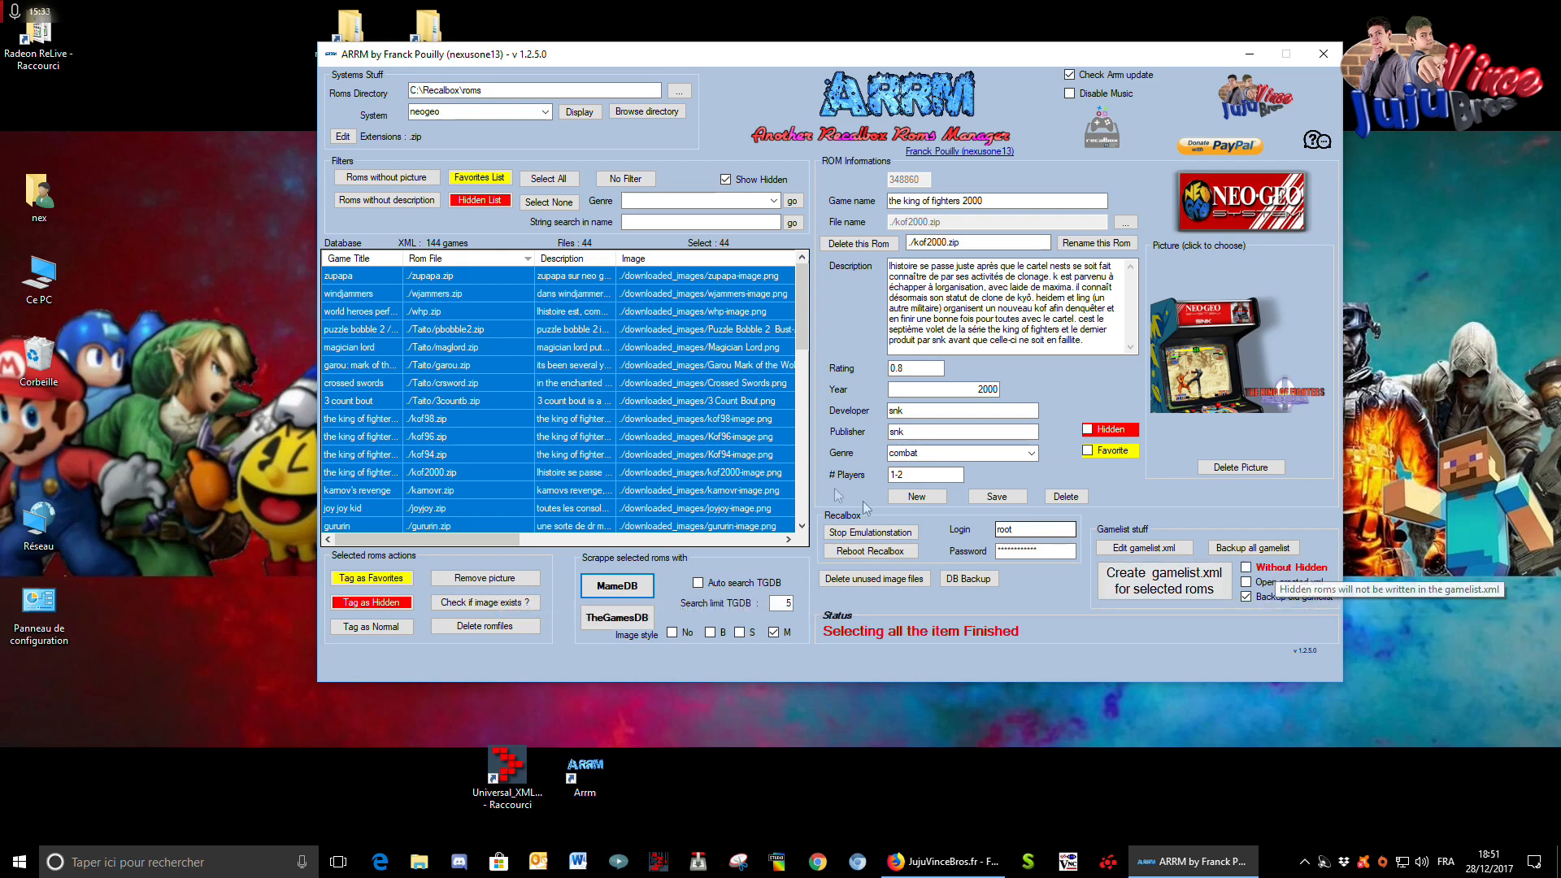
{"action": "scroll", "coordinate": [801, 324], "scroll_direction": "down", "scroll_amount": 1}
{"action": "scroll", "coordinate": [805, 341], "scroll_direction": "up", "scroll_amount": 1}
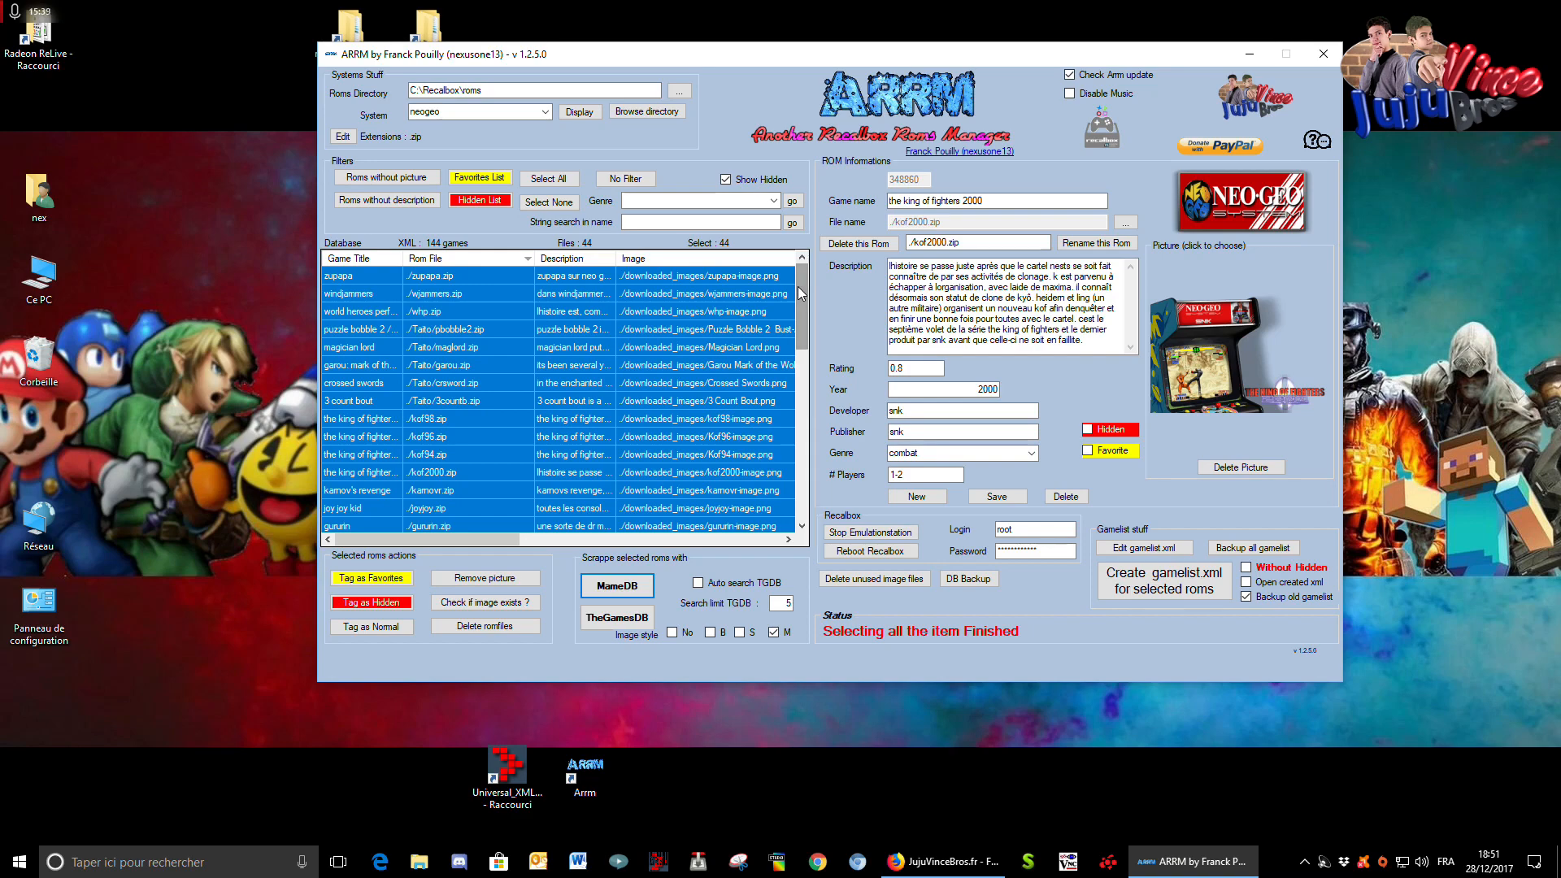
{"action": "scroll", "coordinate": [802, 294], "scroll_direction": "down", "scroll_amount": 1}
{"action": "scroll", "coordinate": [802, 294], "scroll_direction": "up", "scroll_amount": 1}
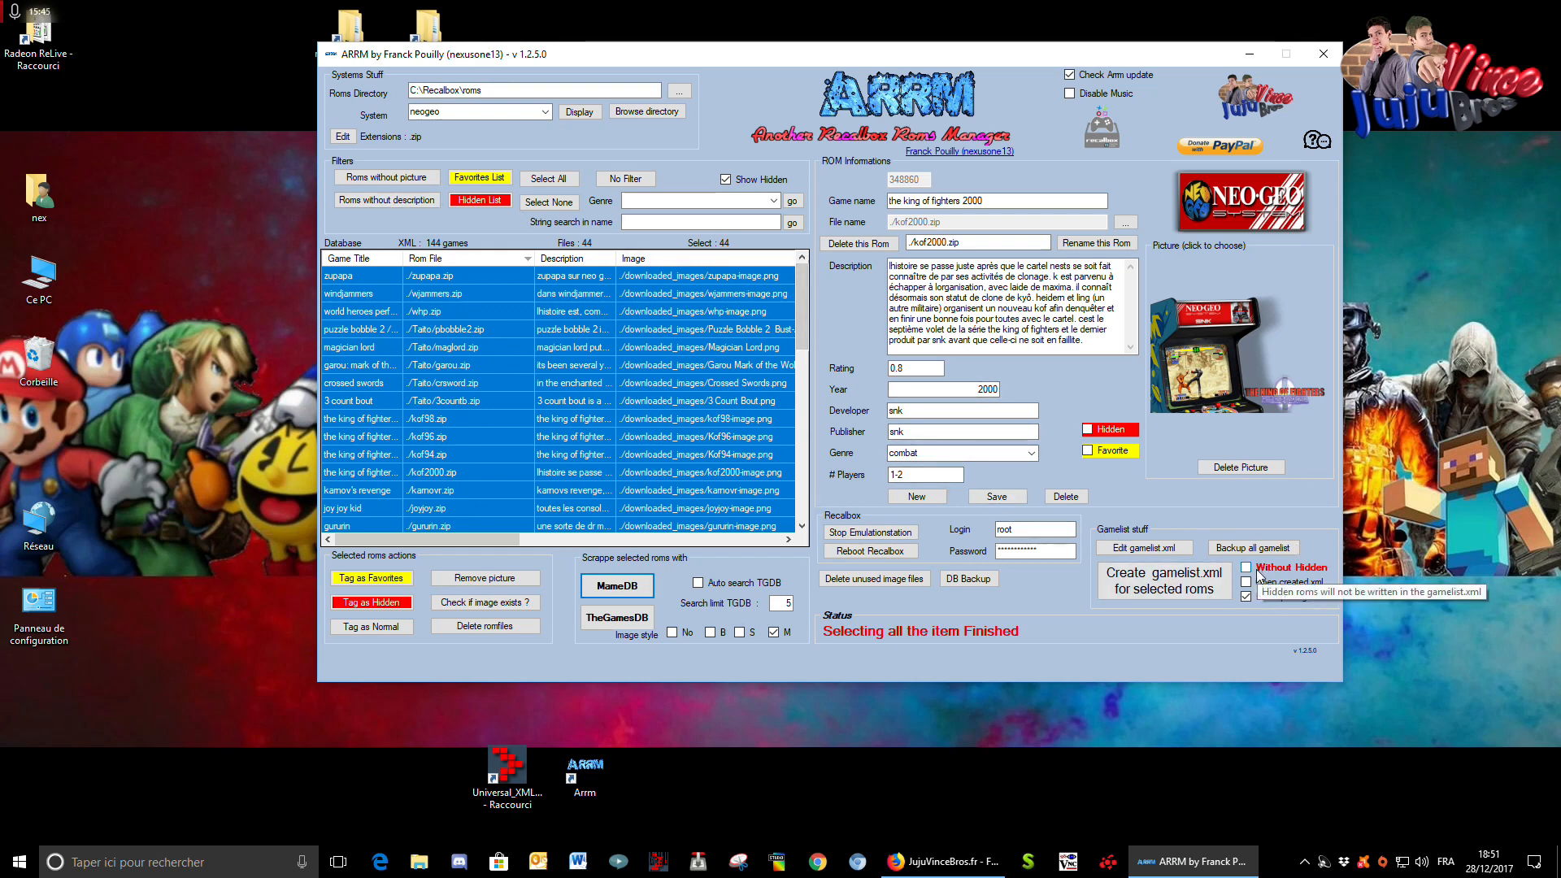
- Create the gamelist for all selected roms, saving it over the existing gamelist.xml in the neogeo folder
{"action": "left_click", "coordinate": [1171, 587]}
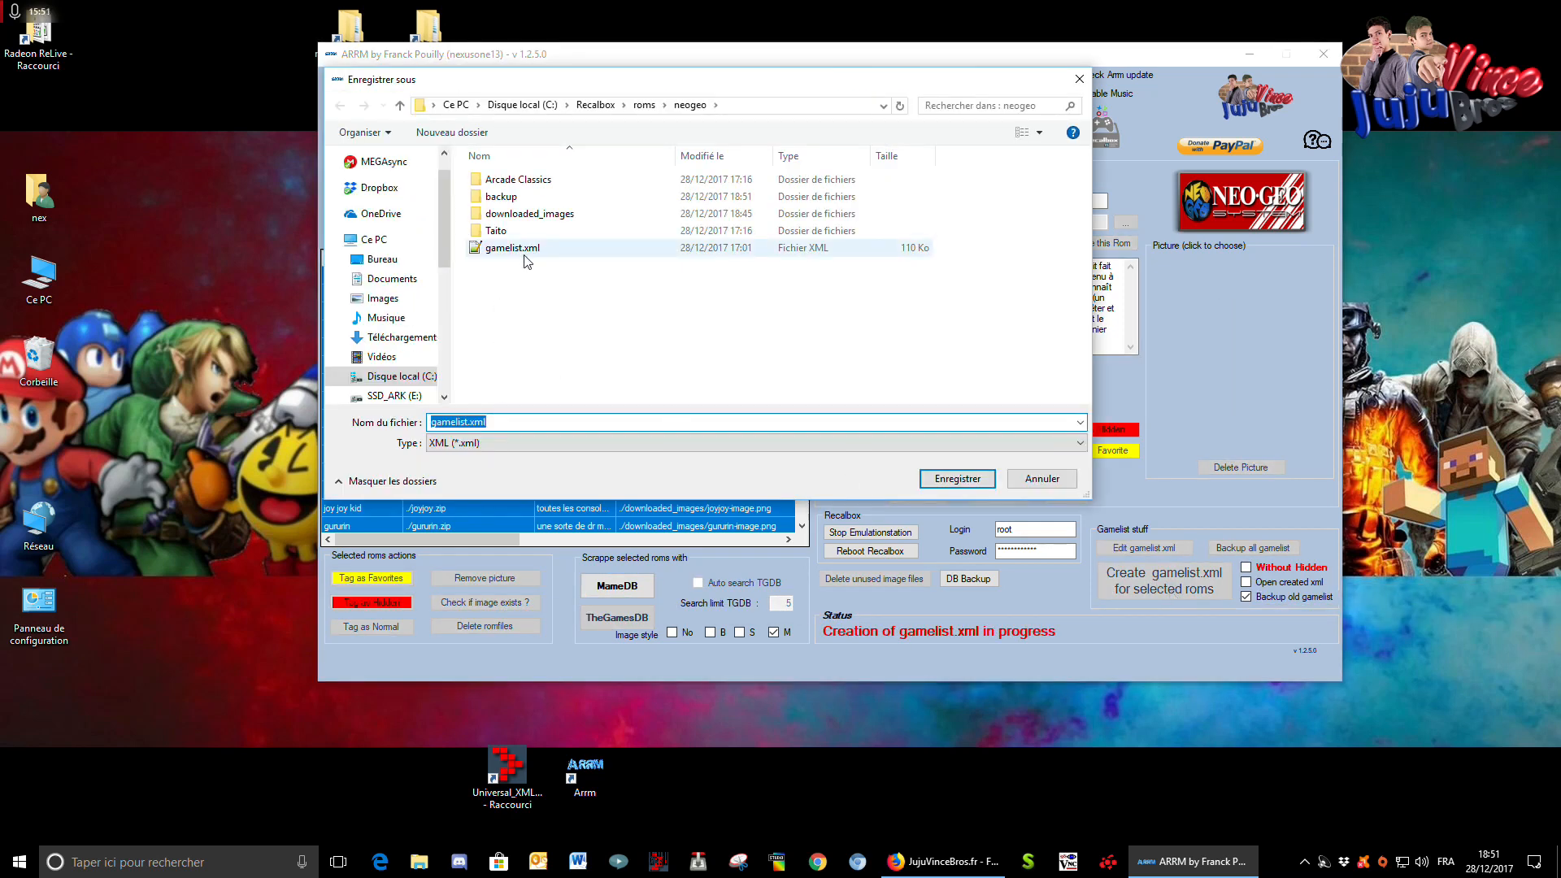
{"action": "left_click", "coordinate": [525, 250]}
{"action": "left_click", "coordinate": [961, 480]}
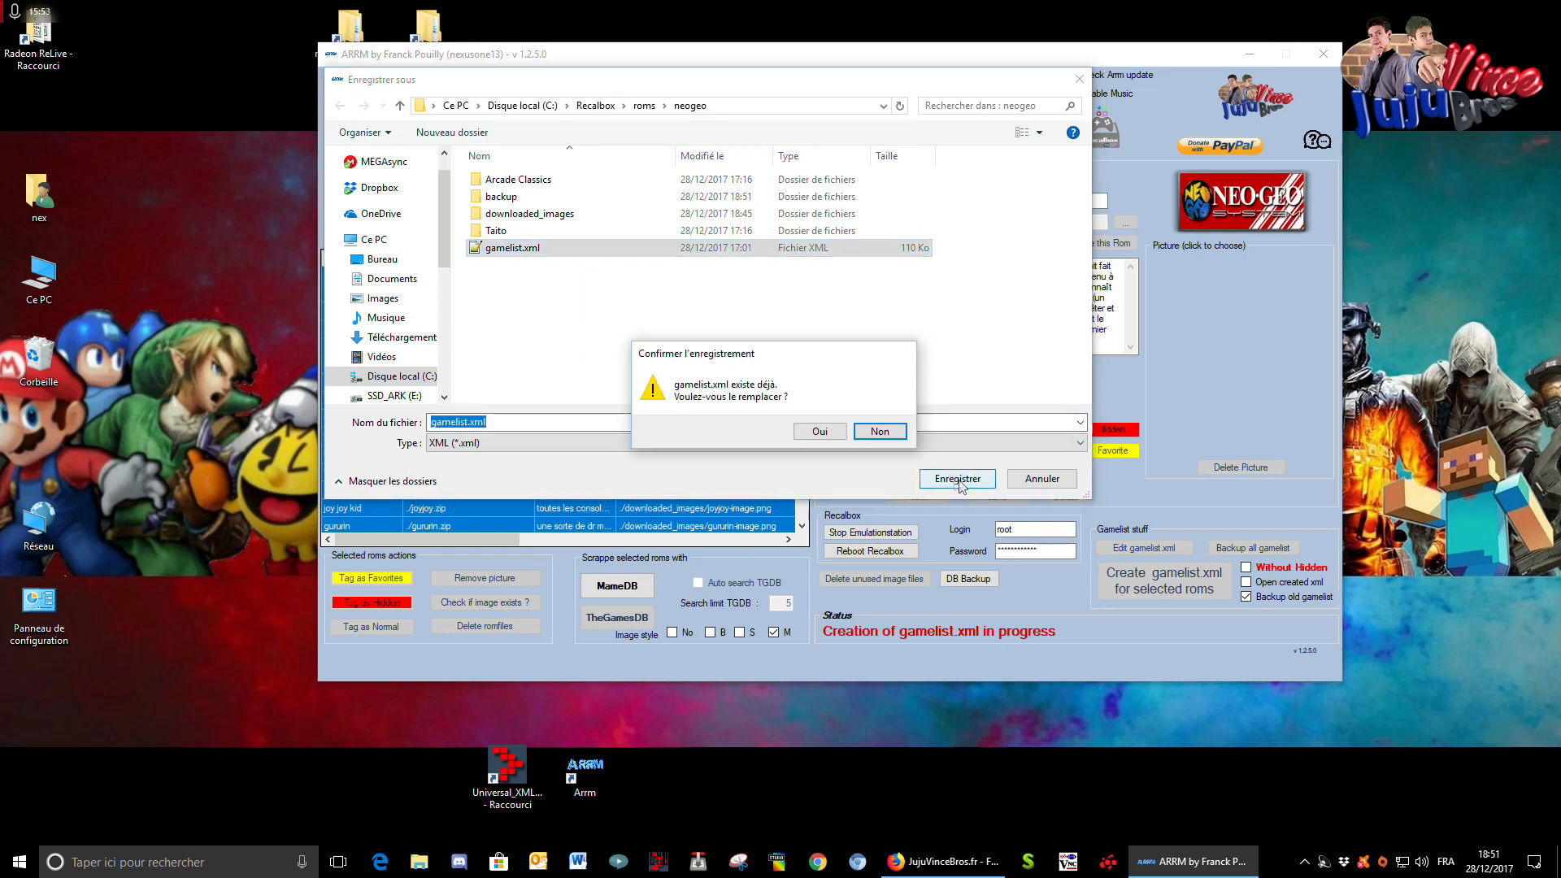
{"action": "left_click", "coordinate": [823, 433]}
{"action": "mouse_move", "coordinate": [800, 315]}
{"action": "left_mouse_down"}
{"action": "mouse_move", "coordinate": [804, 468]}
{"action": "mouse_move", "coordinate": [806, 307]}
{"action": "left_mouse_up"}
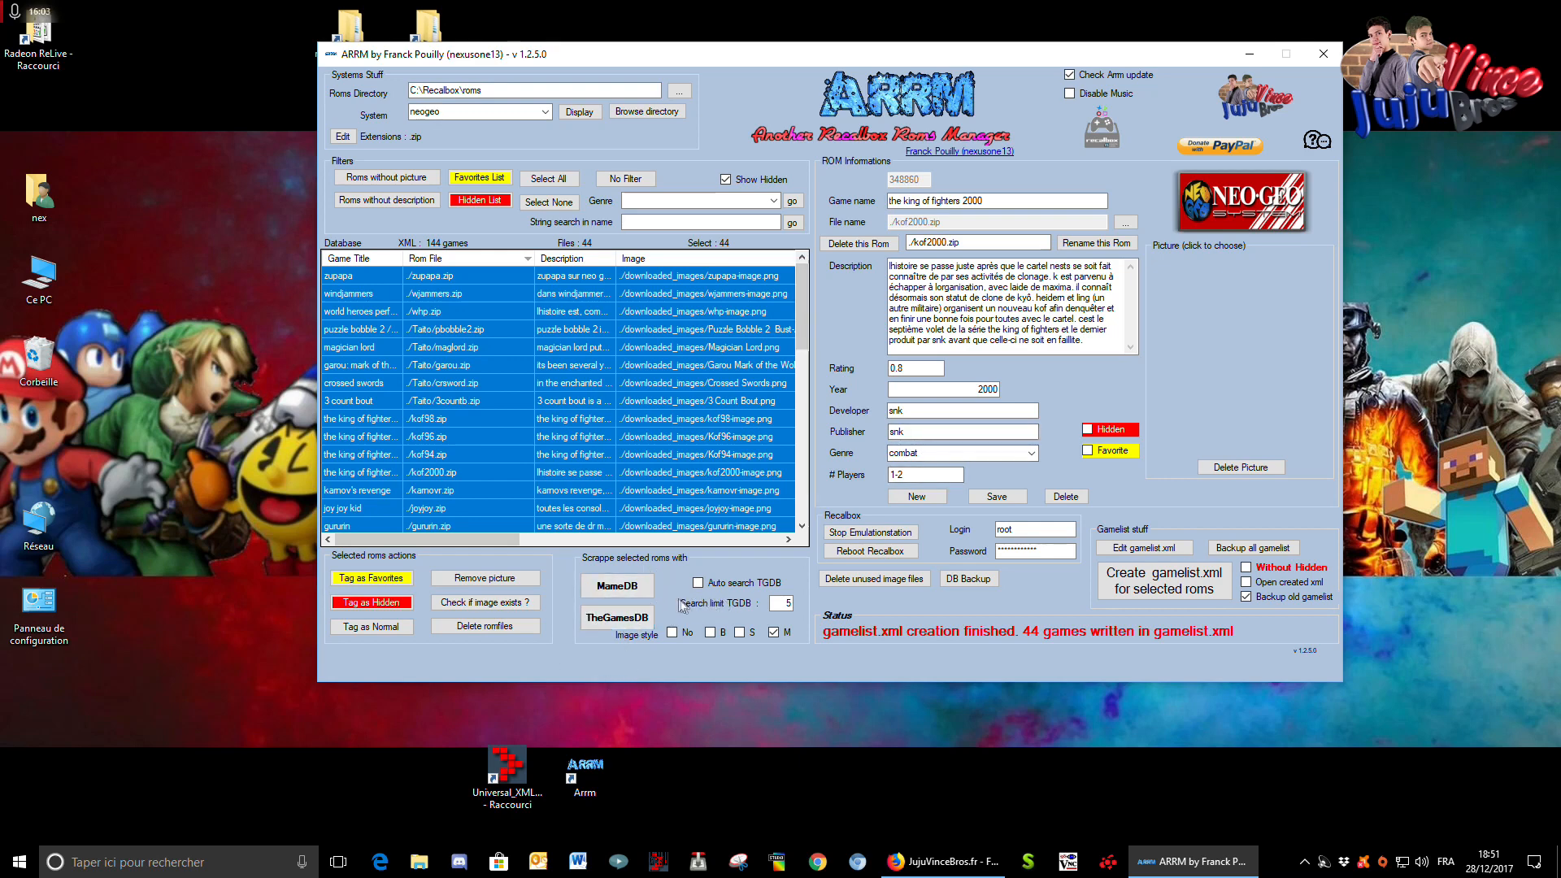
- Enable automatic TGDB search for scraping, and examine the game name of the king of fighters 2000
{"action": "double_click", "coordinate": [782, 603]}
{"action": "left_click", "coordinate": [698, 583]}
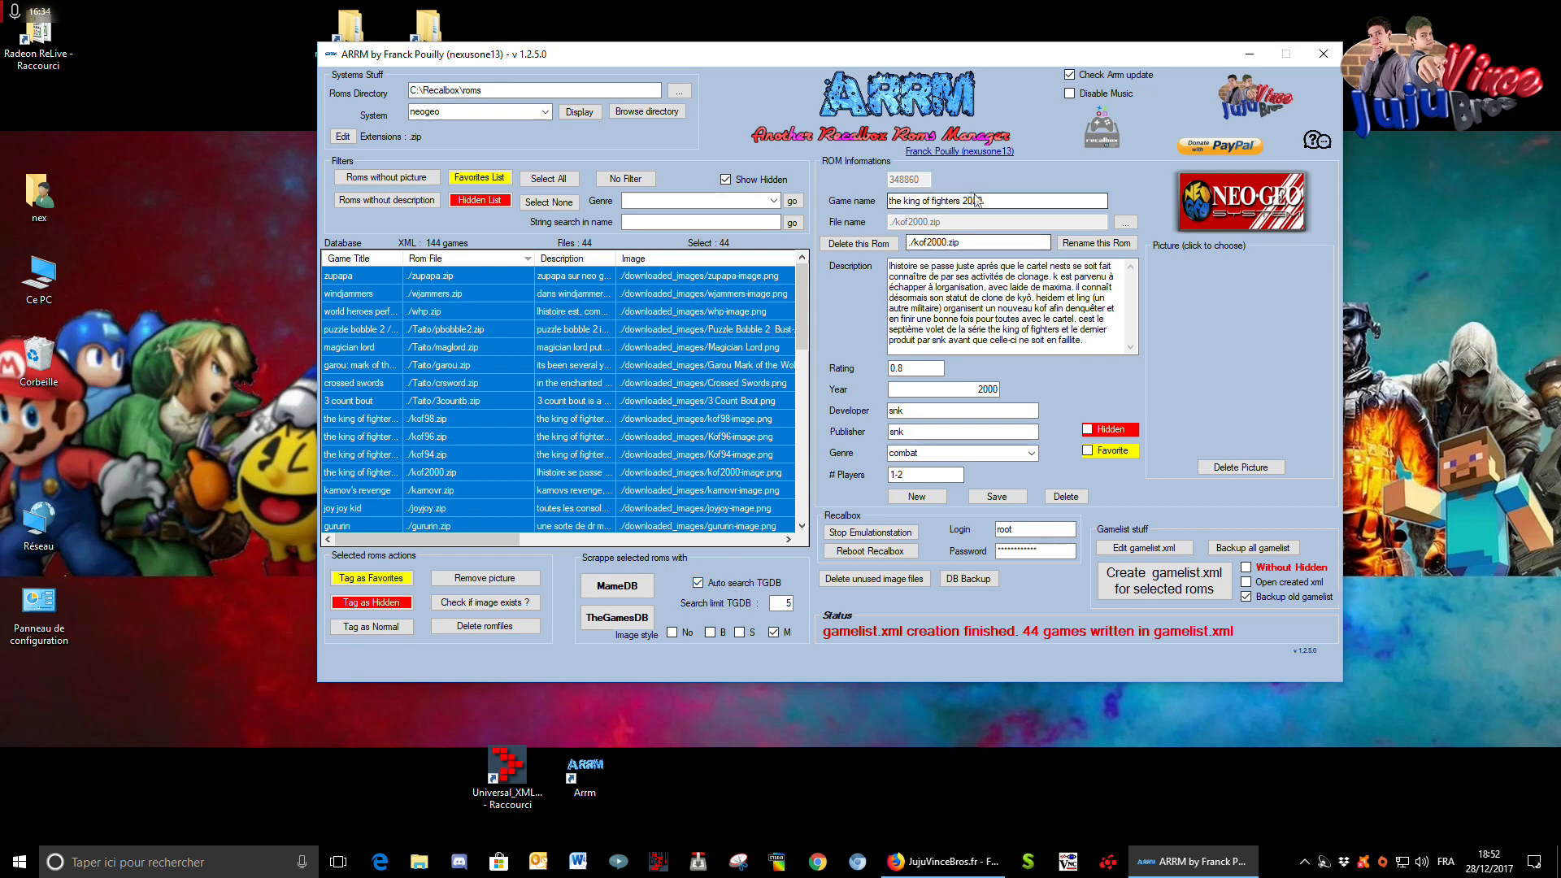
{"action": "left_click_drag", "start_coordinate": [985, 201], "coordinate": [815, 203]}
{"action": "left_click_drag", "start_coordinate": [995, 198], "coordinate": [793, 200]}
{"action": "left_click_drag", "start_coordinate": [1007, 197], "coordinate": [845, 207]}
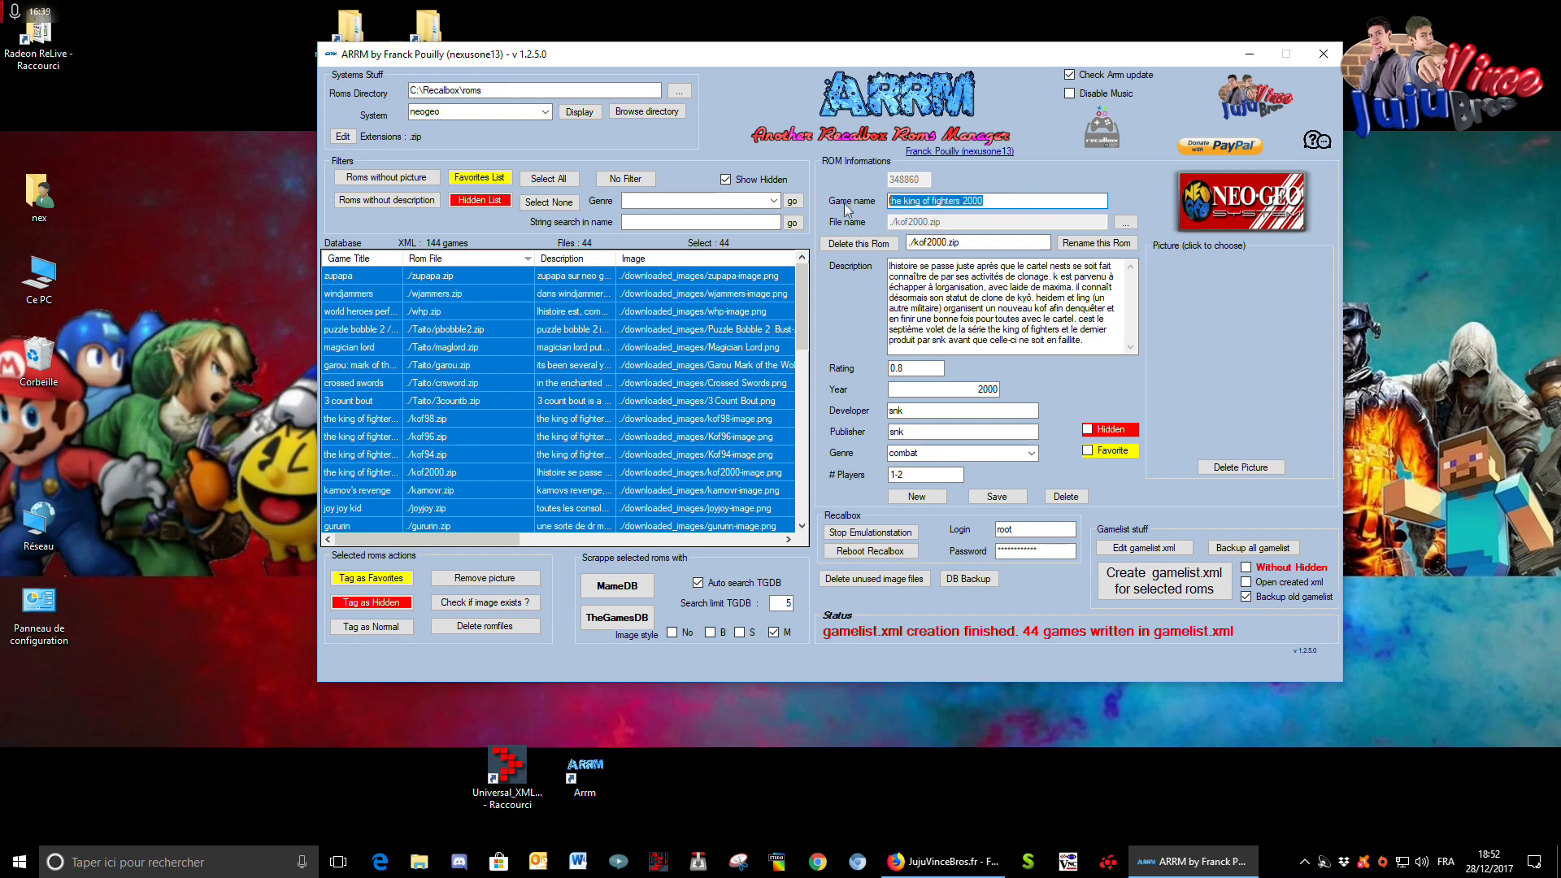
{"action": "left_click", "coordinate": [997, 195]}
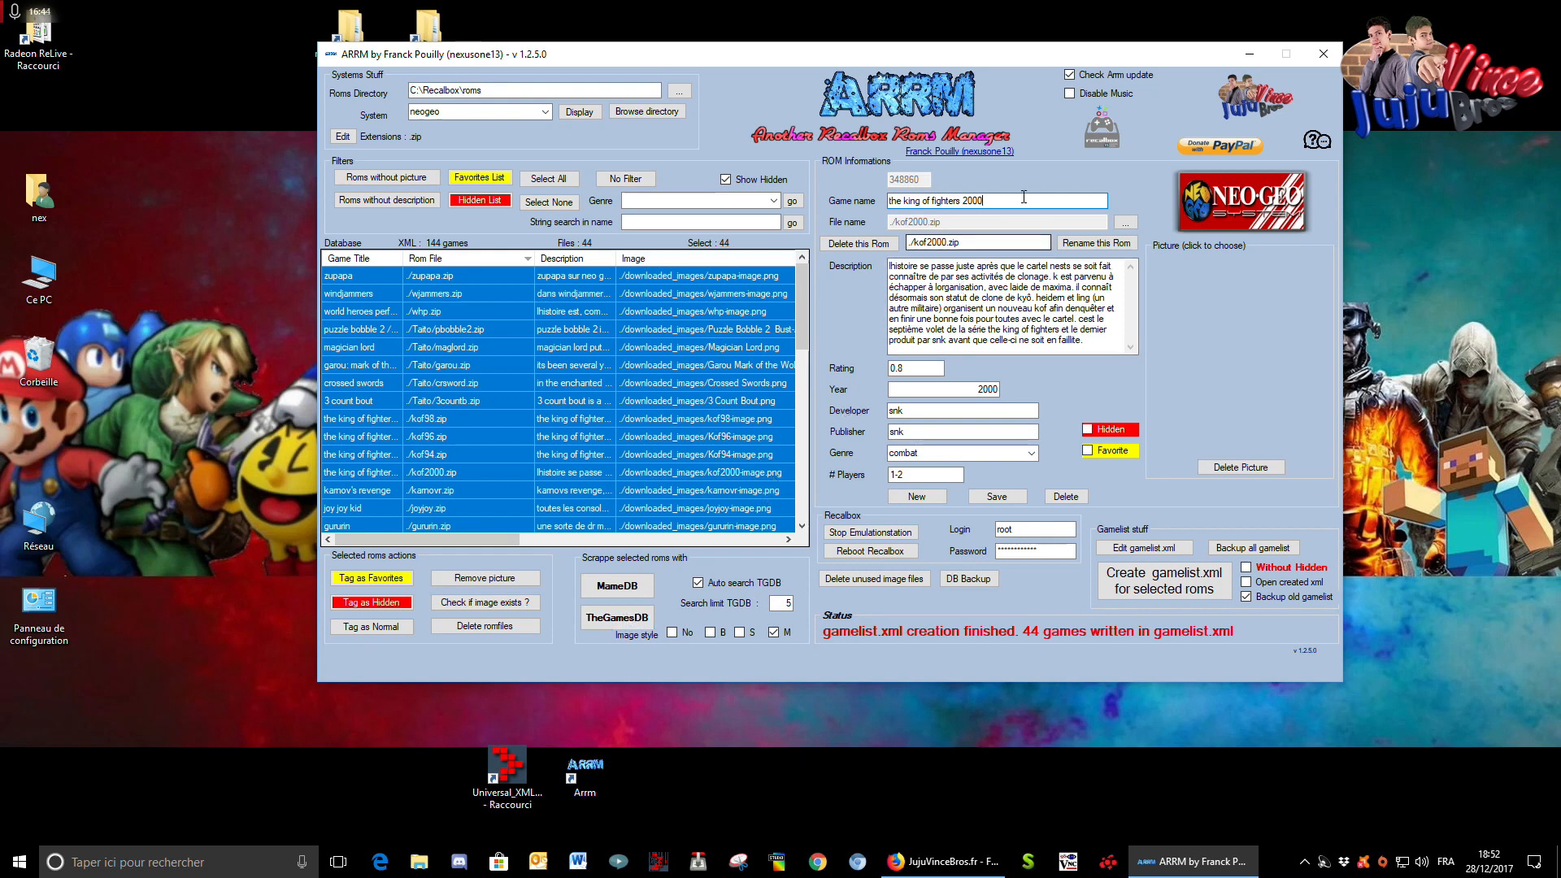
- Turn off automatic TGDB search for scraping, and display the details of crossed swords
{"action": "key", "text": "ctrl+a"}
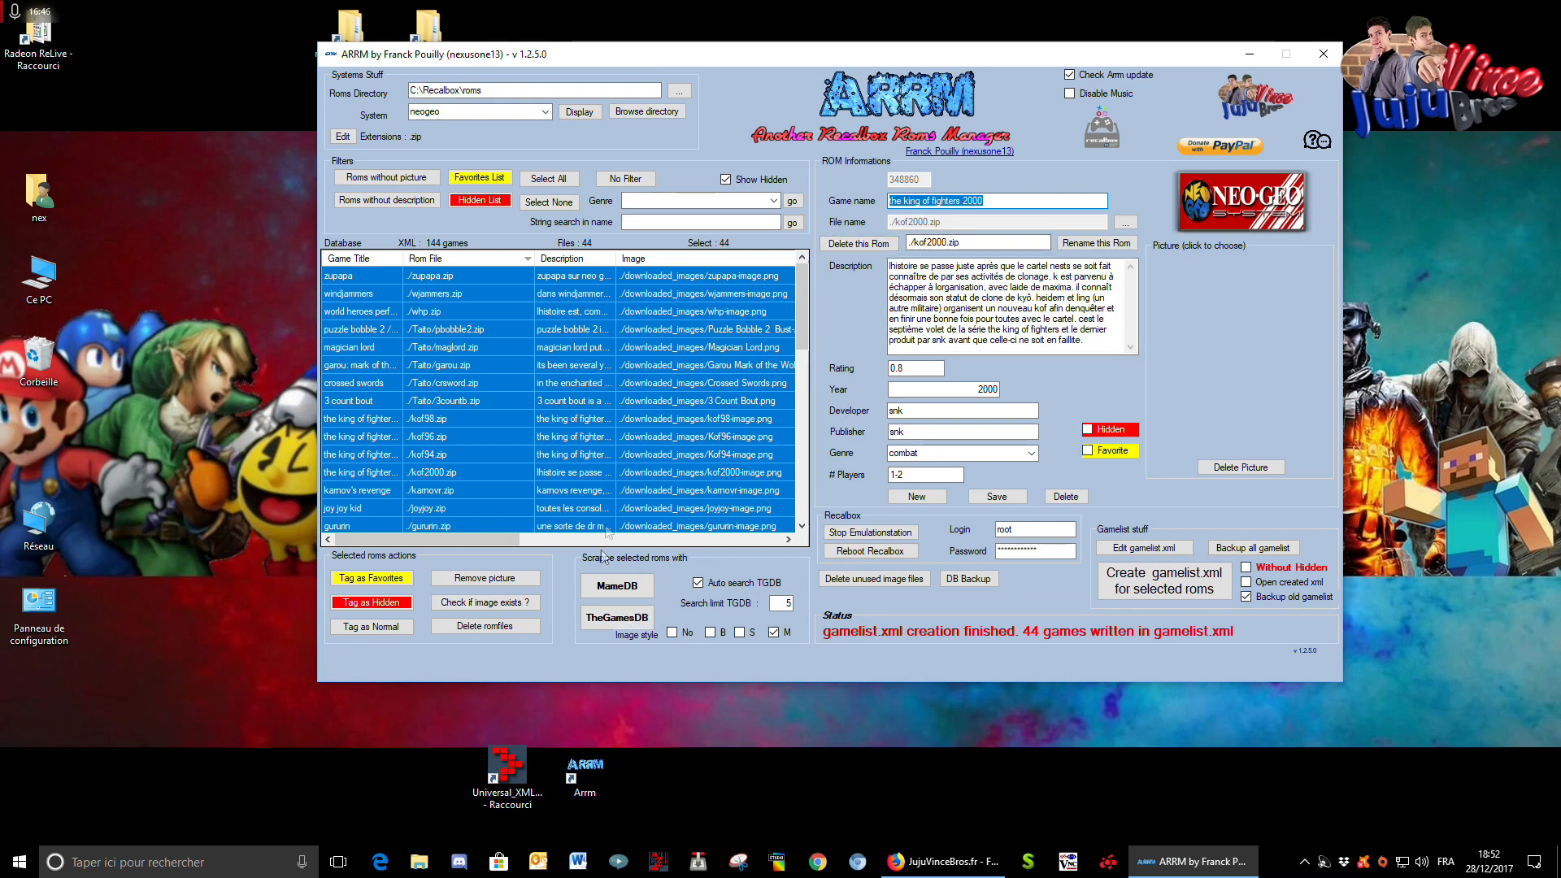
{"action": "left_click", "coordinate": [722, 584]}
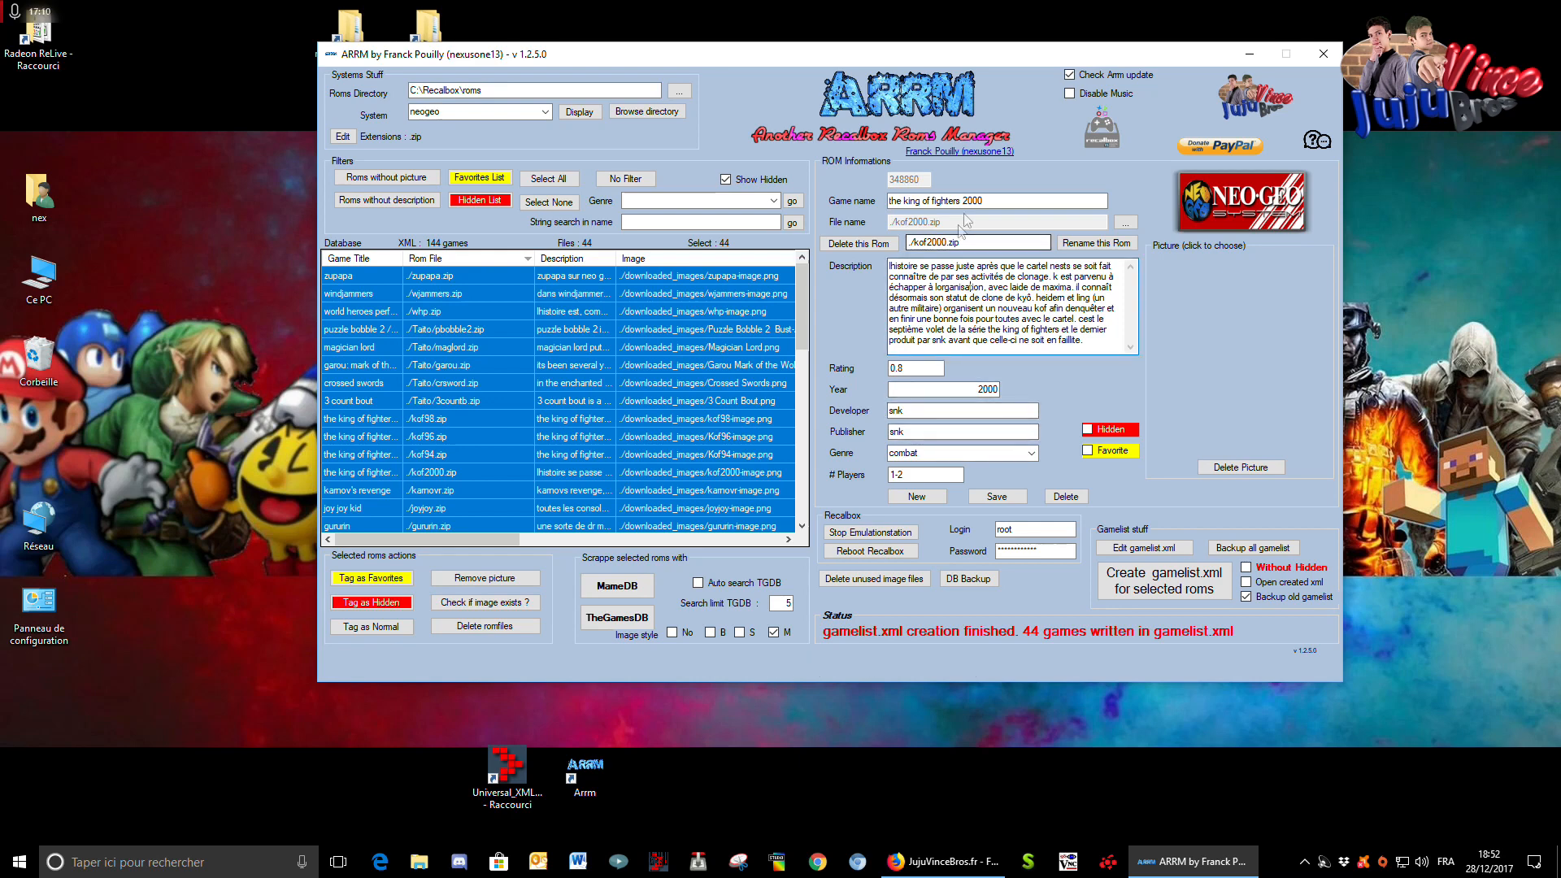
{"action": "left_click", "coordinate": [676, 382]}
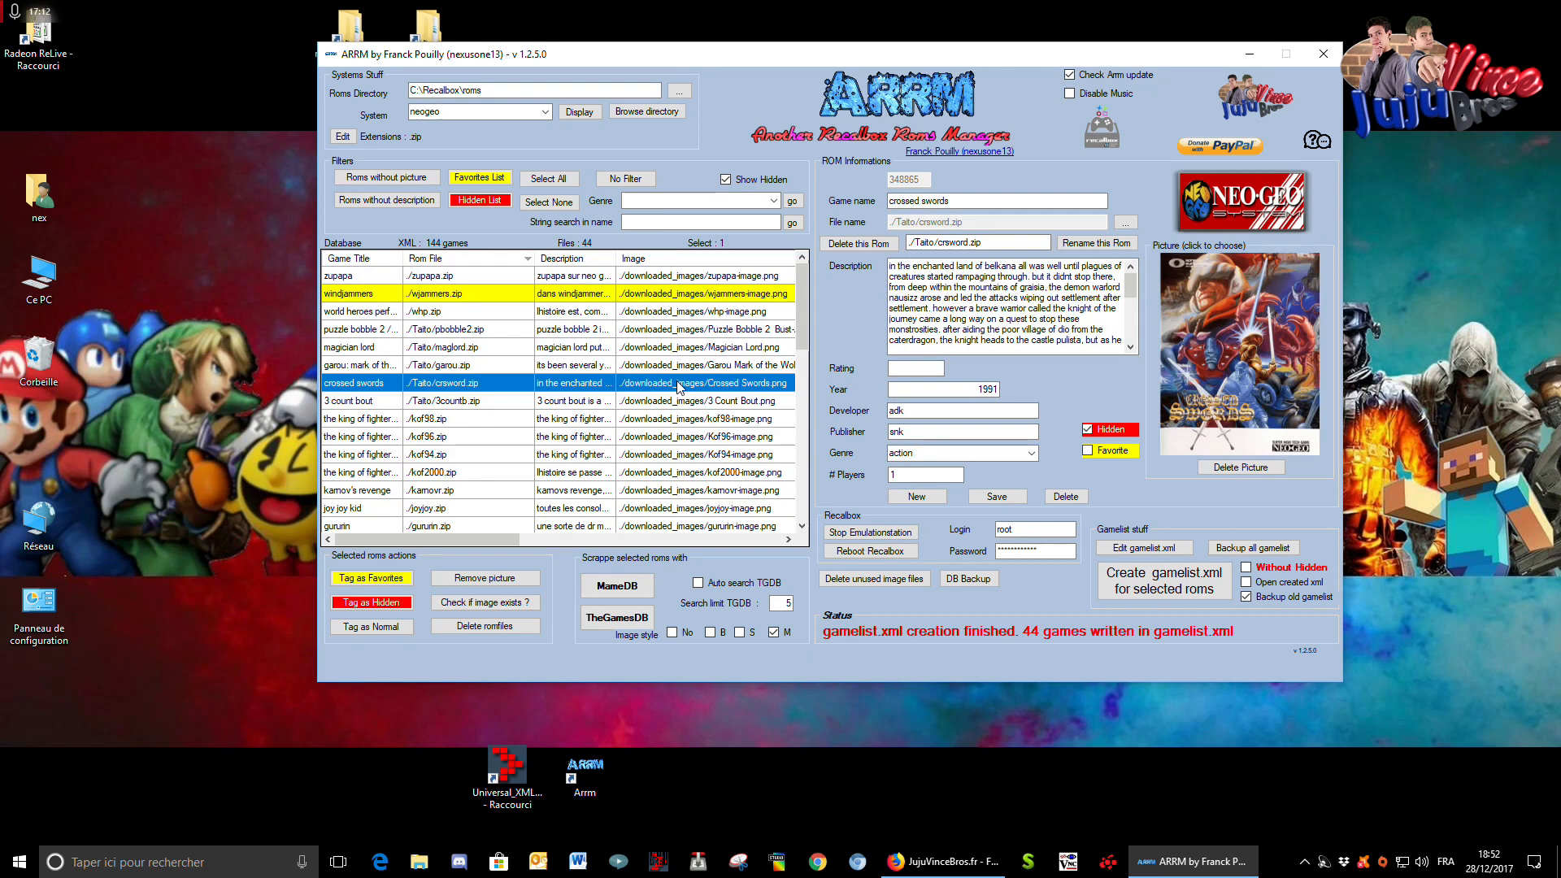
- View the picture selection in the downloaded_images folder for puzzle bobble 2, and cancel without choosing an image
{"action": "left_click", "coordinate": [677, 330]}
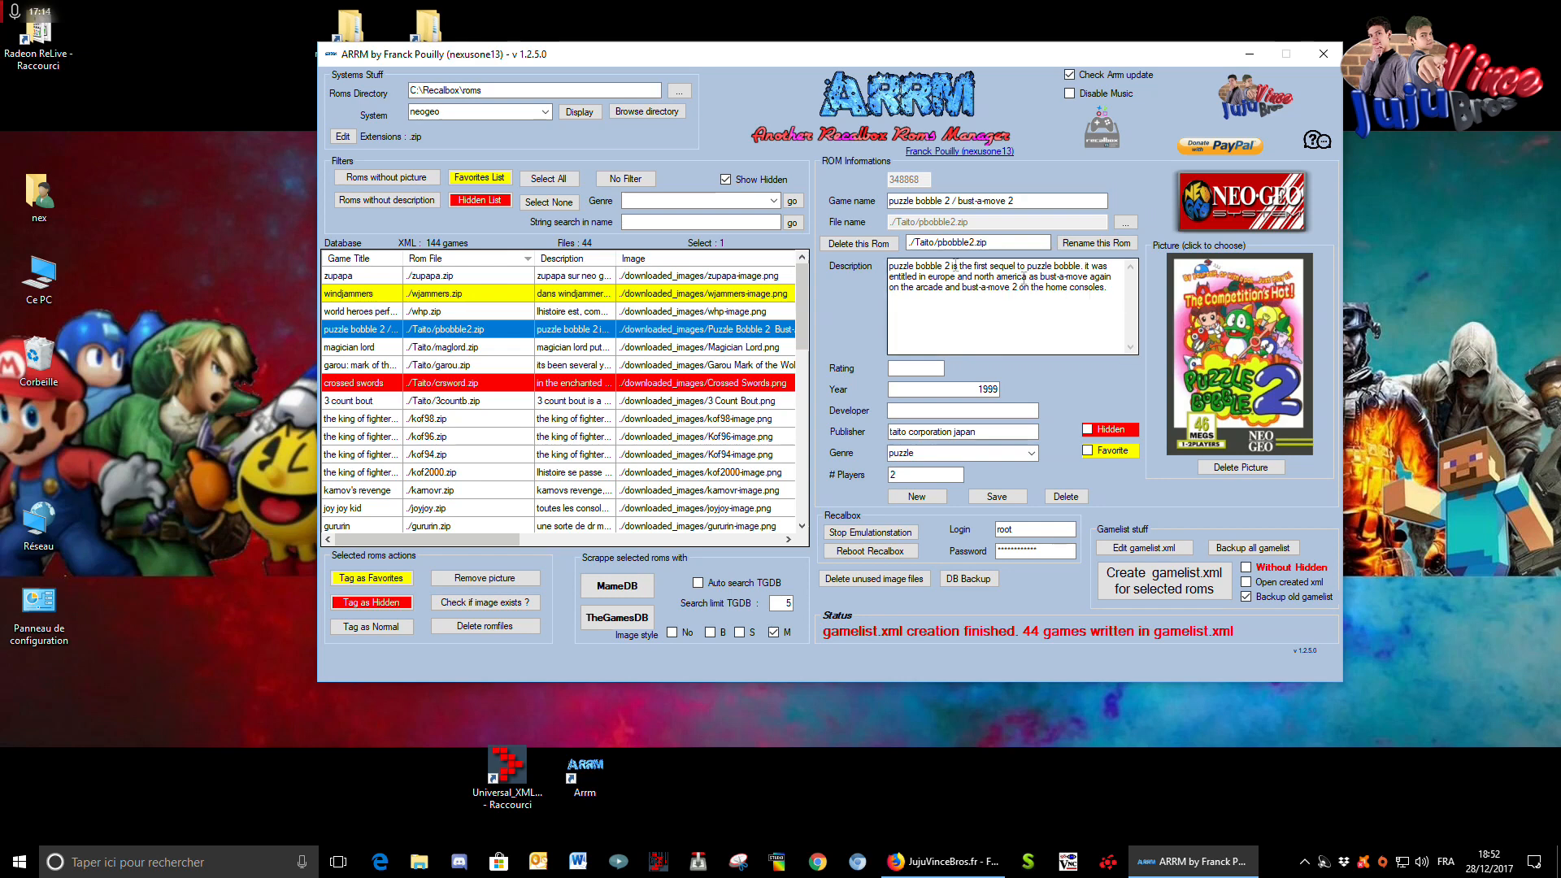
{"action": "left_click", "coordinate": [1240, 345]}
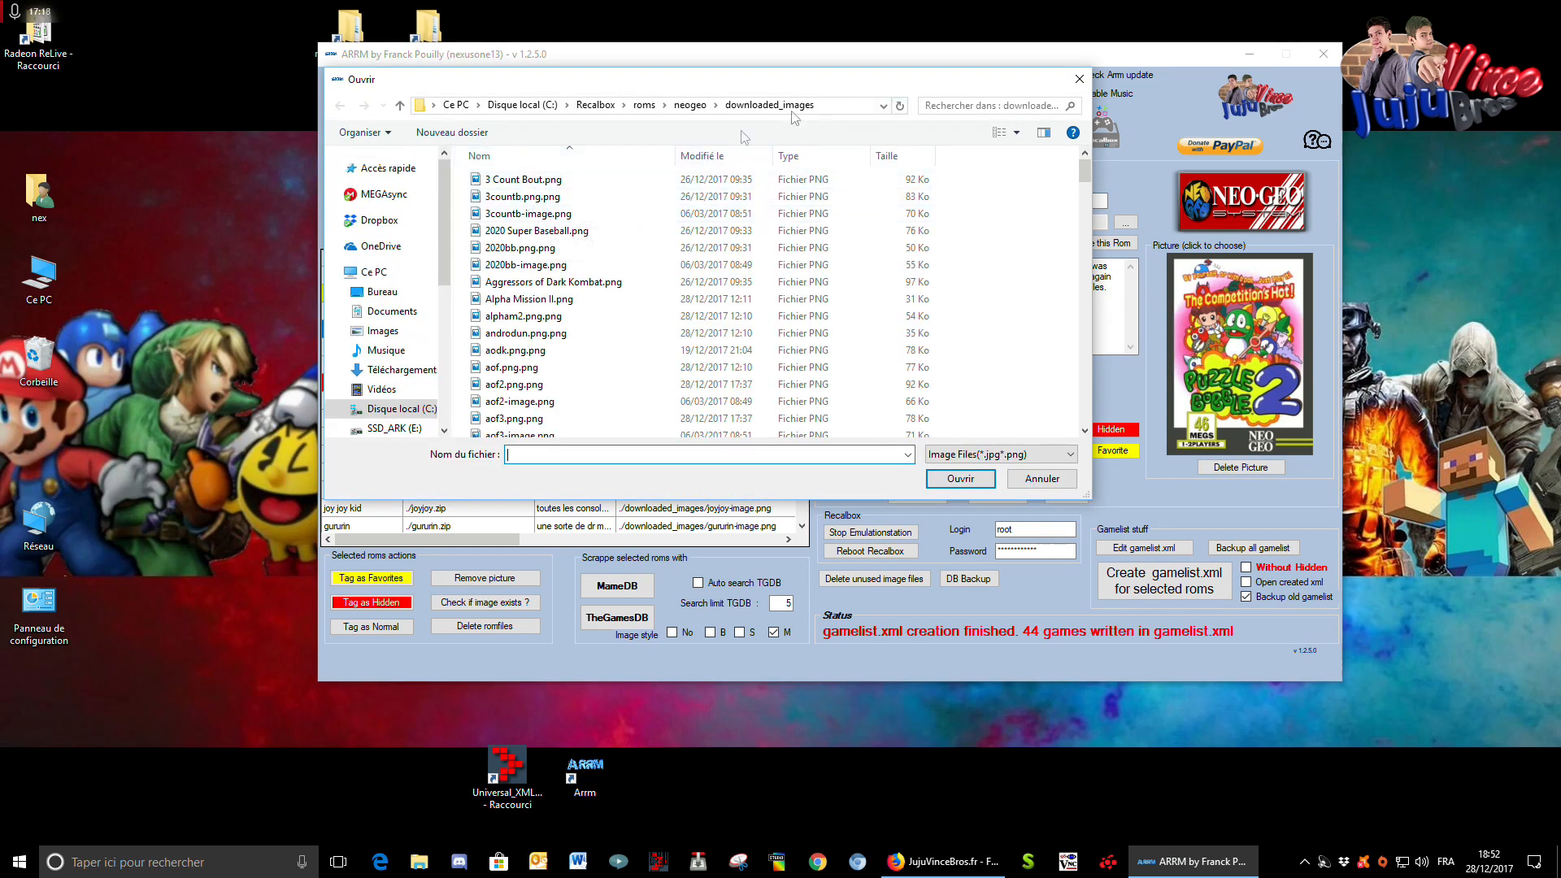
{"action": "left_click", "coordinate": [1042, 478]}
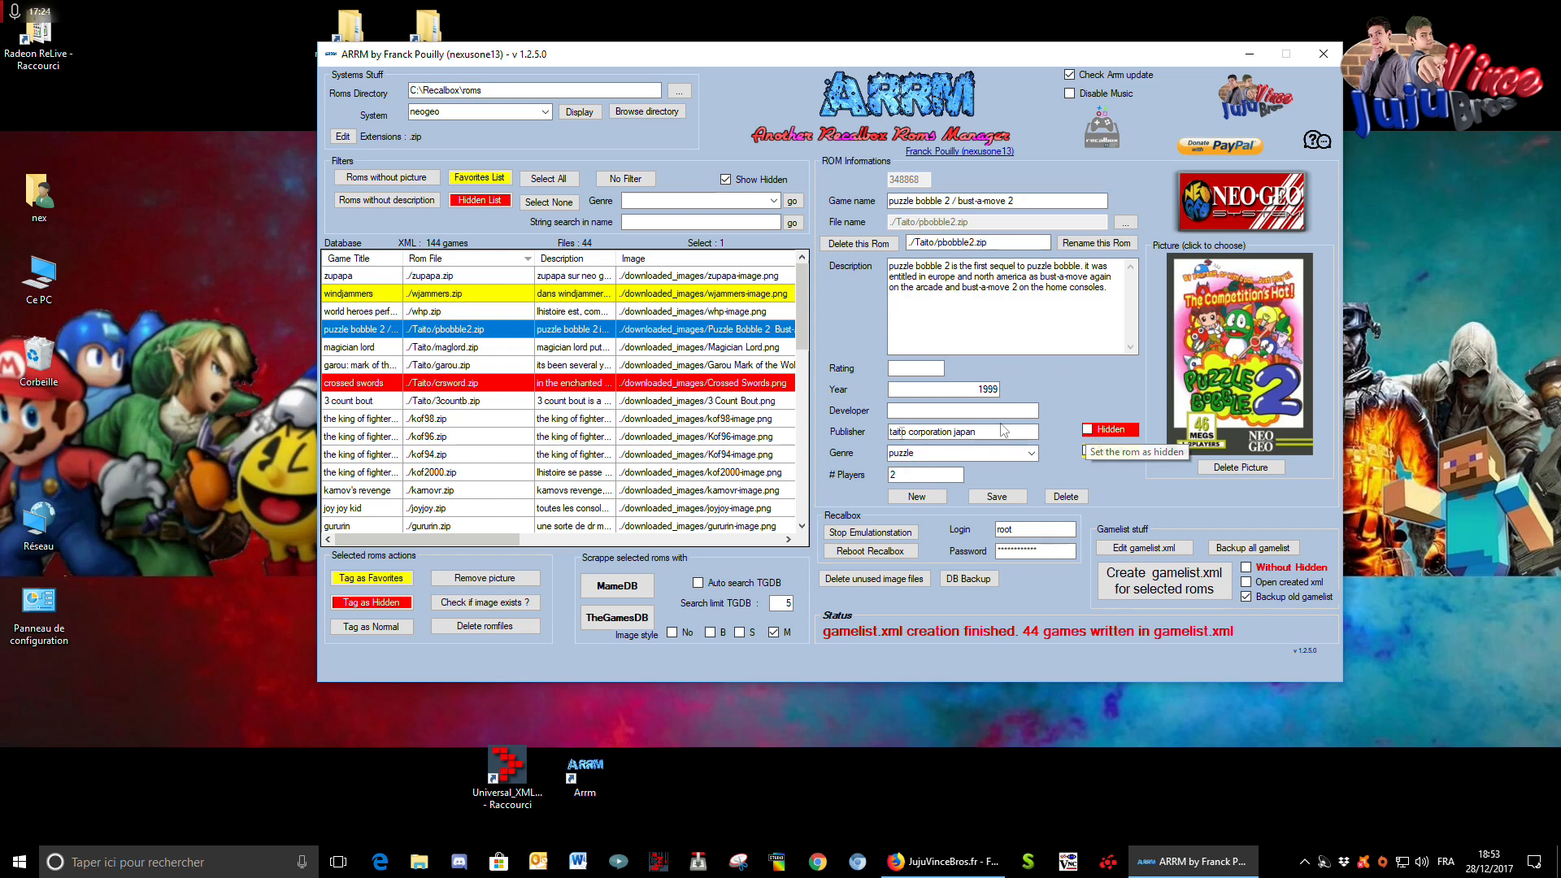
- View the details of the king of fighters '98 and the king of fighters '94
{"action": "left_click", "coordinate": [681, 421]}
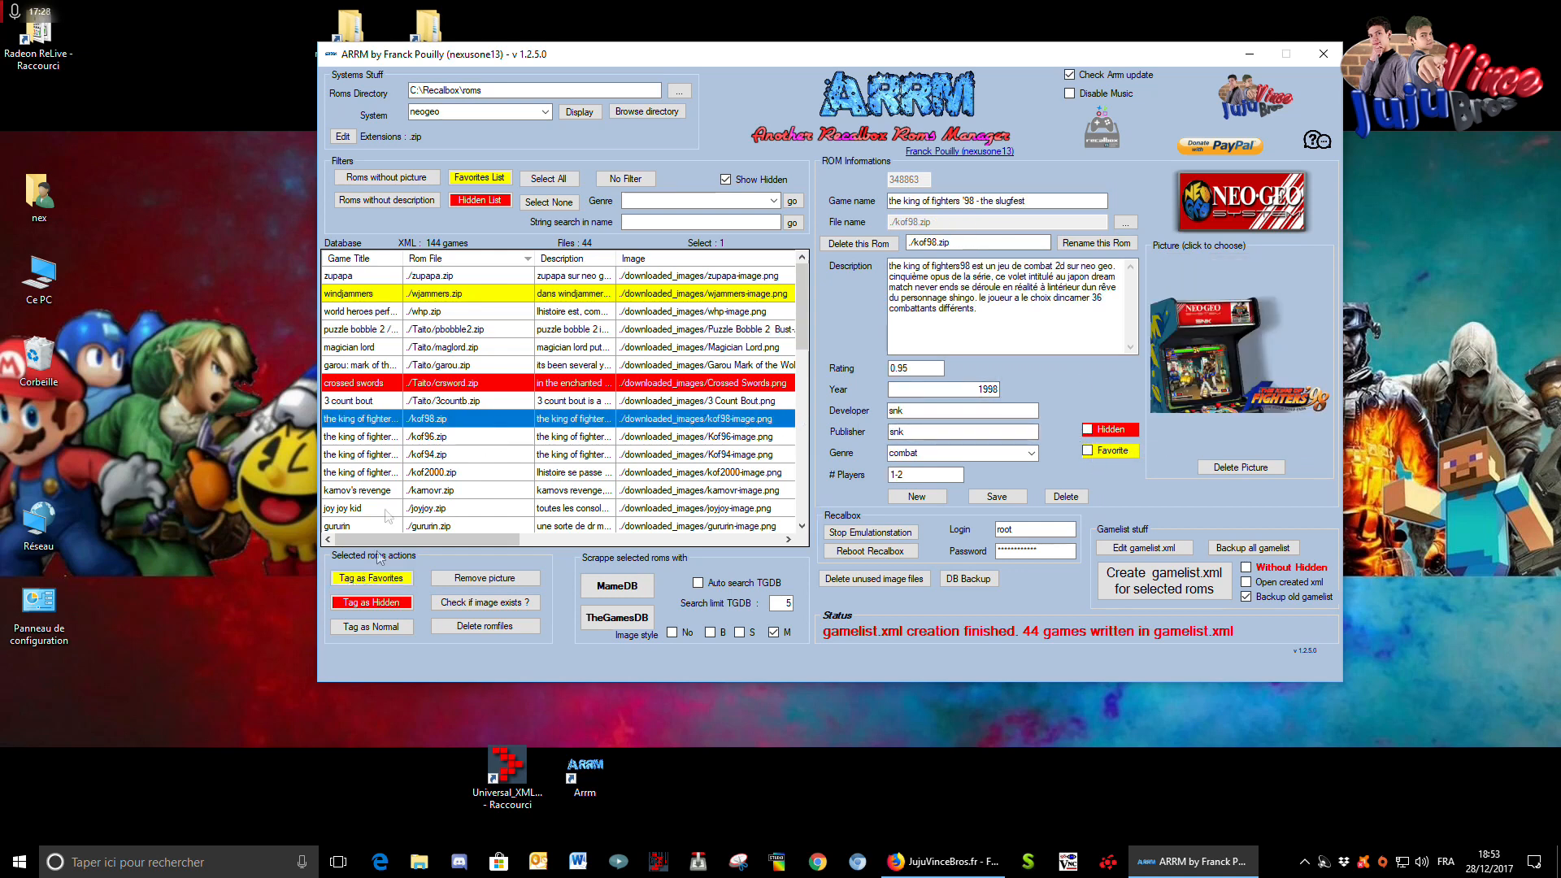
{"action": "left_click", "coordinate": [402, 456]}
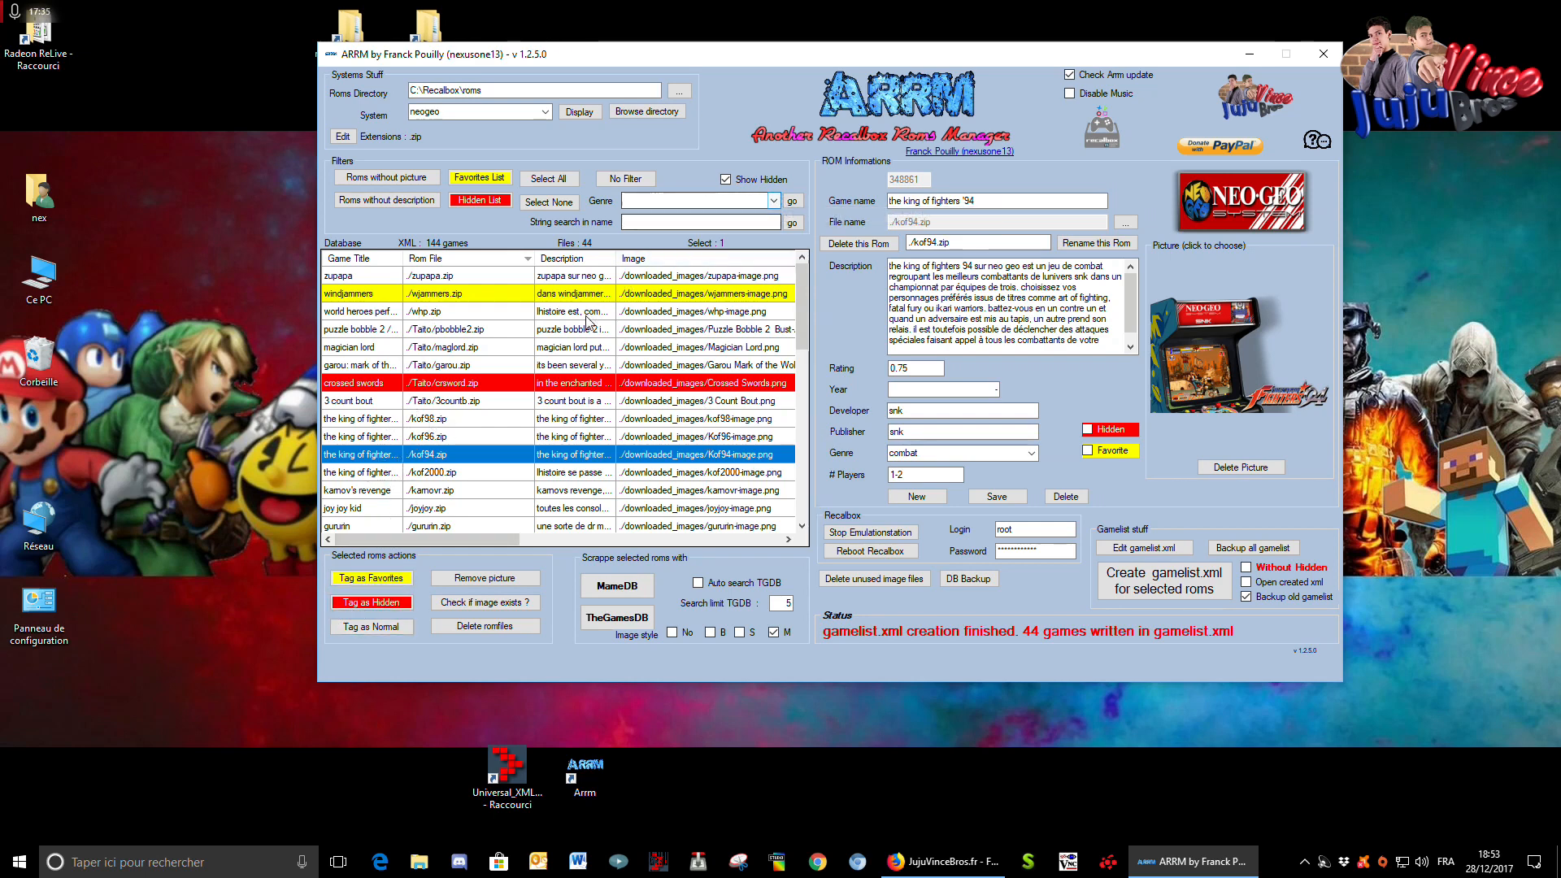
{"action": "left_click_drag", "start_coordinate": [517, 542], "coordinate": [659, 325]}
- Filter the game list by the combat genre, and remove the filter after viewing the matching games
{"action": "left_click", "coordinate": [650, 201]}
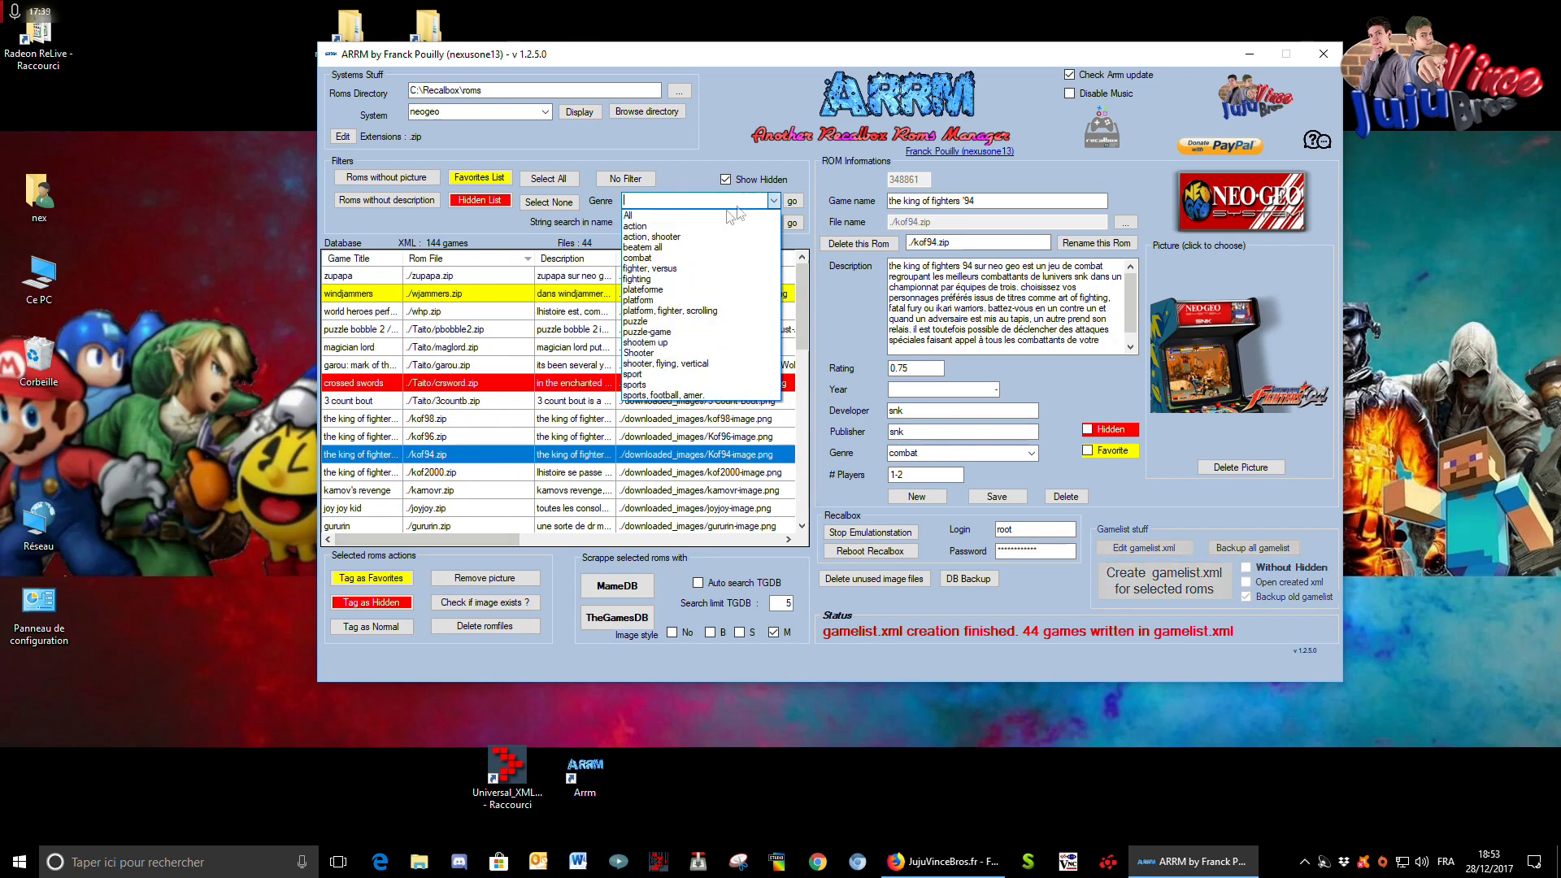
{"action": "left_click", "coordinate": [638, 257]}
{"action": "left_click", "coordinate": [792, 201]}
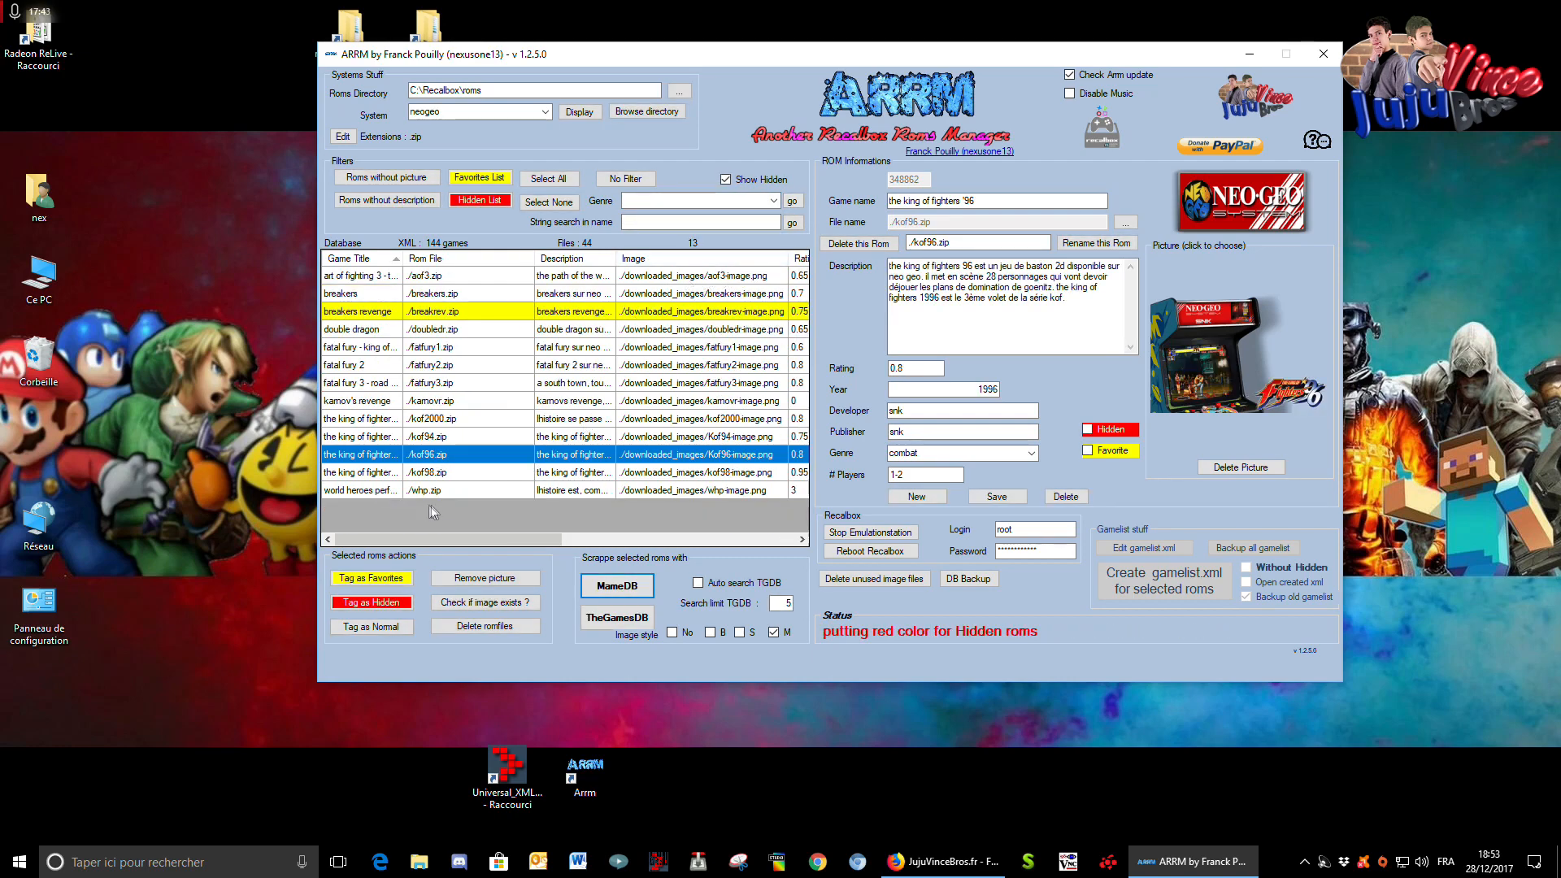
{"action": "mouse_move", "coordinate": [447, 537]}
{"action": "left_mouse_down"}
{"action": "mouse_move", "coordinate": [646, 539]}
{"action": "mouse_move", "coordinate": [447, 539]}
{"action": "left_mouse_up"}
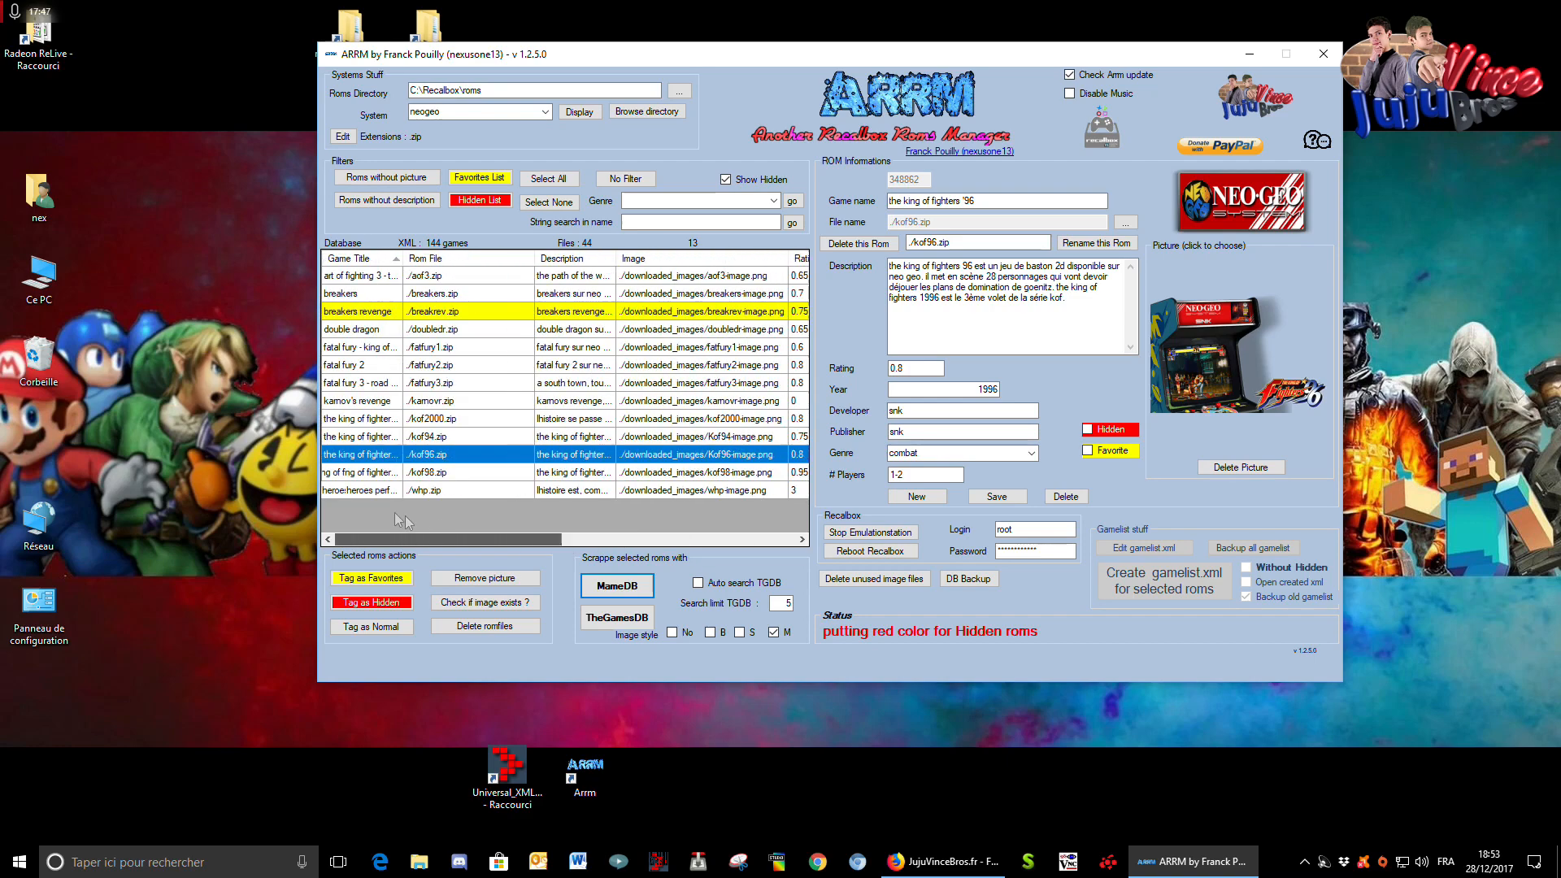
{"action": "left_click", "coordinate": [626, 178]}
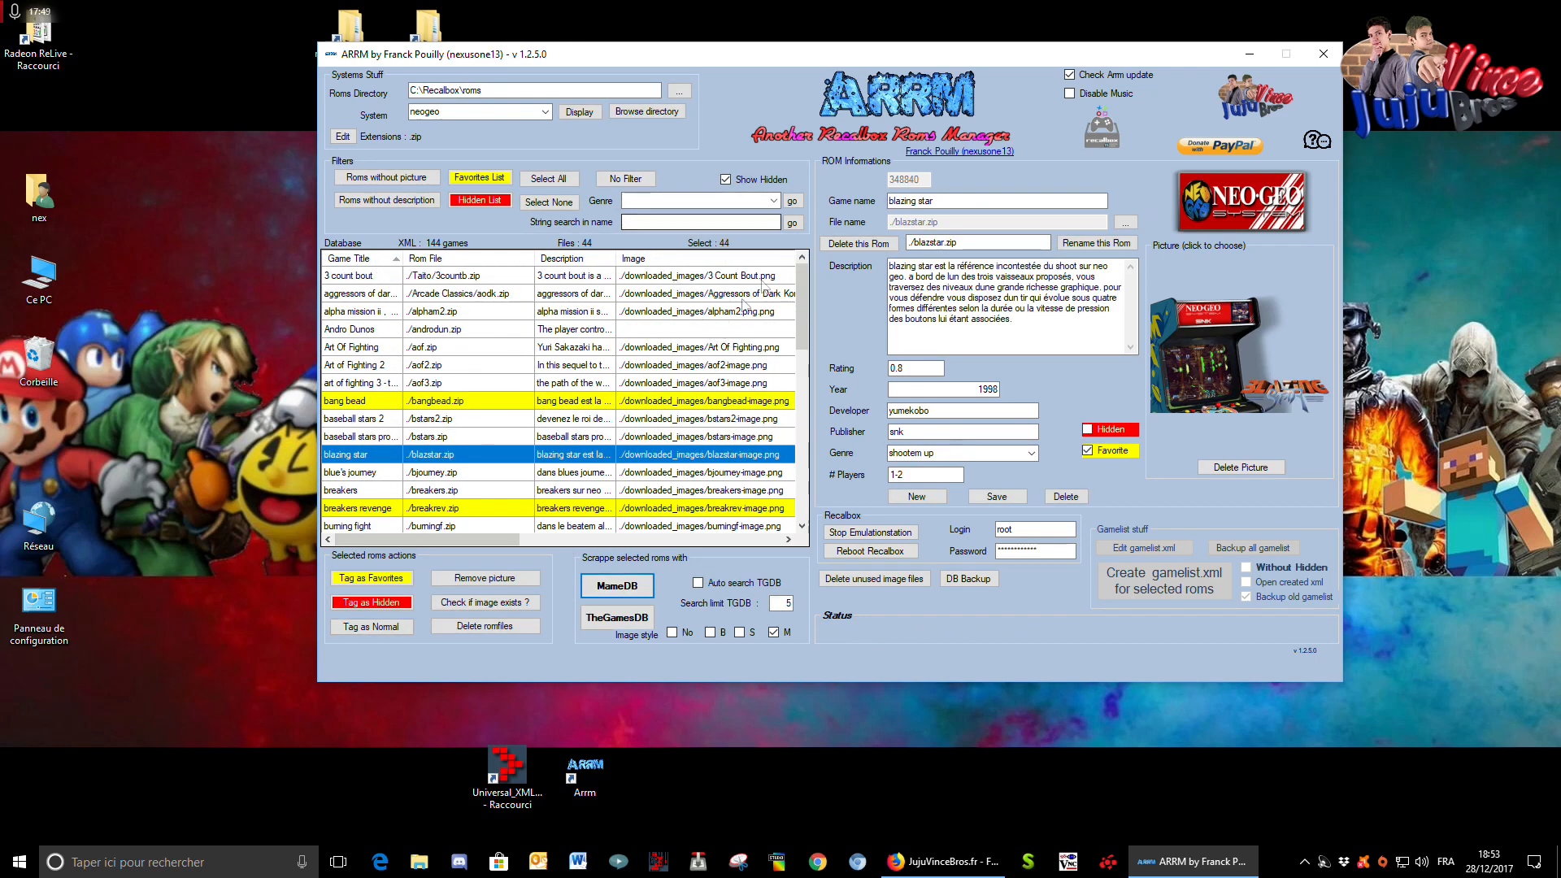
- Search the game names for "ball", and restore the unfiltered game list
{"action": "left_click", "coordinate": [681, 223]}
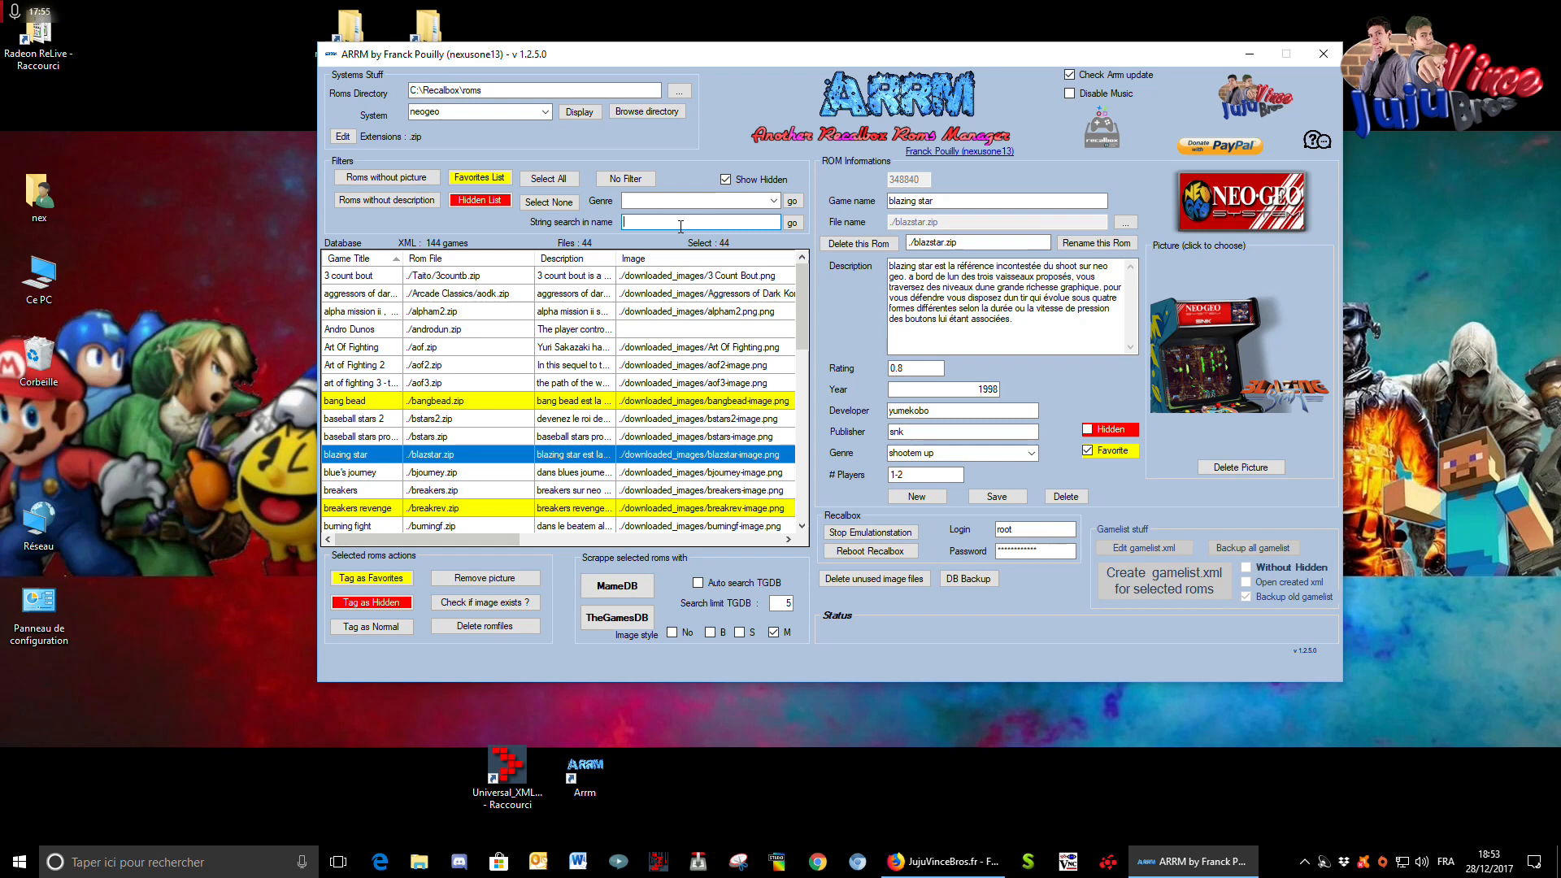
{"action": "type", "text": "ball"}
{"action": "left_click", "coordinate": [792, 223]}
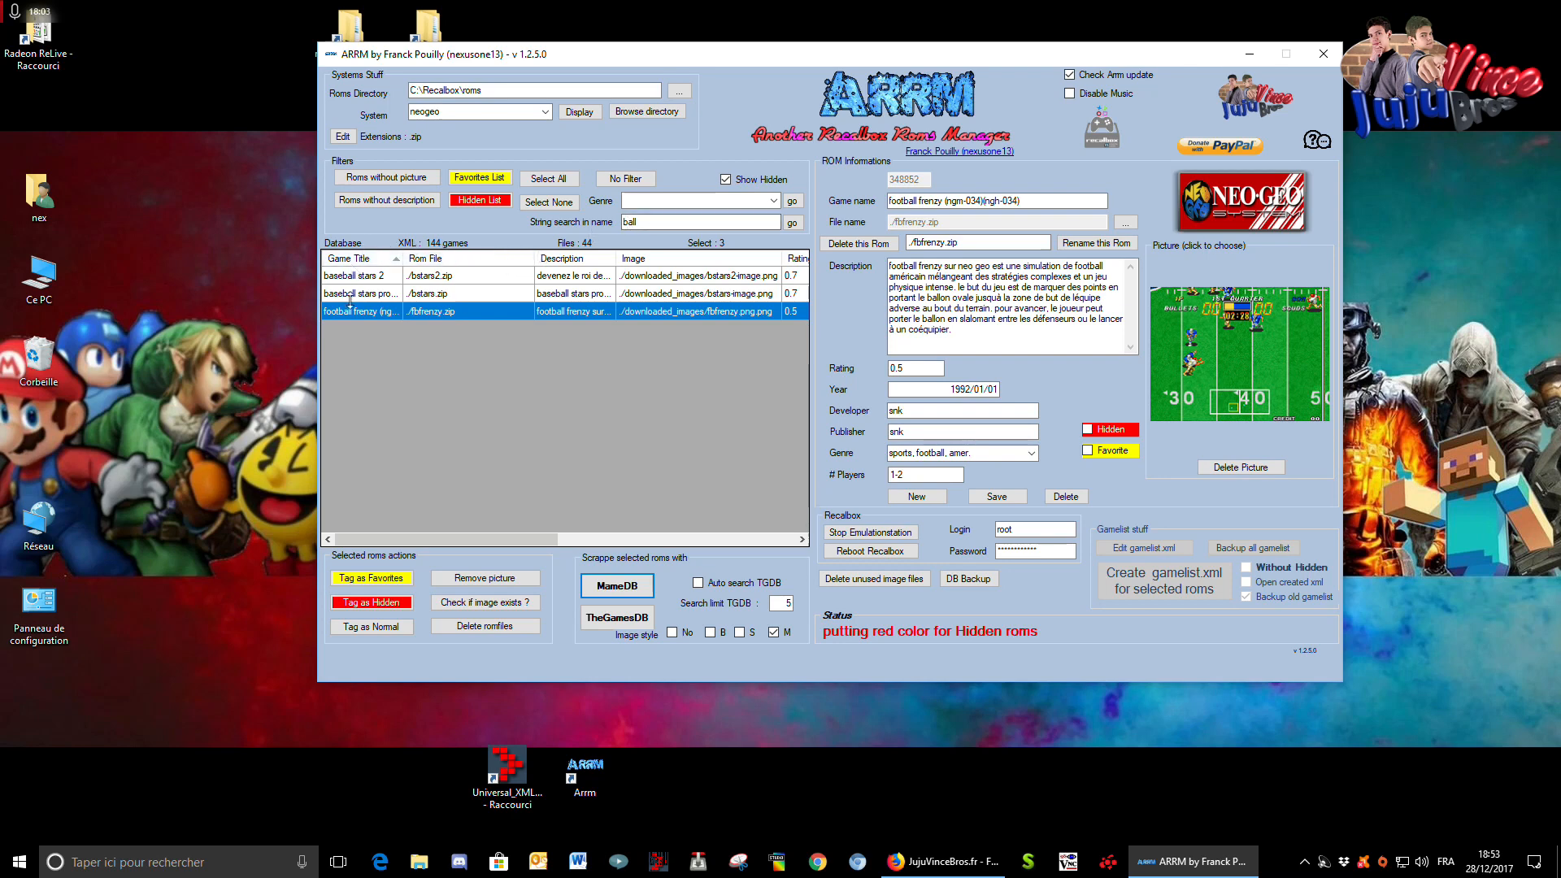
{"action": "left_click_drag", "start_coordinate": [732, 222], "coordinate": [545, 228]}
{"action": "left_click", "coordinate": [625, 178]}
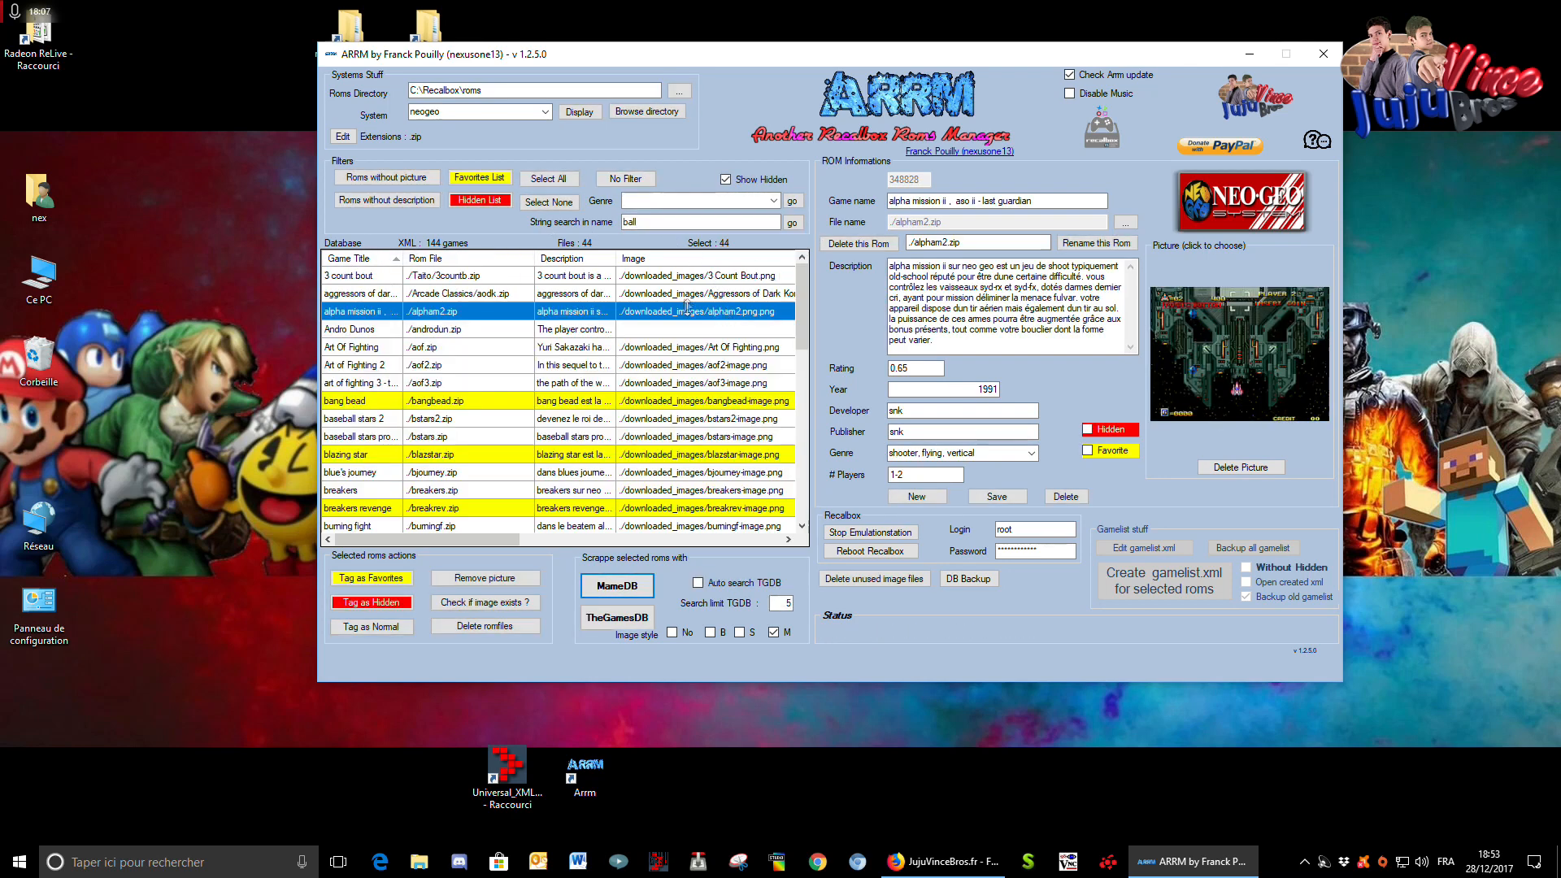
- Compare the game list with and without hidden games, leaving the hidden games shown
{"action": "left_click", "coordinate": [749, 183]}
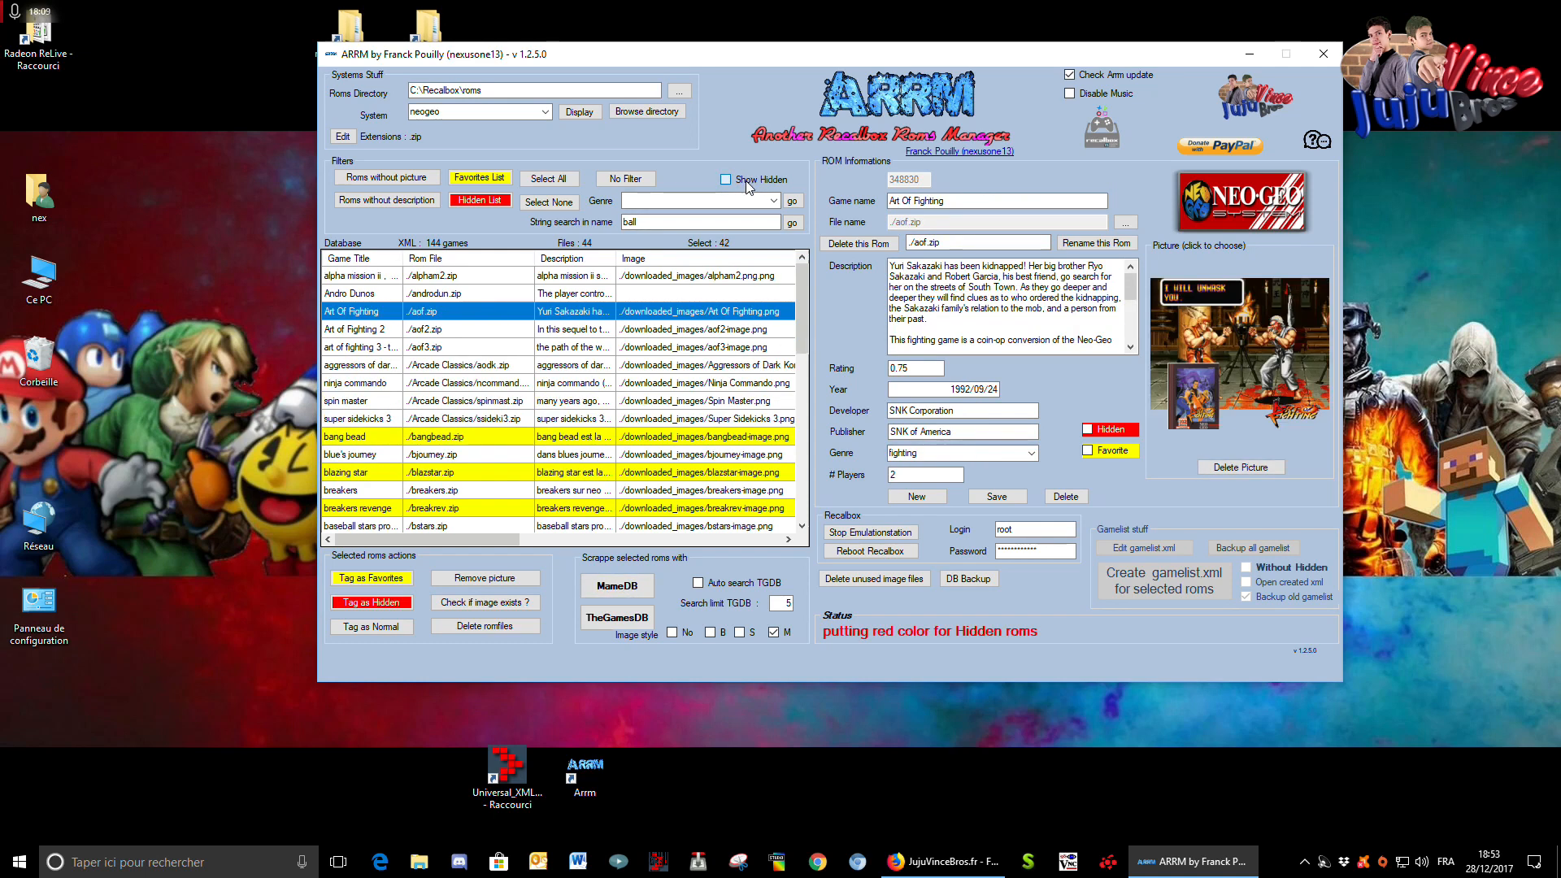
{"action": "left_click", "coordinate": [749, 184]}
{"action": "left_click", "coordinate": [749, 183]}
{"action": "left_click", "coordinate": [749, 183]}
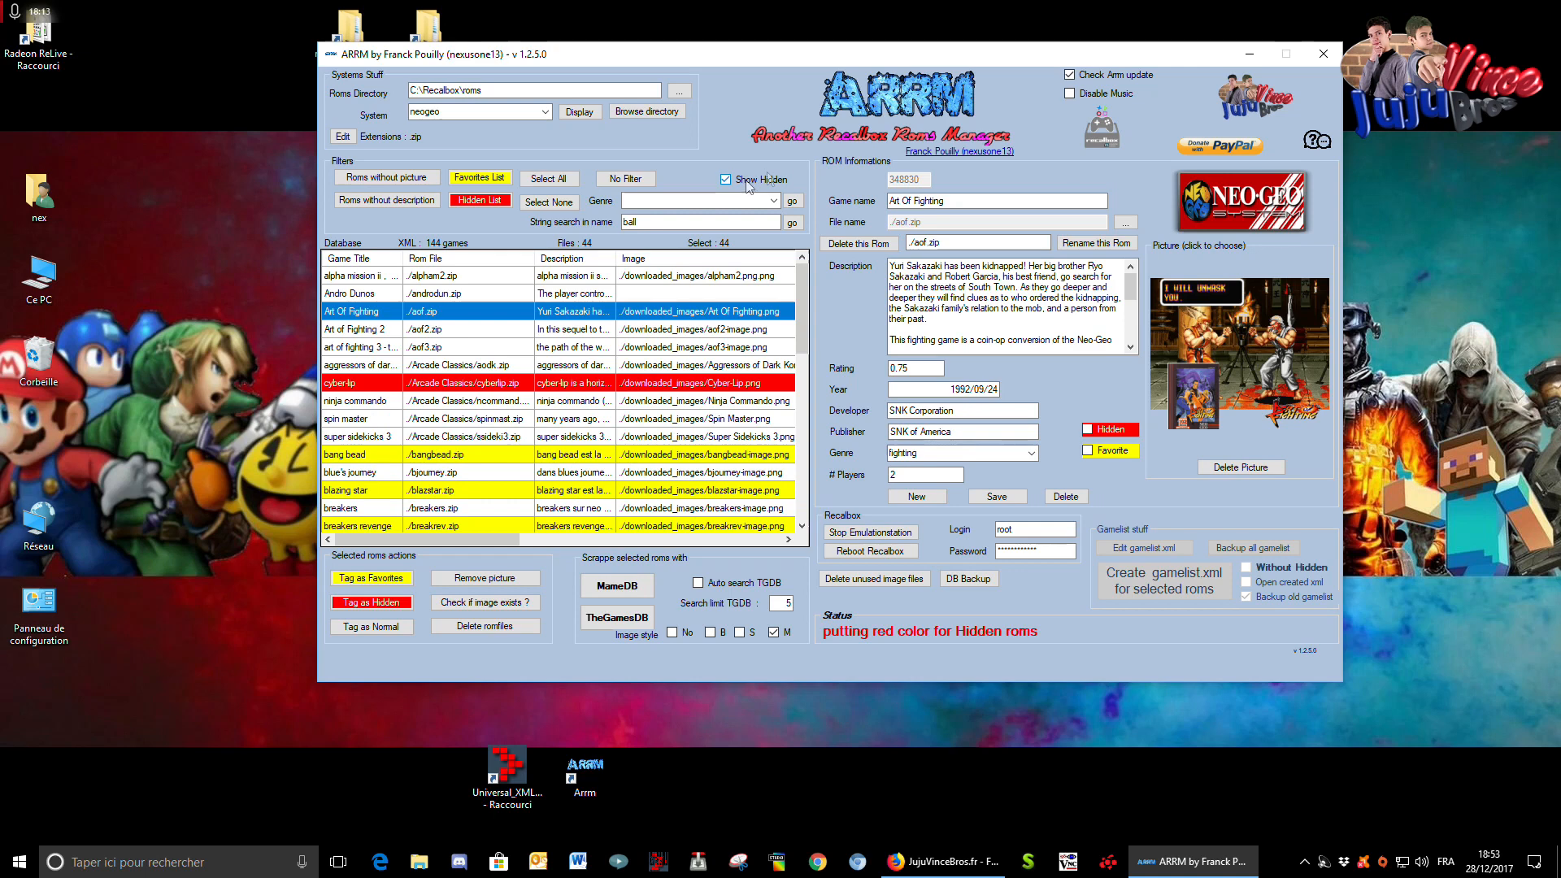
{"action": "left_click", "coordinate": [753, 184]}
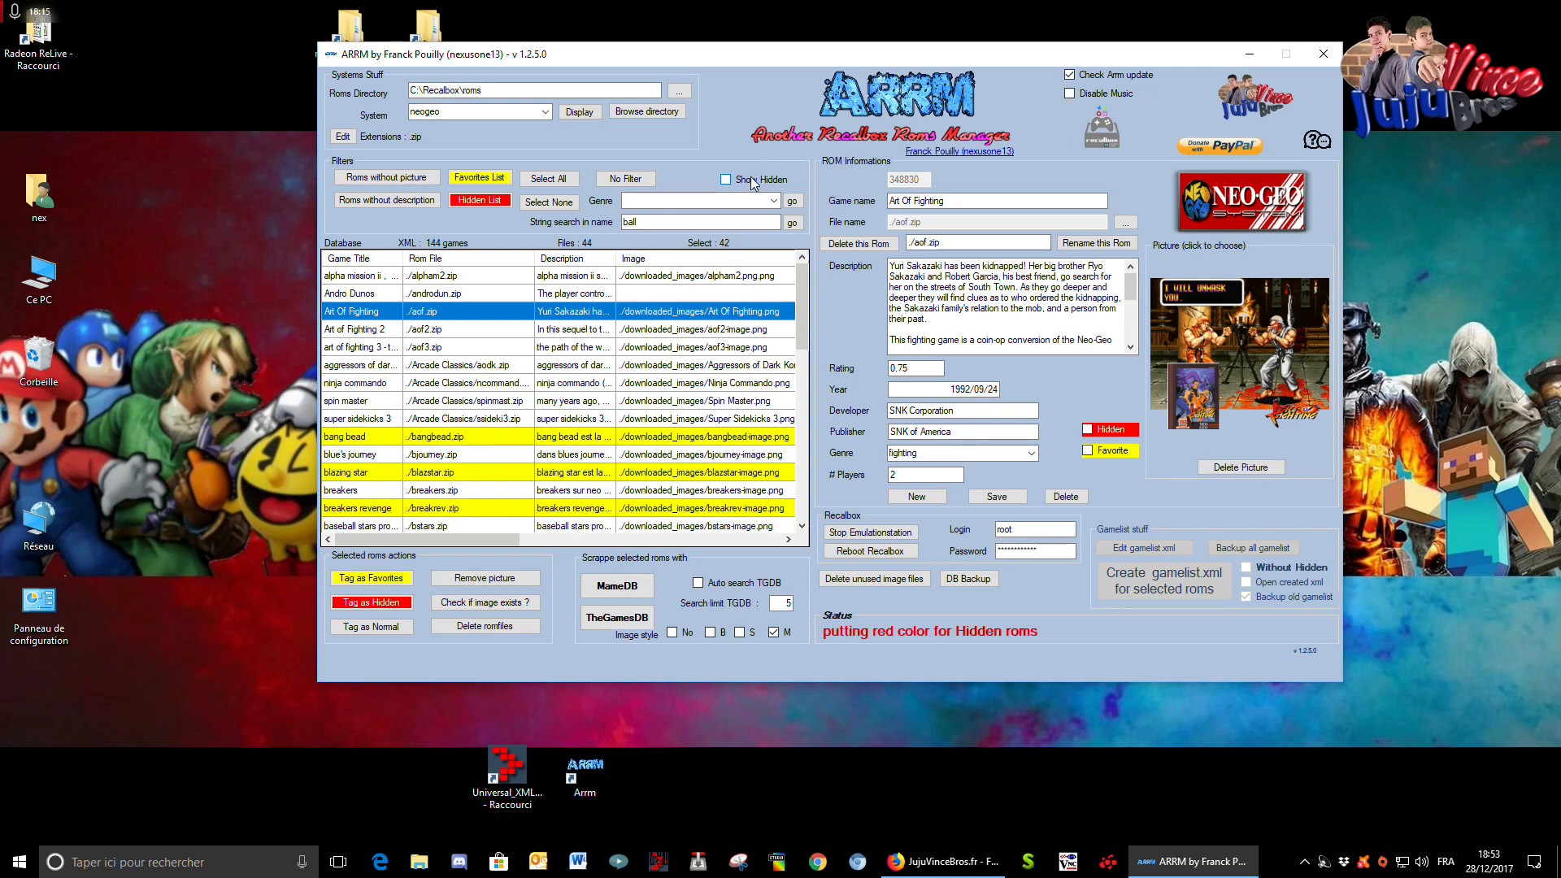
{"action": "left_click", "coordinate": [753, 182]}
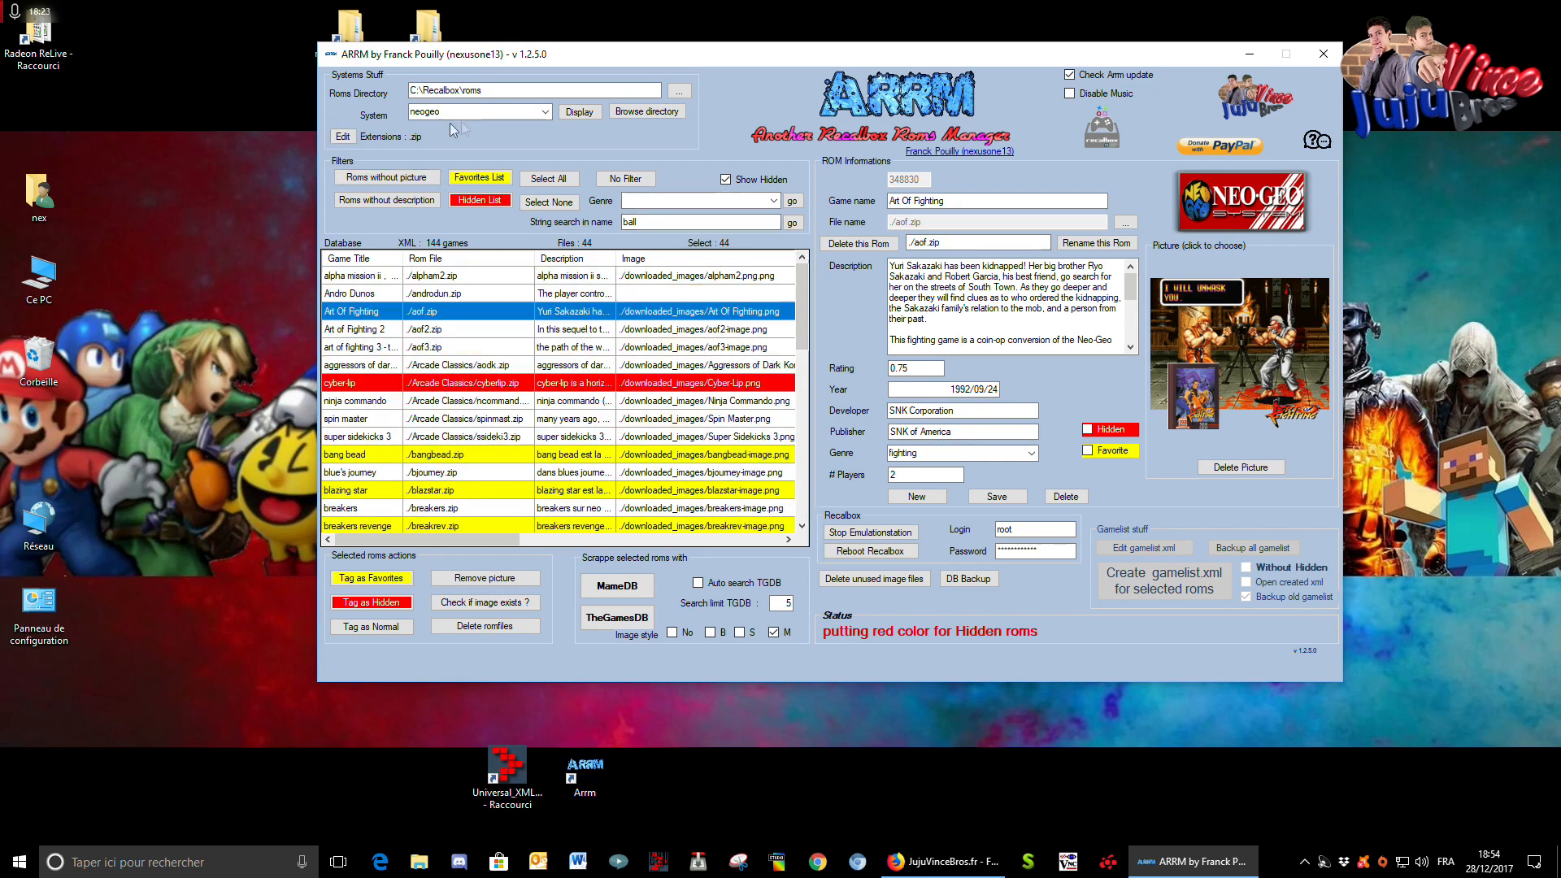
- Select the Andro Dunos game, and open the list of system file extensions for editing
{"action": "left_click", "coordinate": [442, 296]}
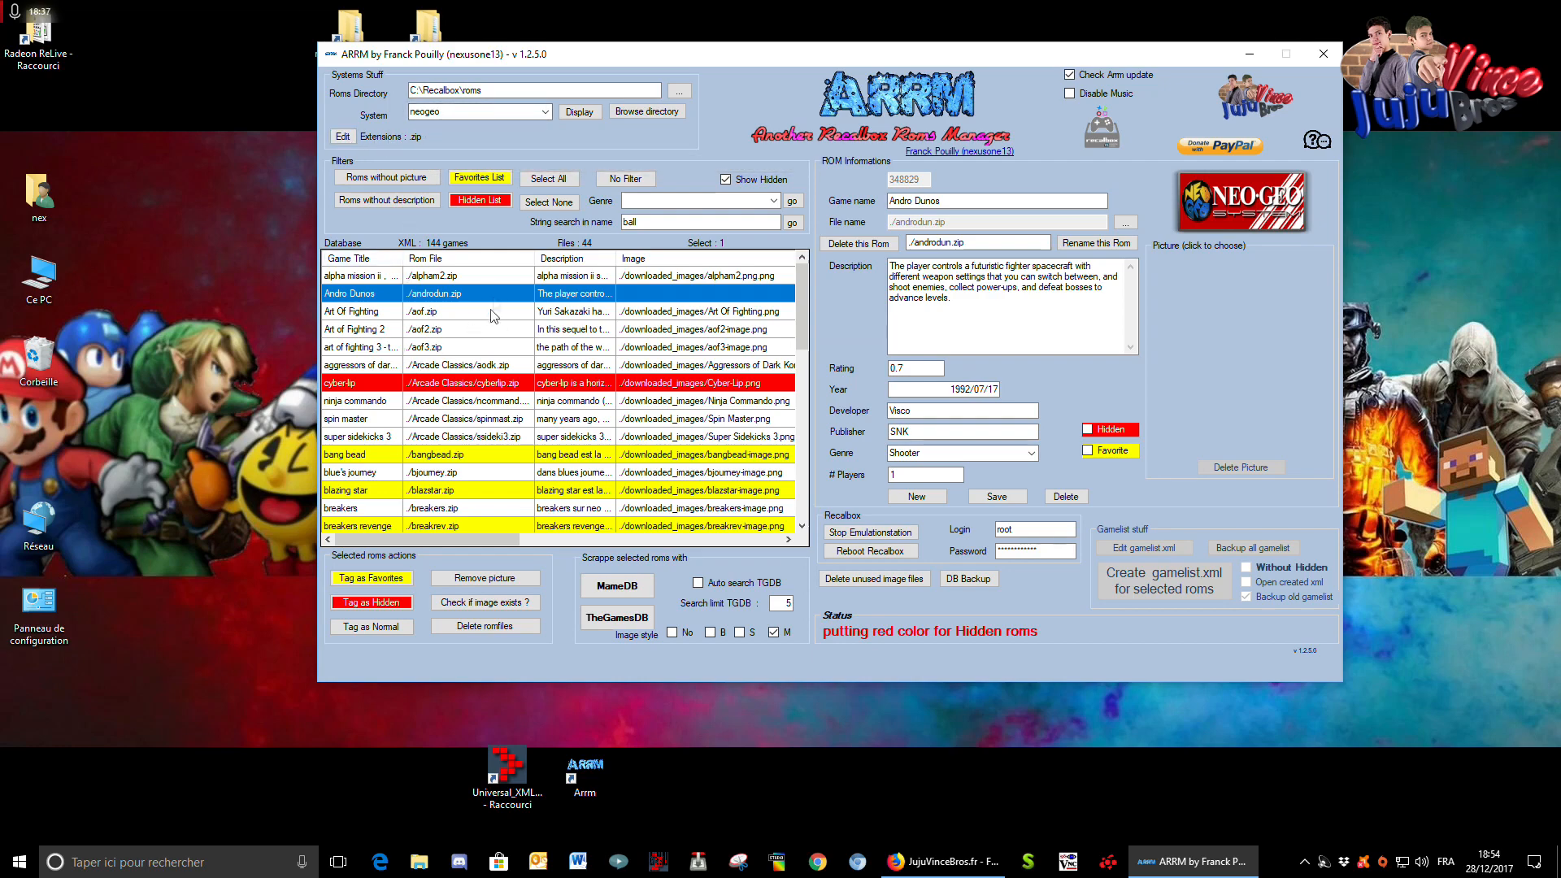
{"action": "mouse_move", "coordinate": [802, 321]}
{"action": "left_mouse_down"}
{"action": "mouse_move", "coordinate": [803, 493]}
{"action": "mouse_move", "coordinate": [808, 307]}
{"action": "left_mouse_up"}
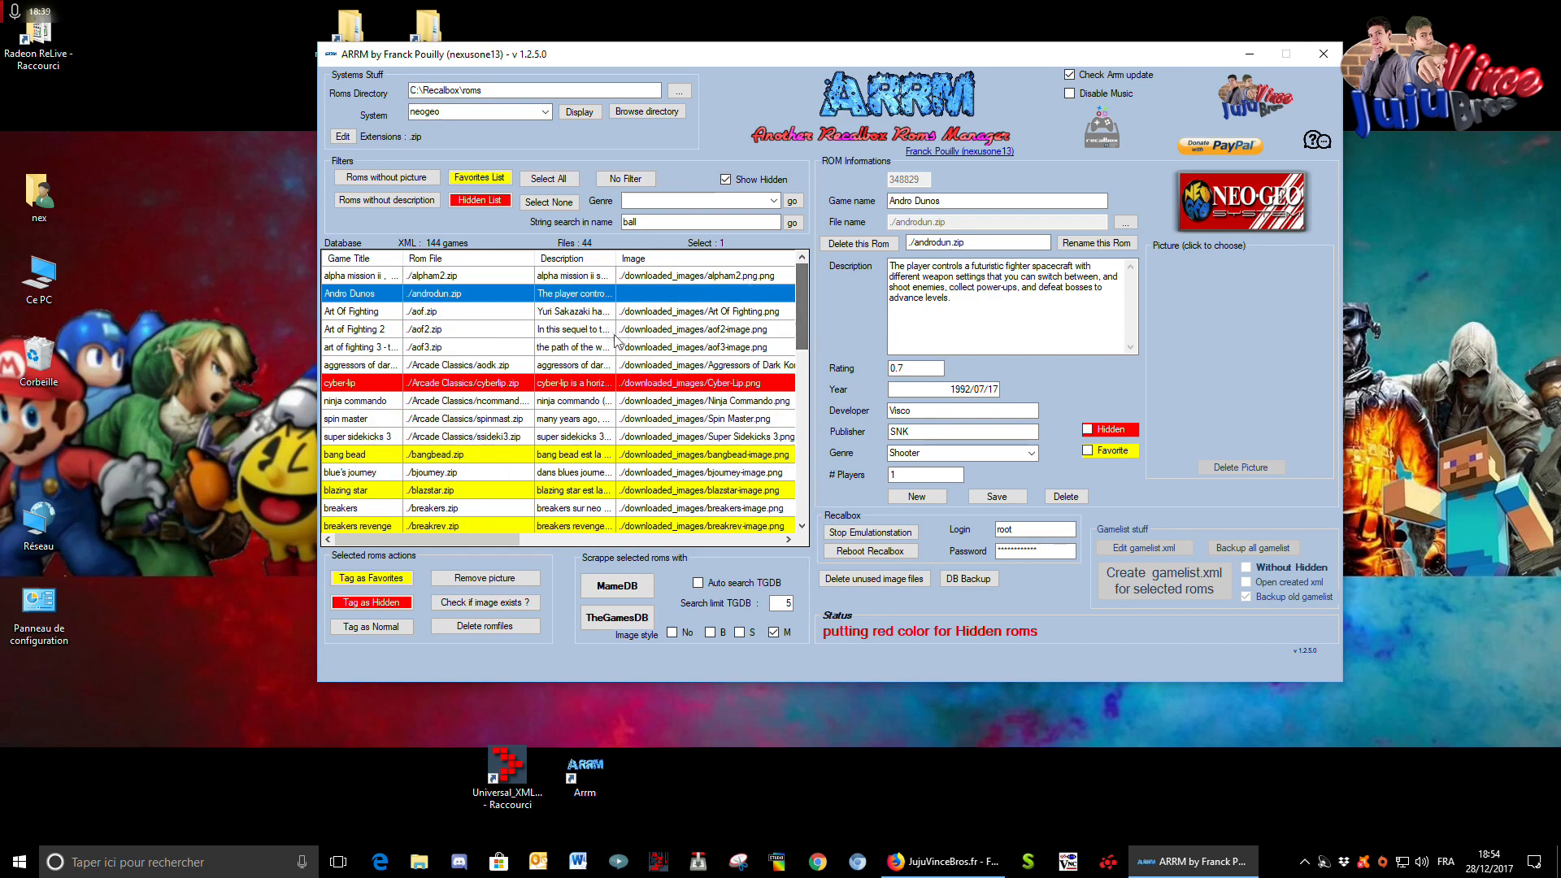
{"action": "left_click", "coordinate": [344, 137]}
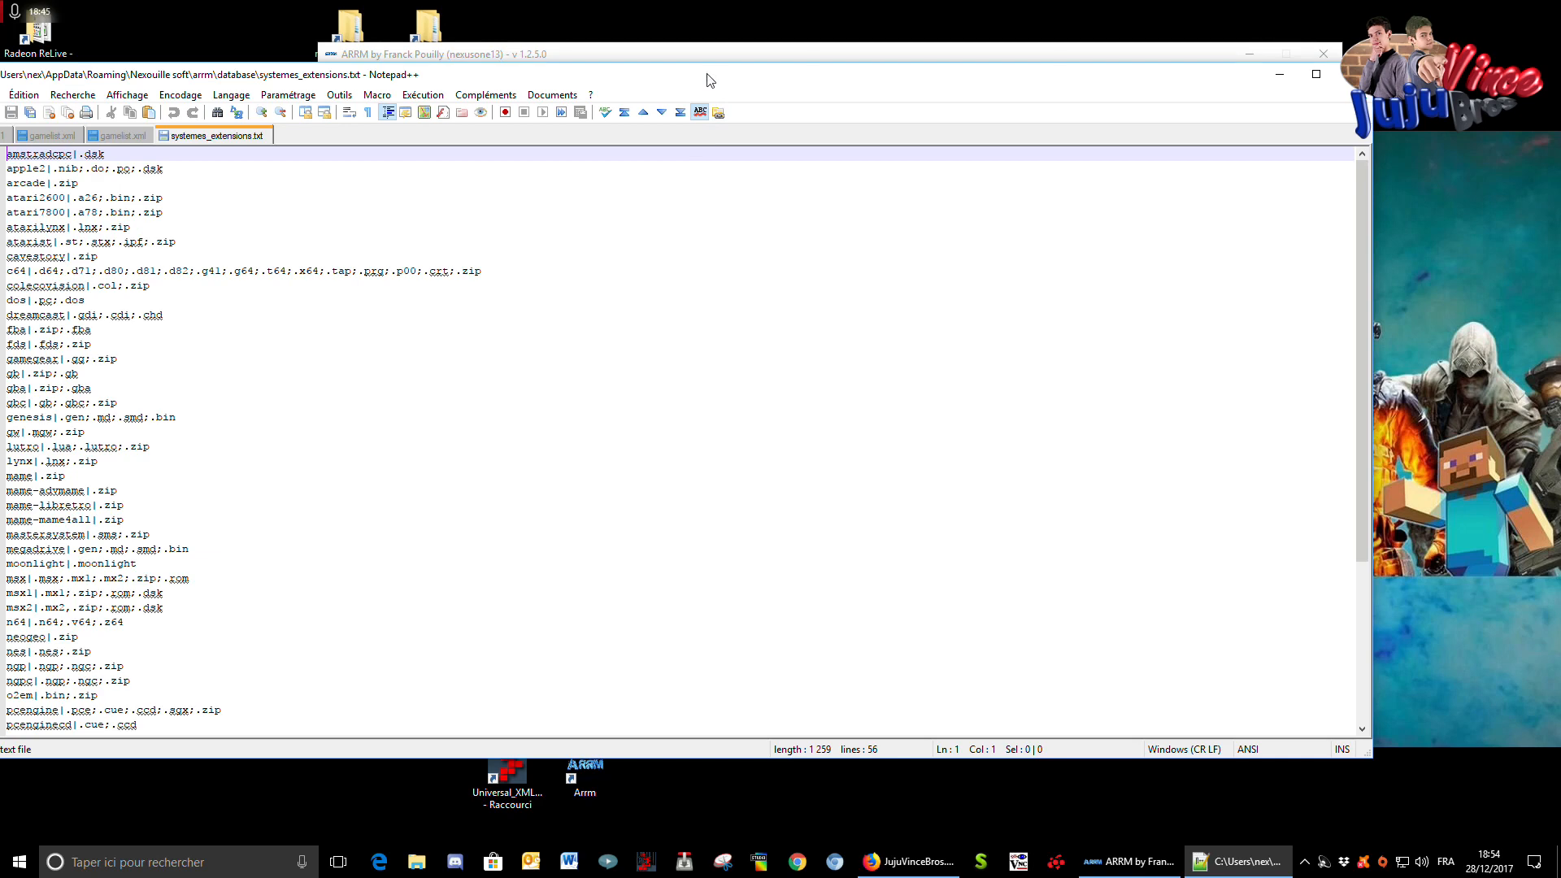
- Examine the rom extensions defined for each system throughout systemes_extensions.txt, and close the text editor
{"action": "left_click", "coordinate": [107, 340]}
{"action": "left_click", "coordinate": [108, 413]}
{"action": "scroll", "coordinate": [130, 463], "scroll_direction": "down", "scroll_amount": 3}
{"action": "scroll", "coordinate": [135, 417], "scroll_direction": "down", "scroll_amount": 3}
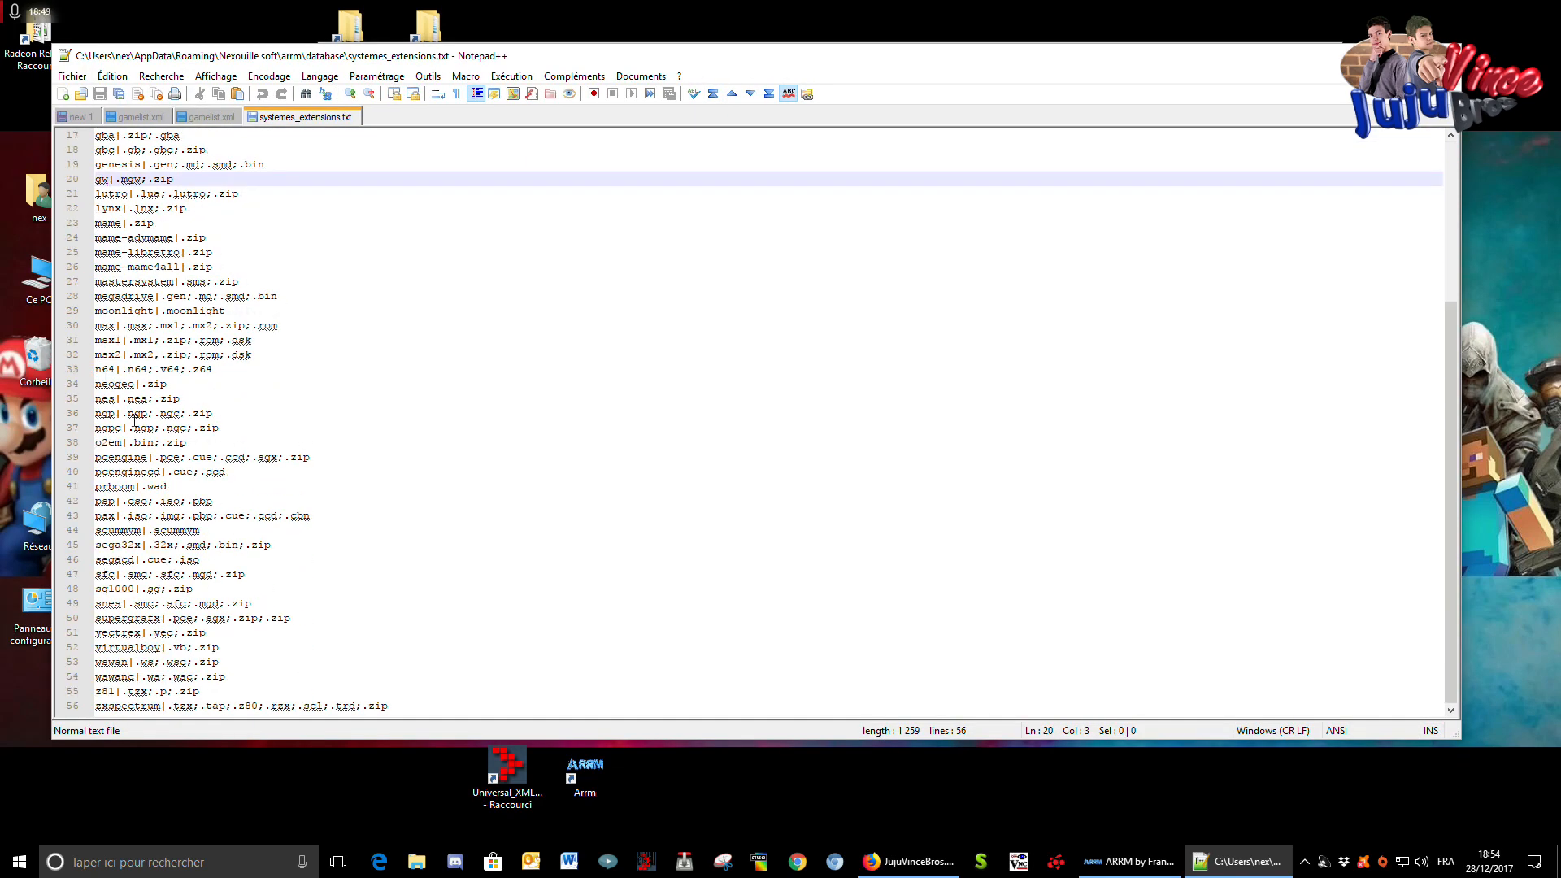
{"action": "left_click", "coordinate": [99, 382]}
{"action": "left_click", "coordinate": [107, 427]}
{"action": "left_click", "coordinate": [112, 471]}
{"action": "left_click", "coordinate": [114, 530]}
{"action": "left_click", "coordinate": [116, 572]}
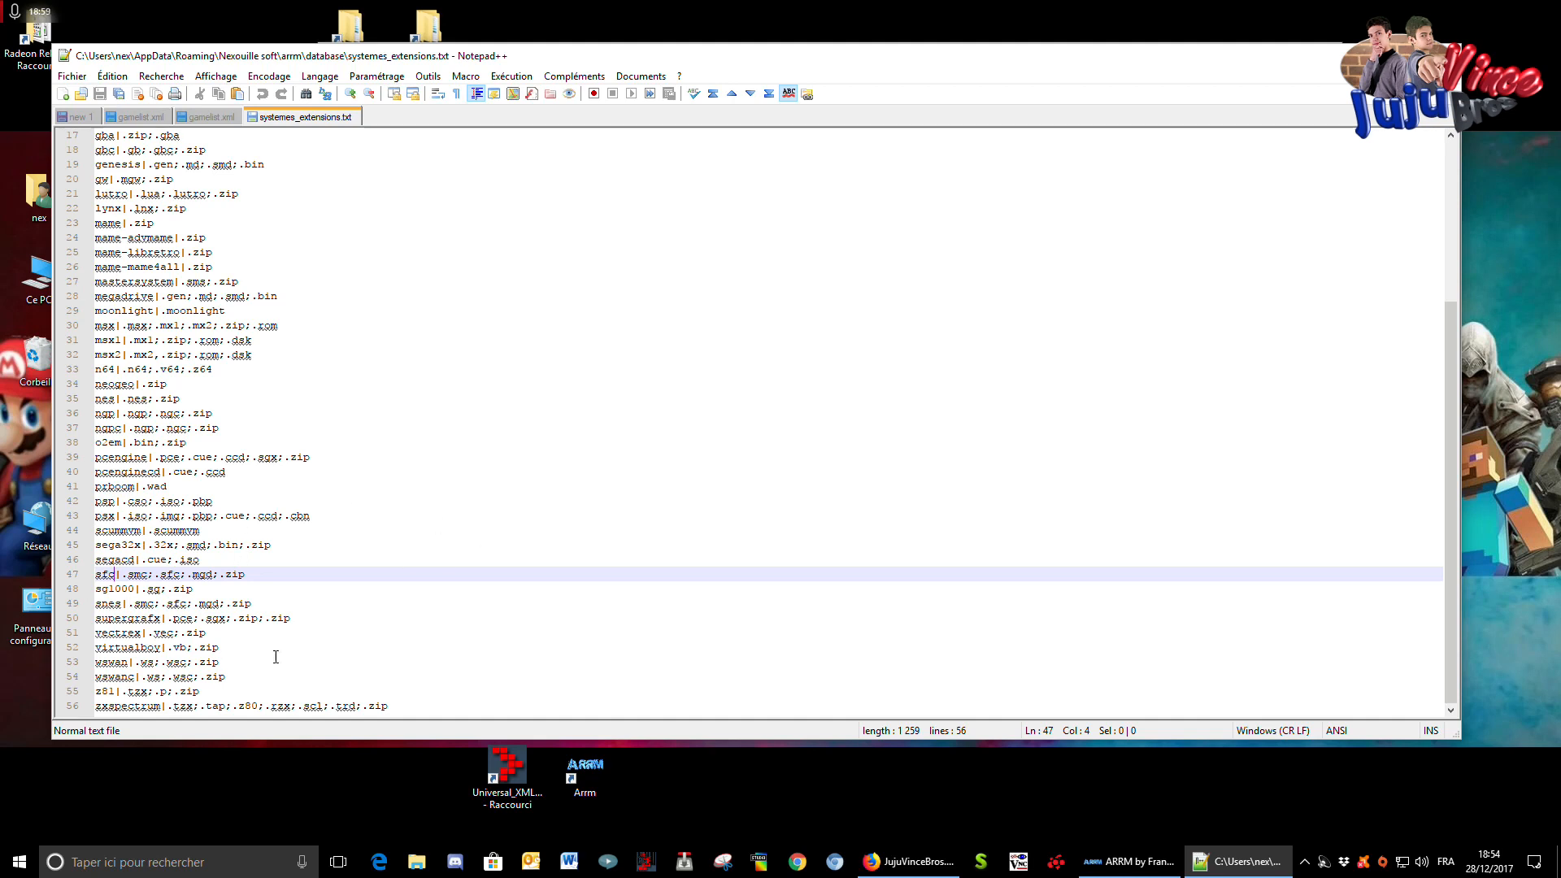
{"action": "left_click", "coordinate": [431, 709]}
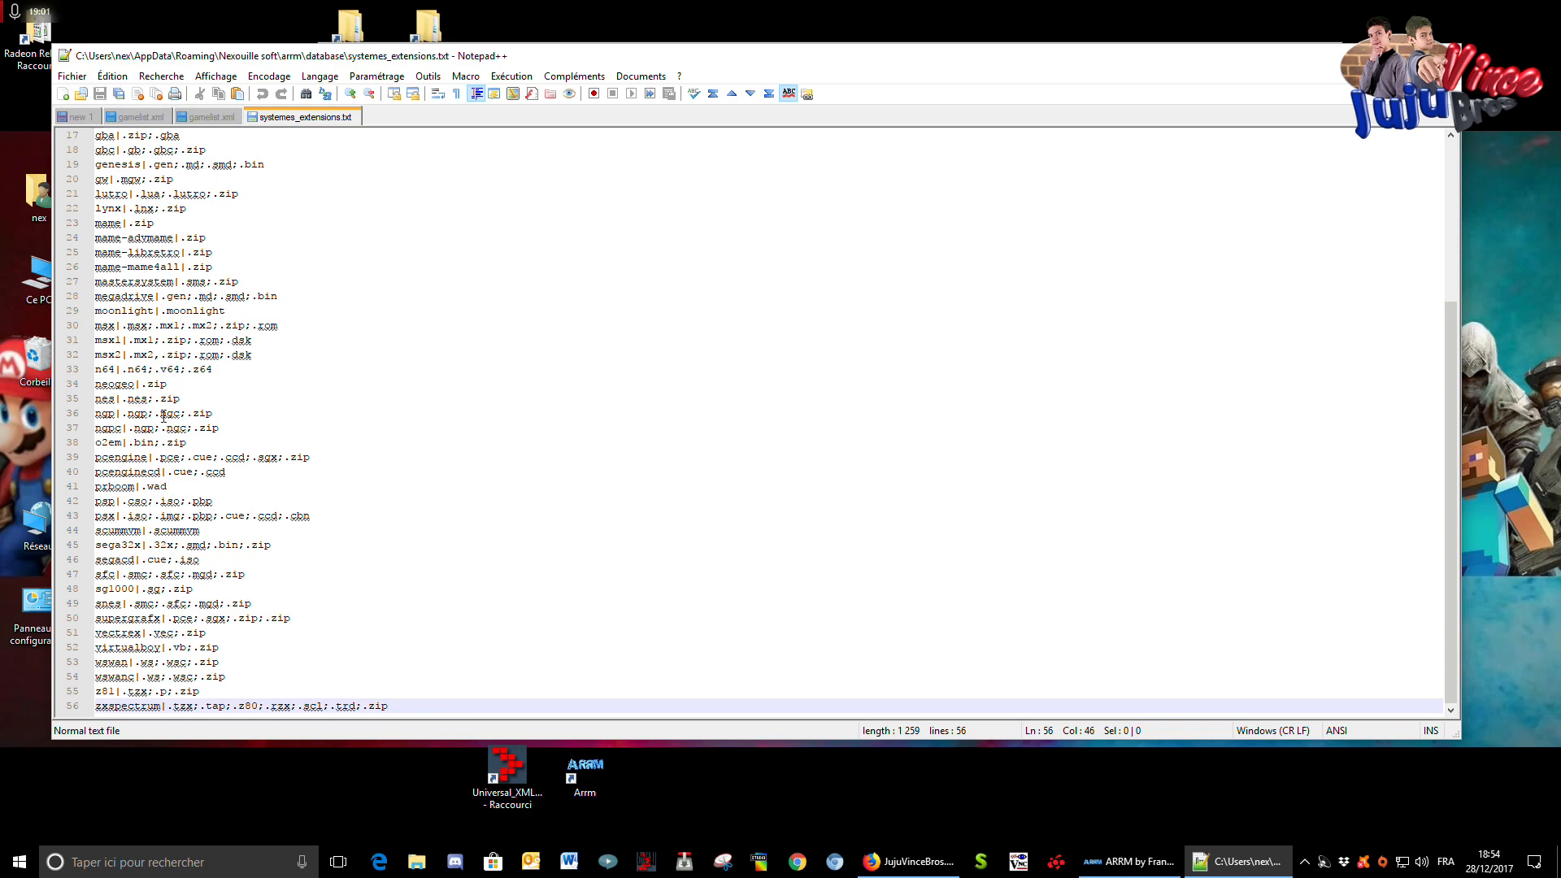
{"action": "scroll", "coordinate": [120, 312], "scroll_direction": "up", "scroll_amount": 6}
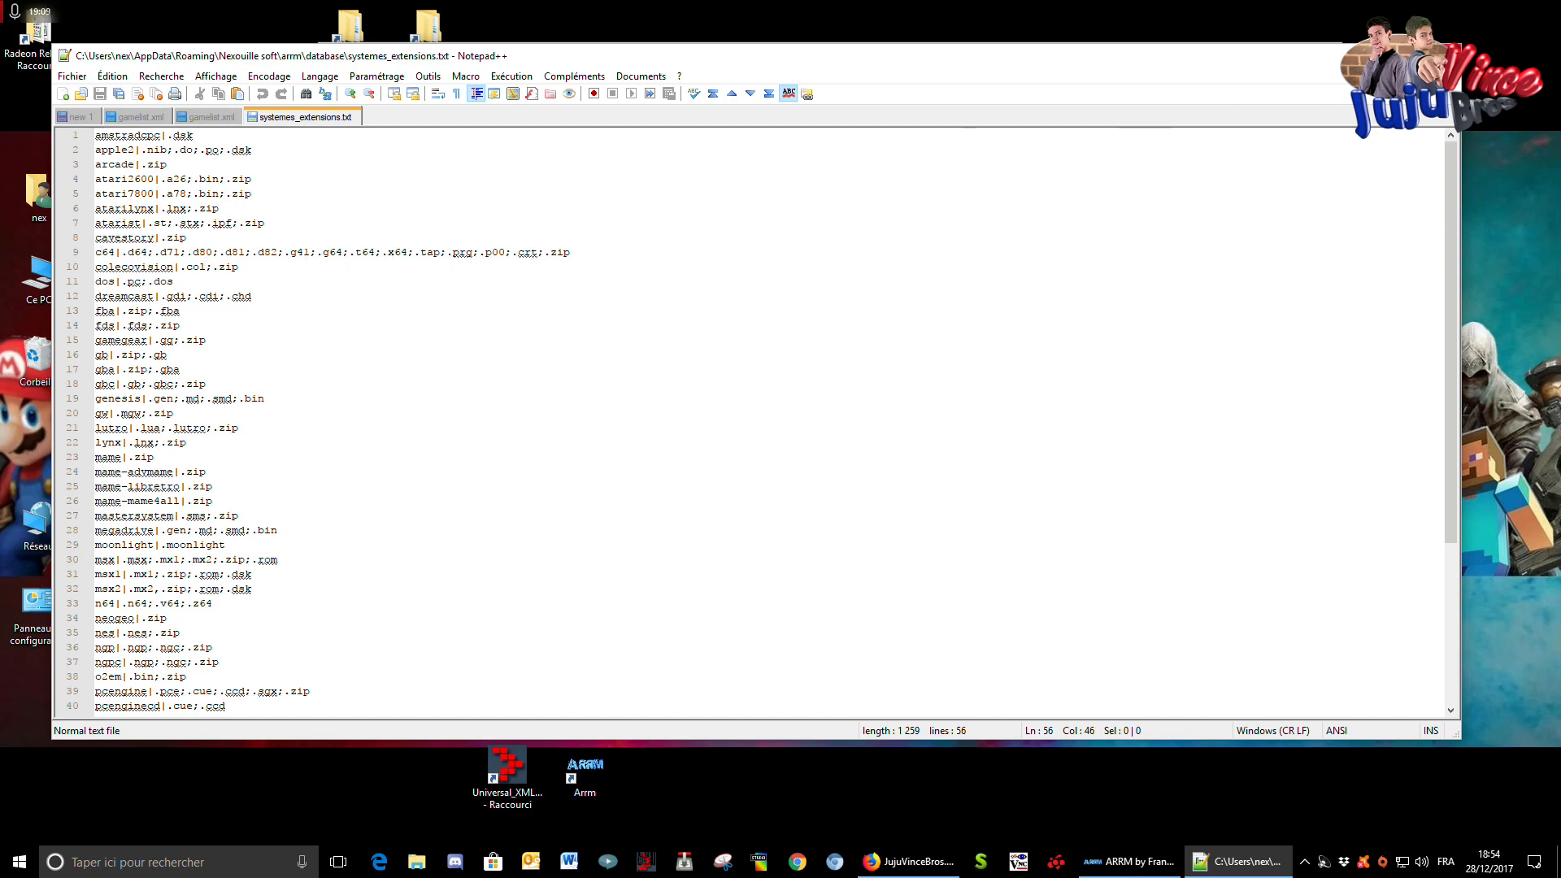
{"action": "left_click", "coordinate": [1442, 55]}
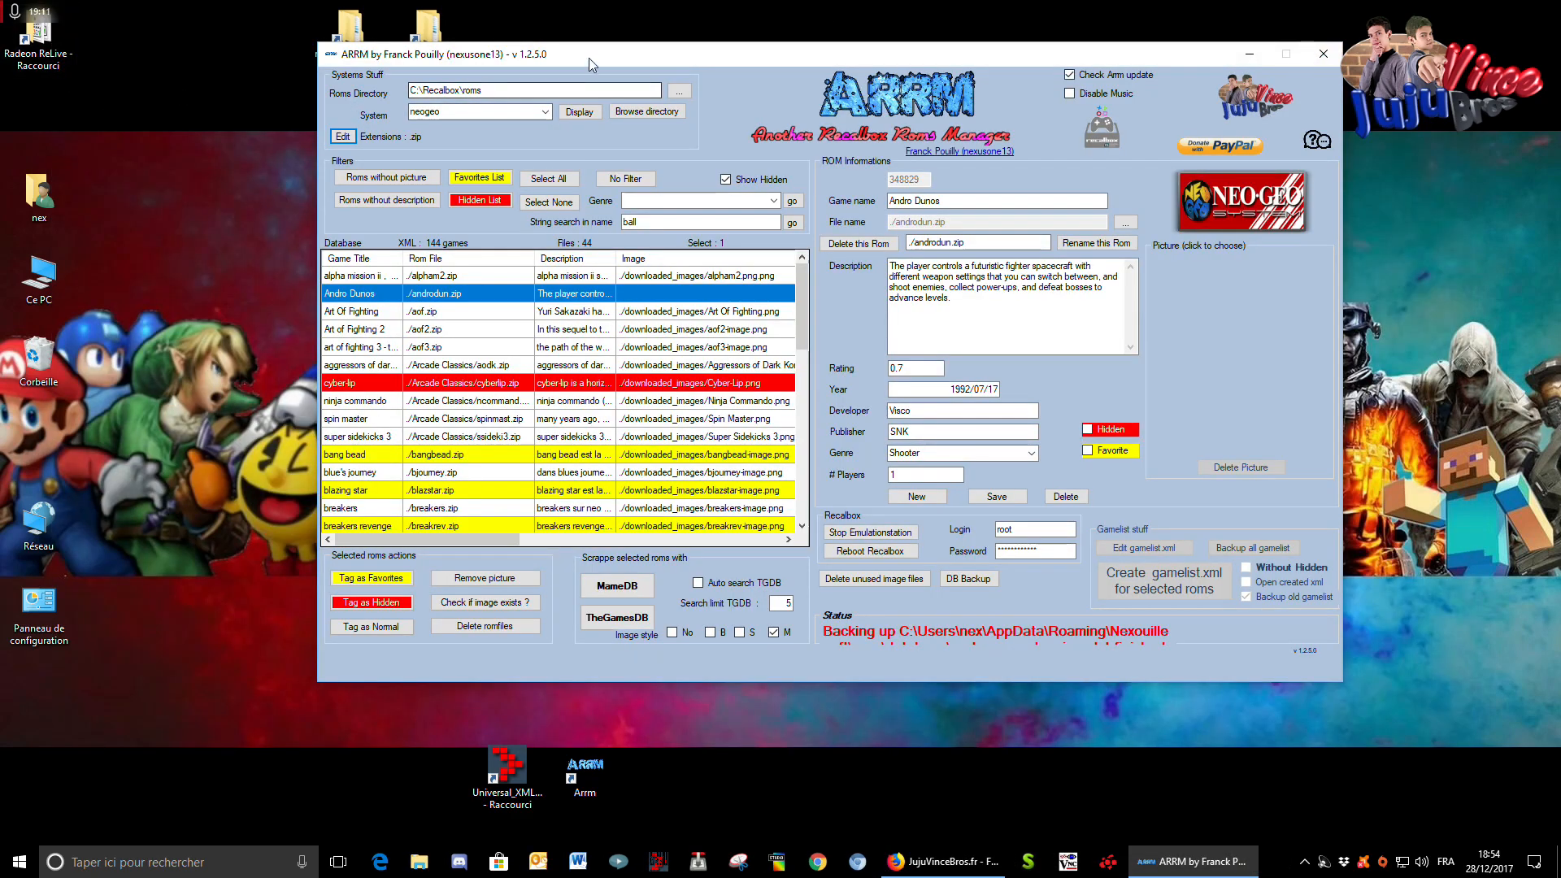
- Open the Database folder through the arrm desktop shortcut, and open systemes_extensions.txt from it
{"action": "left_click_drag", "start_coordinate": [496, 55], "coordinate": [503, 145]}
{"action": "left_click", "coordinate": [423, 30]}
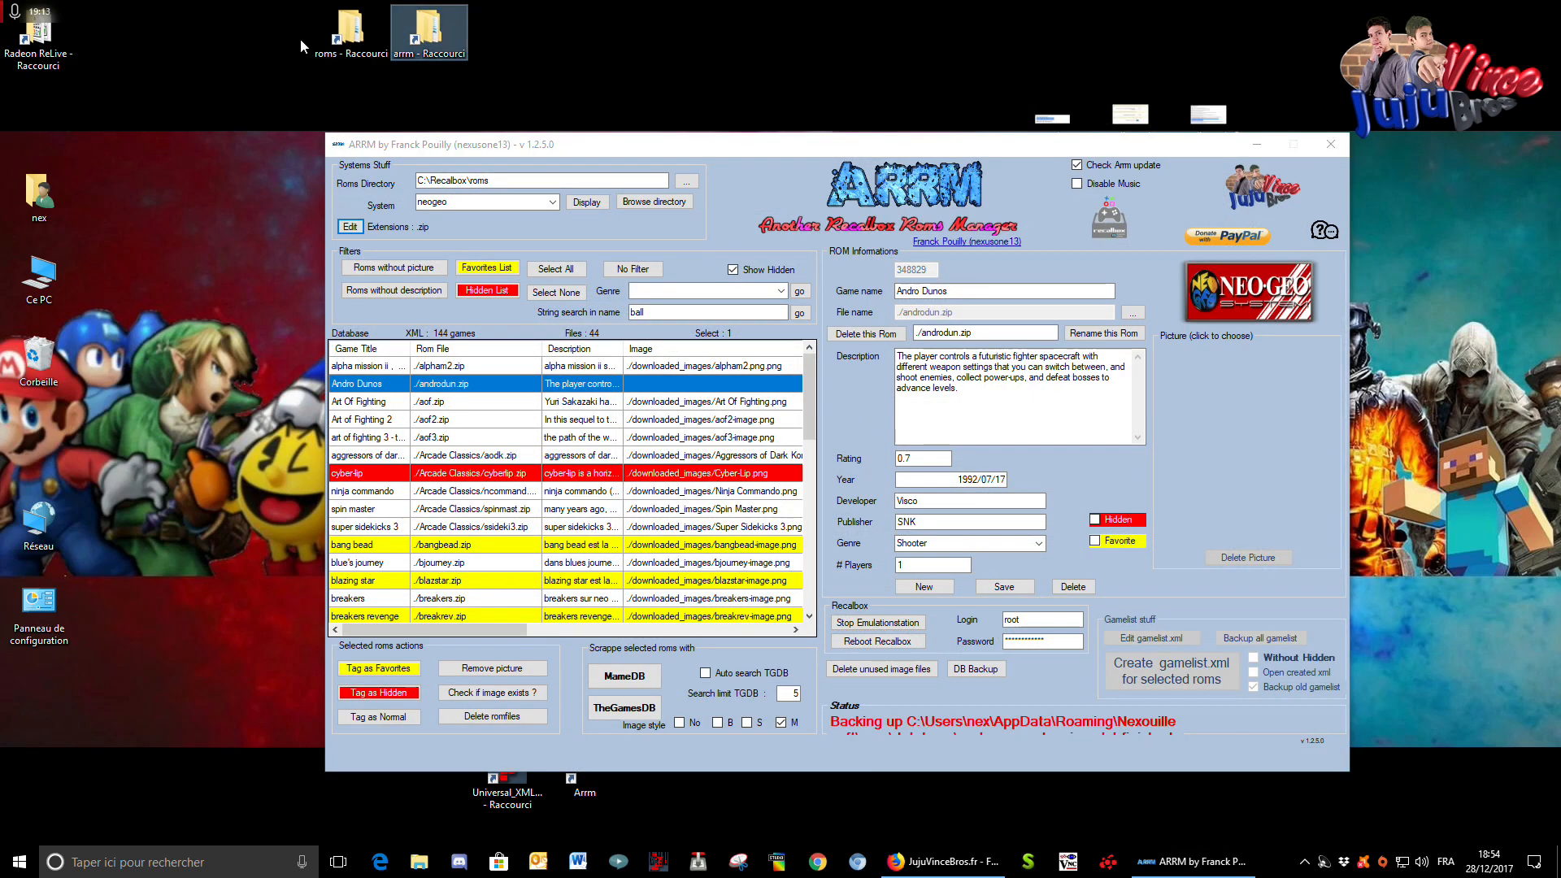
{"action": "double_click", "coordinate": [417, 34]}
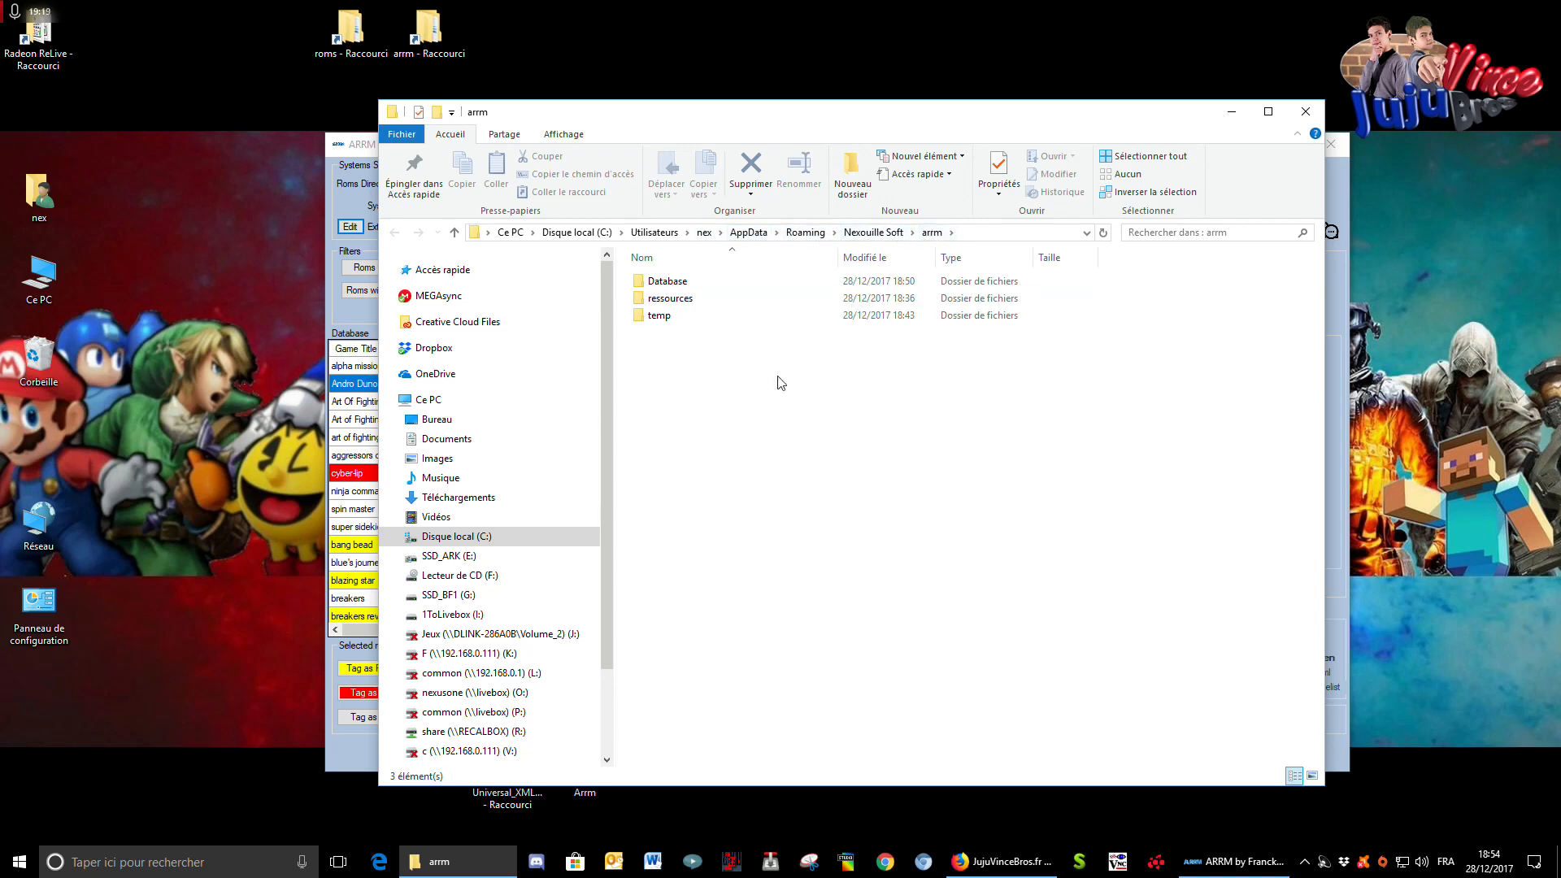
{"action": "left_click", "coordinate": [716, 281]}
{"action": "key", "text": "Return"}
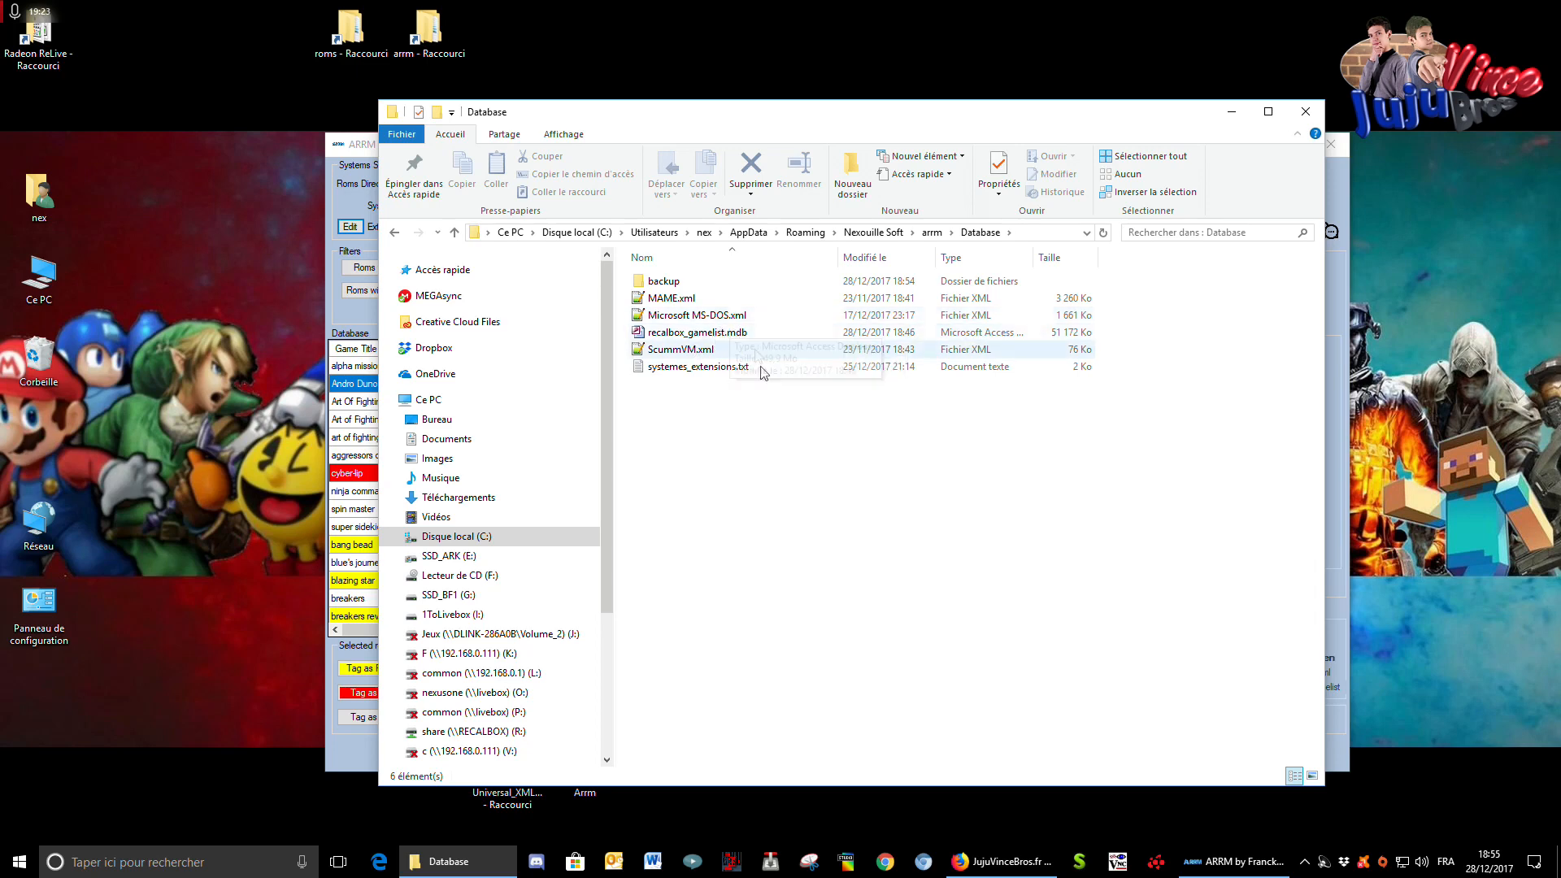
{"action": "double_click", "coordinate": [724, 369]}
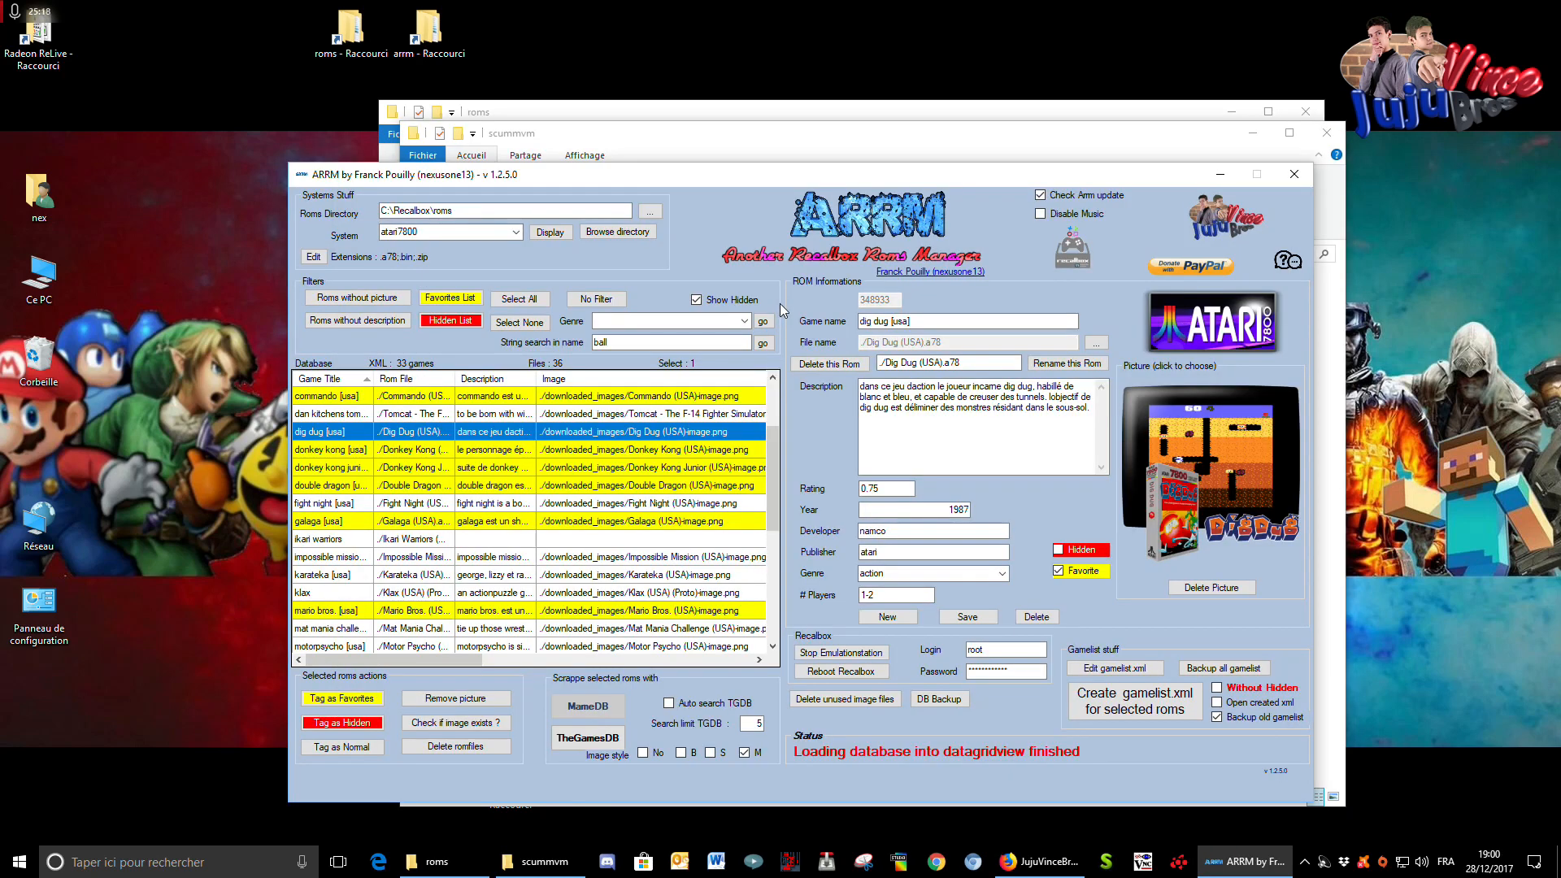
- View the ARRM forum topics through the program's online help, and switch to the Recalbox Manager configuration page in the browser
{"action": "left_click", "coordinate": [1287, 262]}
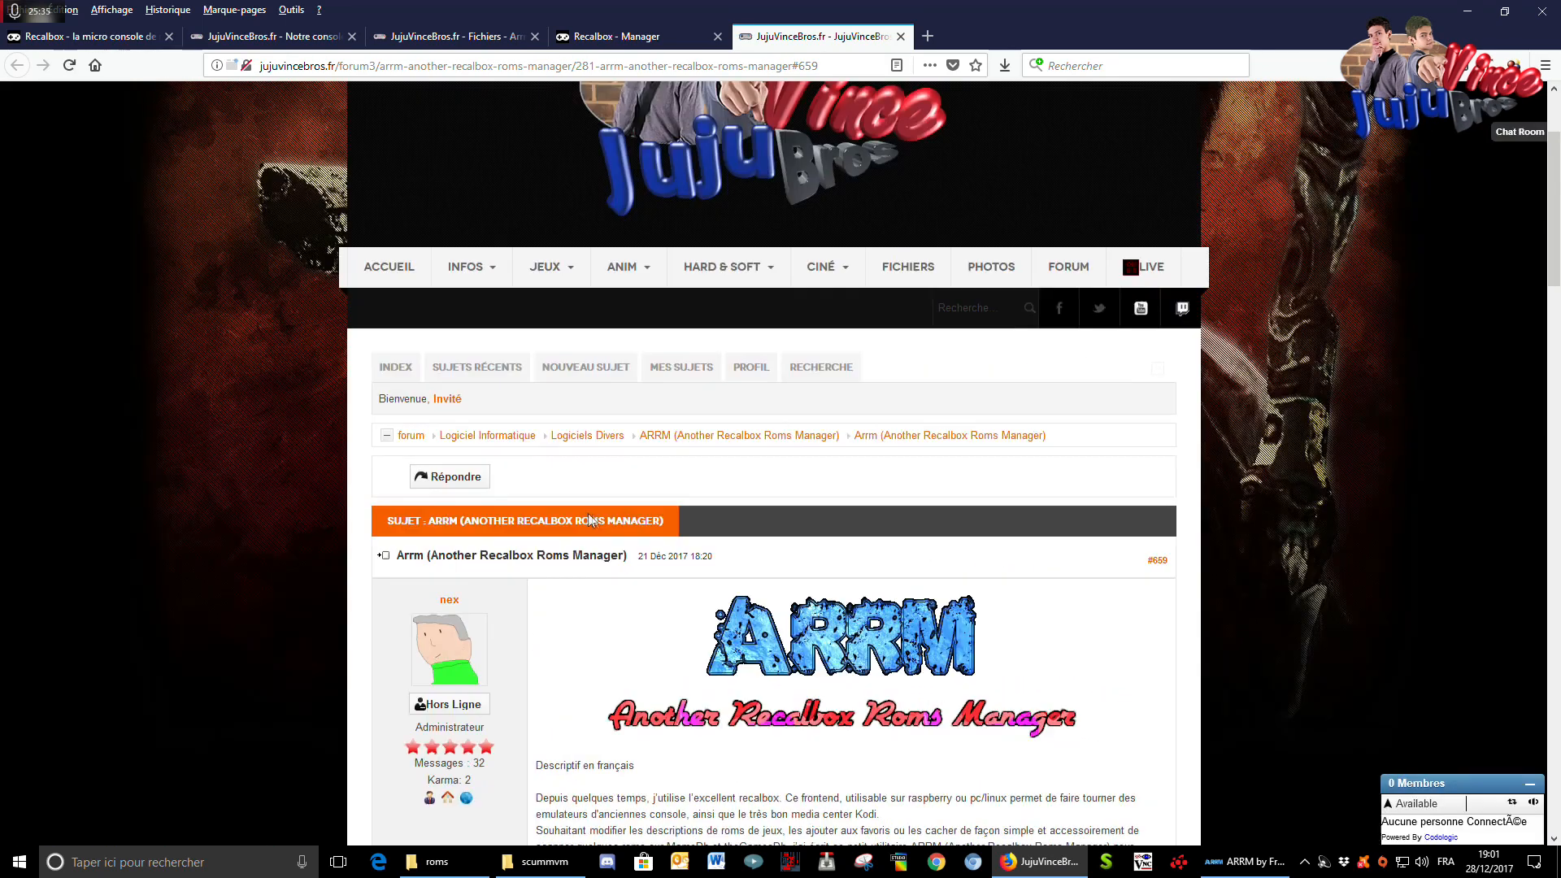
{"action": "left_click", "coordinate": [953, 438]}
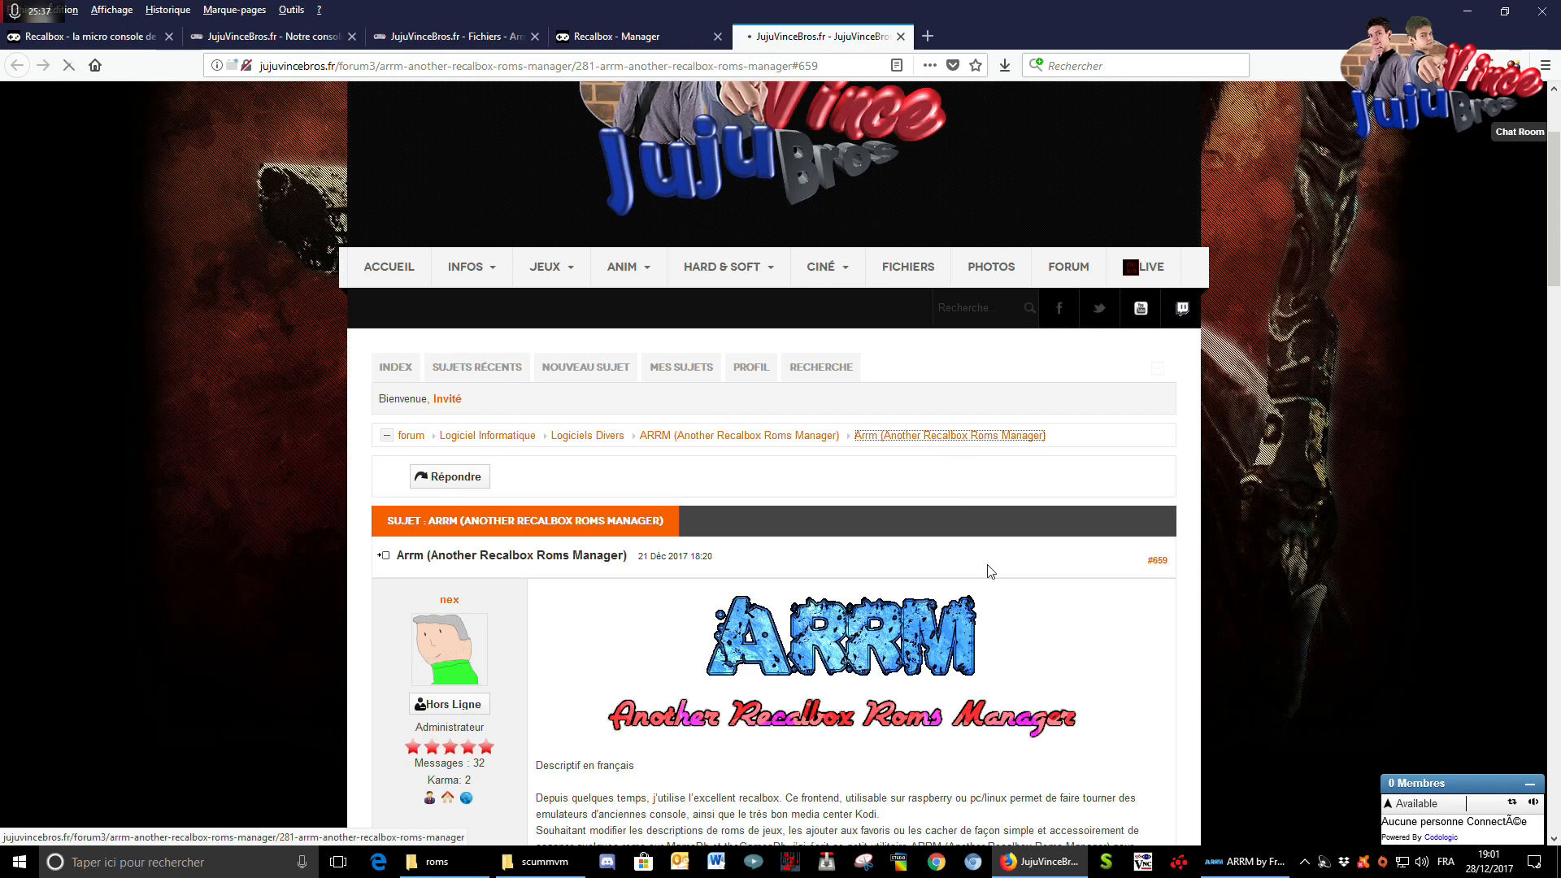
{"action": "scroll", "coordinate": [916, 569], "scroll_direction": "down", "scroll_amount": 5}
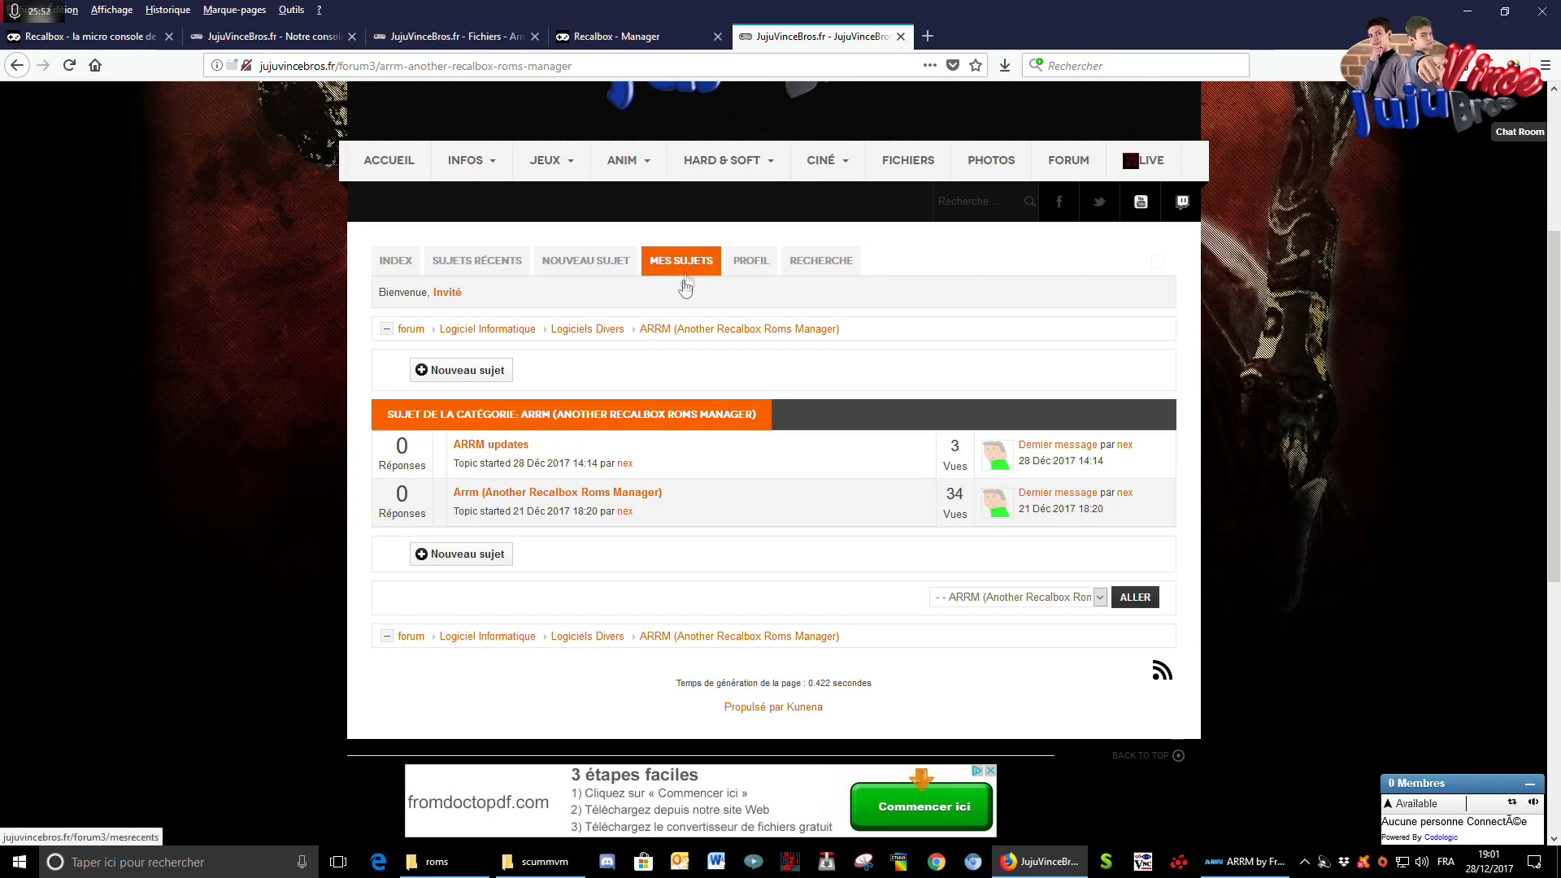
{"action": "left_click", "coordinate": [638, 38]}
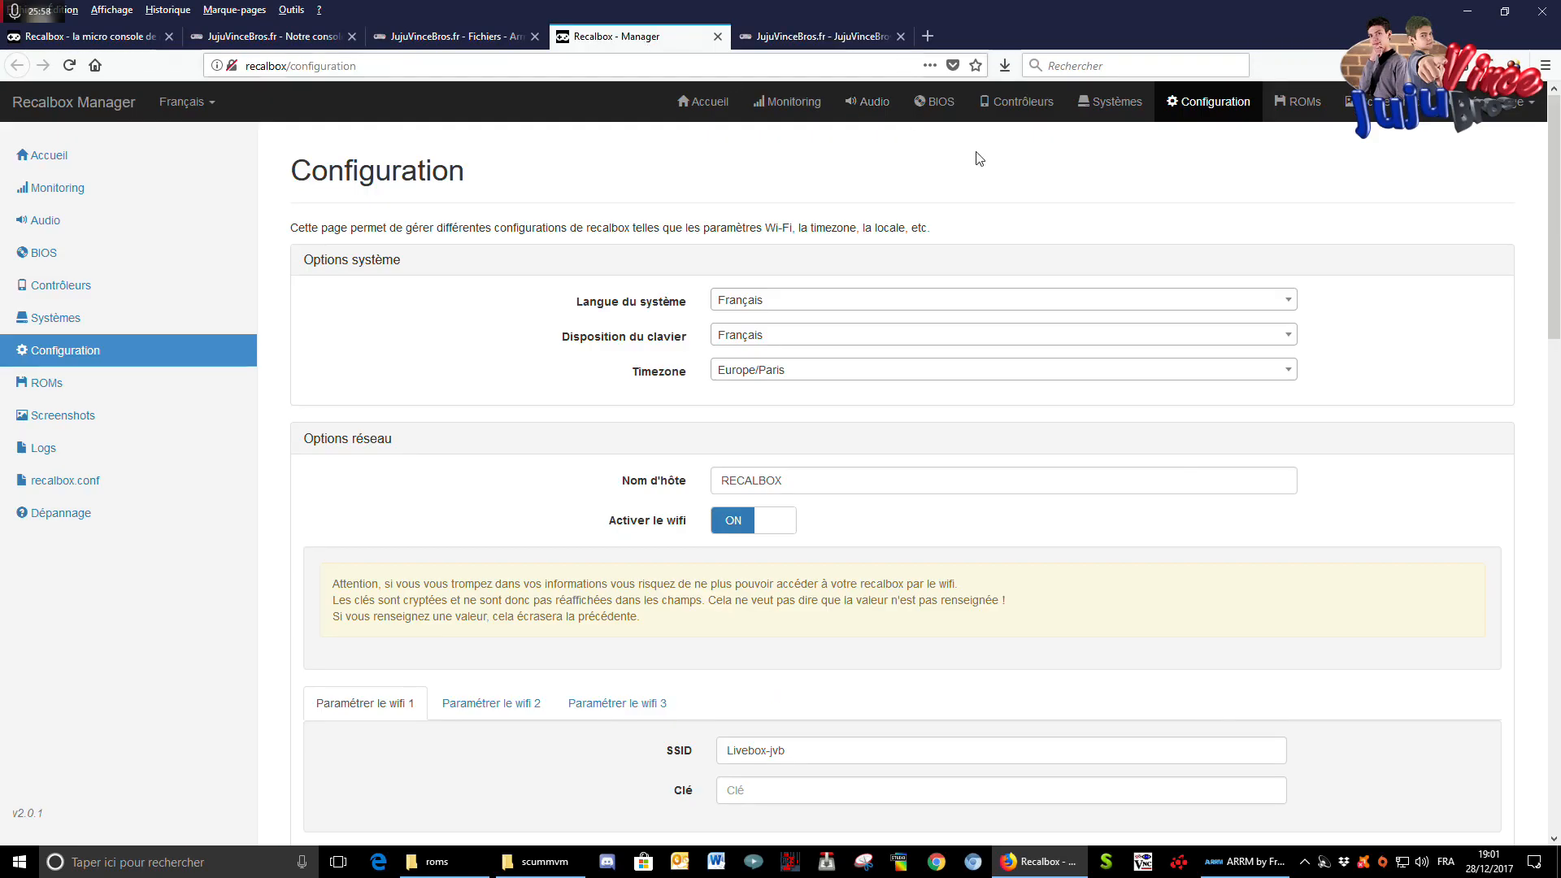
- Open the ARRM download page from the program's update link, read its version, features and update notes, and minimize the browser
{"action": "left_click", "coordinate": [853, 36]}
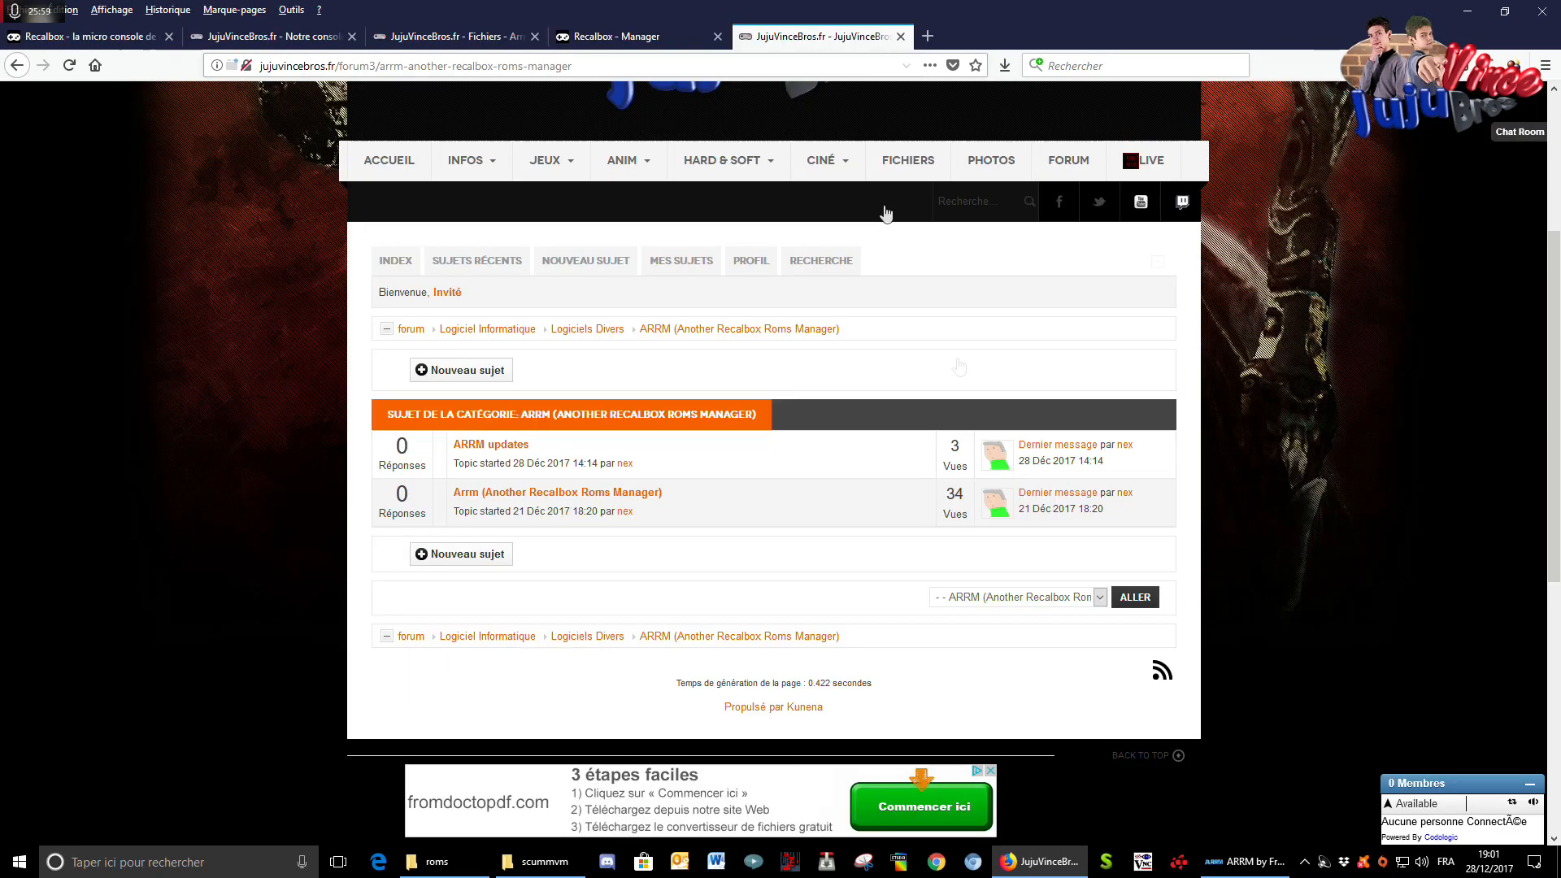
{"action": "left_click", "coordinate": [1221, 860]}
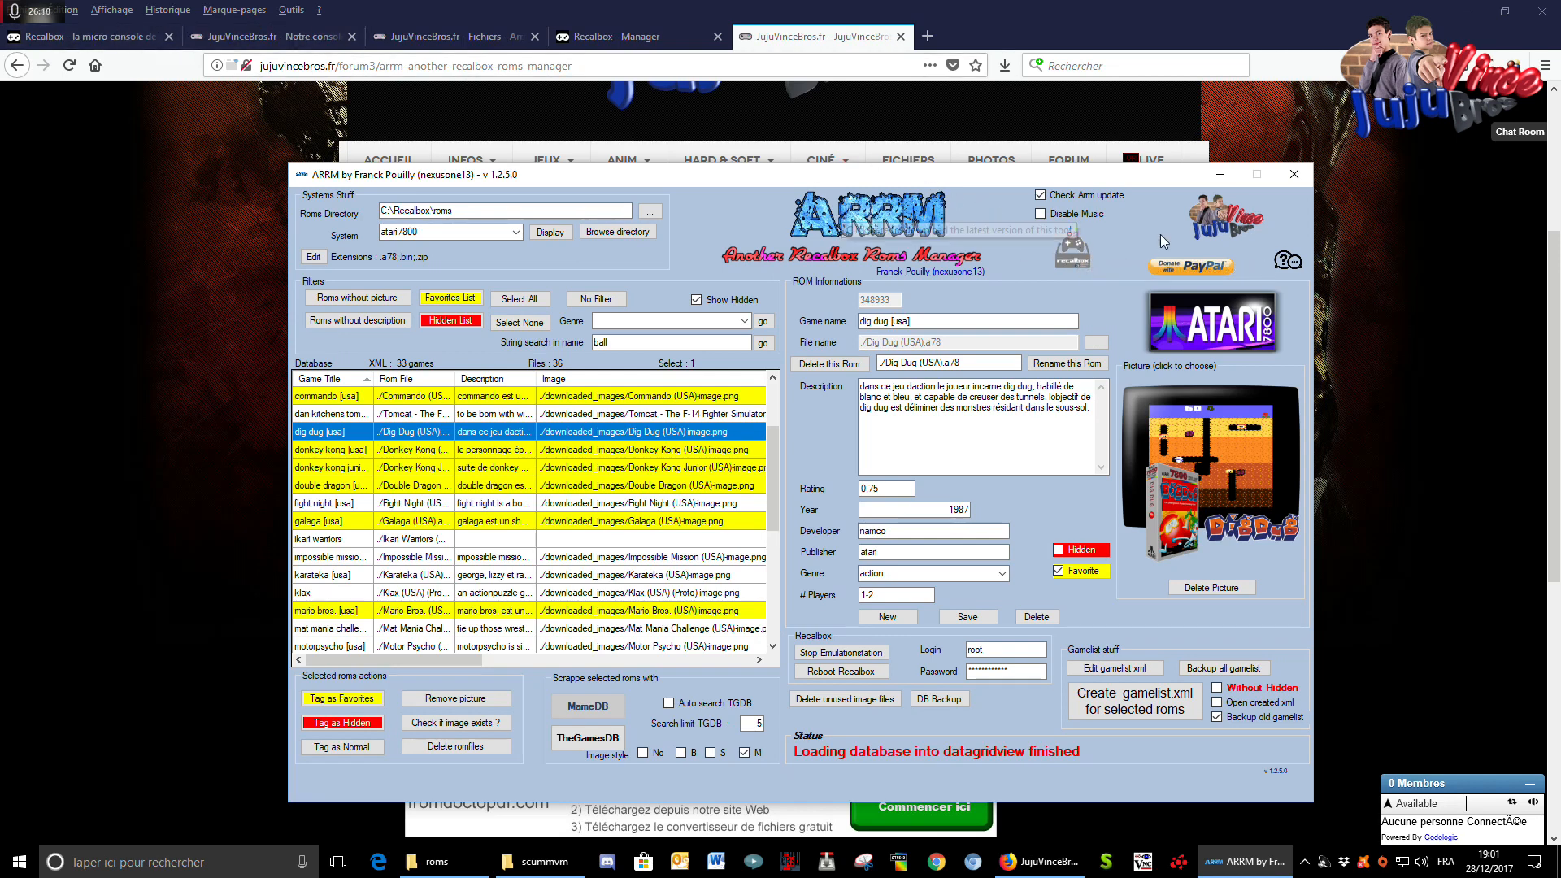
{"action": "left_click", "coordinate": [848, 221]}
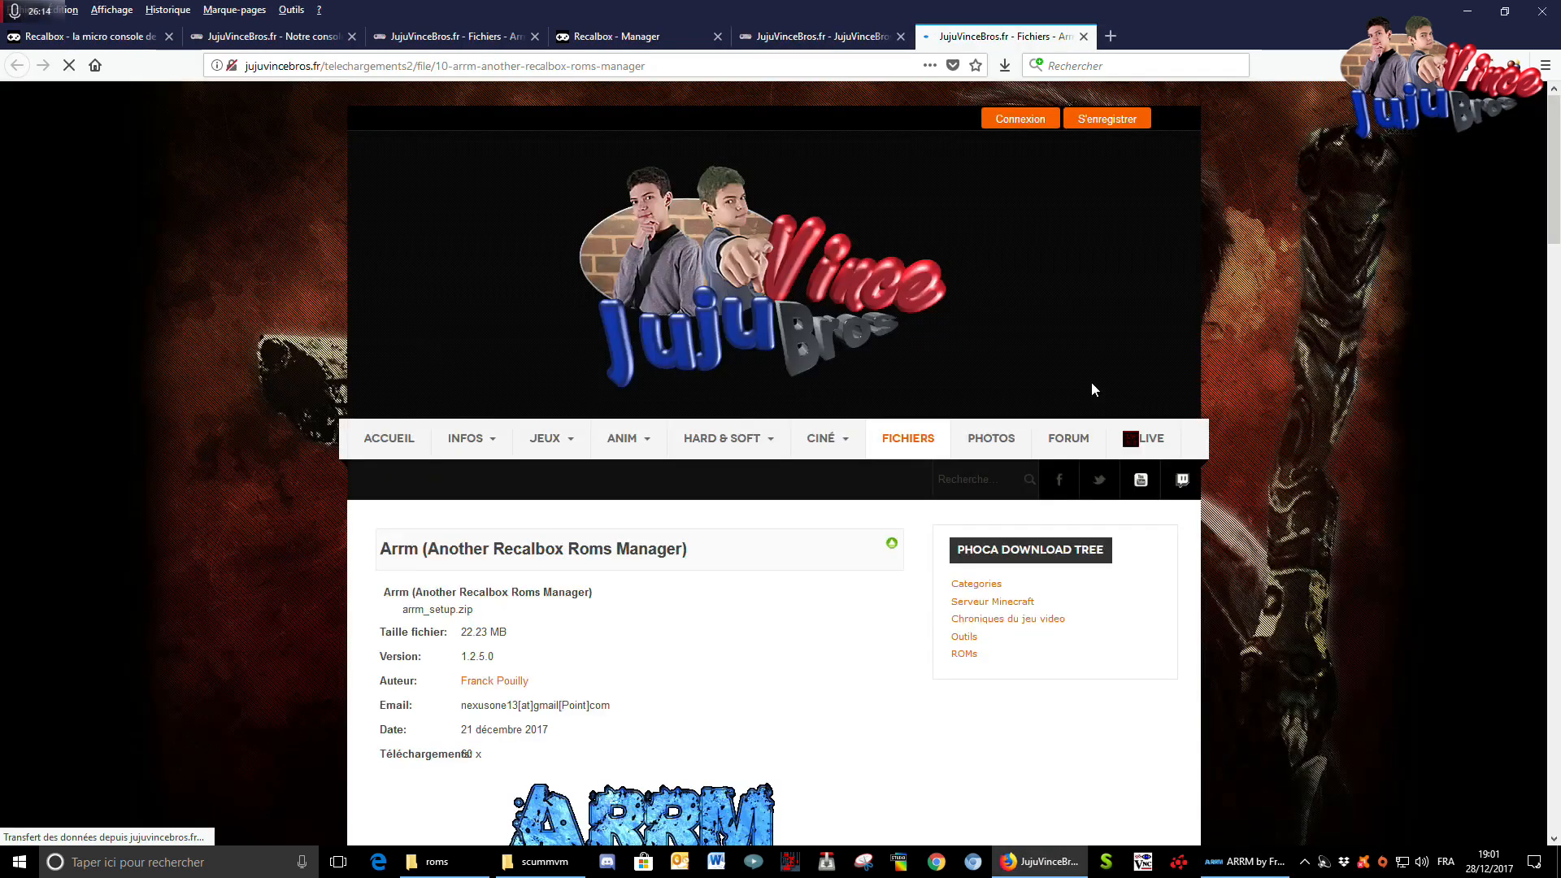
{"action": "scroll", "coordinate": [927, 382], "scroll_direction": "down", "scroll_amount": 4}
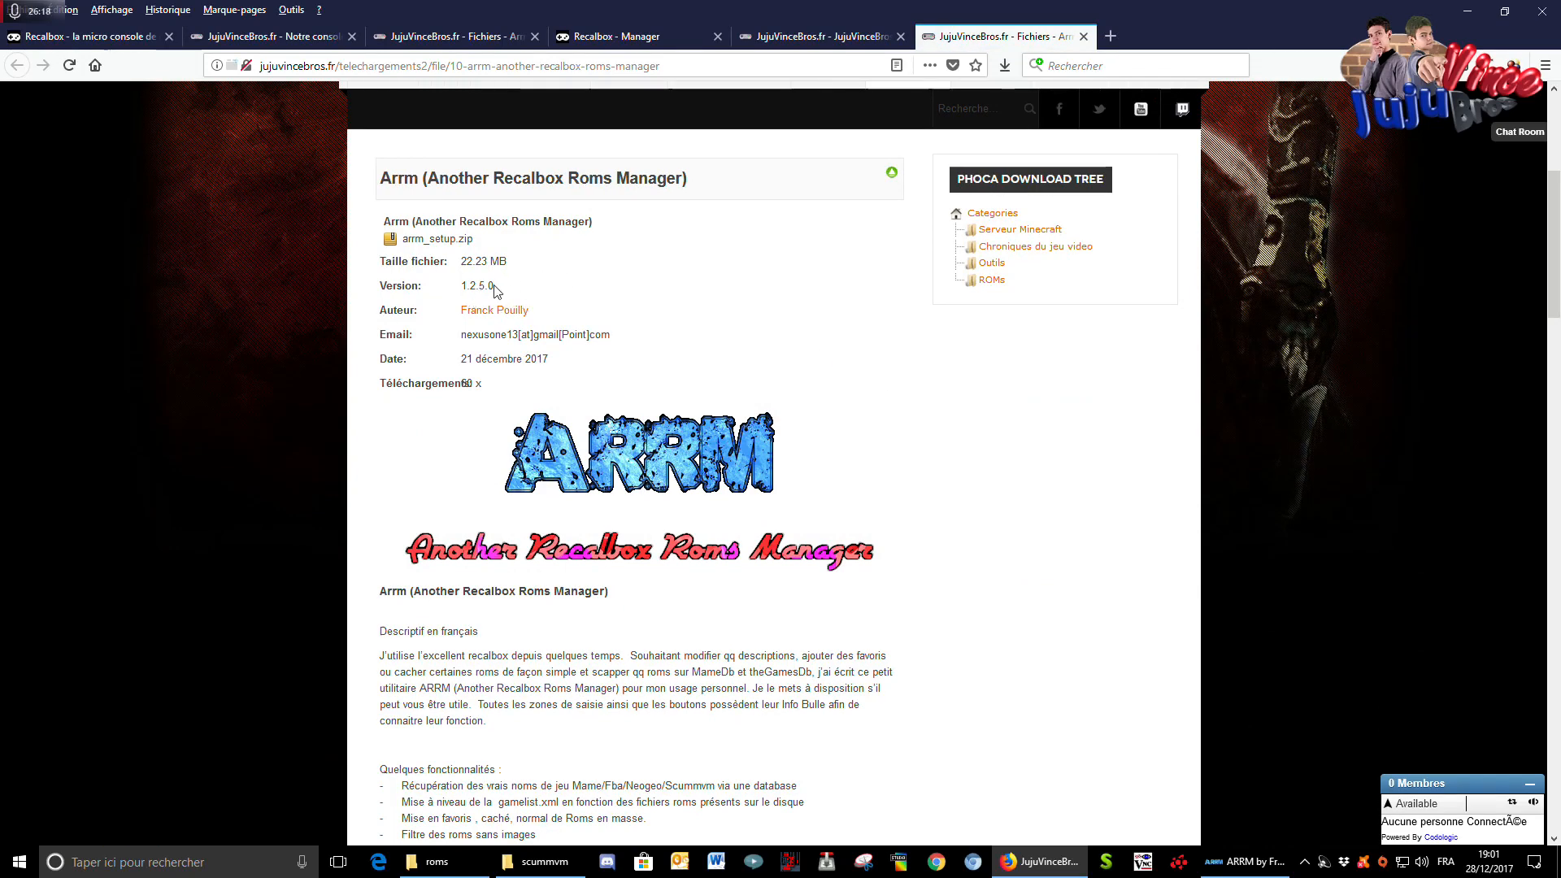
{"action": "left_click", "coordinate": [764, 373]}
{"action": "scroll", "coordinate": [979, 600], "scroll_direction": "down", "scroll_amount": 15}
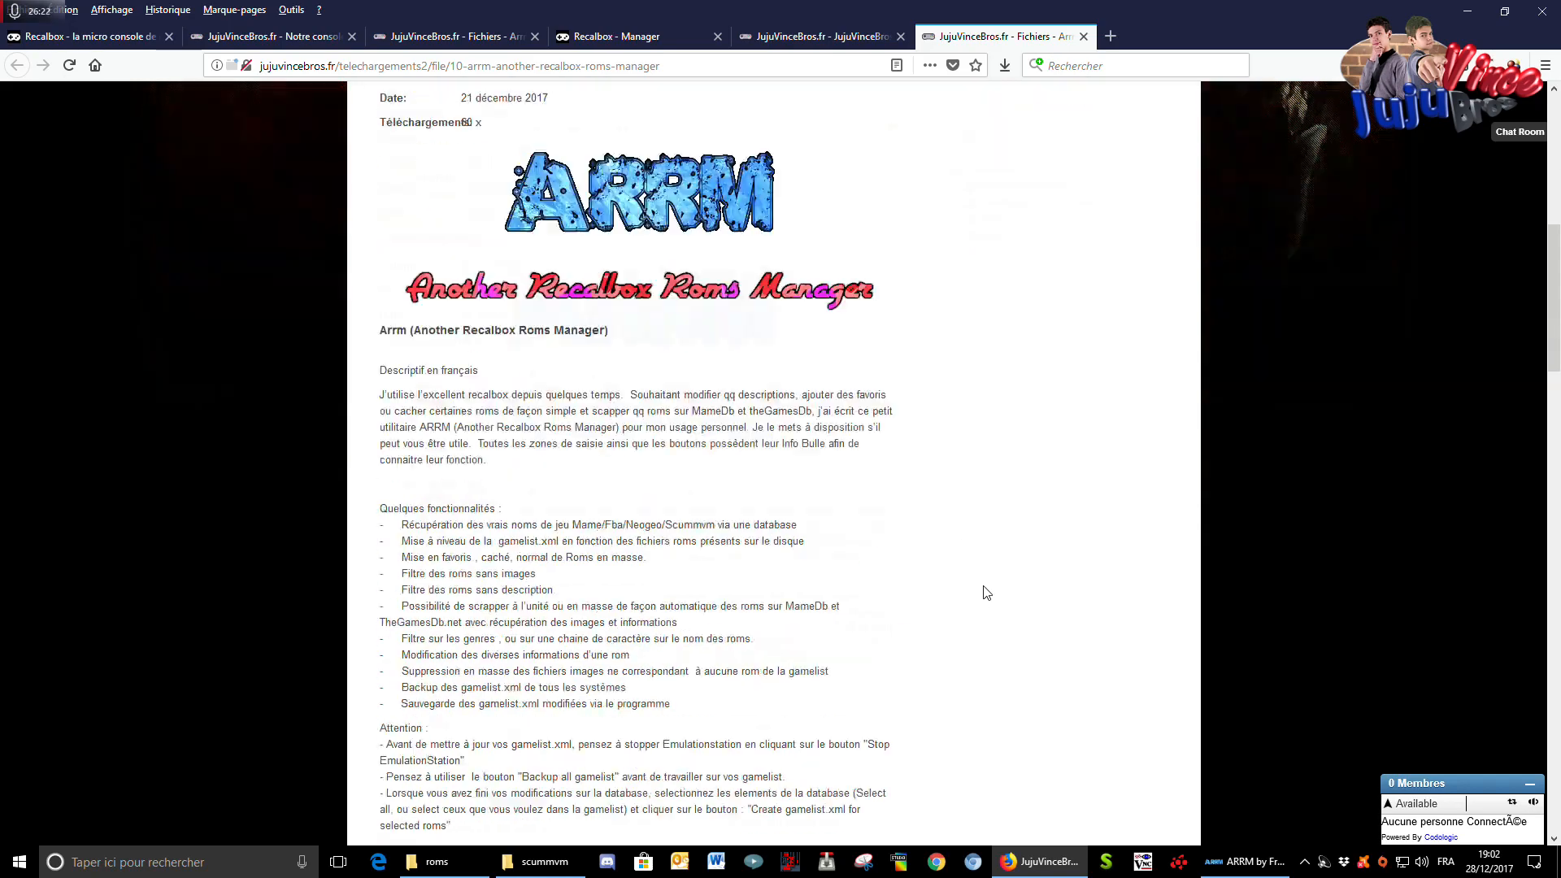
{"action": "scroll", "coordinate": [993, 583], "scroll_direction": "up", "scroll_amount": 15}
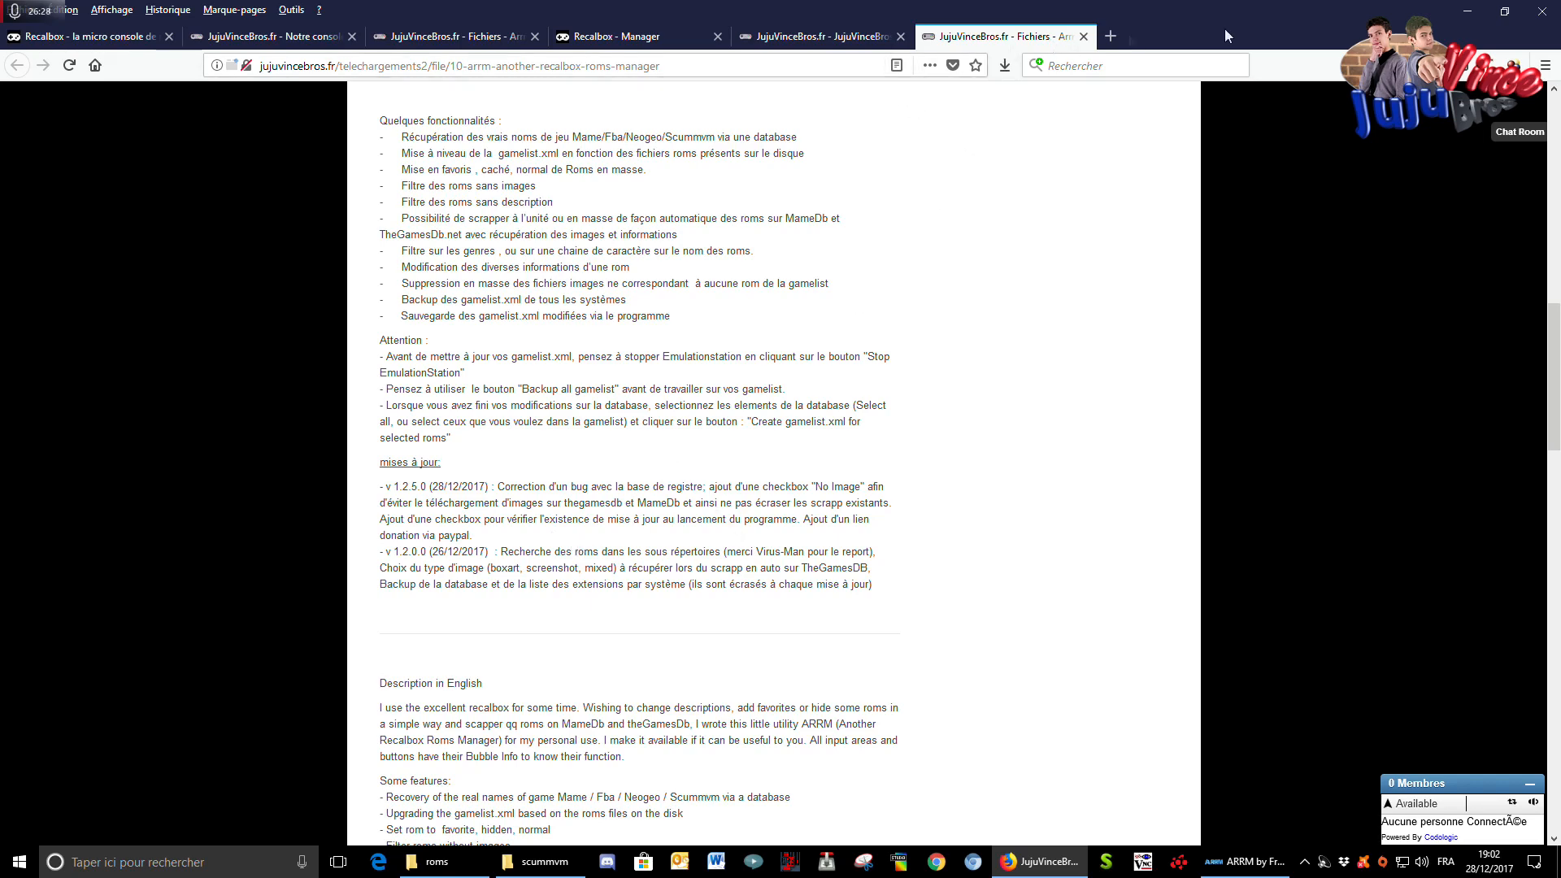
{"action": "left_click", "coordinate": [1467, 12]}
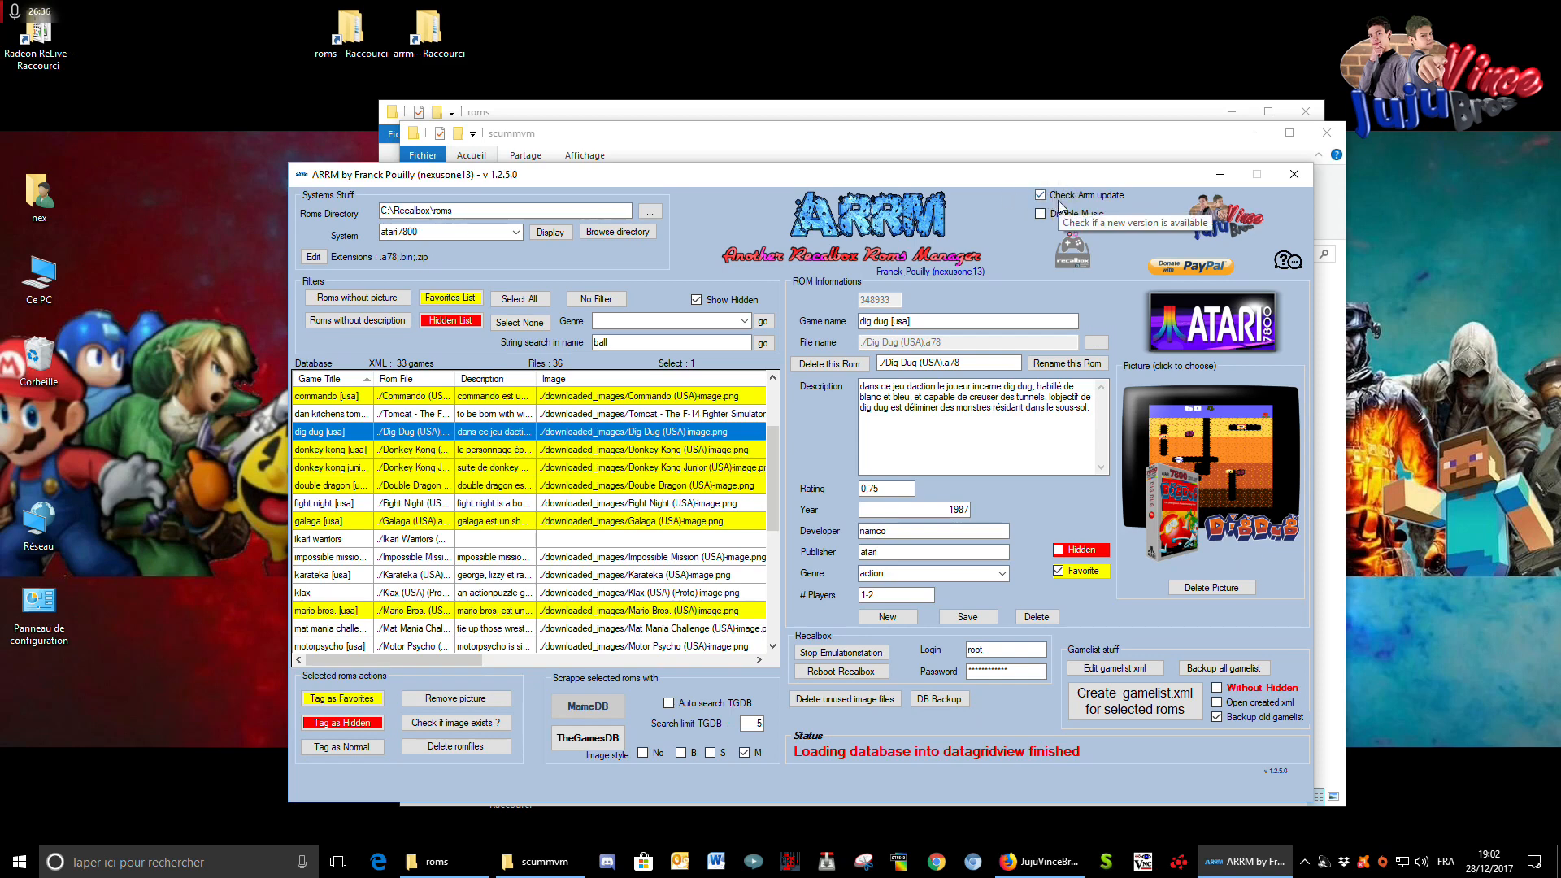
{"action": "left_click_drag", "start_coordinate": [985, 167], "coordinate": [898, 97]}
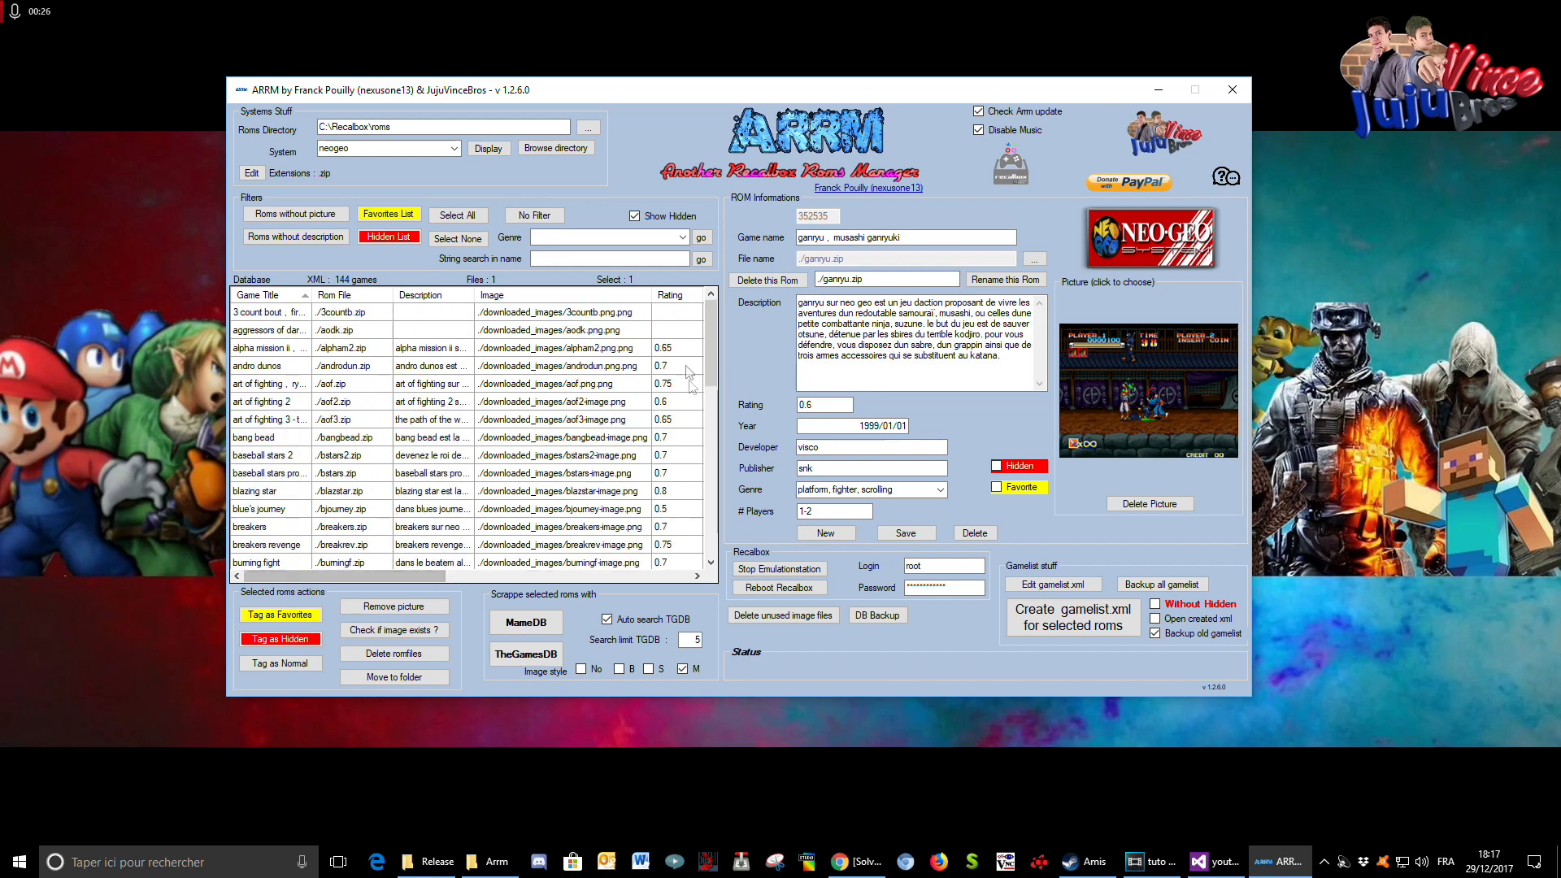
- Filter the neogeo games by the combat genre, and select all the filtered games
{"action": "left_click_drag", "start_coordinate": [429, 576], "coordinate": [724, 561]}
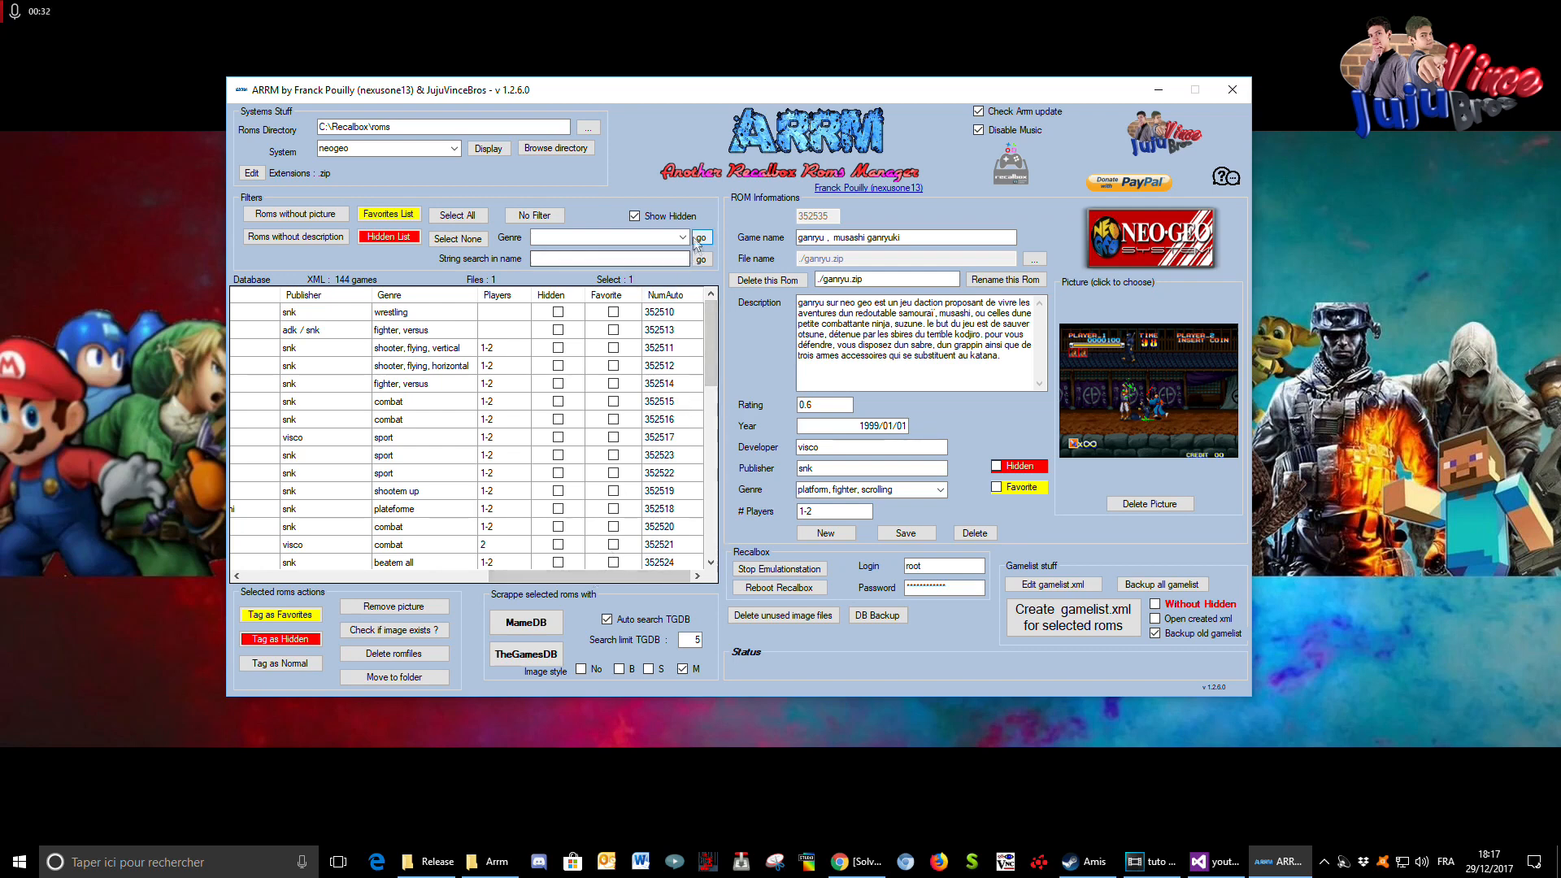
{"action": "left_click", "coordinate": [684, 237]}
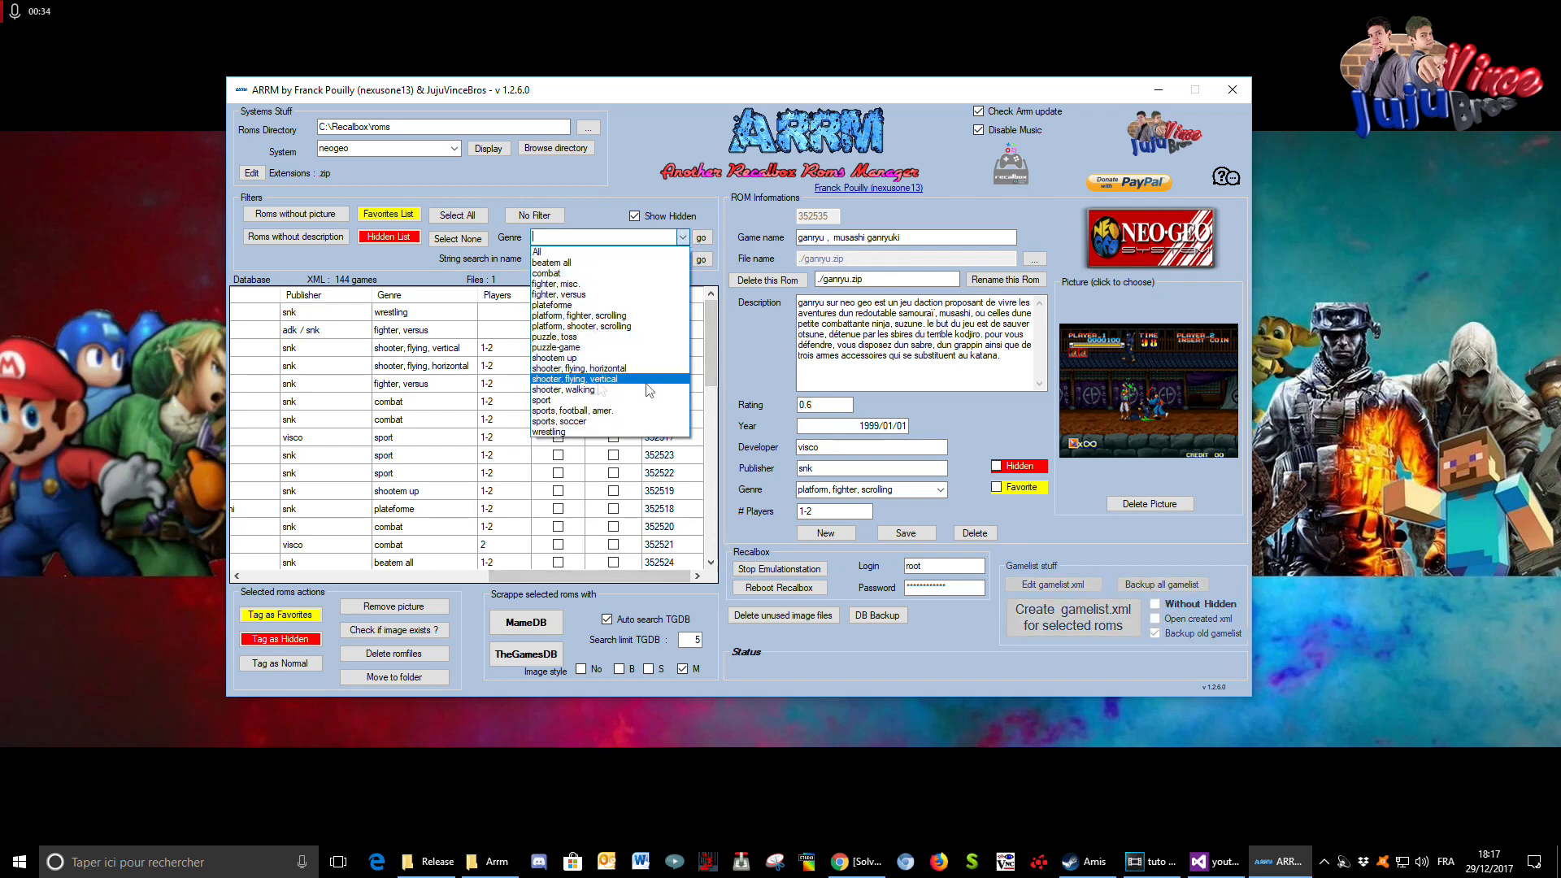
{"action": "left_click", "coordinate": [650, 273]}
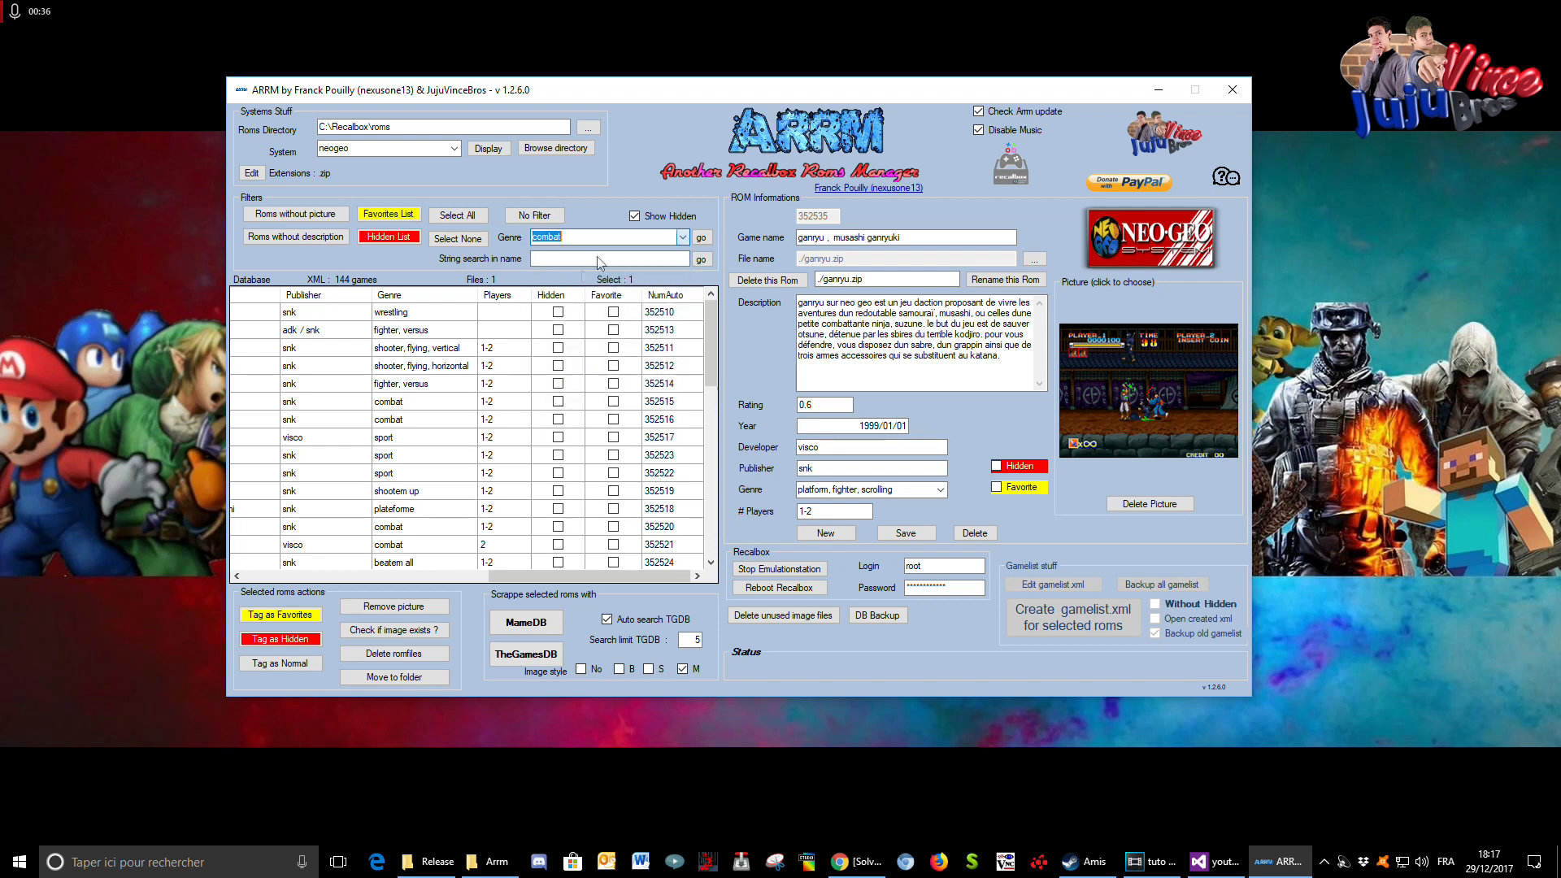
{"action": "left_click", "coordinate": [694, 241]}
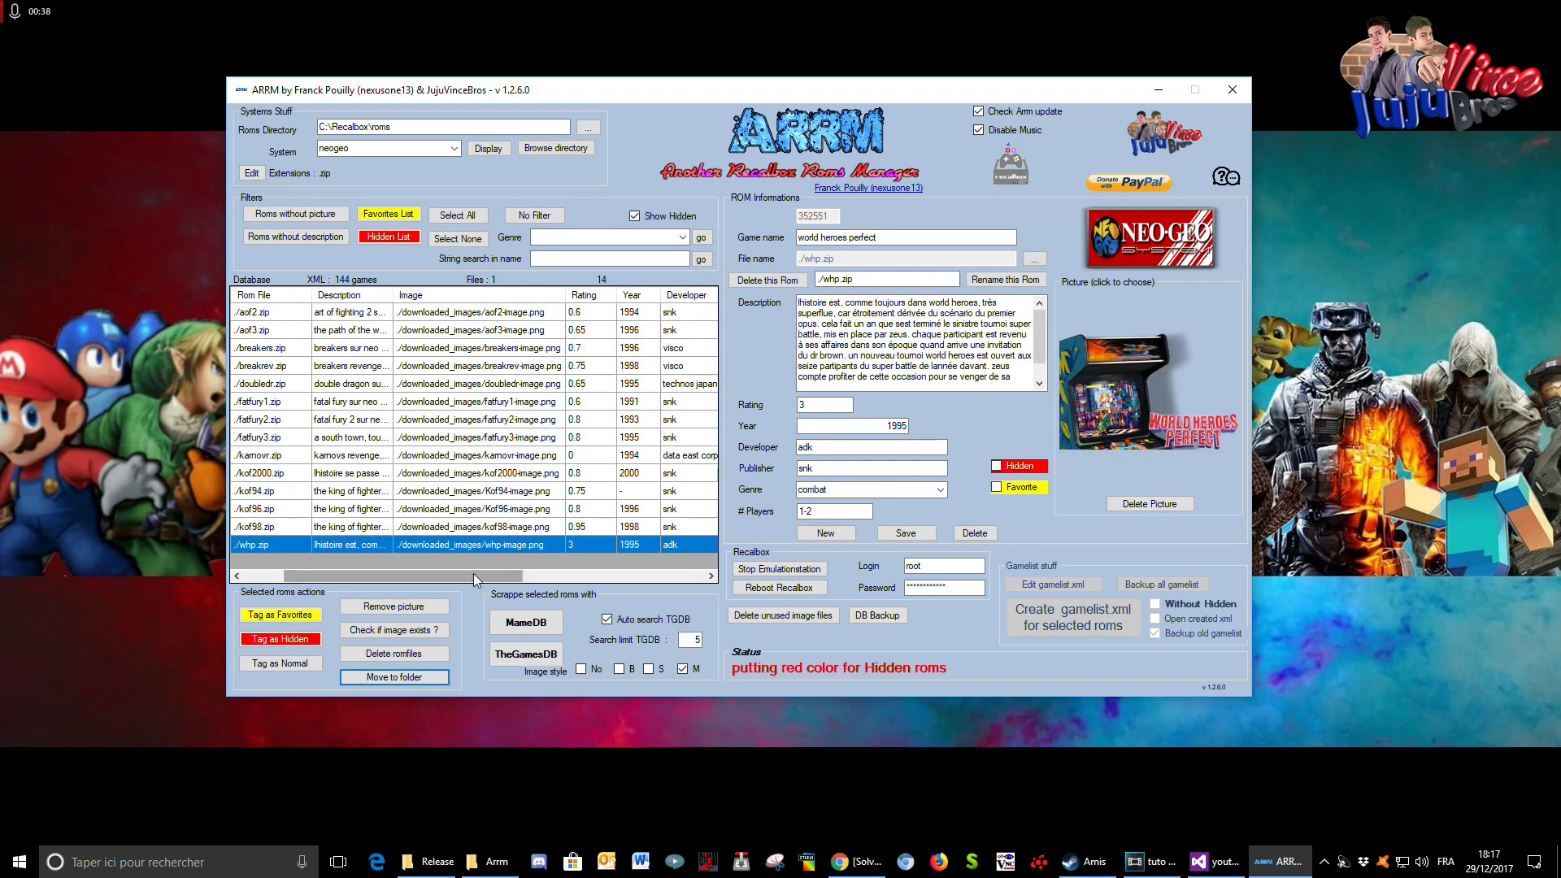
{"action": "left_click_drag", "start_coordinate": [473, 573], "coordinate": [437, 573]}
{"action": "left_click", "coordinate": [473, 216]}
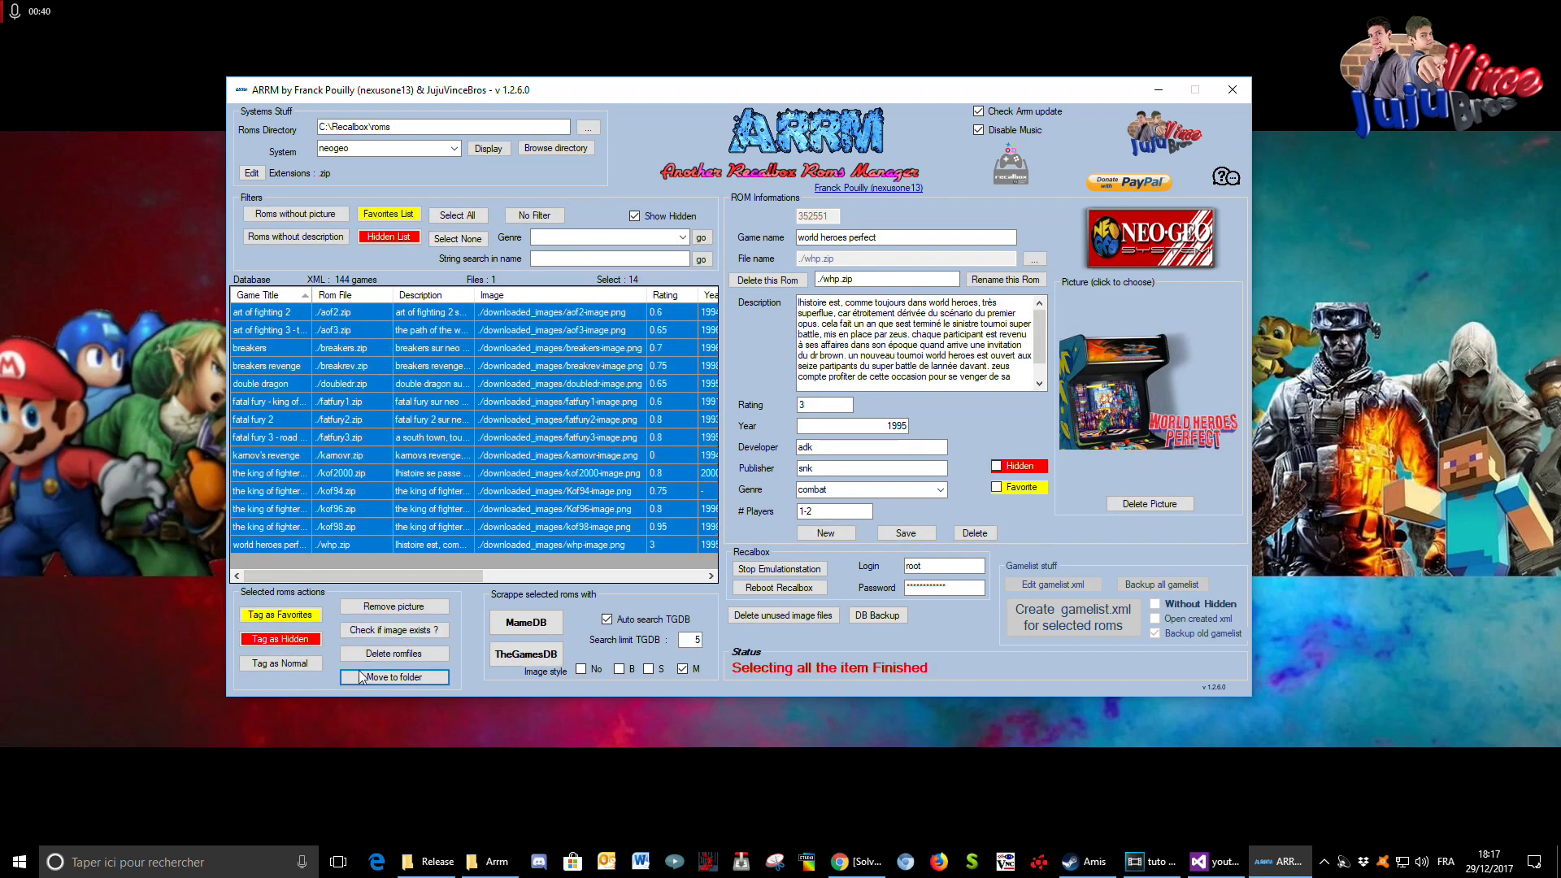
- Move the selected rom files into a new folder named fighting inside the neogeo folder
{"action": "left_click", "coordinate": [387, 679]}
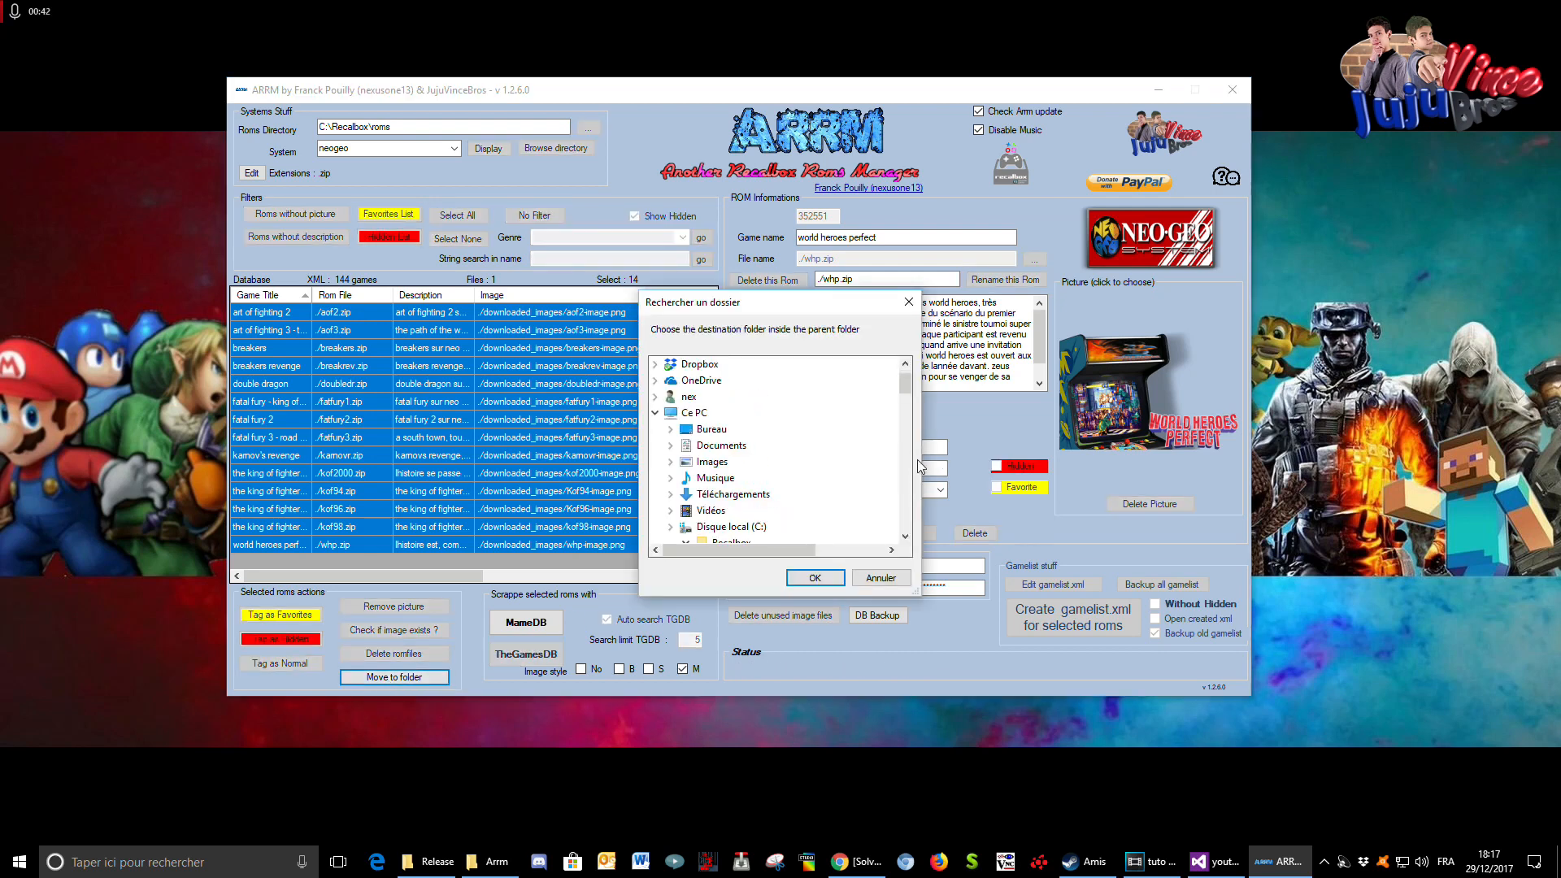
{"action": "scroll", "coordinate": [885, 508], "scroll_direction": "down", "scroll_amount": 3}
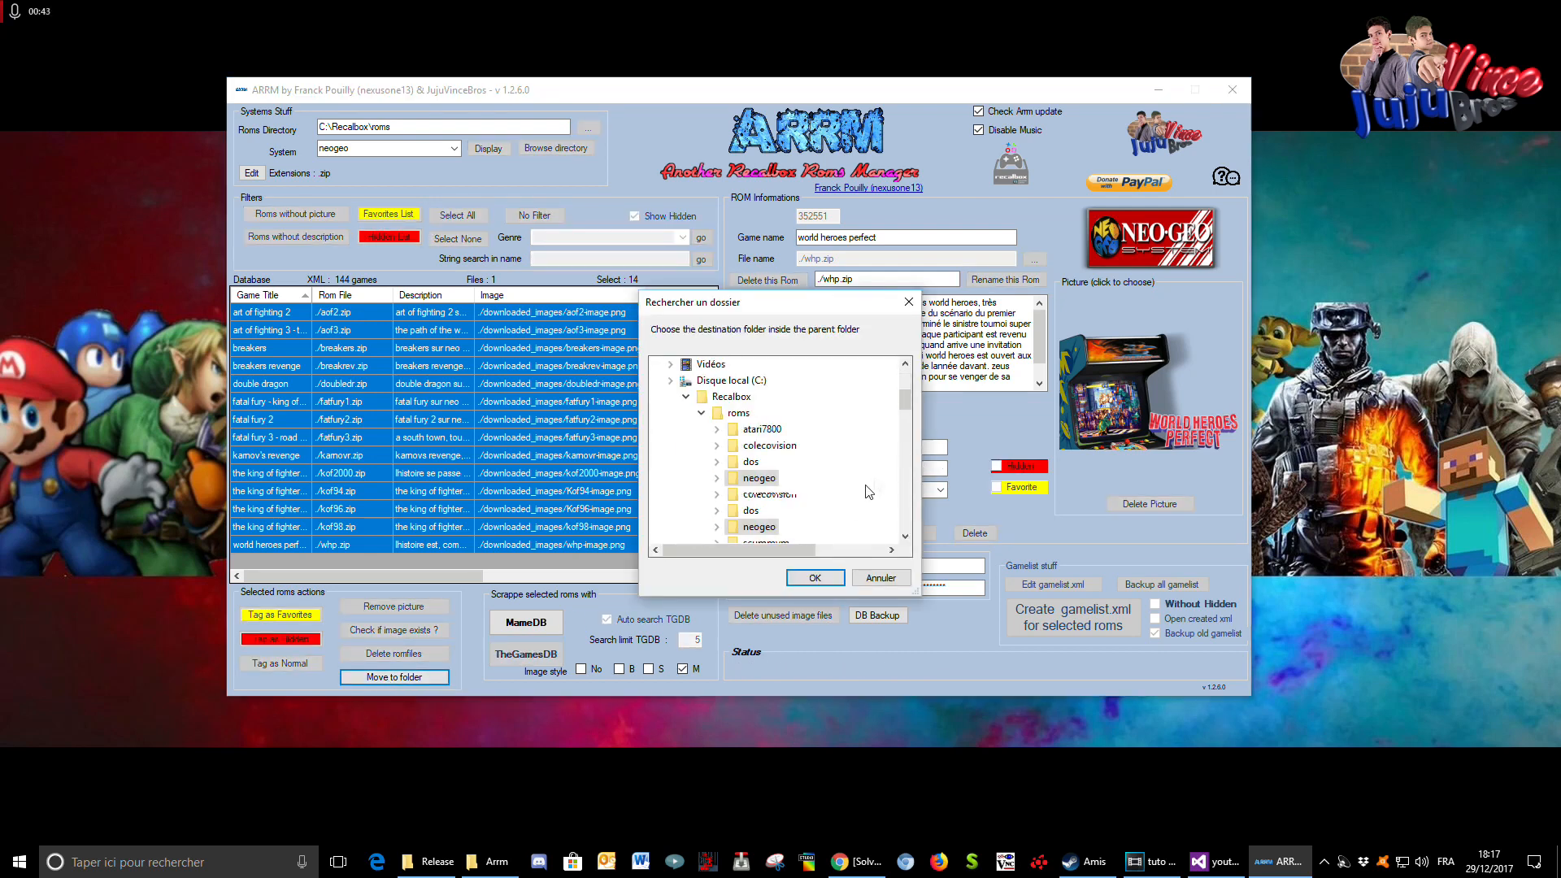
{"action": "left_click", "coordinate": [716, 478]}
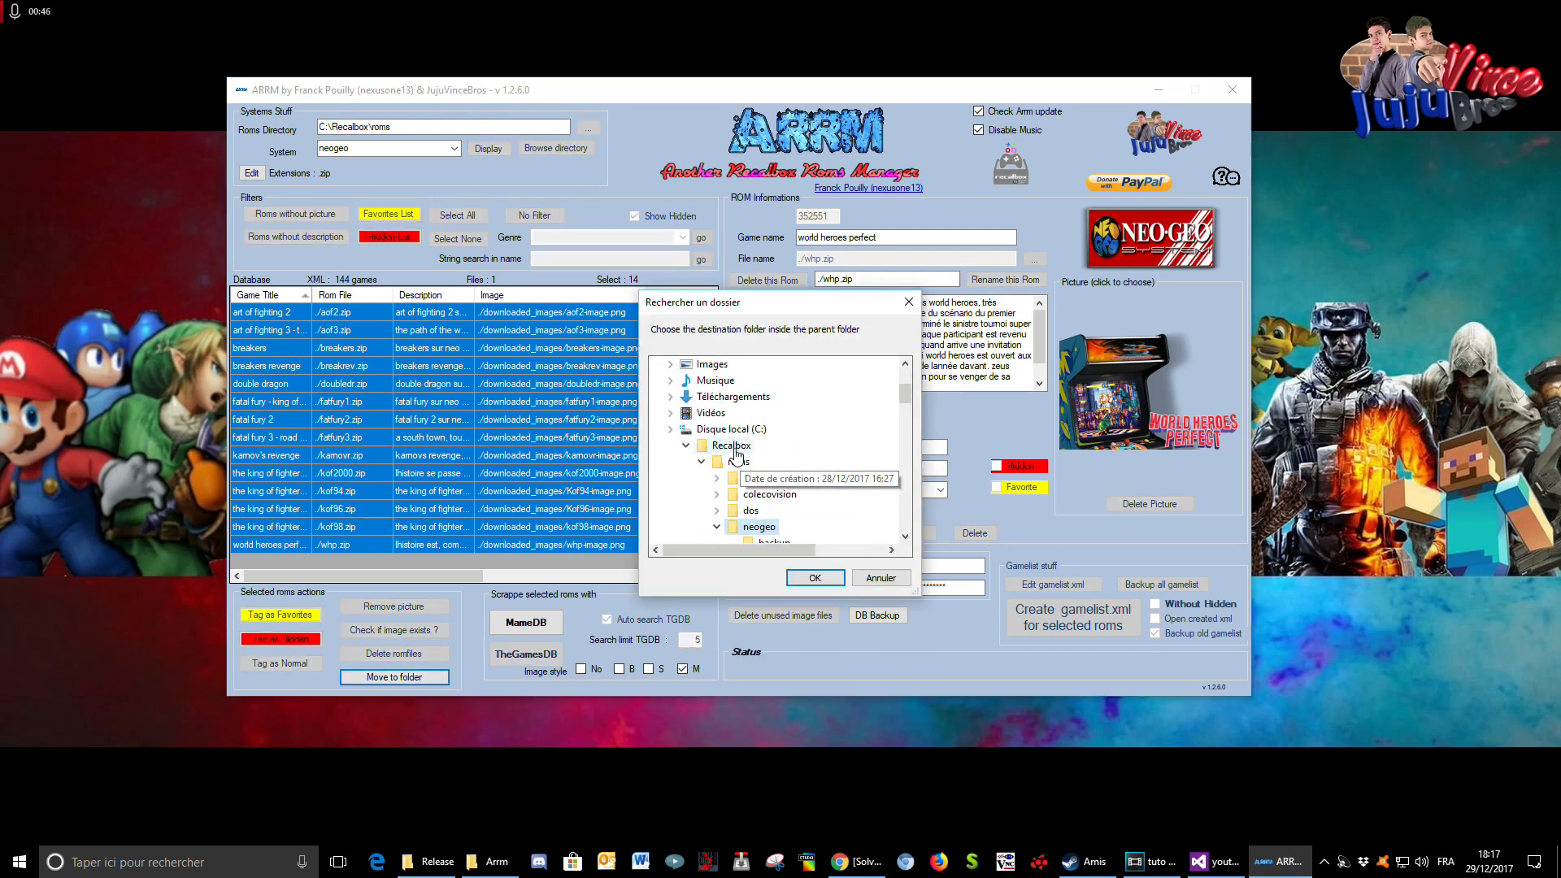
{"action": "scroll", "coordinate": [744, 482], "scroll_direction": "down", "scroll_amount": 2}
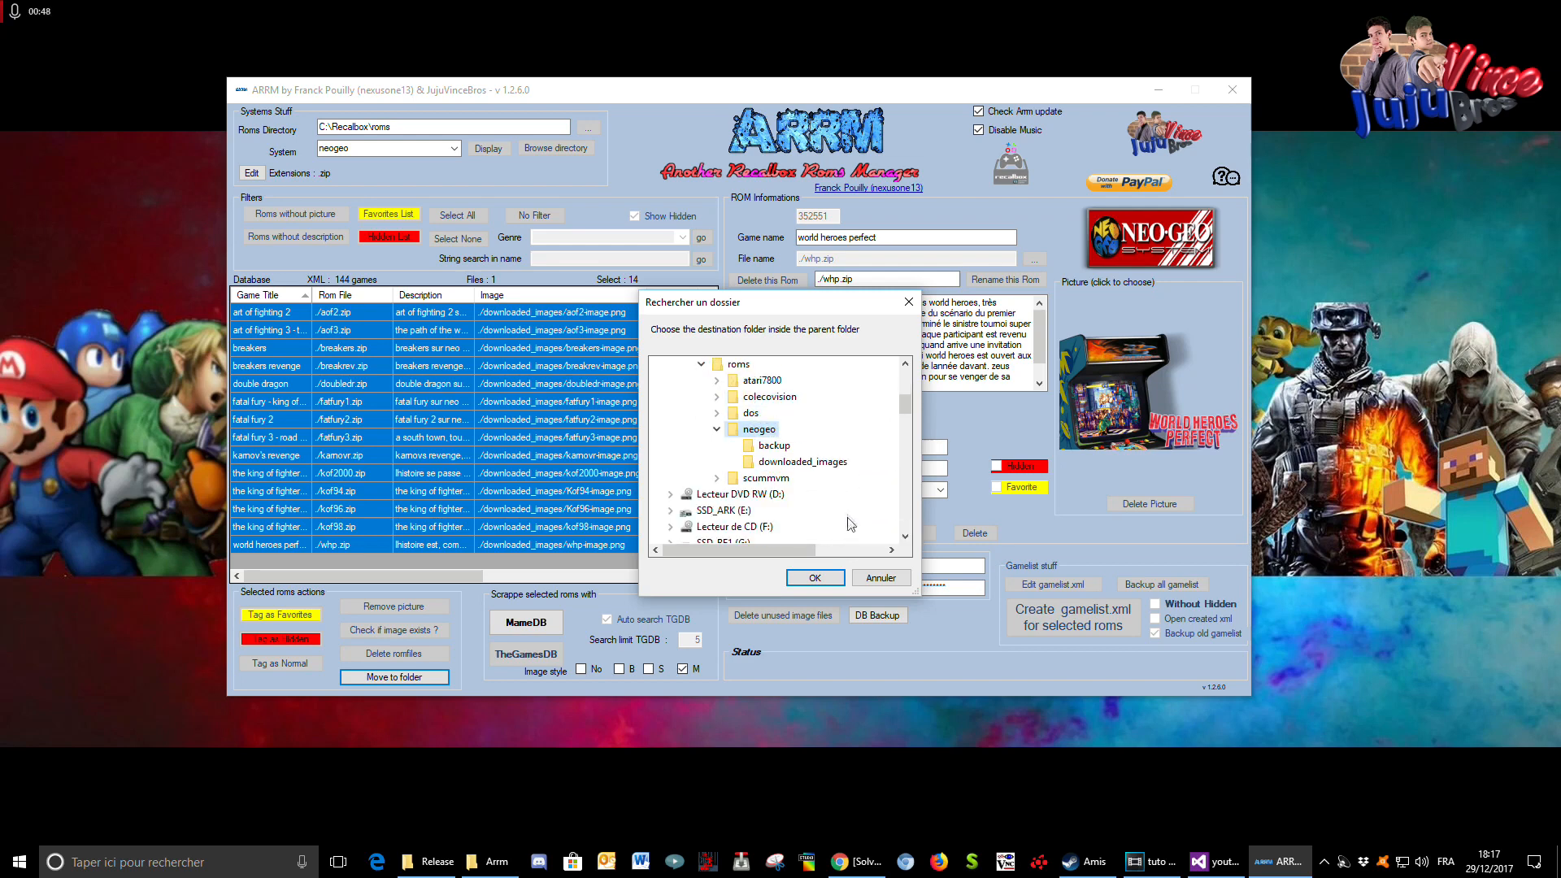
{"action": "right_click", "coordinate": [768, 428]}
{"action": "mouse_move", "coordinate": [856, 813]}
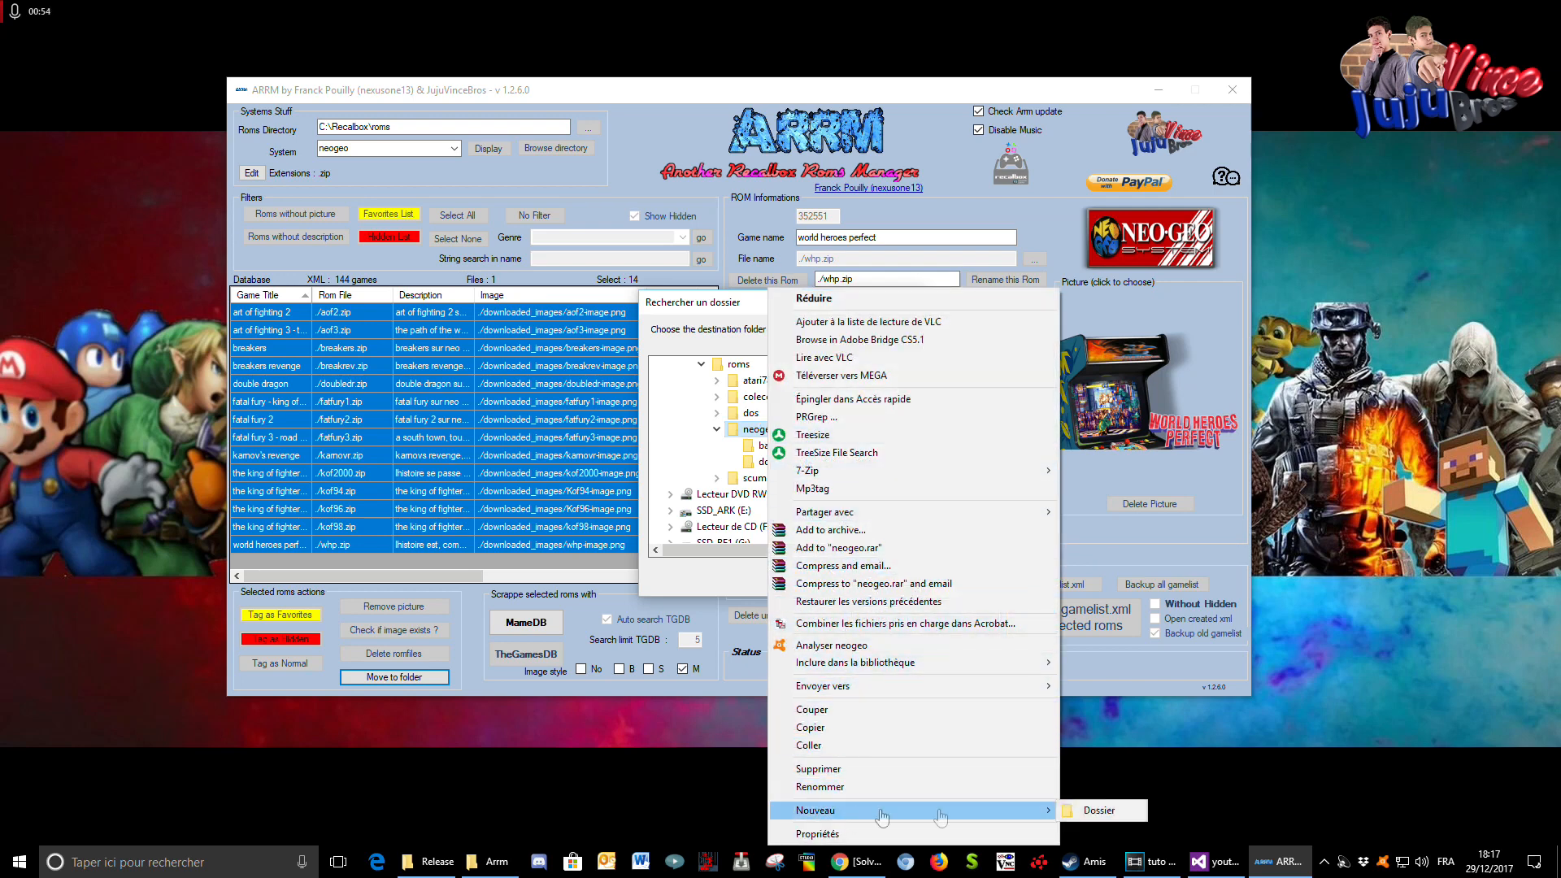
{"action": "left_click", "coordinate": [1098, 810]}
{"action": "type", "text": "fighting"}
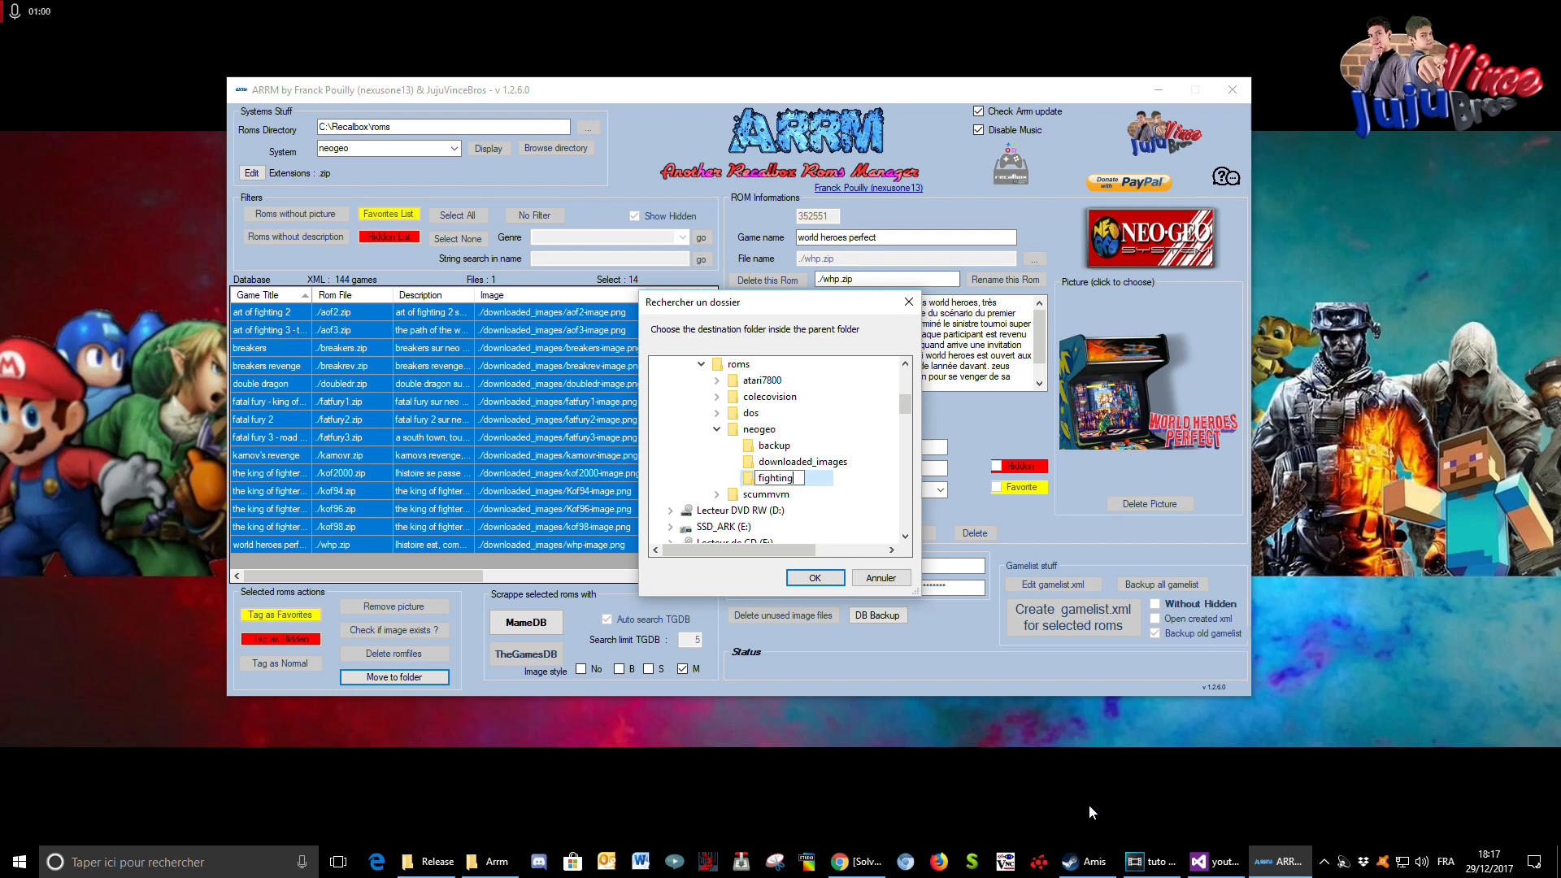
{"action": "key", "text": "Escape"}
{"action": "left_click", "coordinate": [837, 577]}
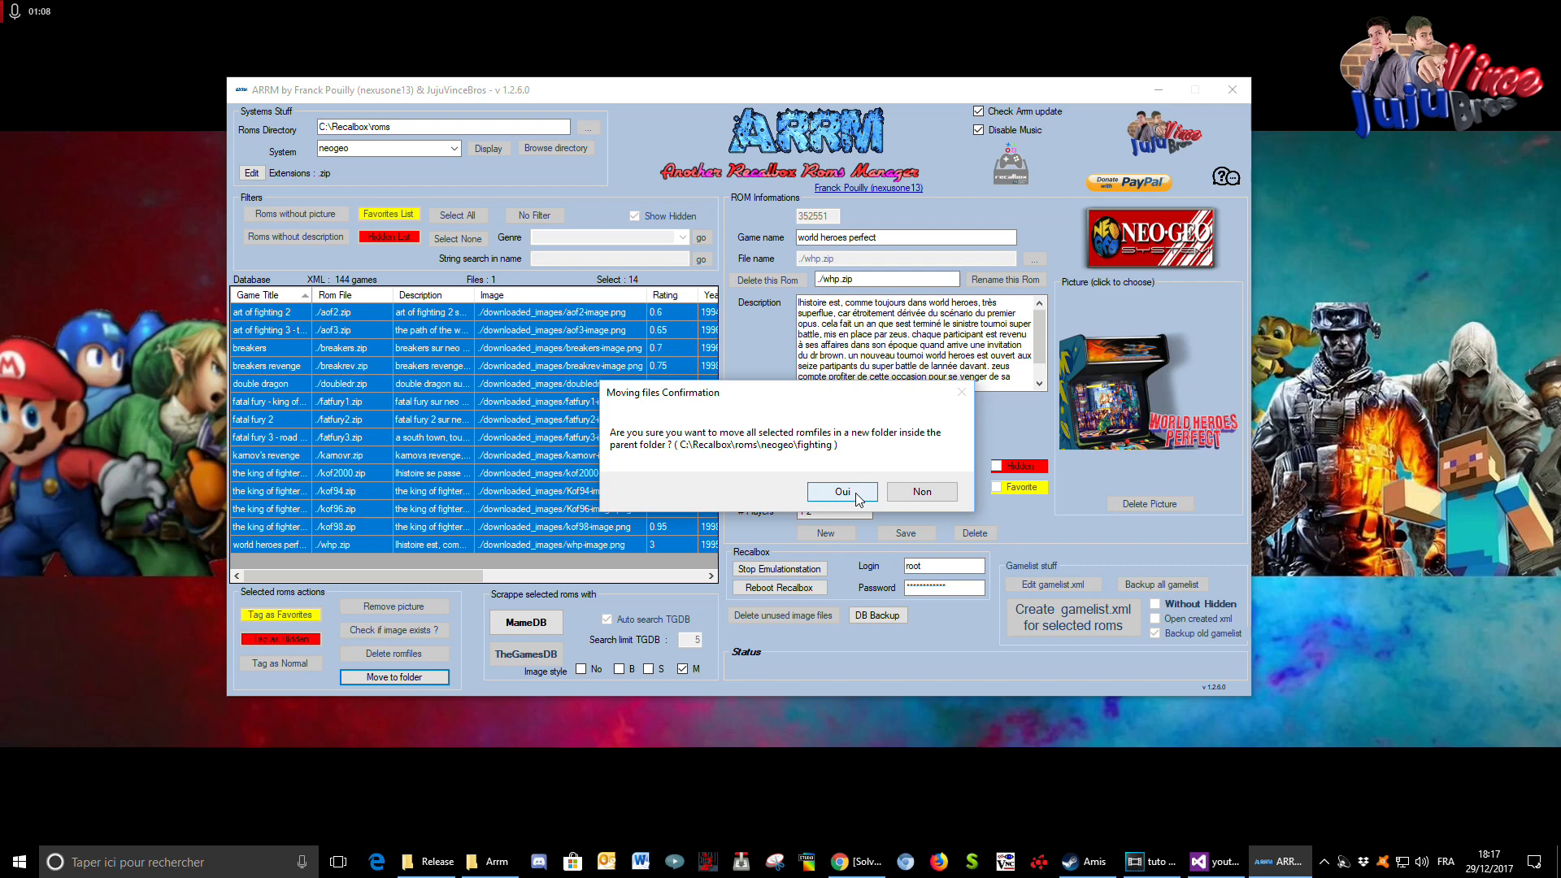
{"action": "left_click", "coordinate": [843, 492]}
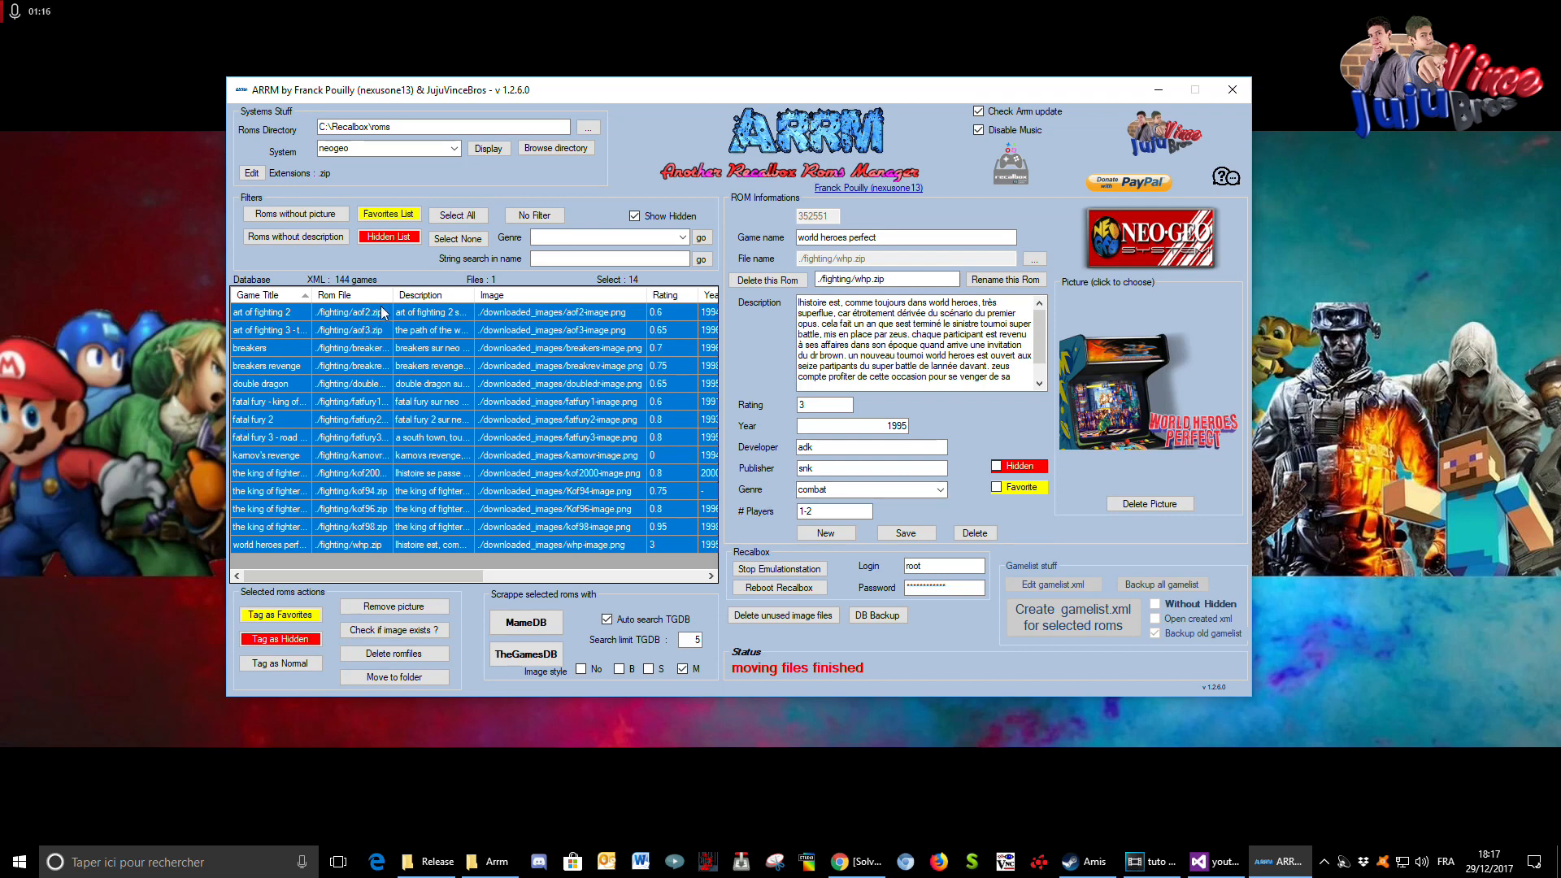
- Widen the Rom File column, and check the file paths of several moved games
{"action": "left_click_drag", "start_coordinate": [392, 295], "coordinate": [486, 295]}
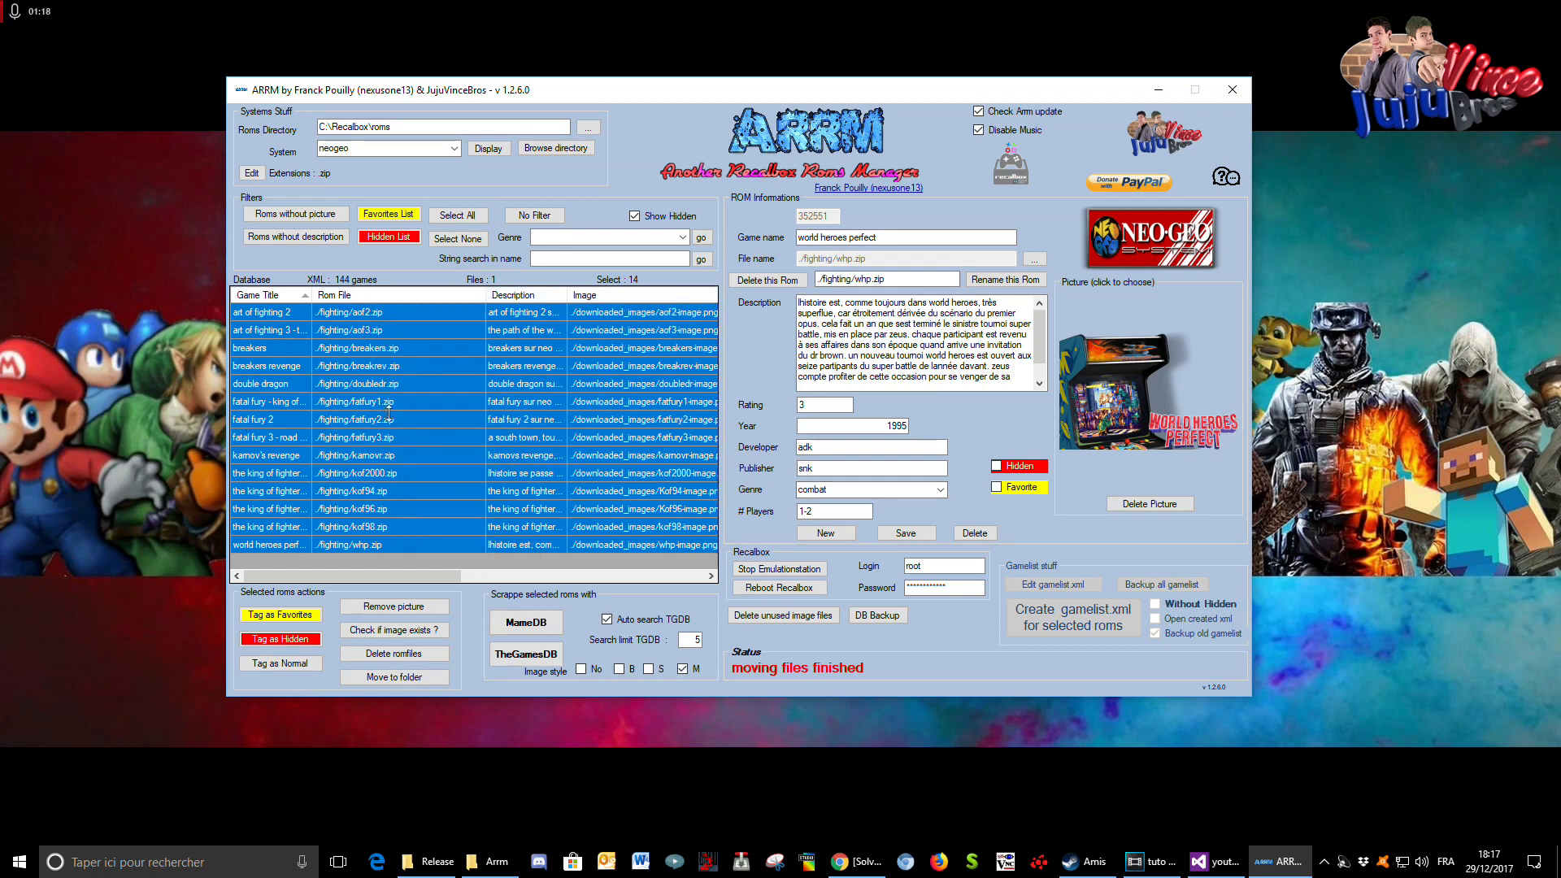
{"action": "left_click", "coordinate": [386, 367]}
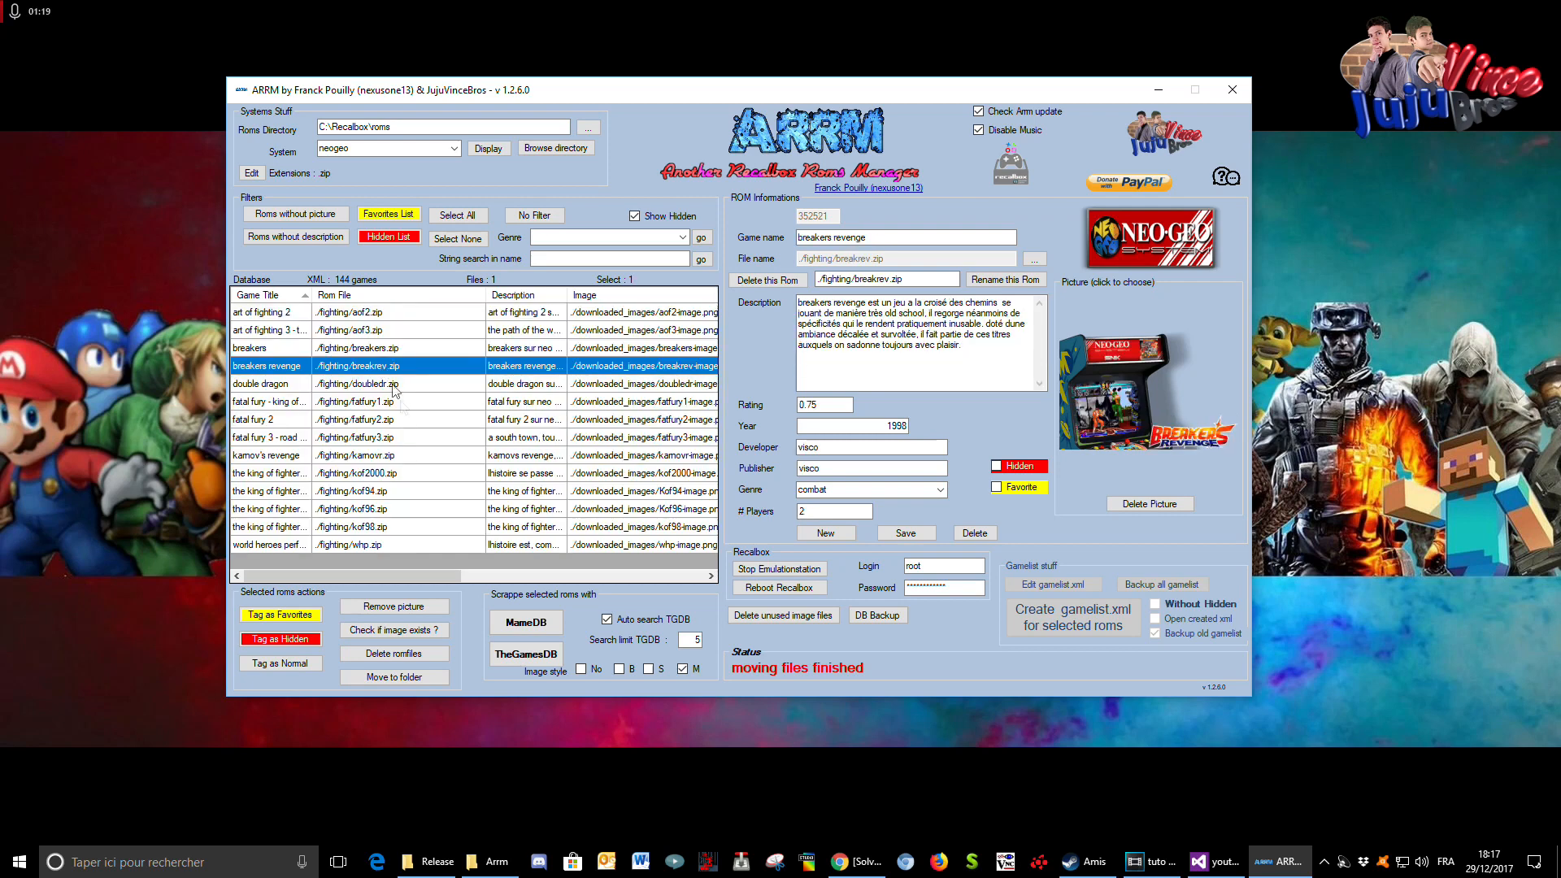
{"action": "left_click", "coordinate": [354, 317]}
{"action": "left_click", "coordinate": [363, 383]}
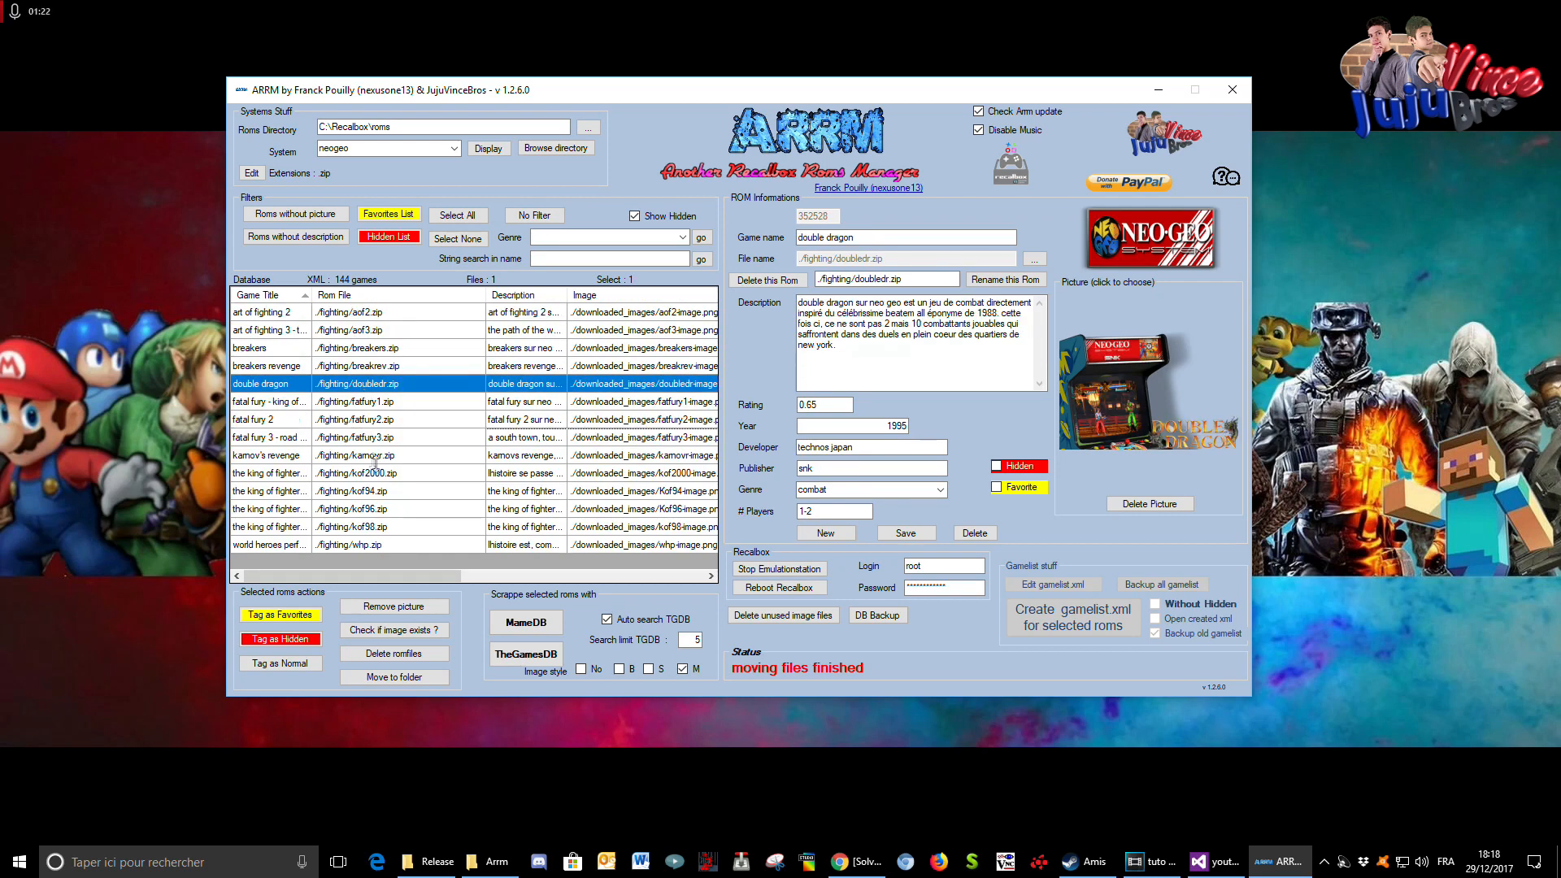
- Browse the system directory, check the files in the fighting folder, and go back to the neogeo folder
{"action": "left_click", "coordinate": [560, 150]}
{"action": "double_click", "coordinate": [795, 208]}
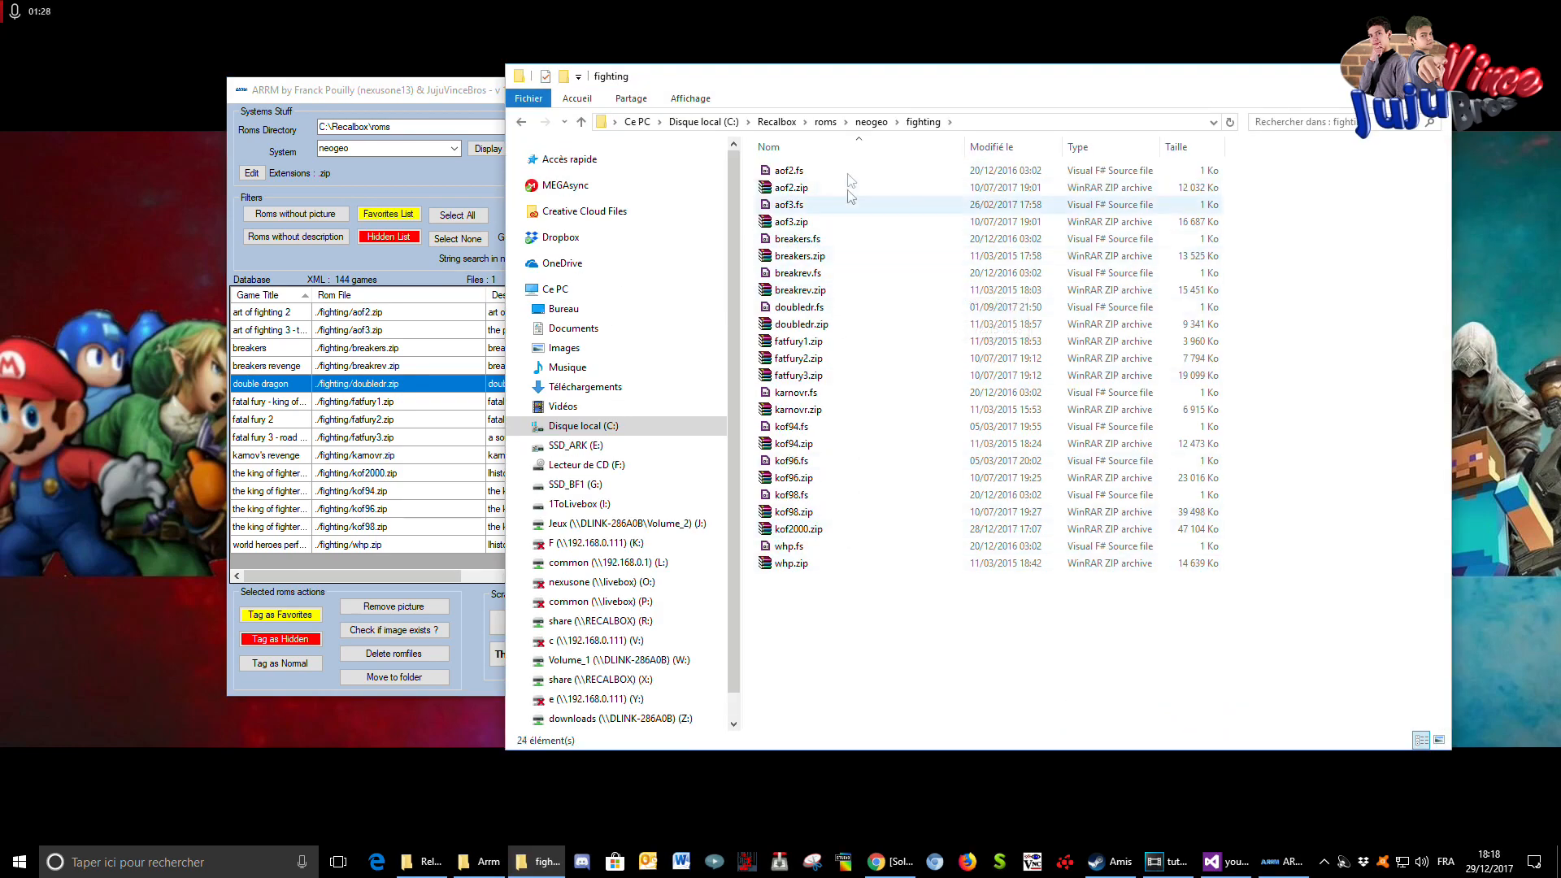
{"action": "left_click", "coordinate": [871, 122]}
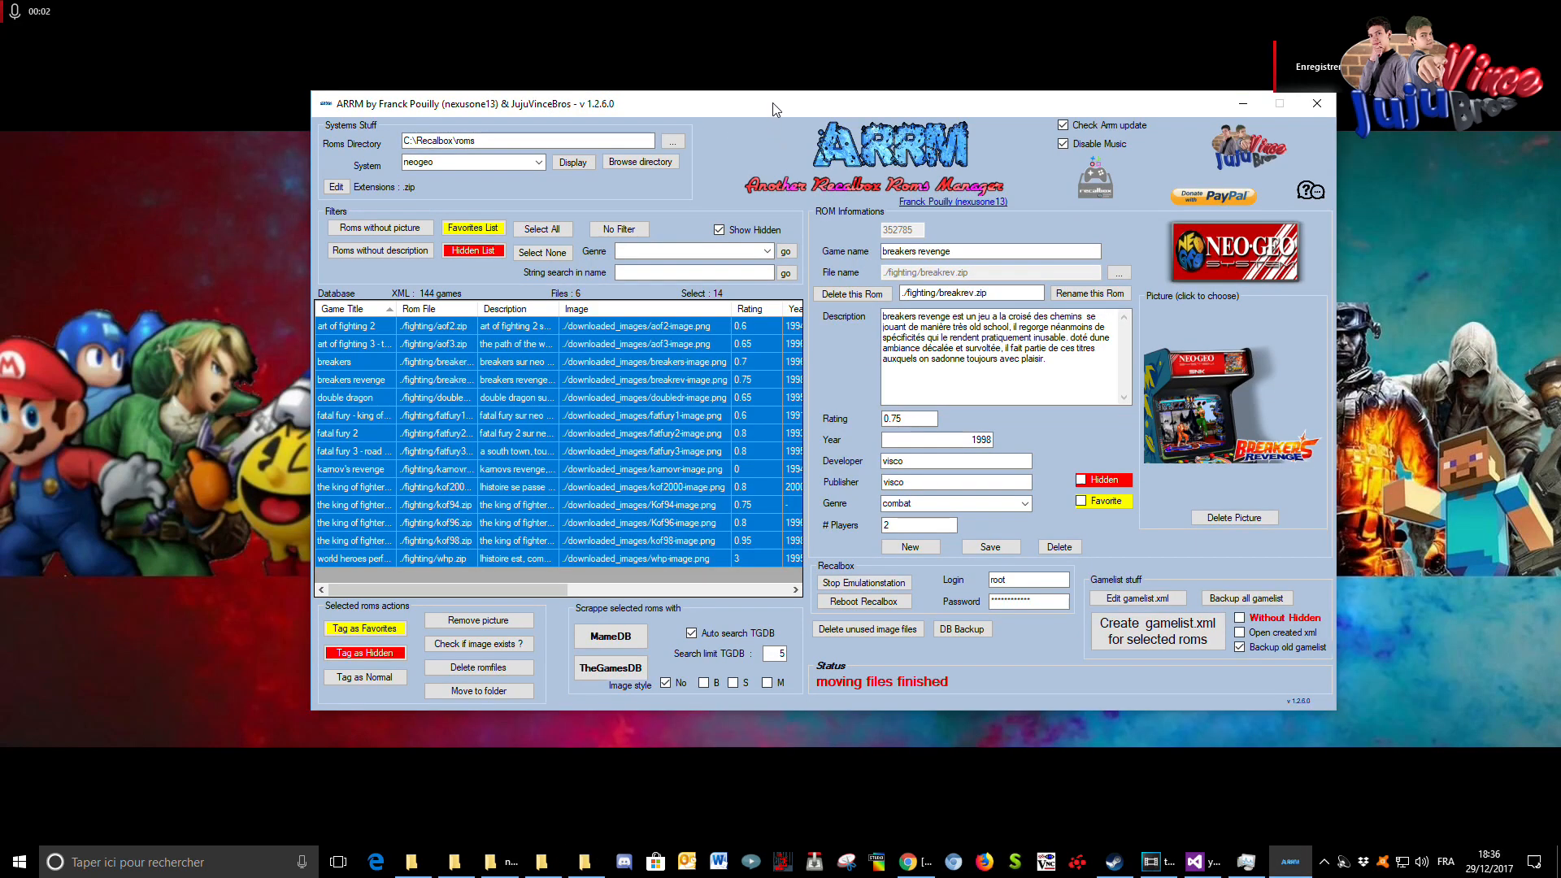
- Widen the Rom File column, and remove the filter to review the complete neogeo game list
{"action": "left_click_drag", "start_coordinate": [772, 103], "coordinate": [763, 98]}
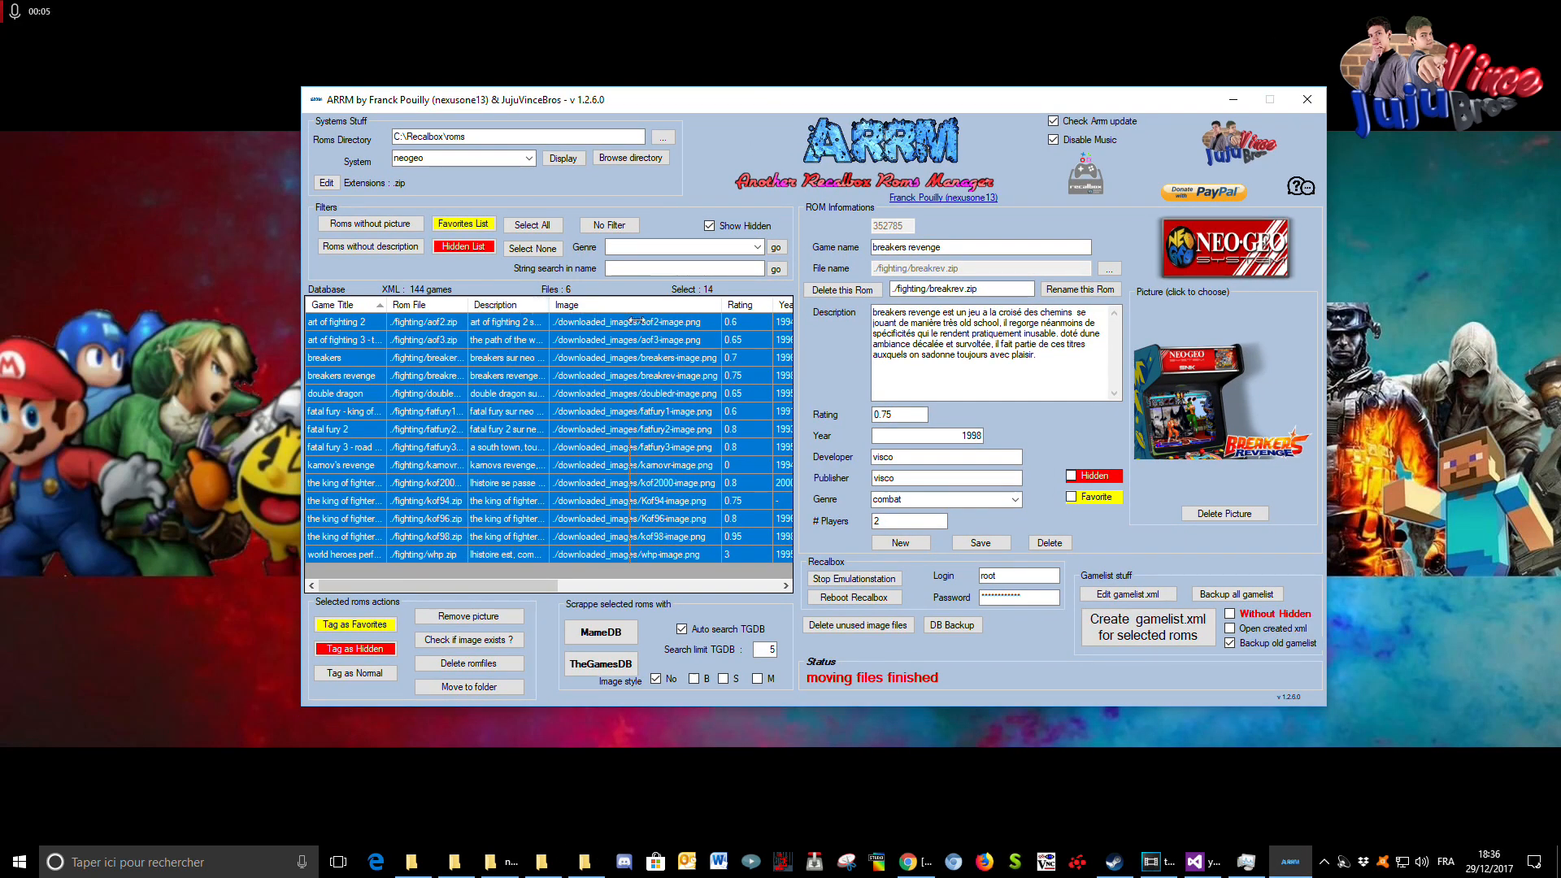
{"action": "double_click", "coordinate": [468, 305]}
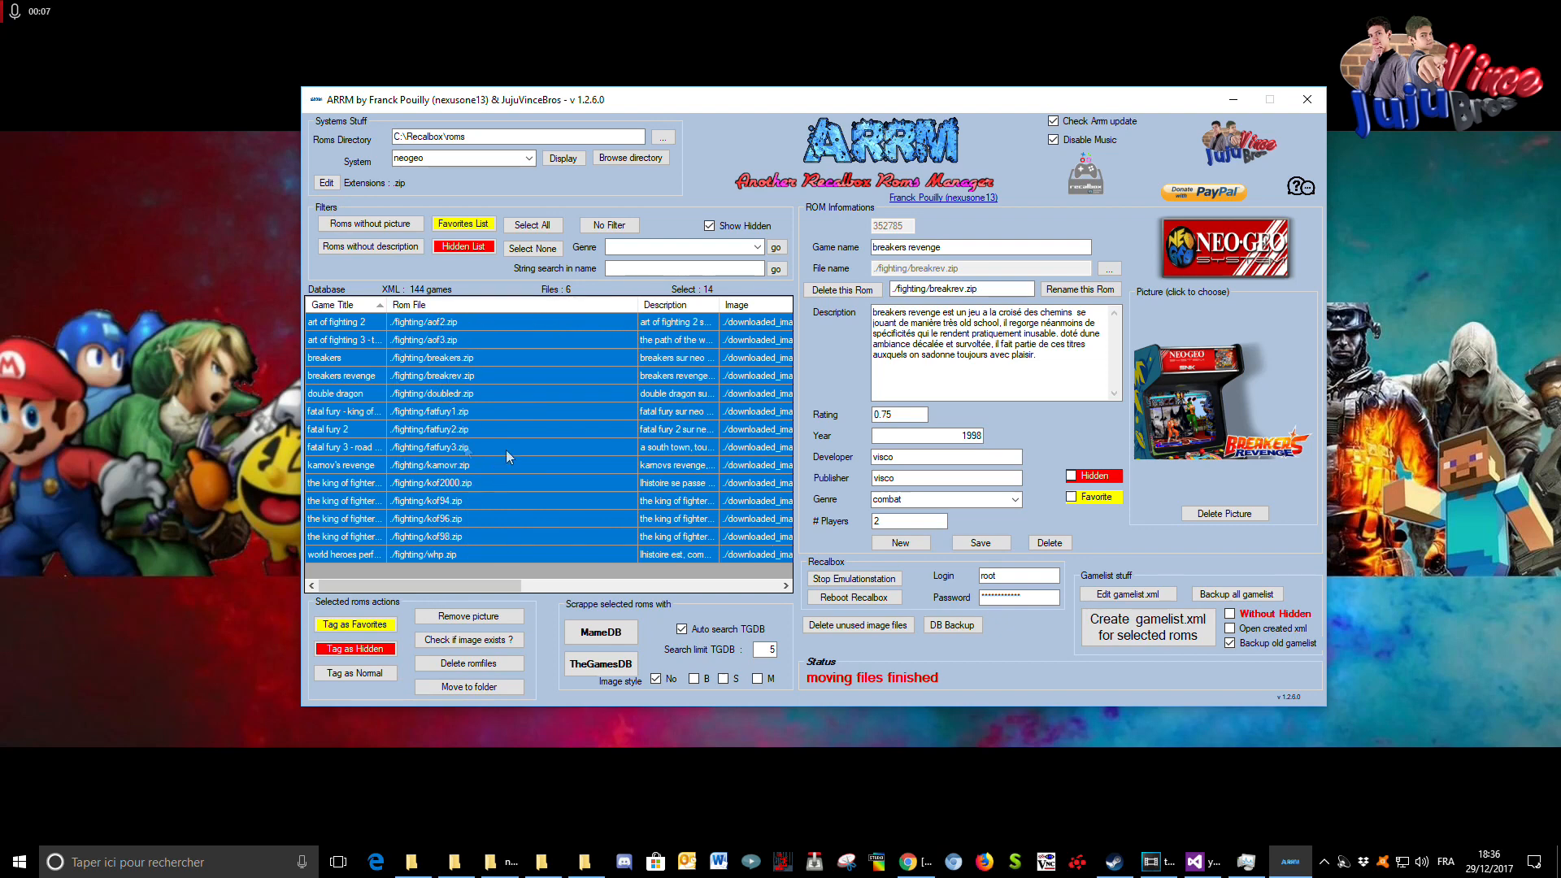
{"action": "left_click", "coordinate": [611, 228]}
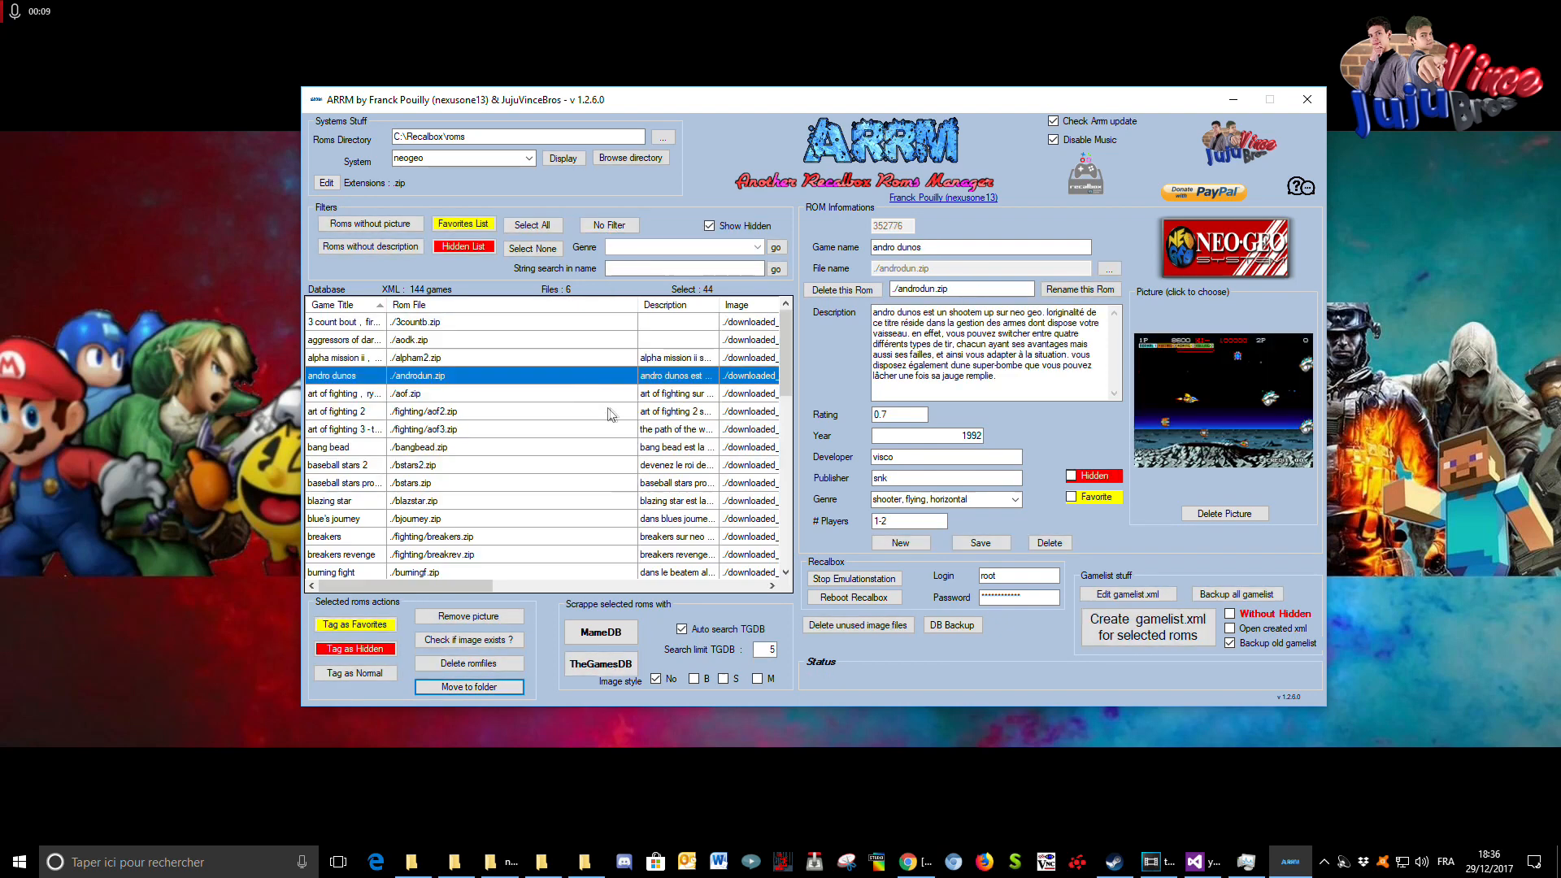
{"action": "scroll", "coordinate": [608, 415], "scroll_direction": "down", "scroll_amount": 8}
{"action": "scroll", "coordinate": [410, 363], "scroll_direction": "up", "scroll_amount": 8}
- Select all neogeo games, and create their gamelist.xml, replacing the existing file in the neogeo folder
{"action": "left_click", "coordinate": [542, 231]}
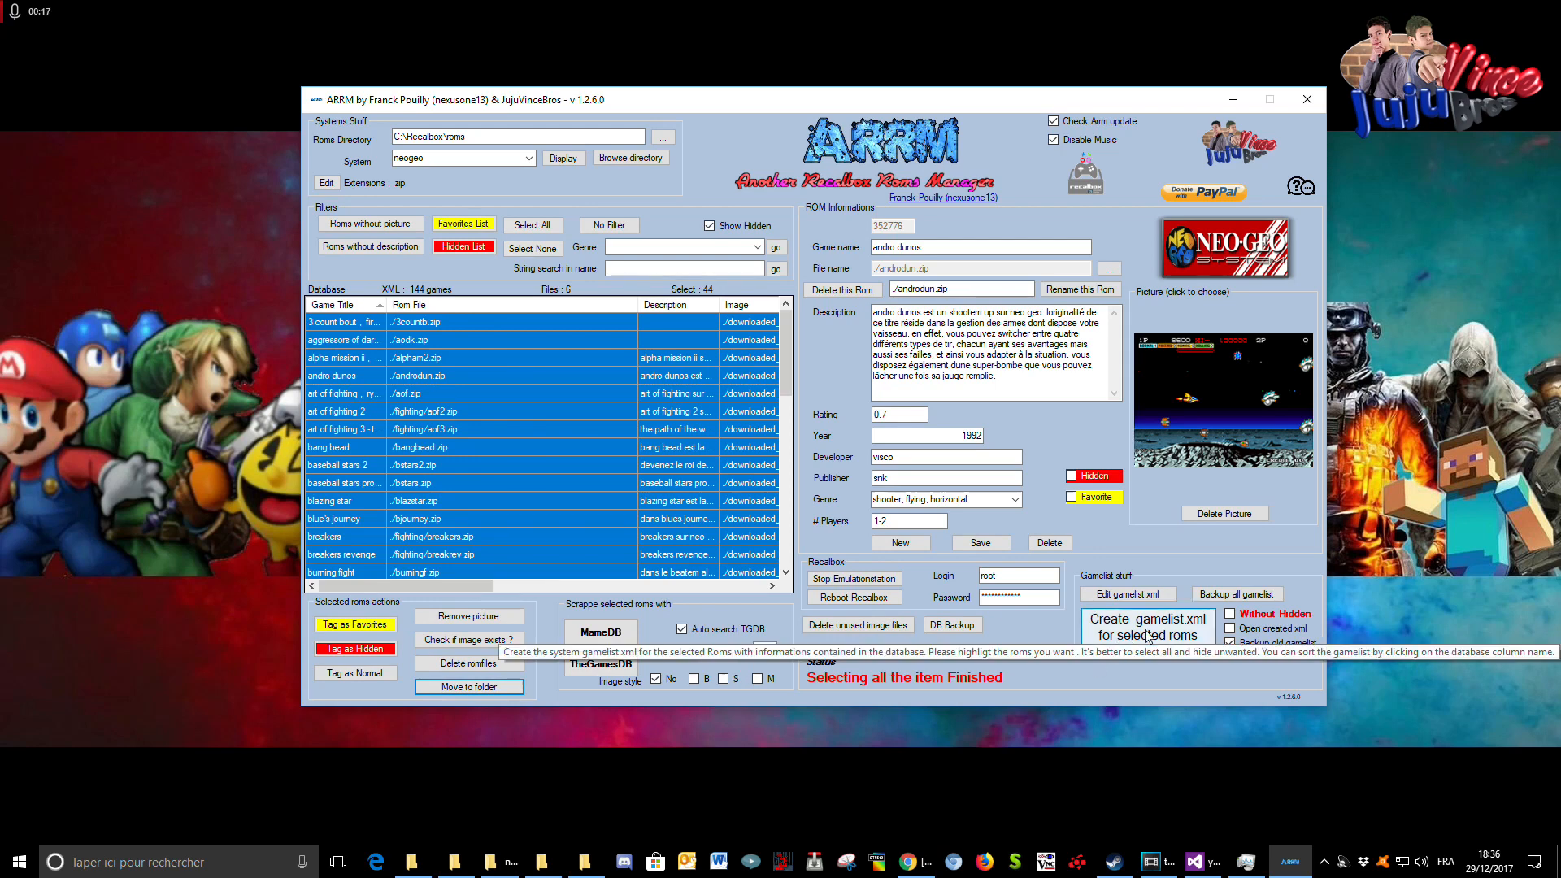
{"action": "left_click", "coordinate": [1148, 635]}
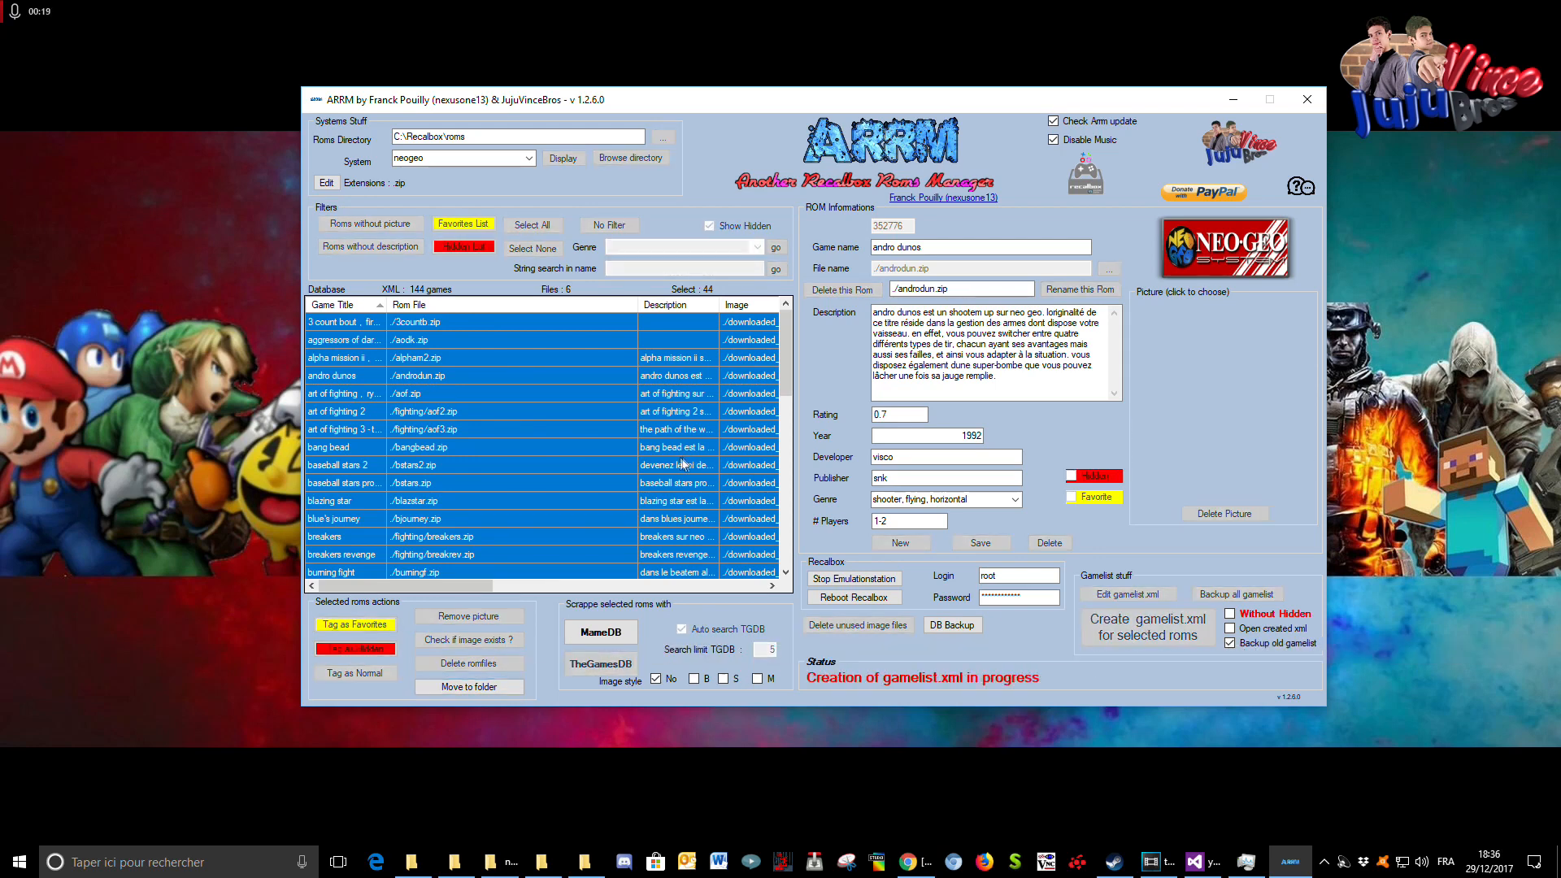
{"action": "left_click", "coordinate": [498, 277]}
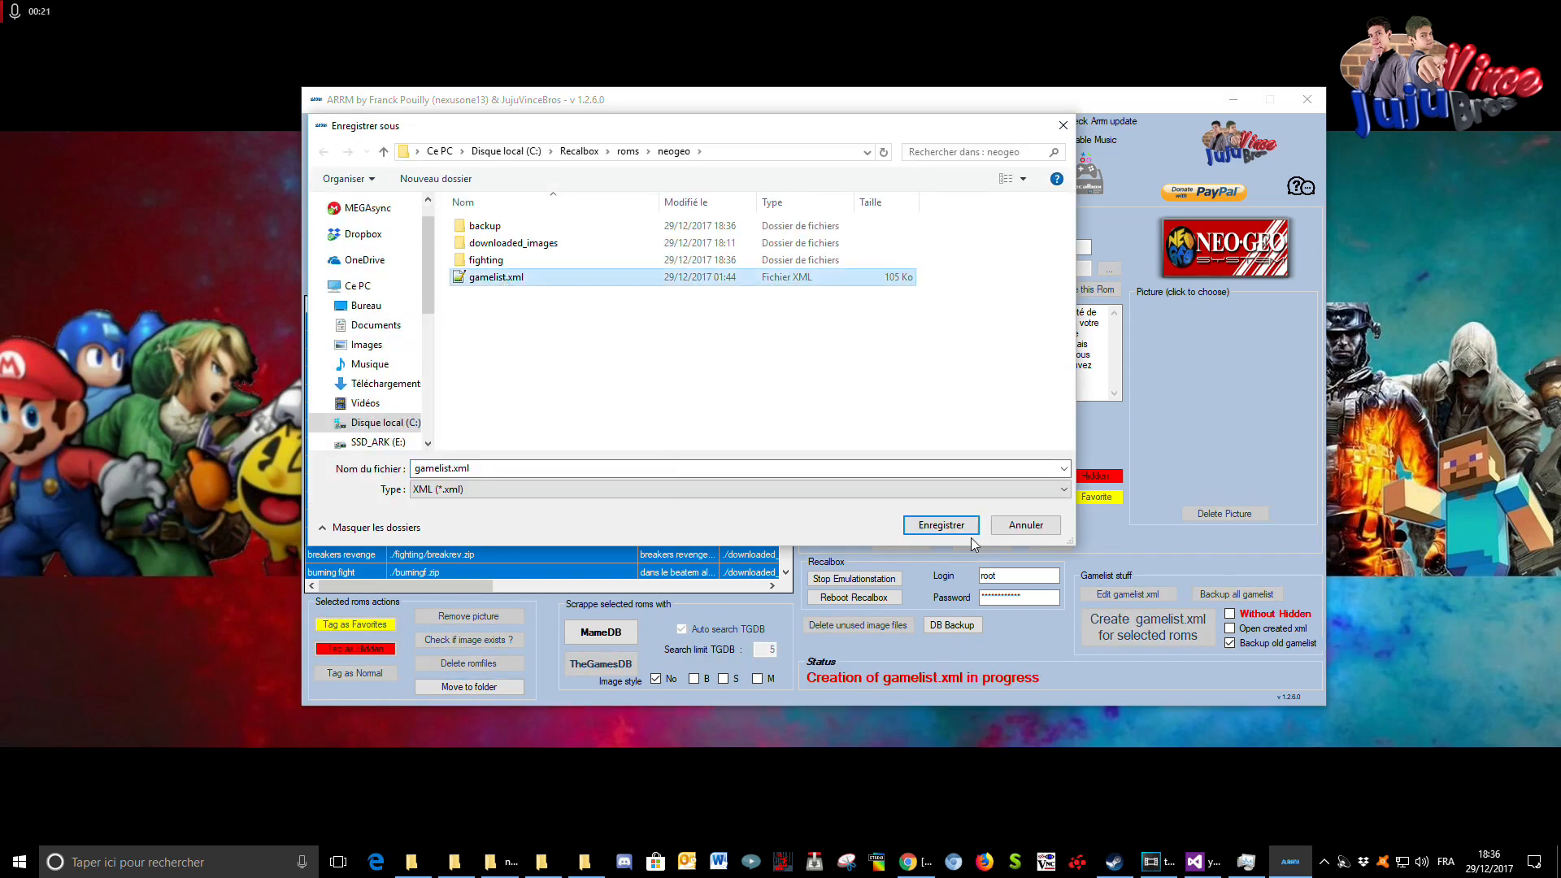
{"action": "left_click", "coordinate": [947, 524]}
{"action": "left_click", "coordinate": [820, 430]}
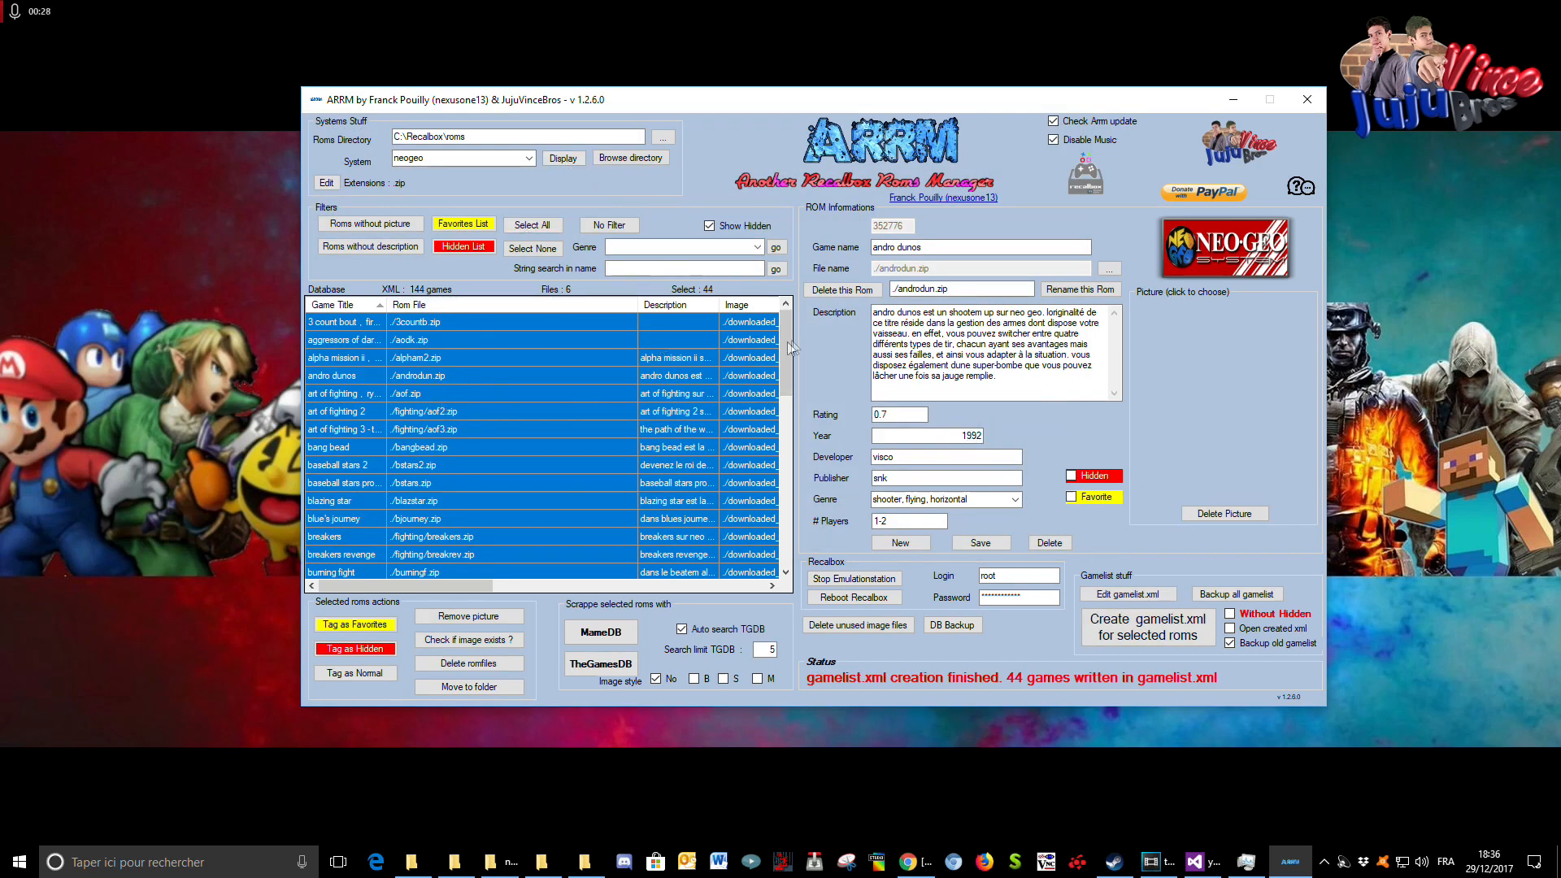
- Fit the Rom File and Description columns of the game list to their contents
{"action": "mouse_move", "coordinate": [785, 349]}
{"action": "left_mouse_down"}
{"action": "mouse_move", "coordinate": [785, 379]}
{"action": "mouse_move", "coordinate": [785, 345]}
{"action": "left_mouse_up"}
{"action": "double_click", "coordinate": [638, 304]}
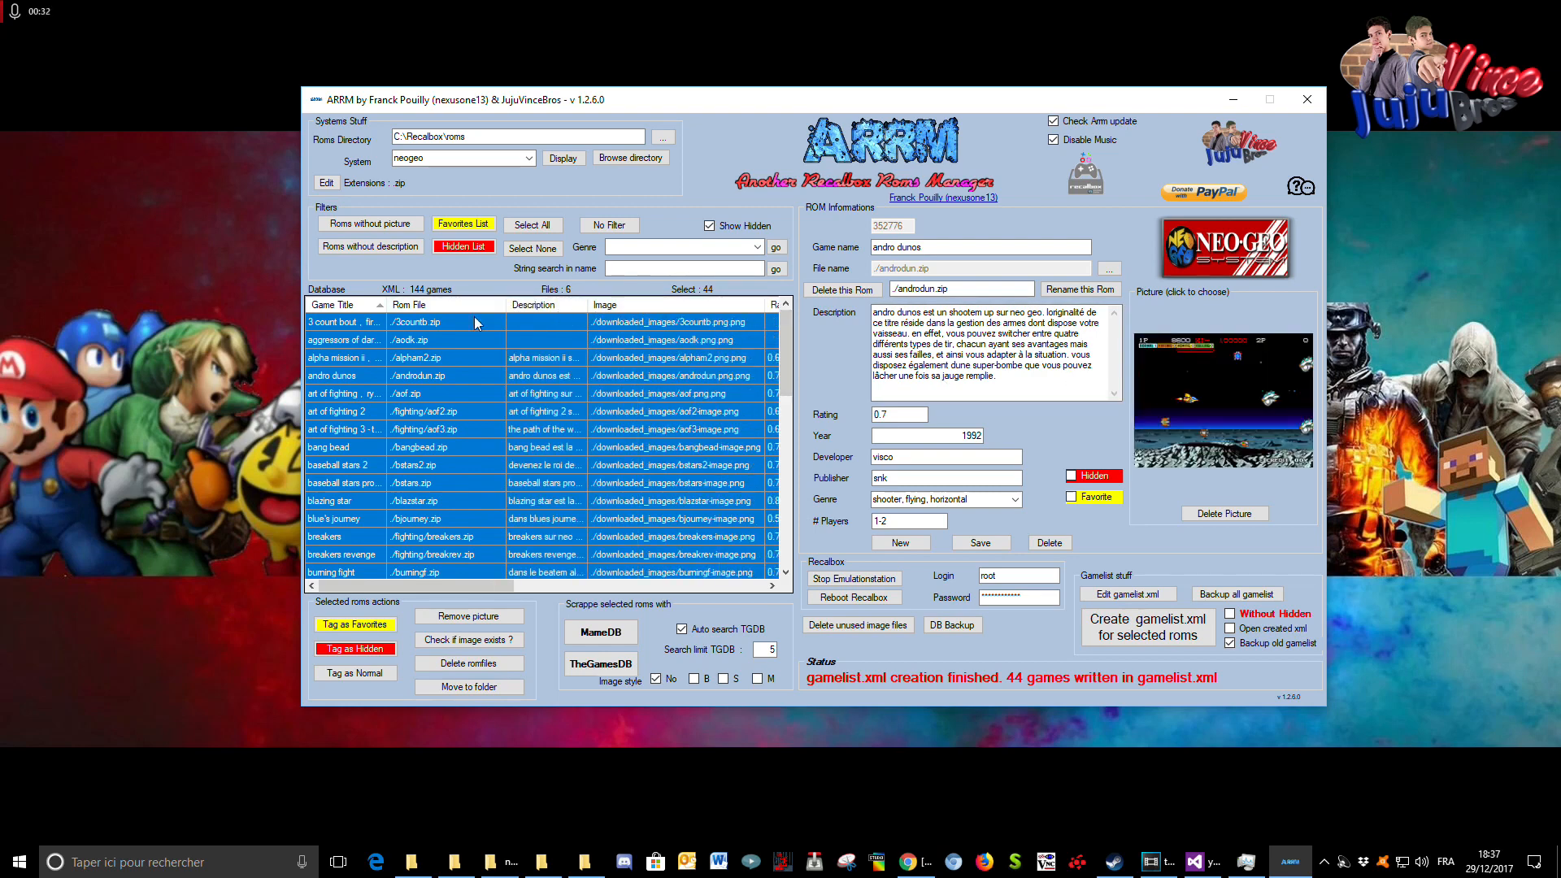
{"action": "double_click", "coordinate": [588, 304]}
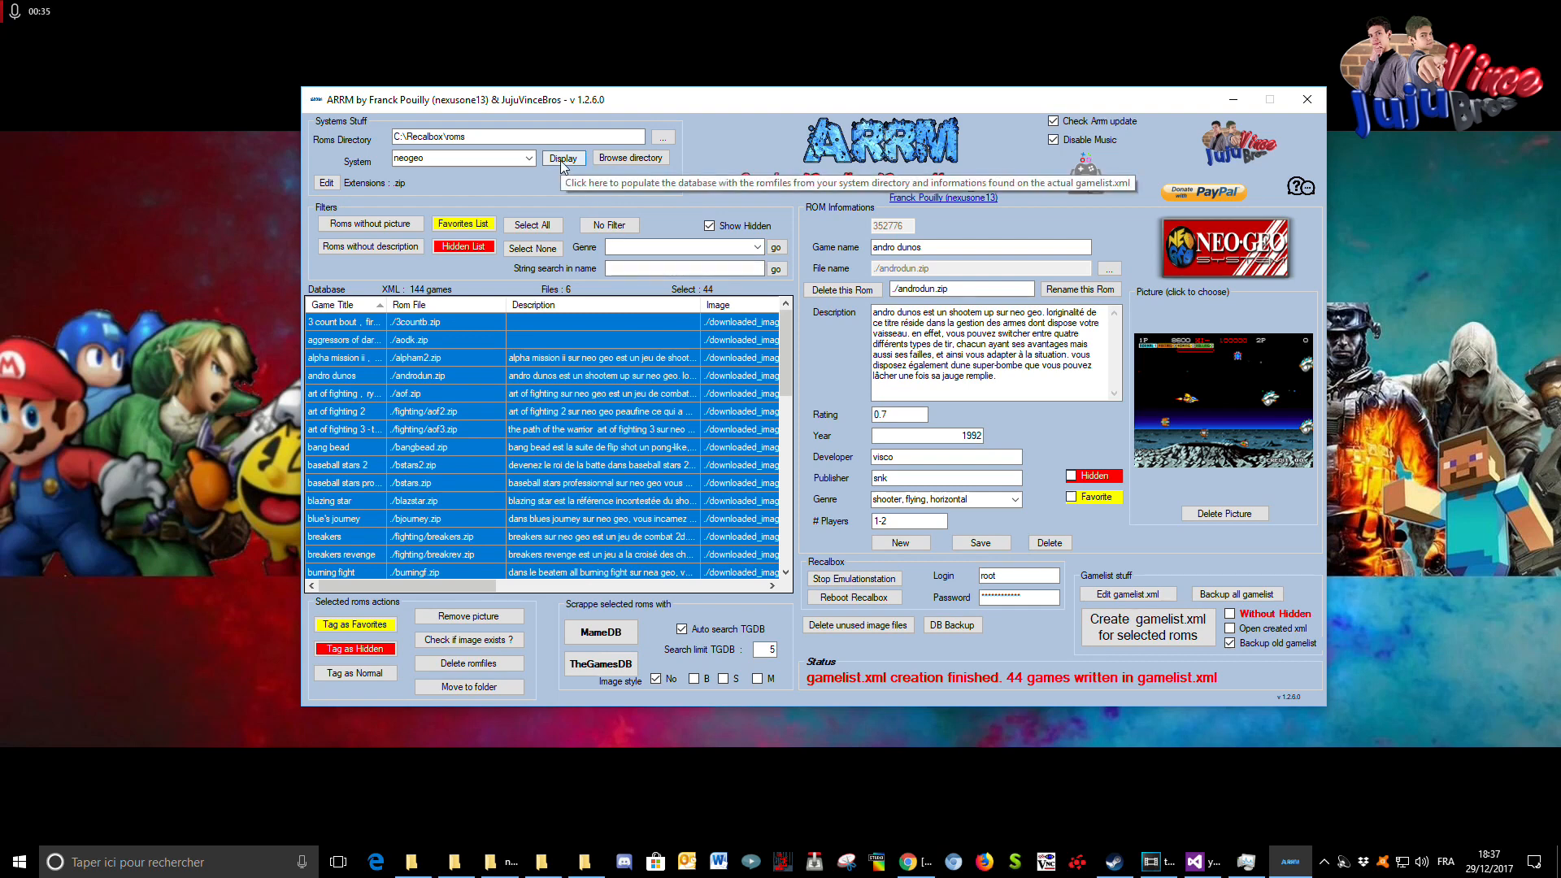
- Reload the neogeo games from their system directory and gamelist.xml, and look through the refreshed list
{"action": "left_click", "coordinate": [561, 159]}
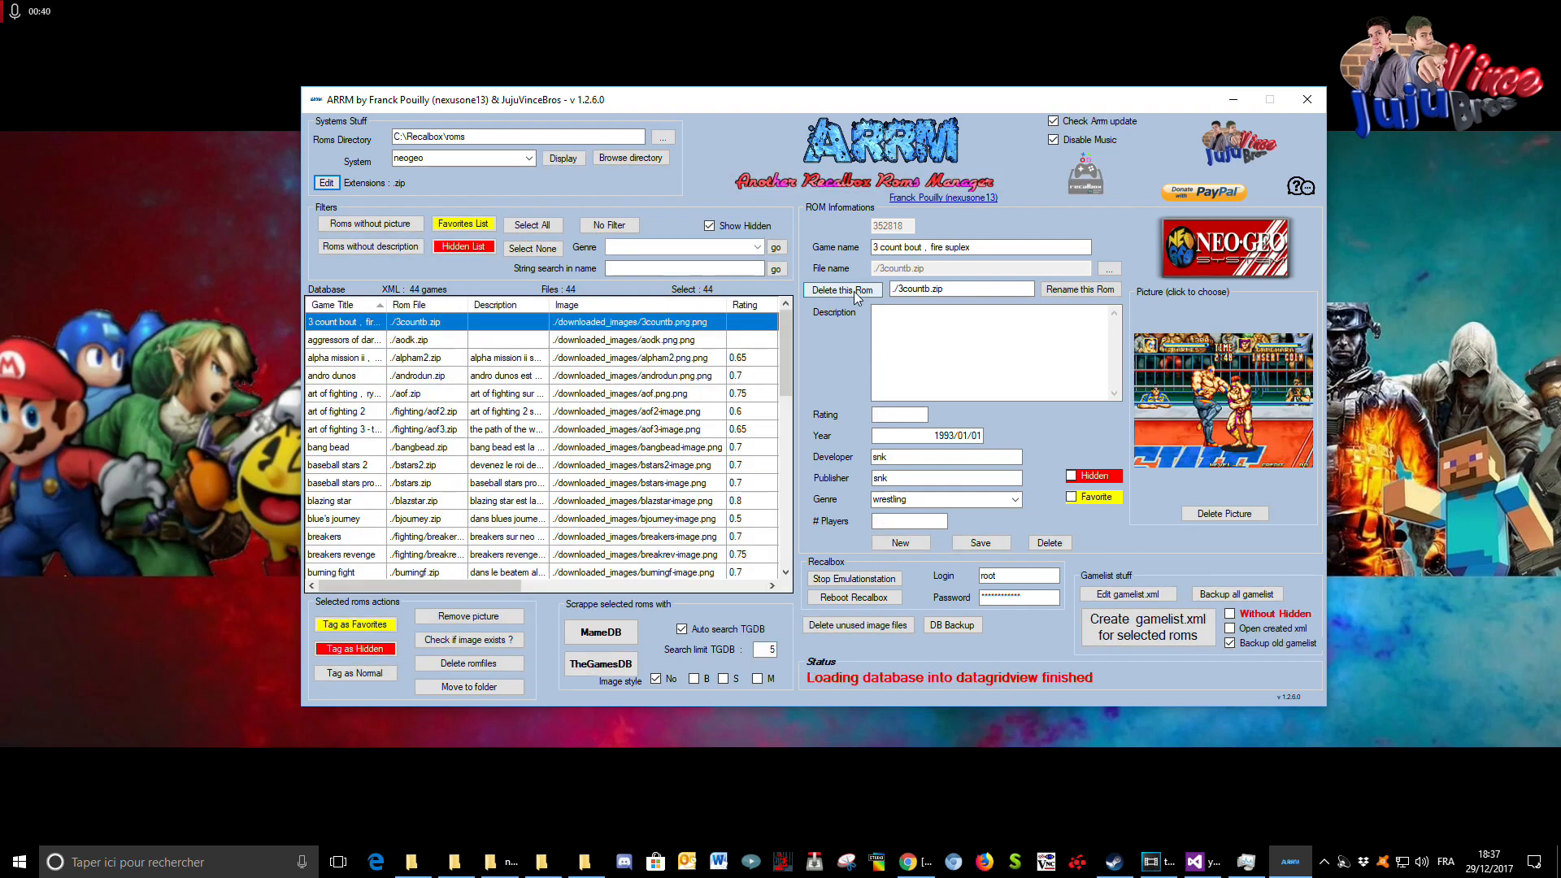
{"action": "left_click_drag", "start_coordinate": [787, 368], "coordinate": [801, 335]}
{"action": "scroll", "coordinate": [431, 325], "scroll_direction": "down", "scroll_amount": 10}
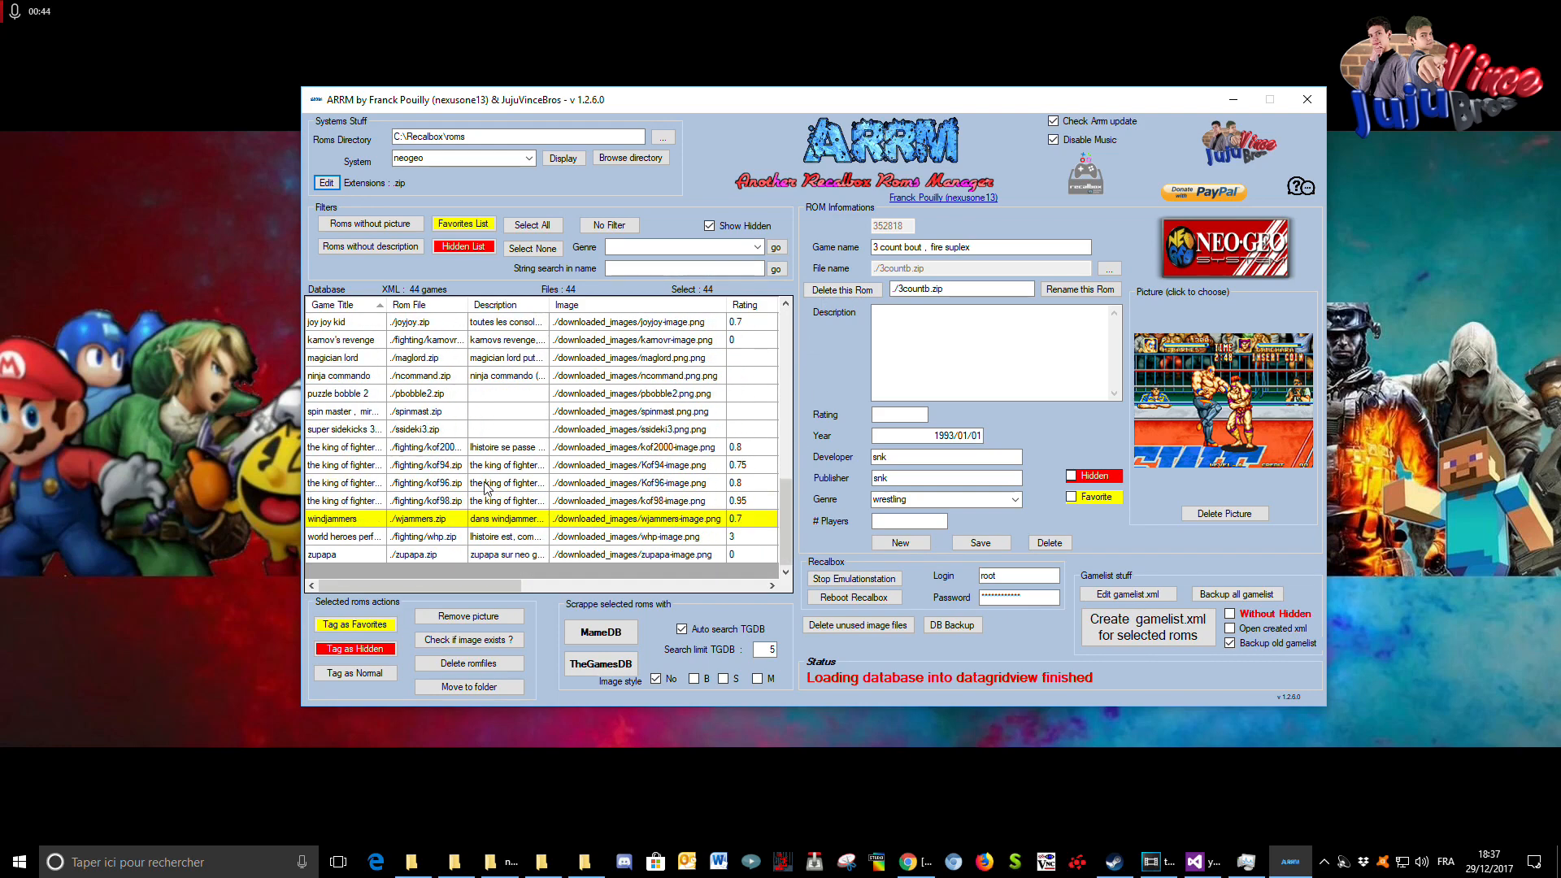
- Sort the neogeo game list by Rom File and widen that column to show the full file paths
{"action": "left_click", "coordinate": [430, 308]}
{"action": "scroll", "coordinate": [439, 431], "scroll_direction": "down", "scroll_amount": 1}
{"action": "scroll", "coordinate": [437, 438], "scroll_direction": "up", "scroll_amount": 10}
{"action": "scroll", "coordinate": [439, 423], "scroll_direction": "down", "scroll_amount": 6}
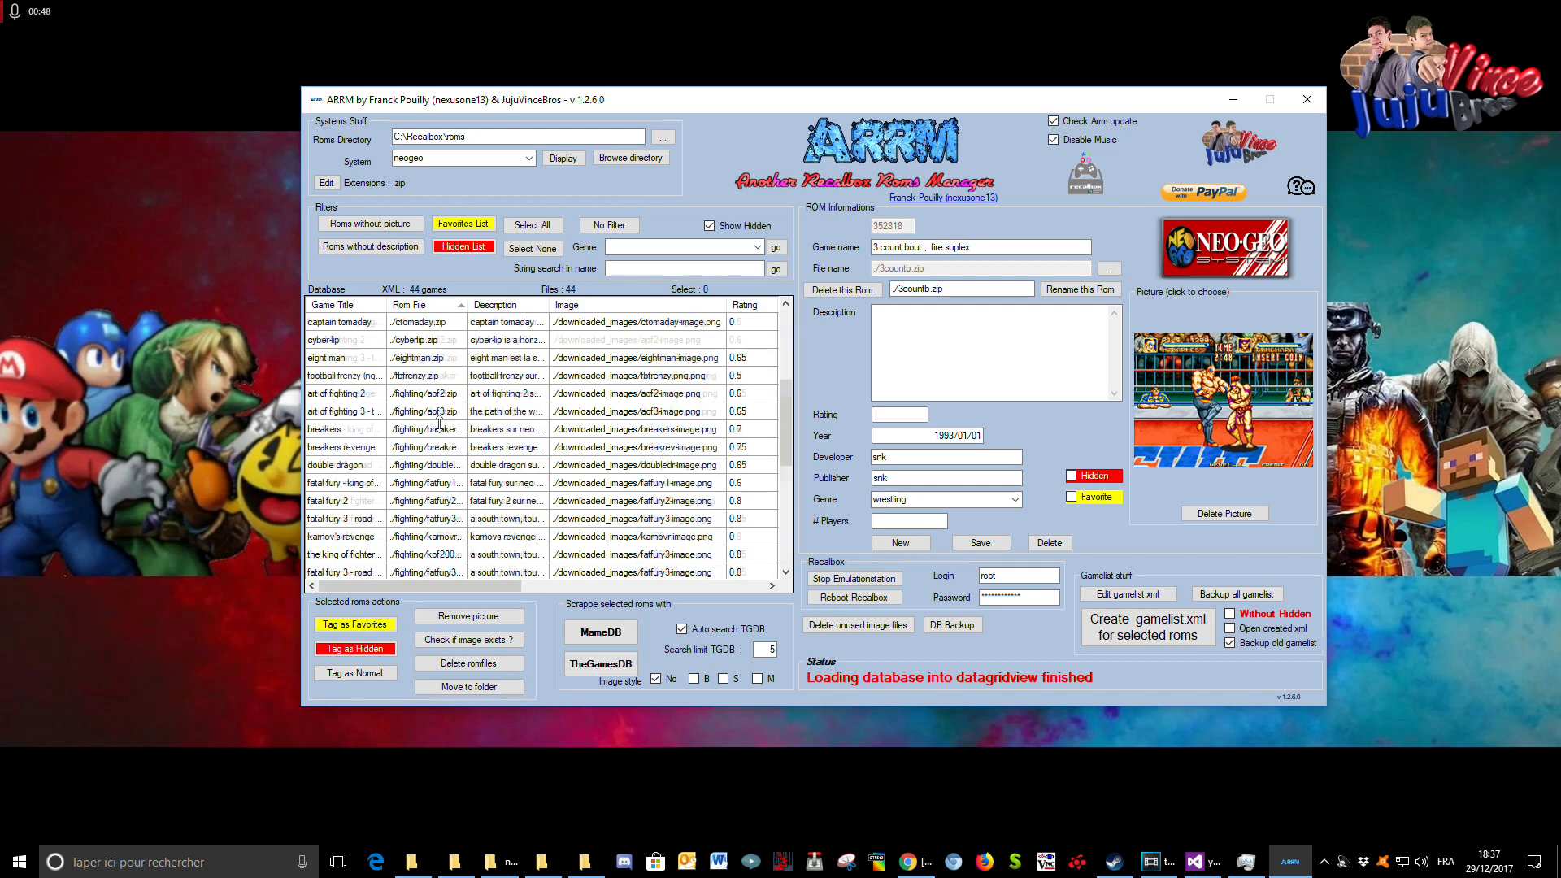
{"action": "left_click_drag", "start_coordinate": [467, 305], "coordinate": [607, 307]}
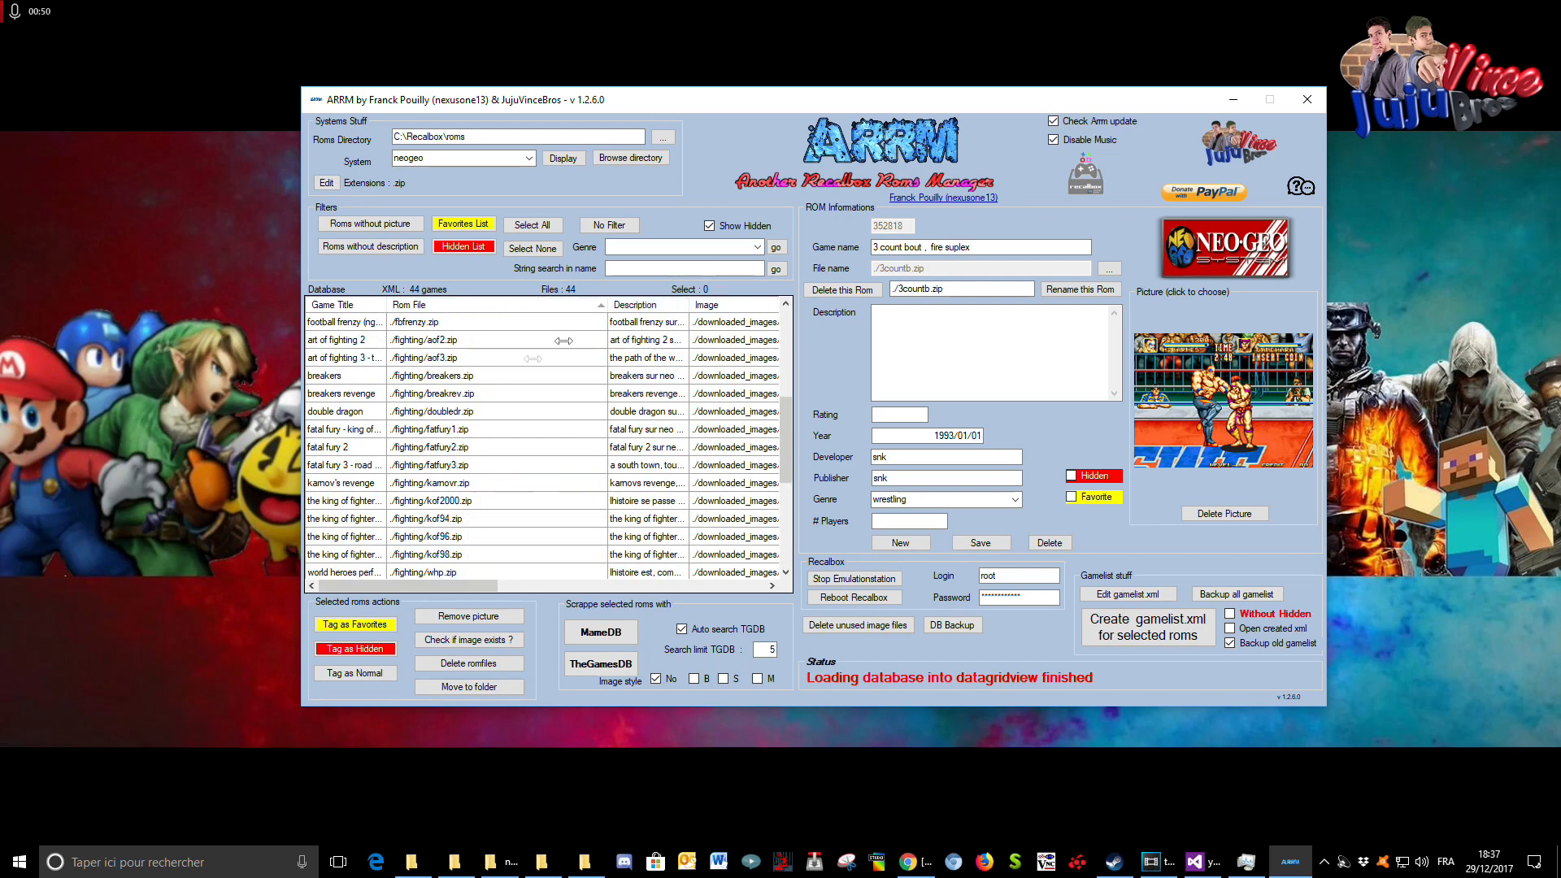
- Highlight the games stored in the fighting subfolder, and browse the system directory to view that folder's files
{"action": "left_click_drag", "start_coordinate": [431, 341], "coordinate": [431, 579]}
{"action": "left_click", "coordinate": [630, 157]}
{"action": "left_click", "coordinate": [551, 103]}
{"action": "scroll", "coordinate": [724, 448], "scroll_direction": "up", "scroll_amount": 4}
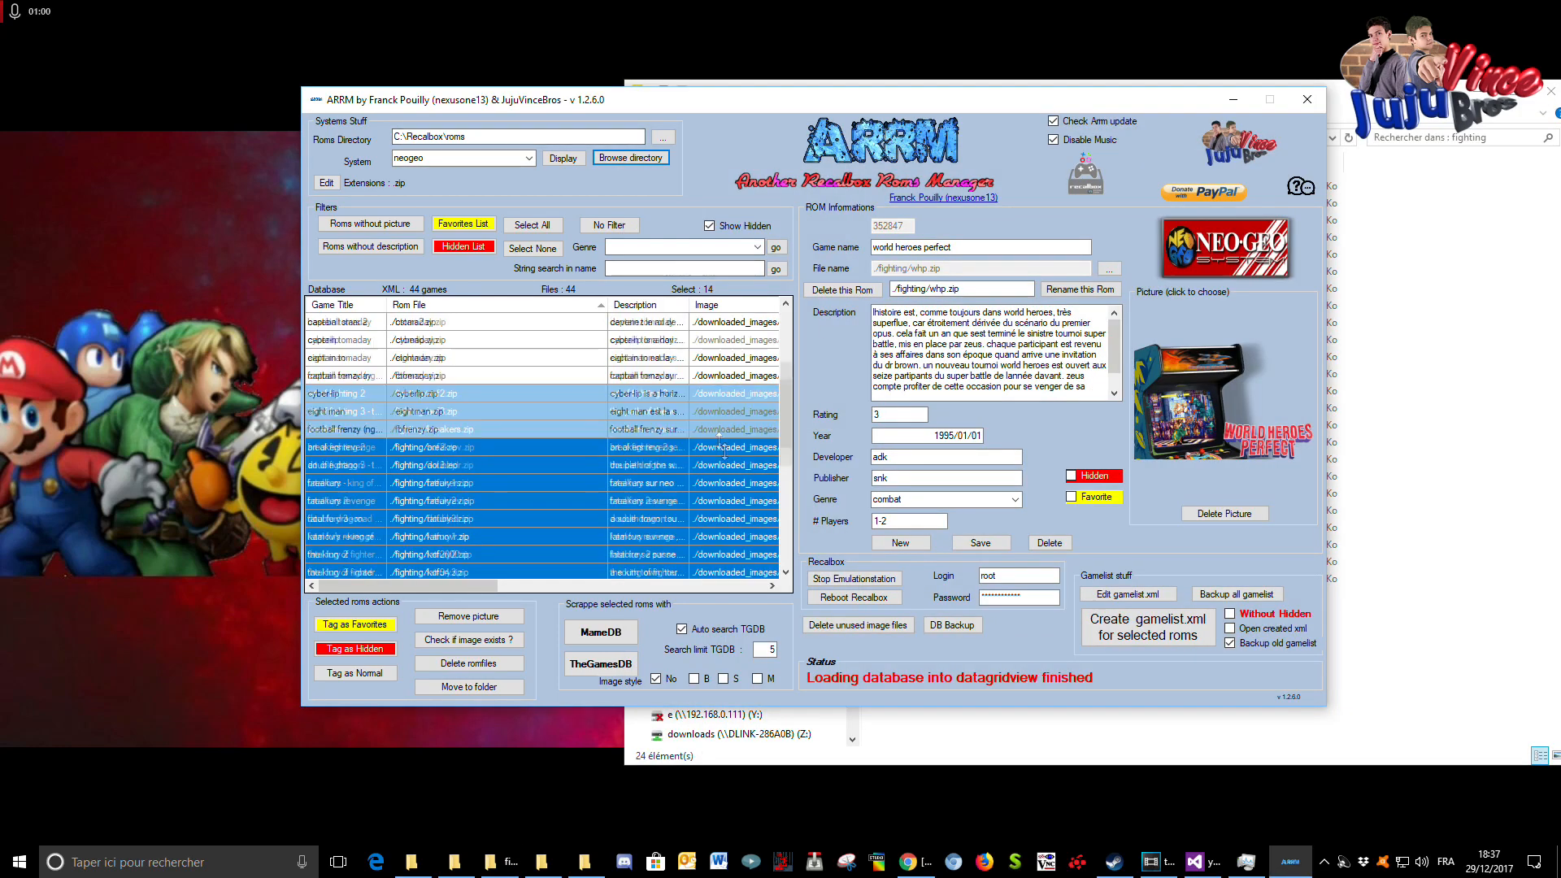
- Move the roms aof2.zip, aof3.zip, breakers.zip and breakrev.zip from the fighting subfolder to the parent neogeo folder
{"action": "left_click", "coordinate": [460, 413]}
{"action": "left_click_drag", "start_coordinate": [429, 396], "coordinate": [447, 449]}
{"action": "left_click", "coordinate": [469, 687]}
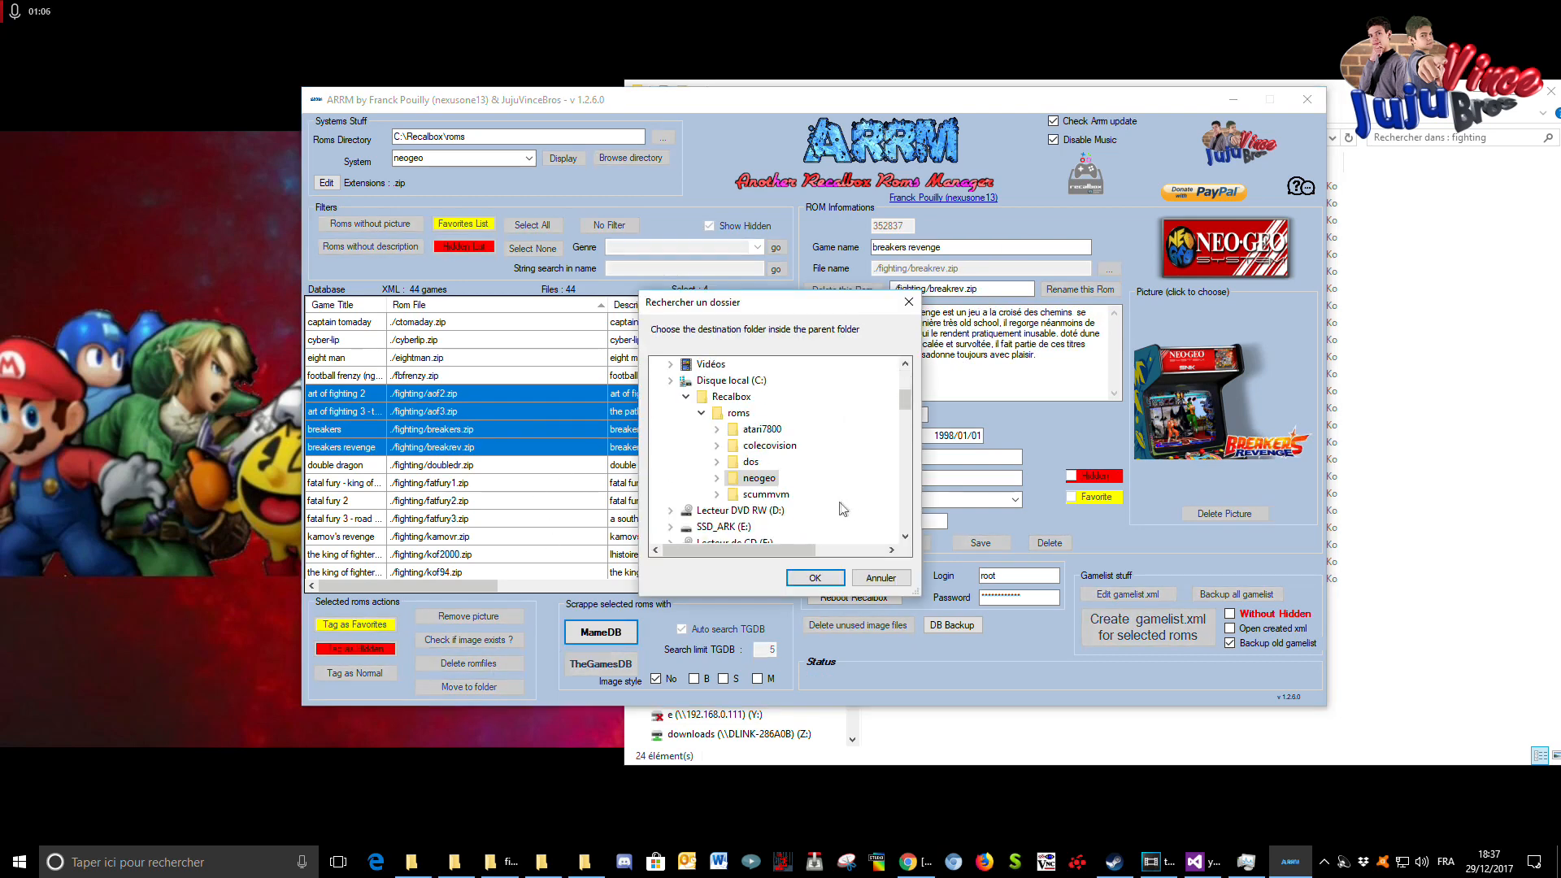
{"action": "left_click", "coordinate": [752, 480]}
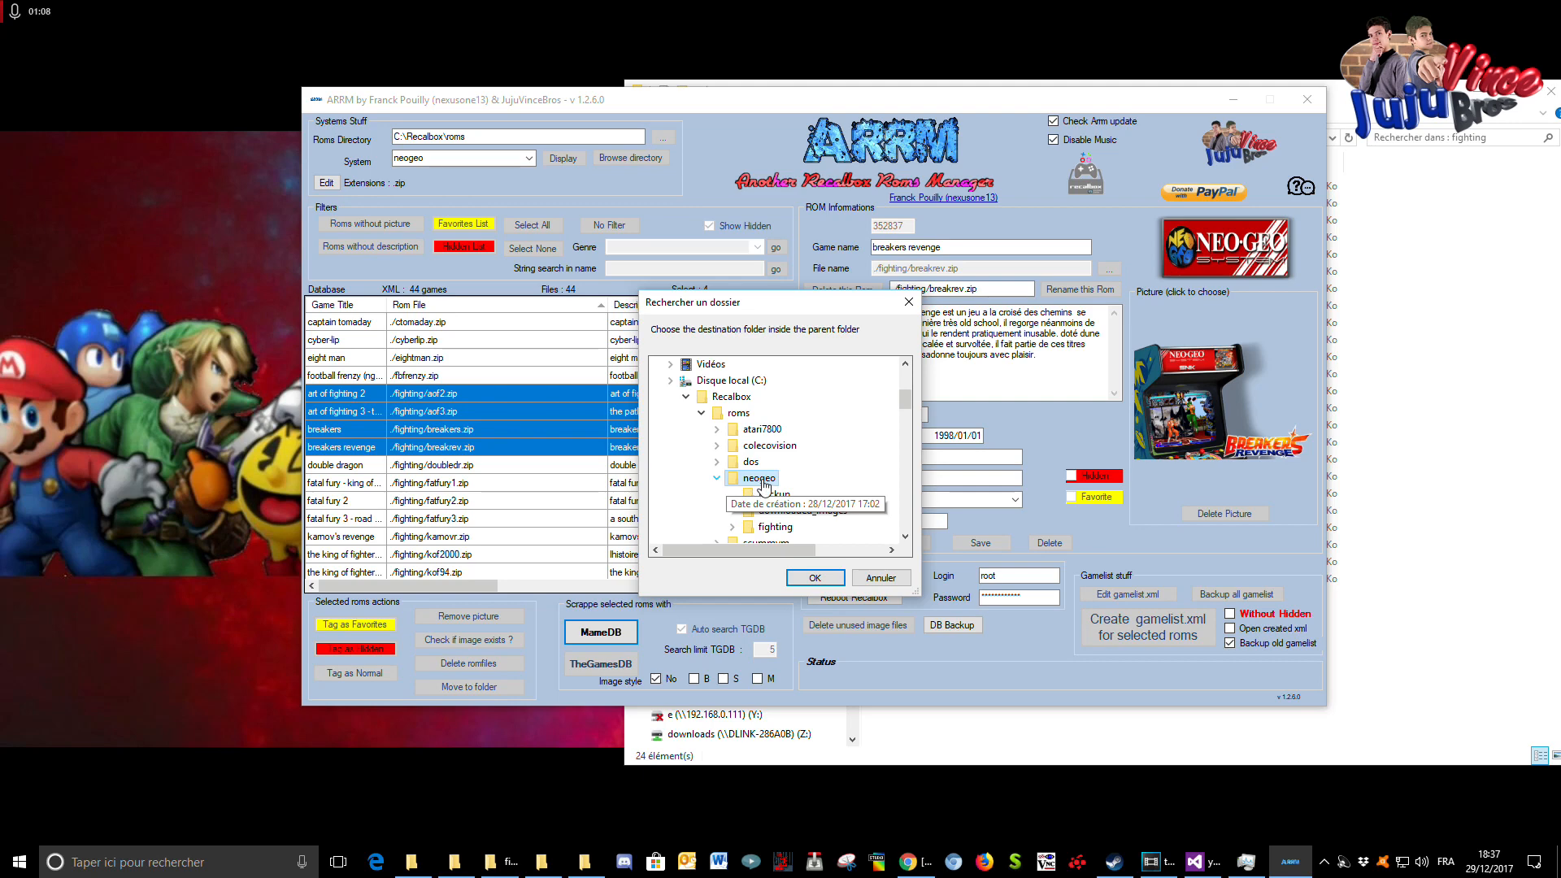
{"action": "left_click", "coordinate": [815, 577]}
{"action": "left_click", "coordinate": [845, 491]}
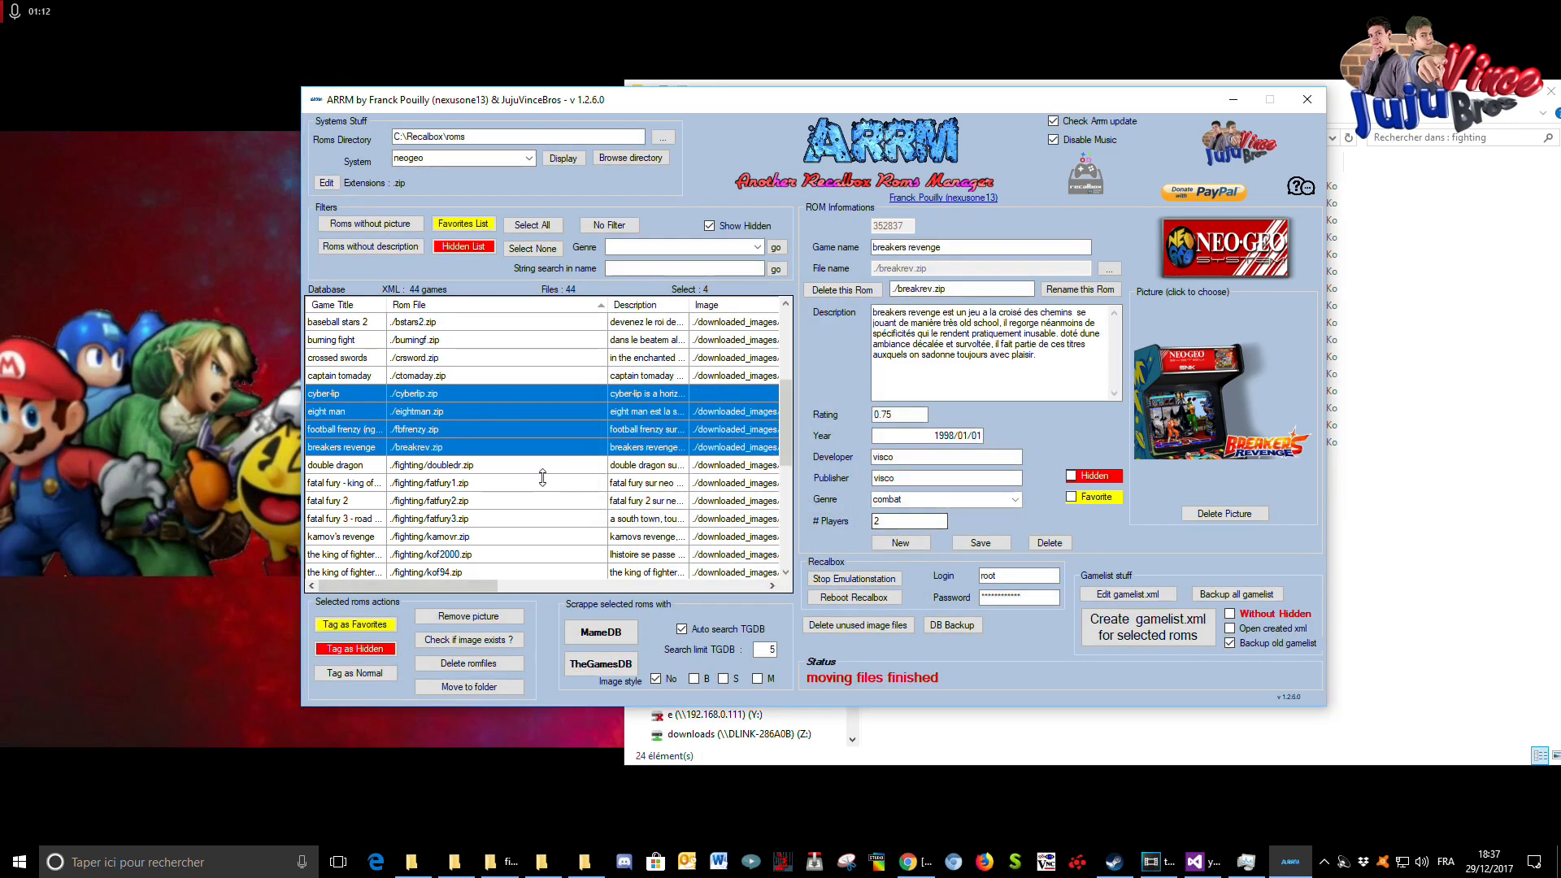
{"action": "left_click_drag", "start_coordinate": [528, 473], "coordinate": [534, 468]}
{"action": "scroll", "coordinate": [618, 503], "scroll_direction": "up", "scroll_amount": 4}
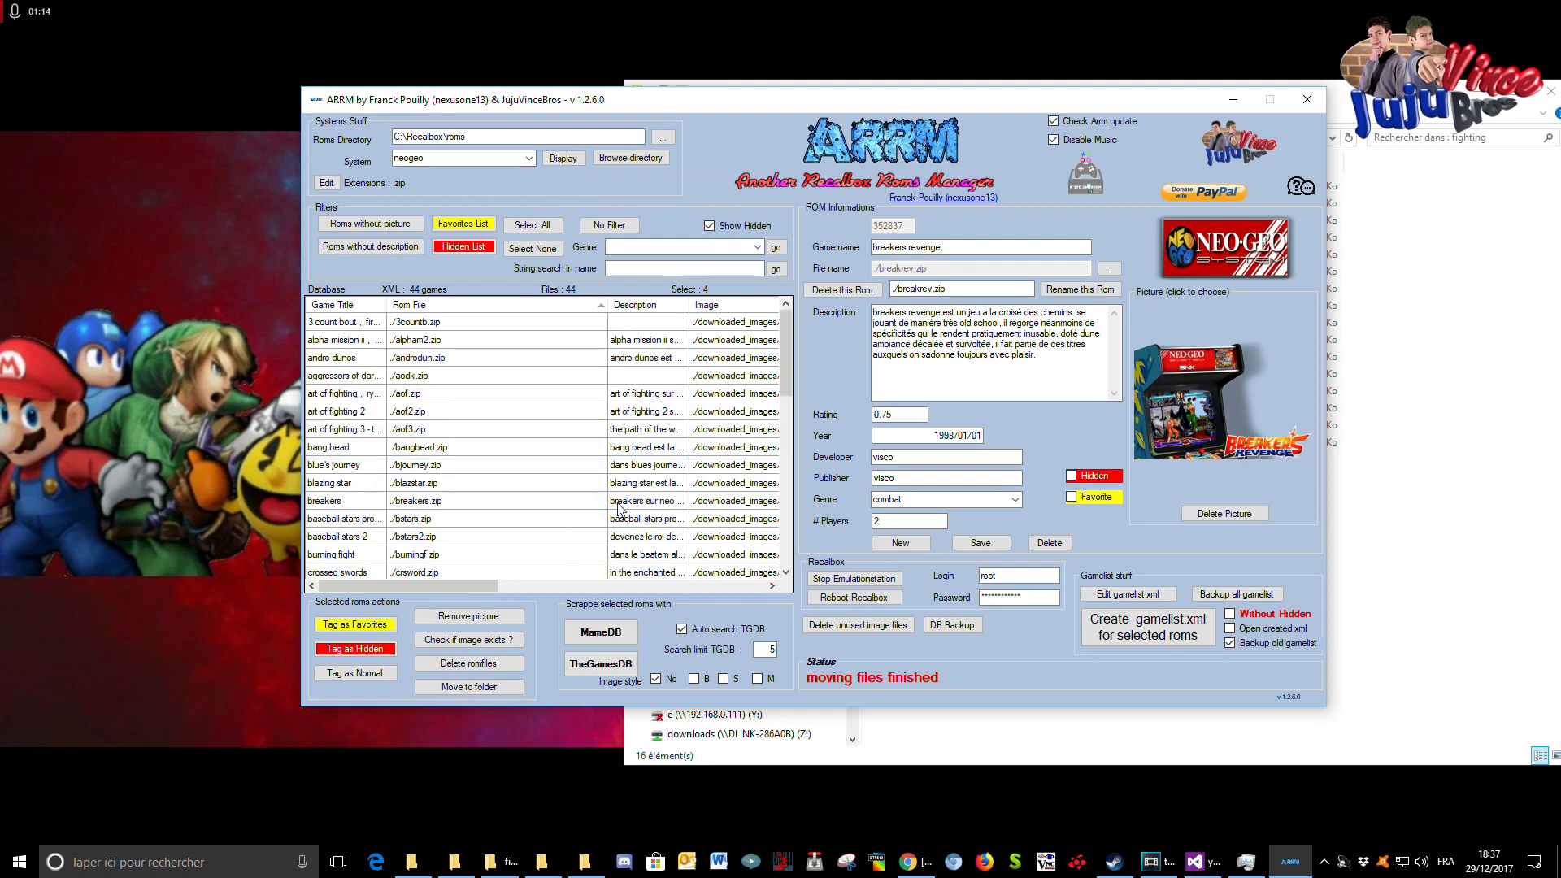
- Select all neogeo games, and create their gamelist.xml in the neogeo folder, overwriting the existing file
{"action": "left_click", "coordinate": [533, 225]}
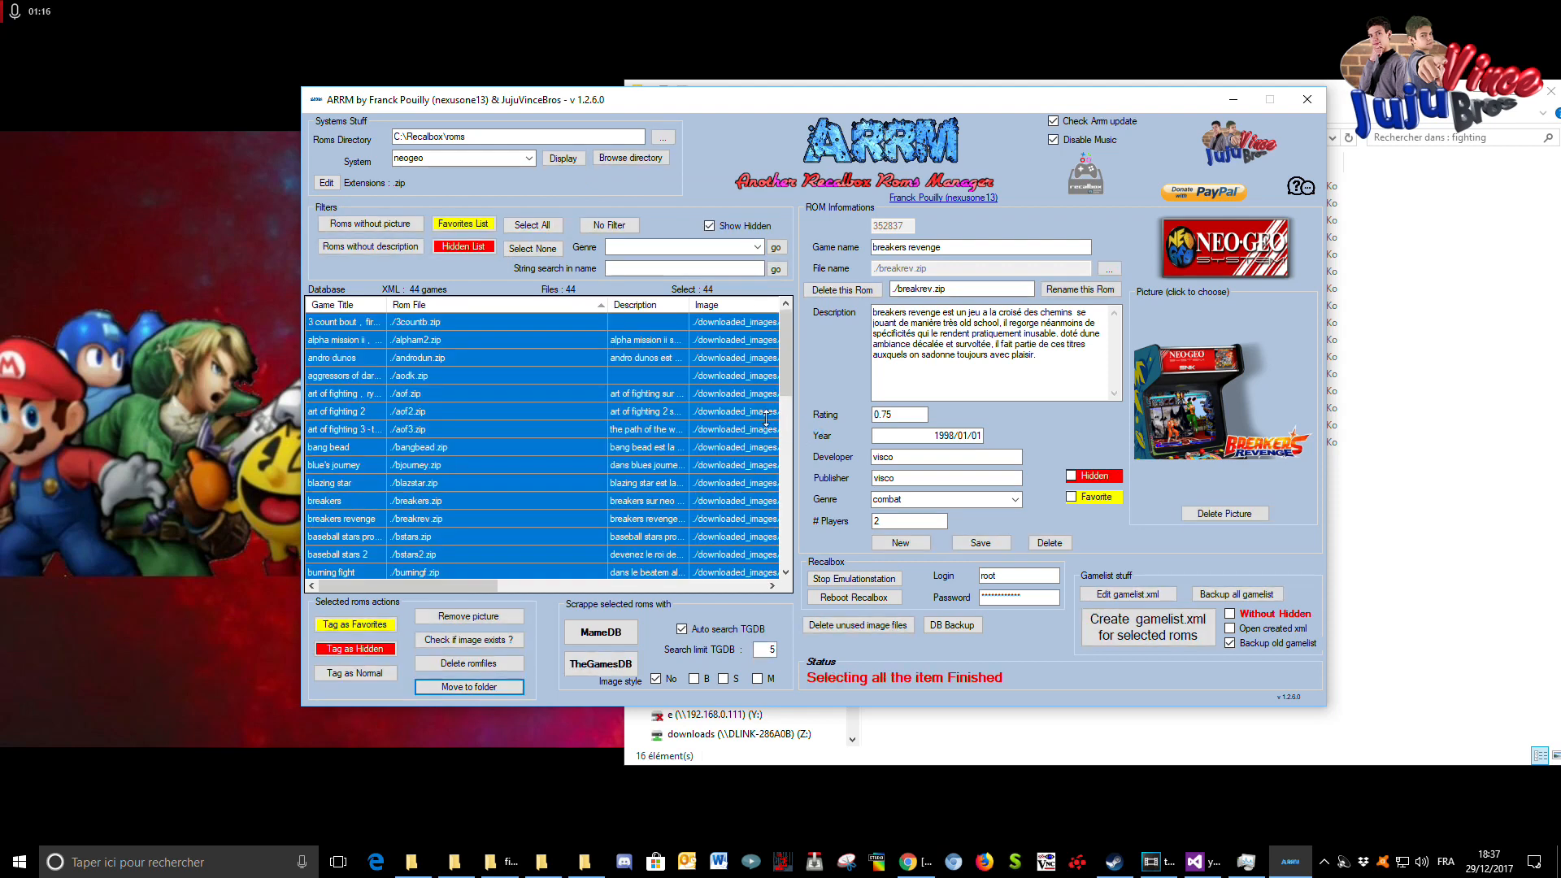
{"action": "left_click_drag", "start_coordinate": [787, 371], "coordinate": [826, 329]}
{"action": "left_click", "coordinate": [1148, 627]}
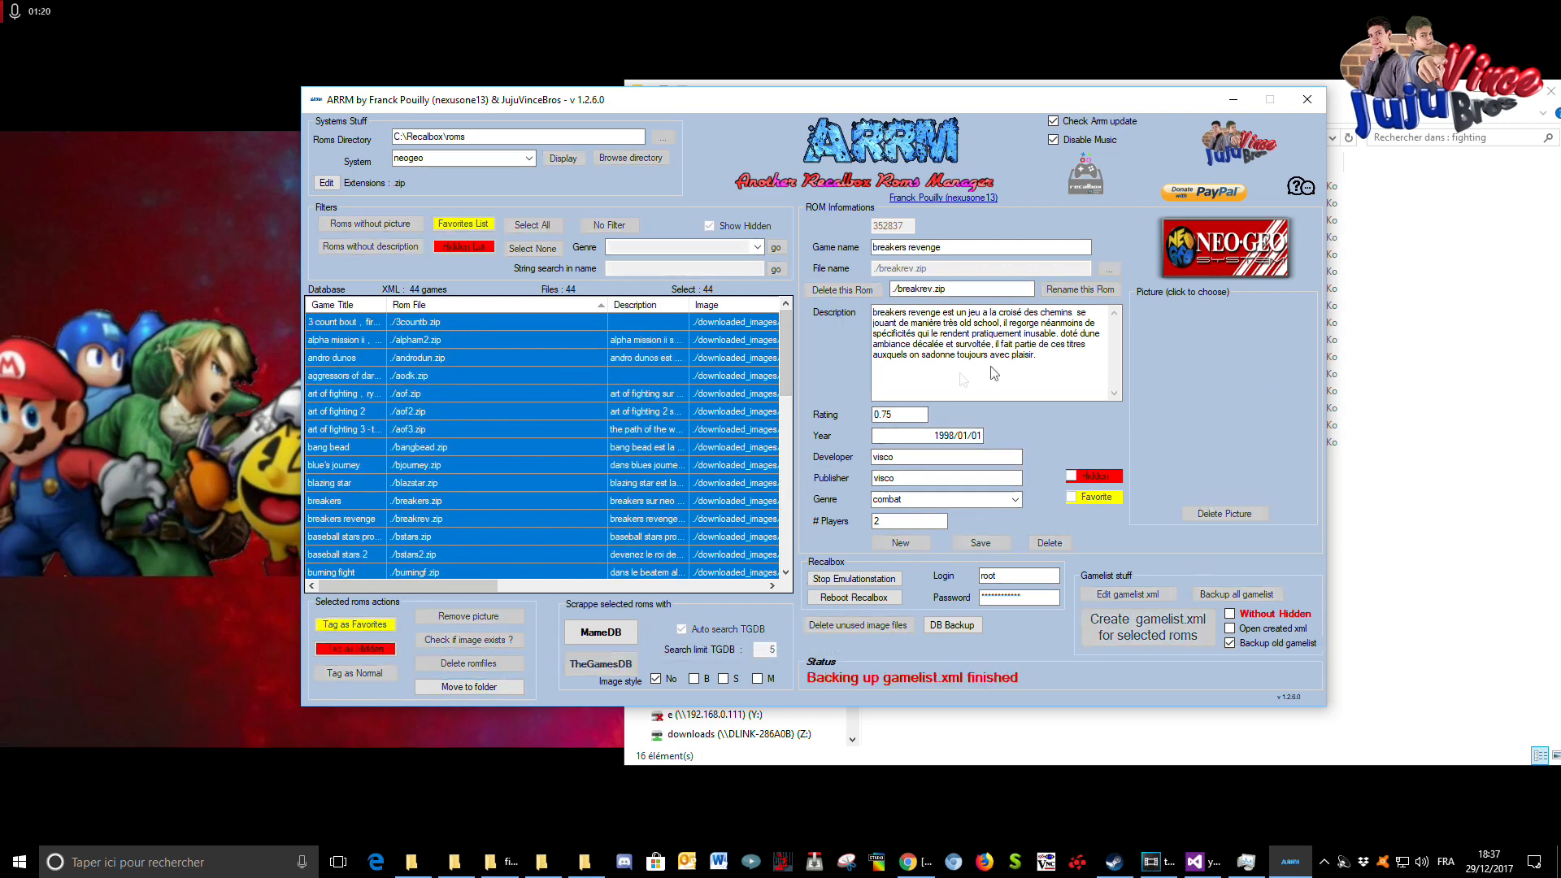
{"action": "left_click", "coordinate": [496, 277]}
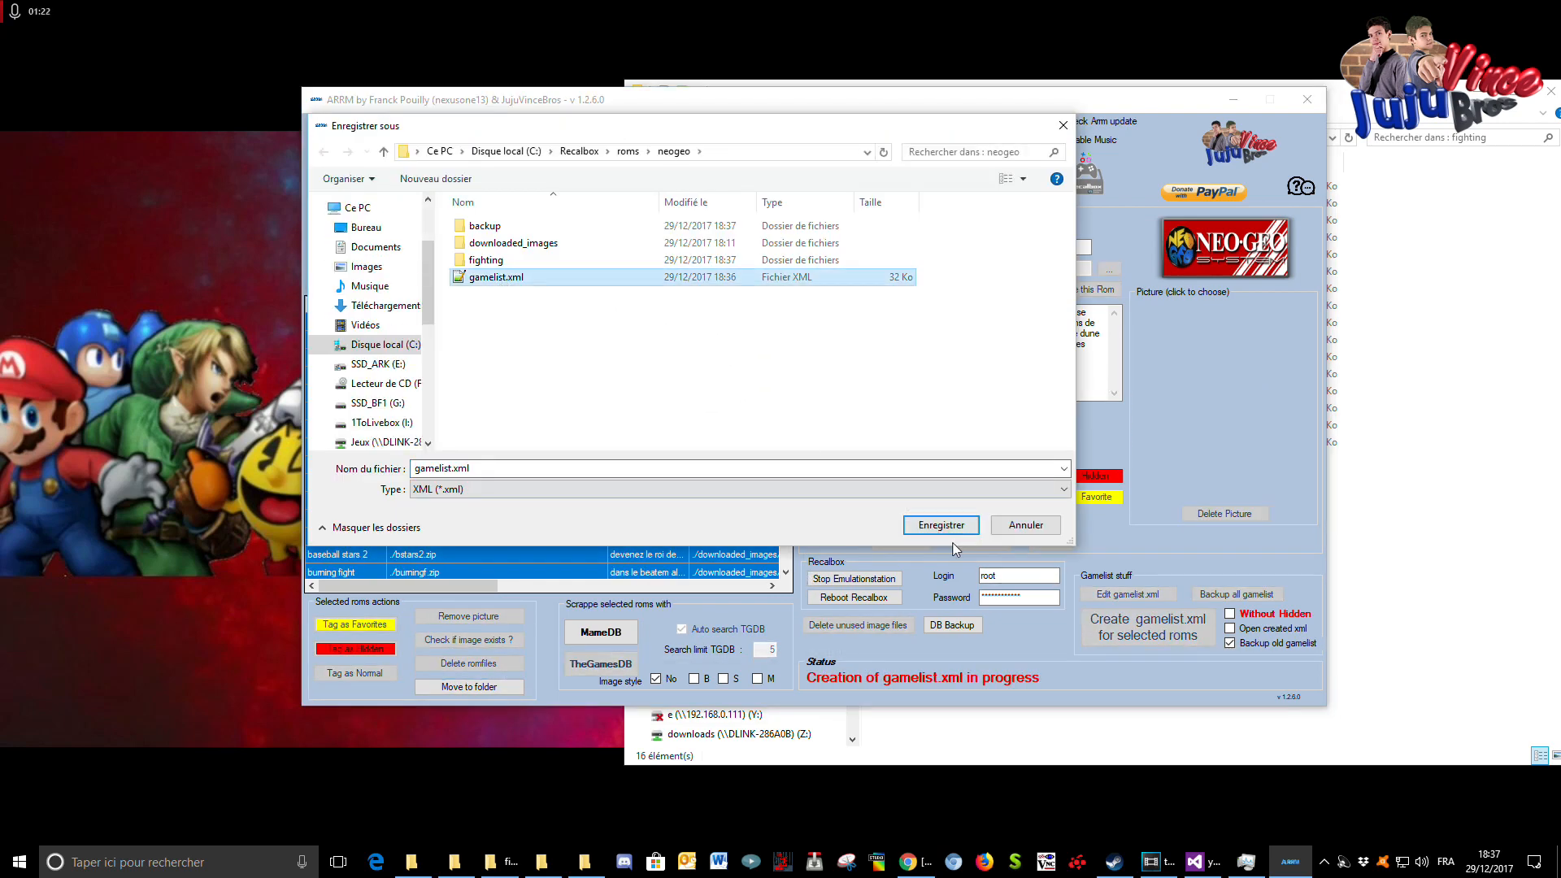
{"action": "left_click", "coordinate": [941, 524]}
{"action": "left_click", "coordinate": [825, 433]}
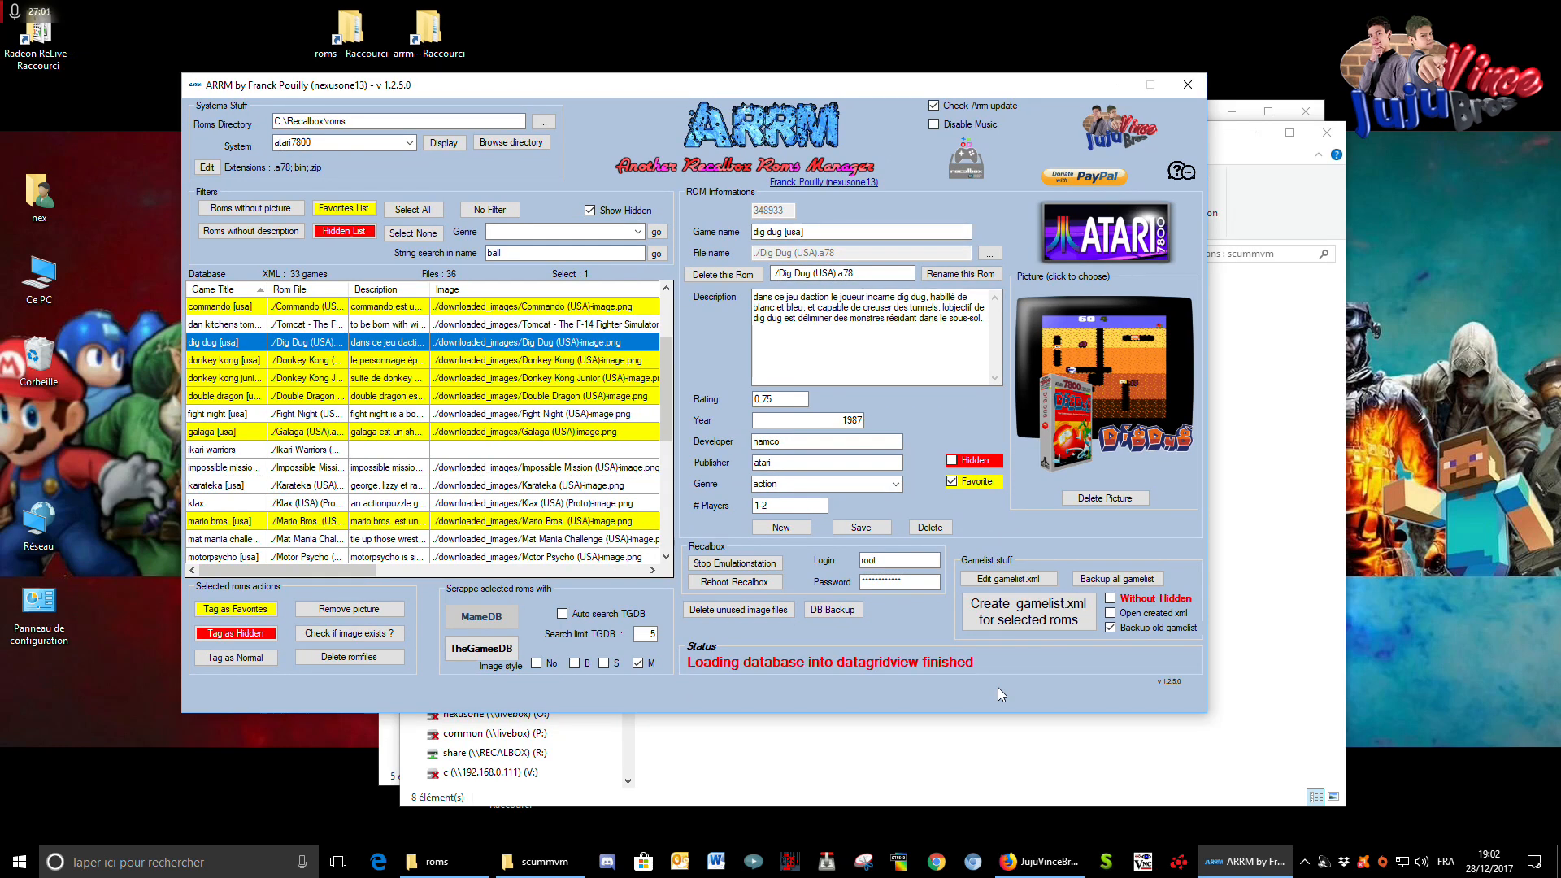
- Reposition the game manager window nearer the centre of the desktop
{"action": "left_click_drag", "start_coordinate": [880, 86], "coordinate": [1028, 130]}
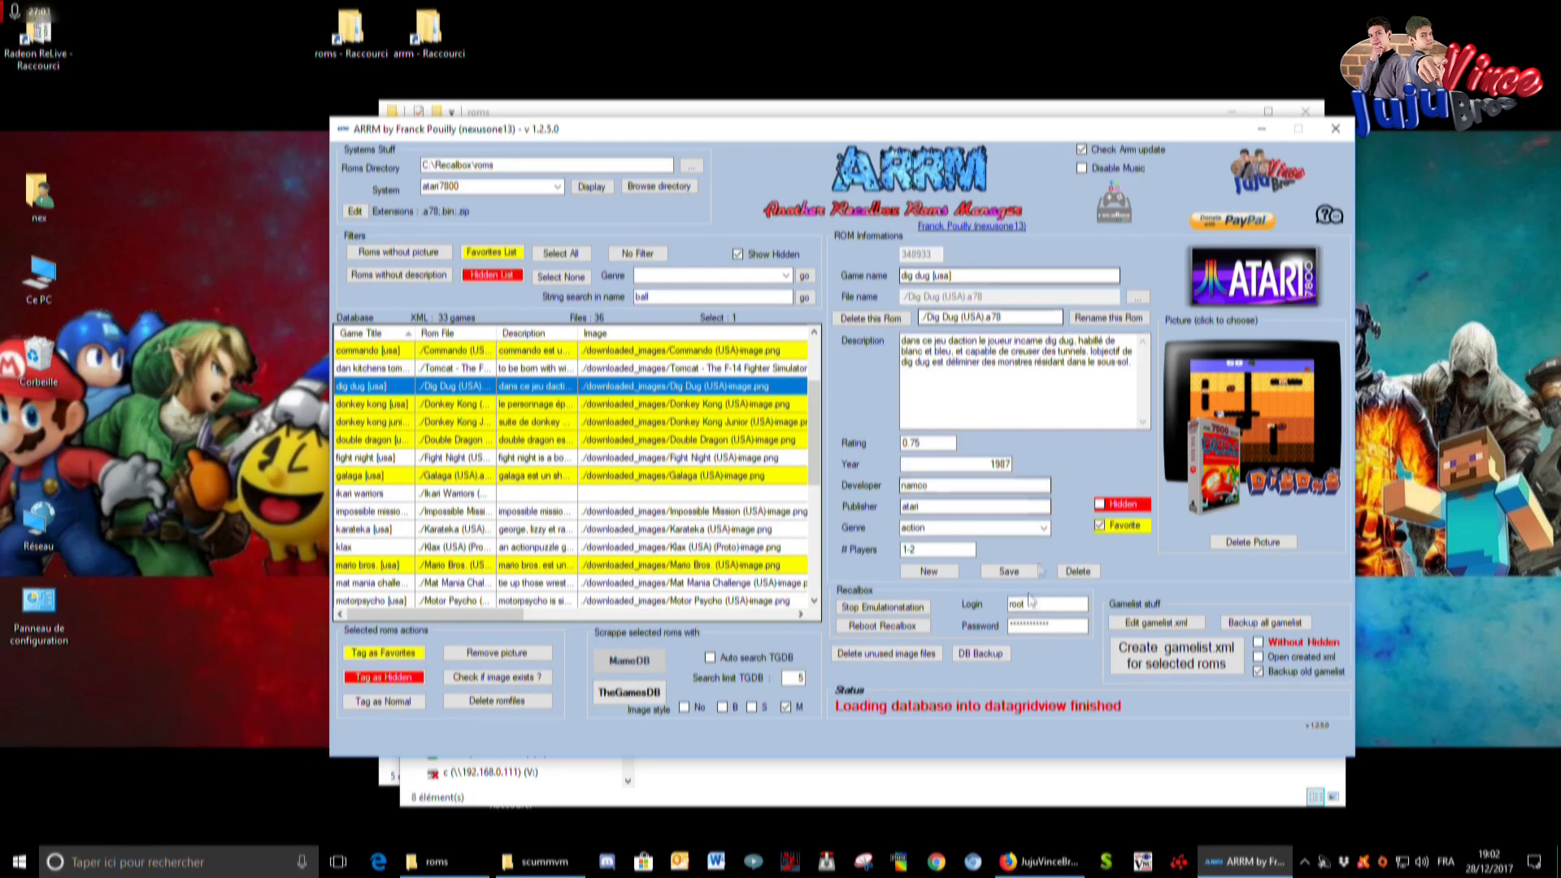